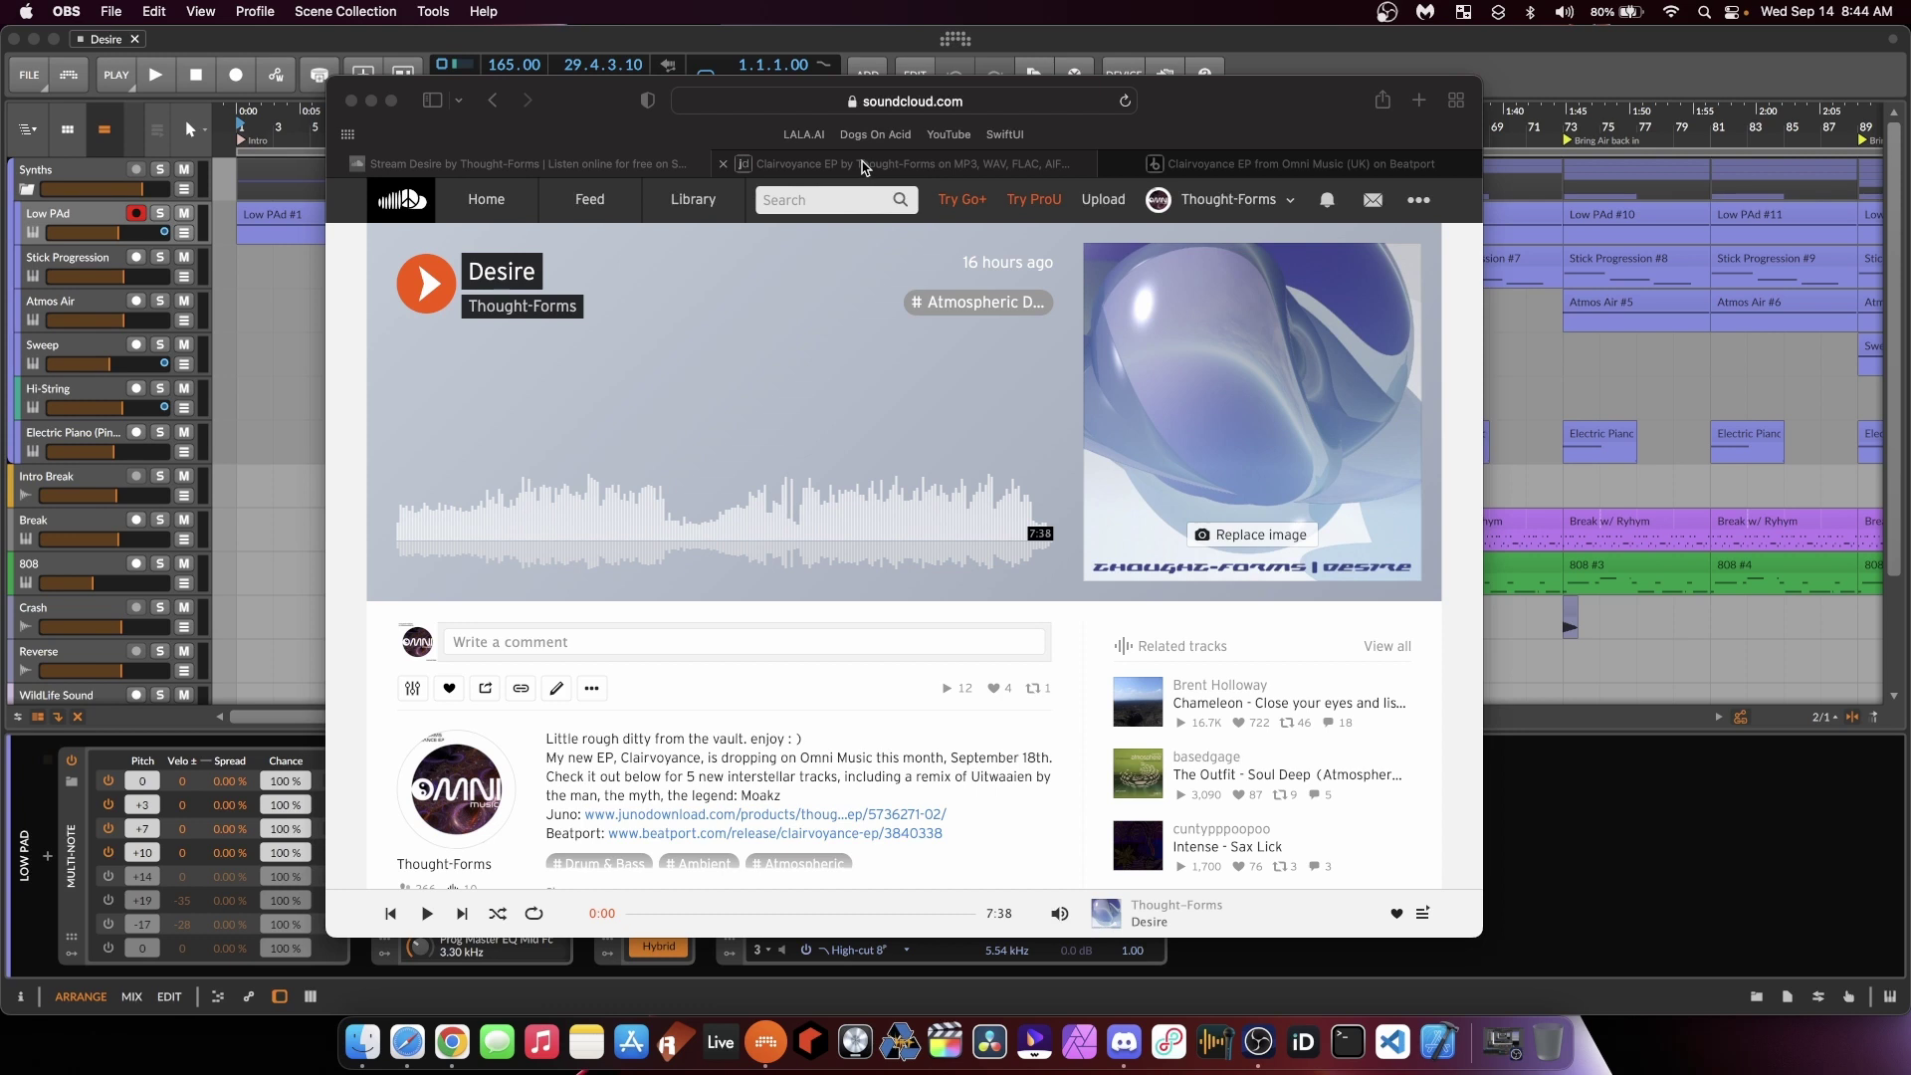
Step: Review the Clairvoyance EP's track list on Juno Download and its Beatport release page, and minimize the browser window
{"action": "left_click", "coordinate": [862, 166]}
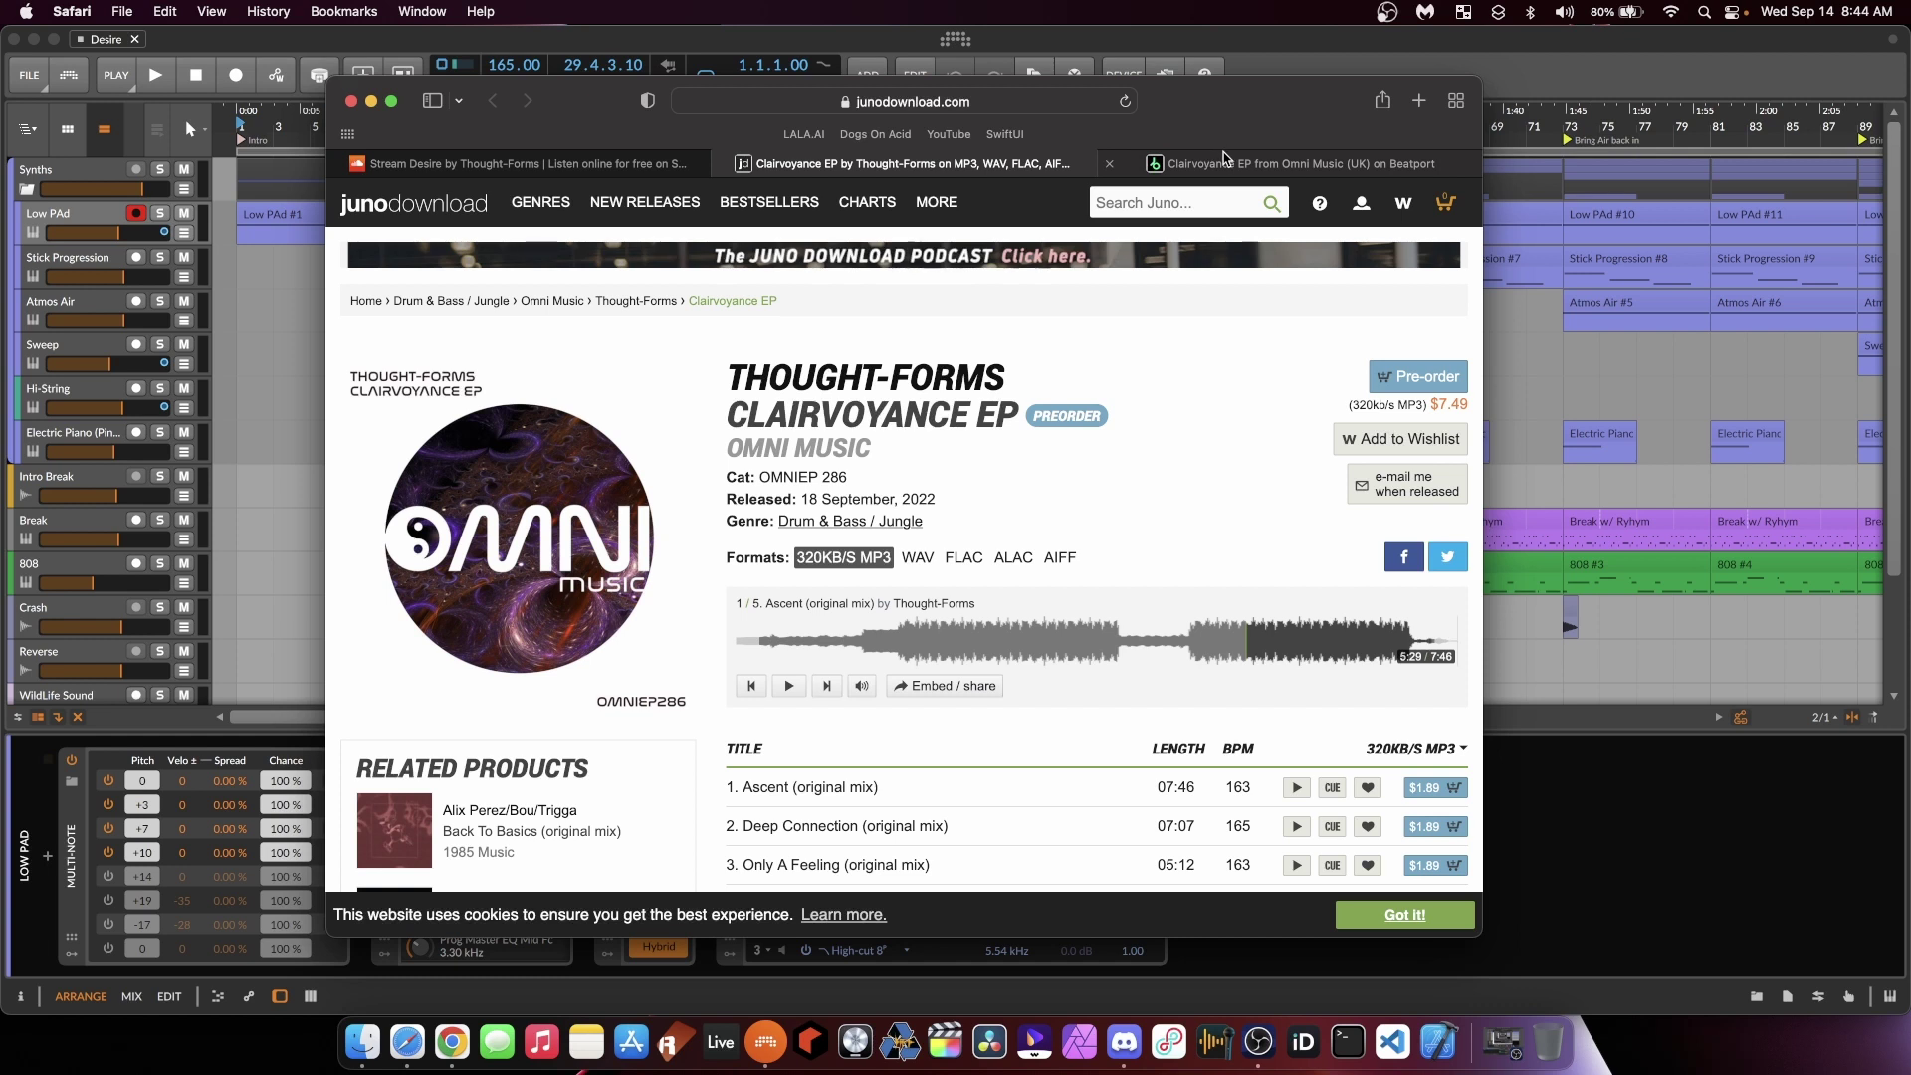
{"action": "scroll", "coordinate": [1163, 422], "scroll_direction": "down", "scroll_amount": 5}
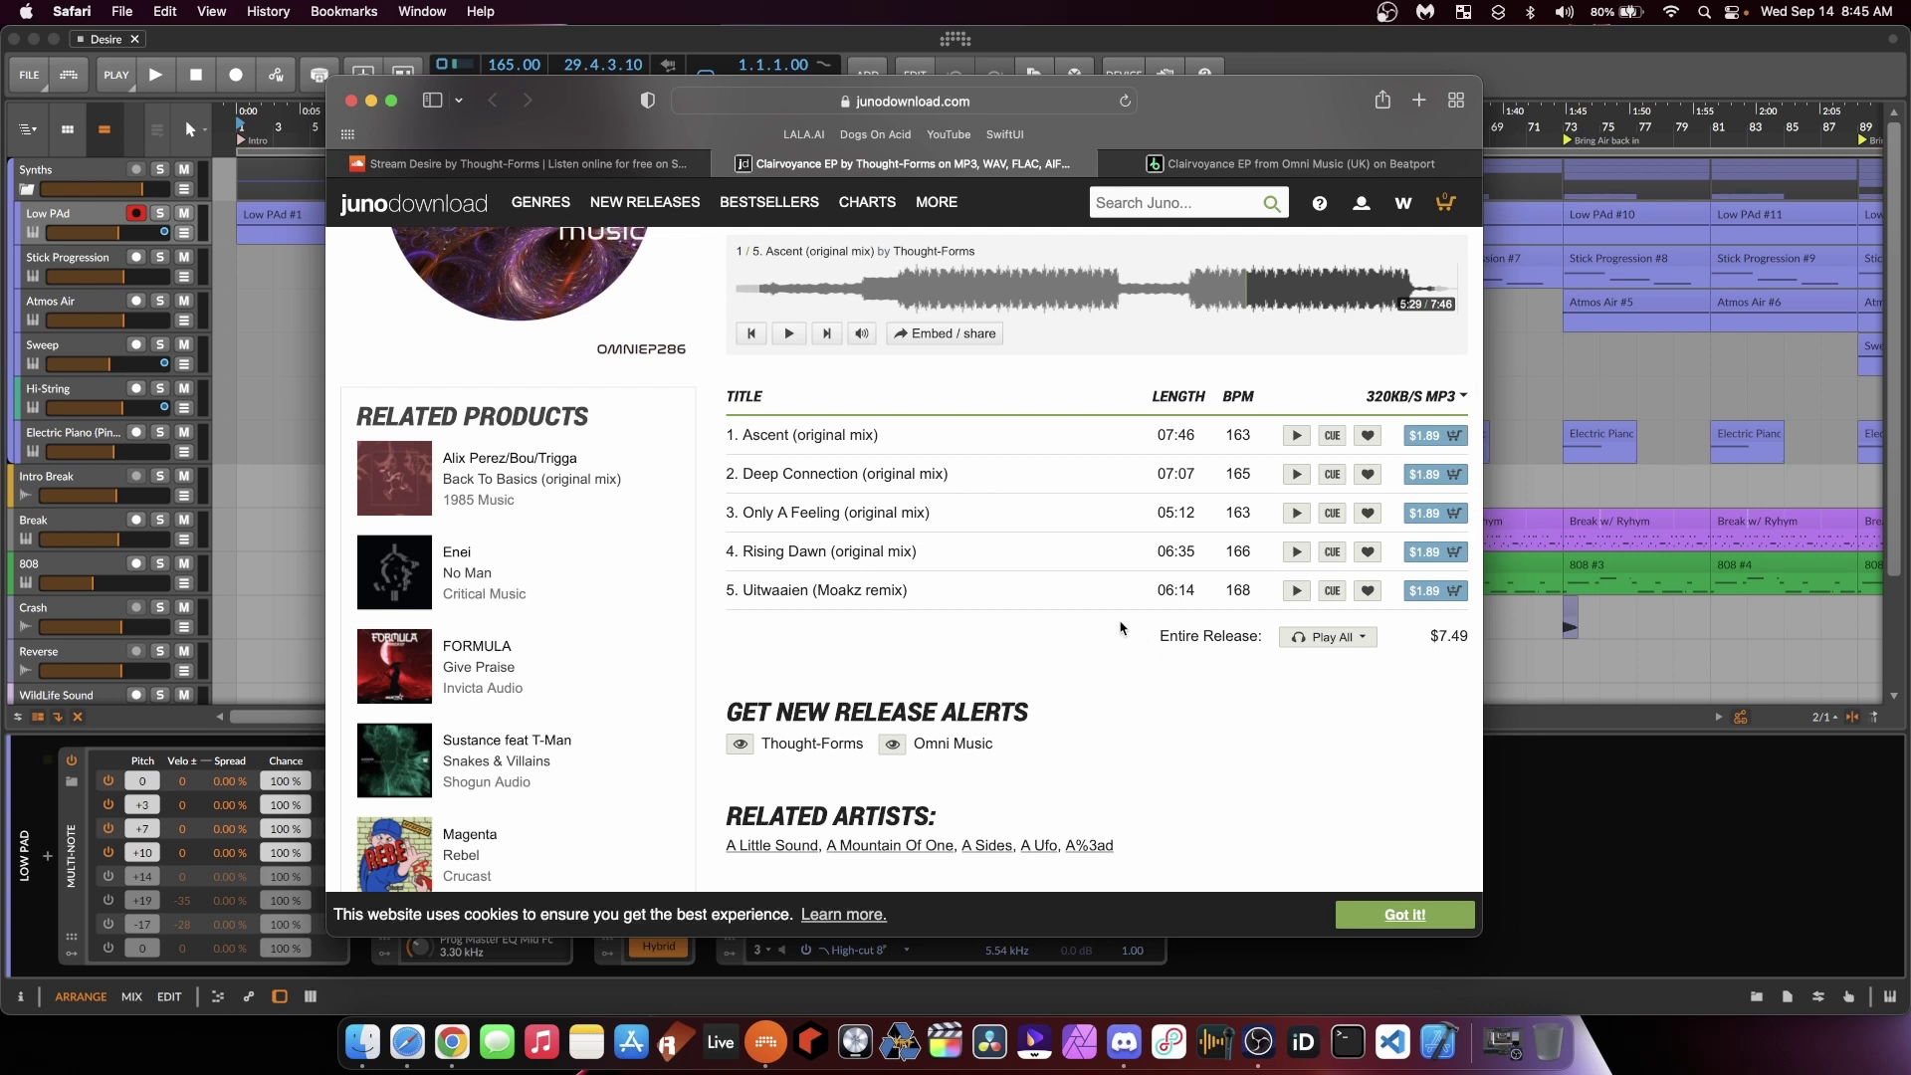
{"action": "scroll", "coordinate": [1120, 628], "scroll_direction": "up", "scroll_amount": 5}
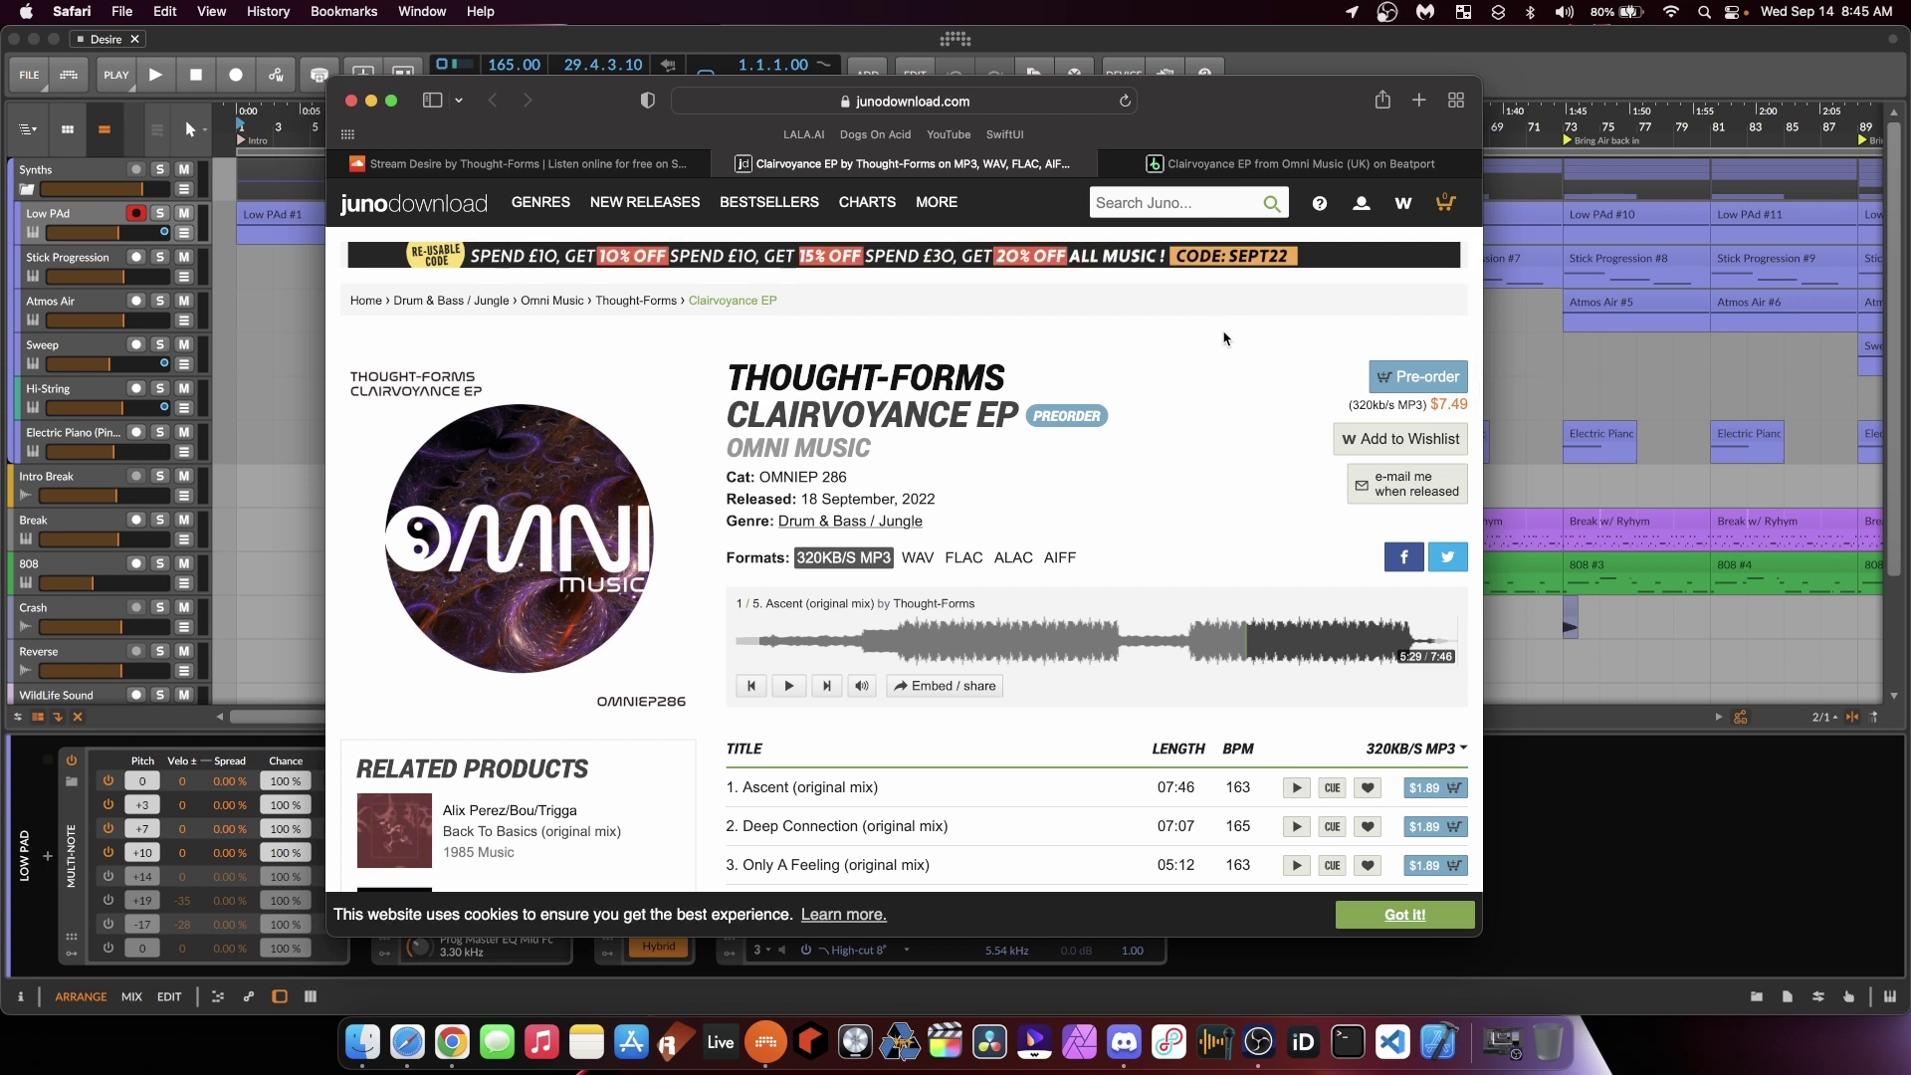
{"action": "left_click", "coordinate": [1239, 168]}
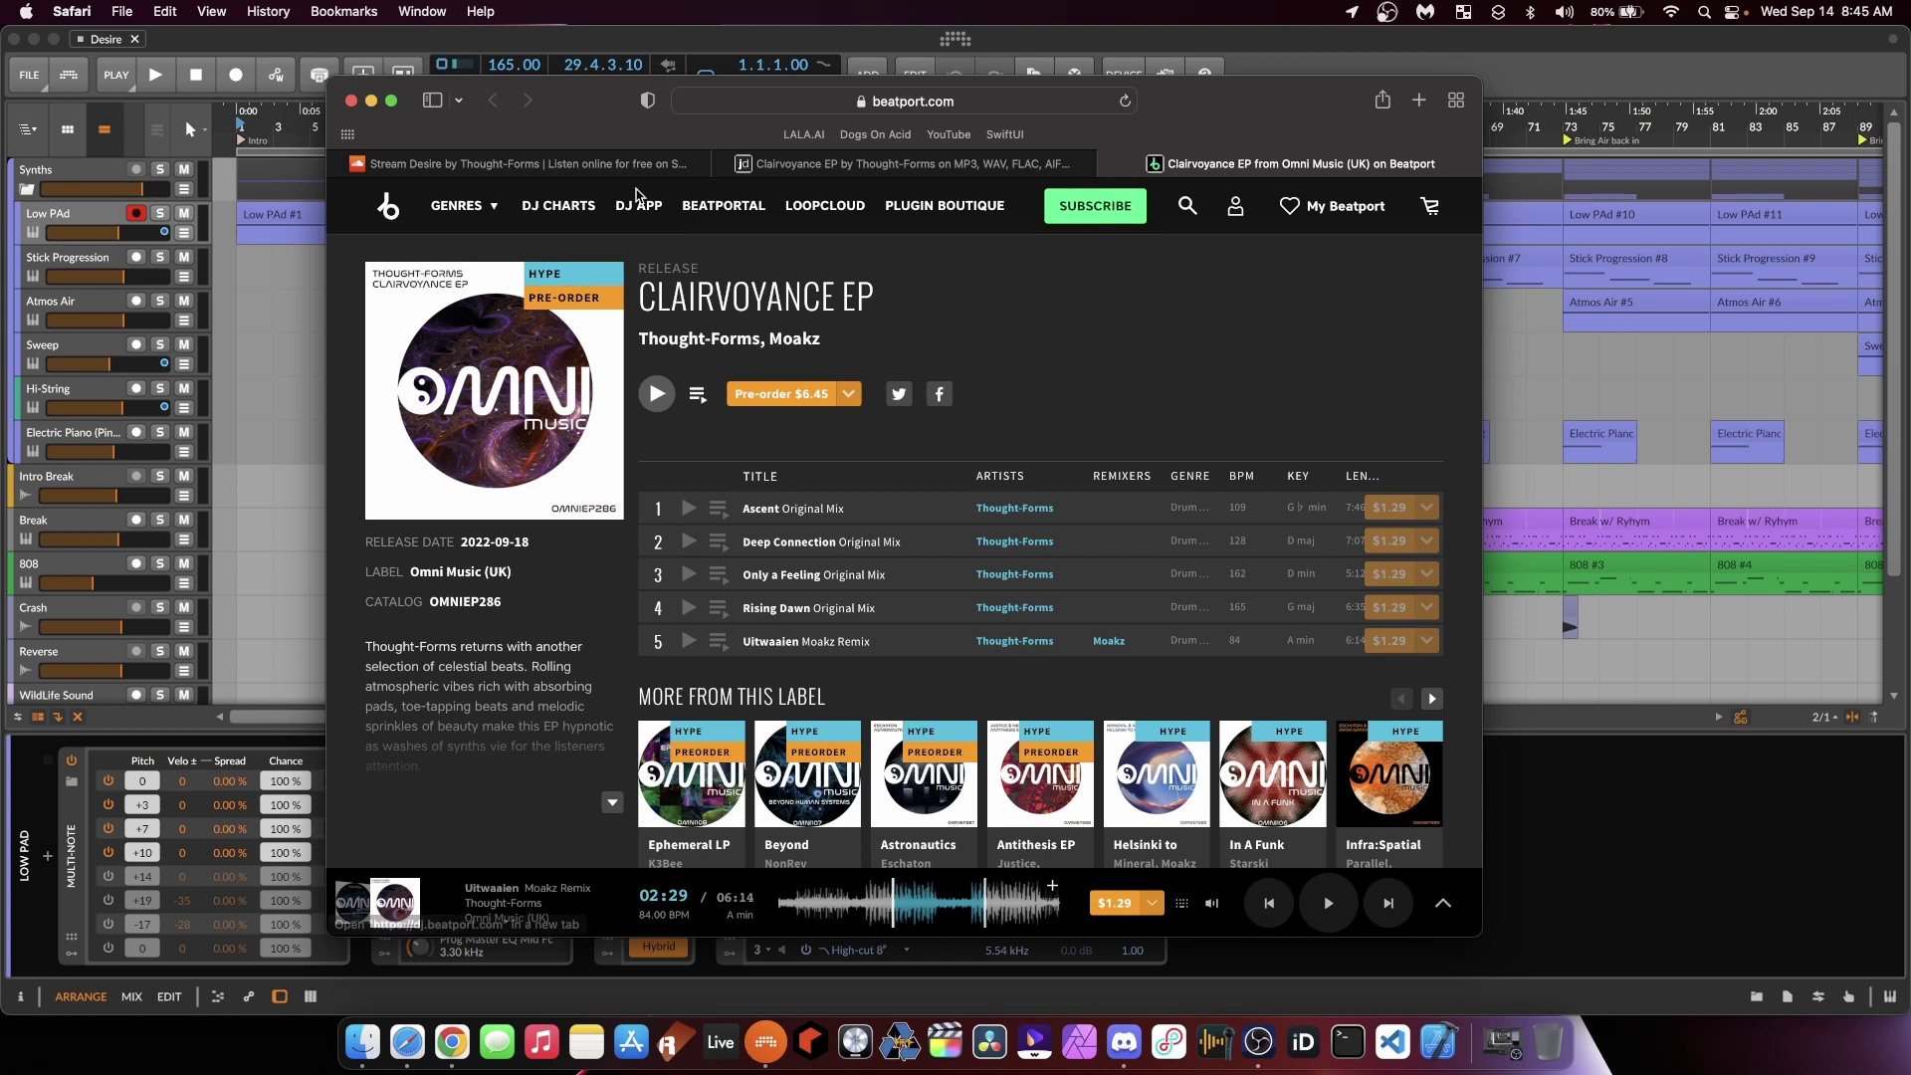
{"action": "left_click", "coordinate": [476, 163]}
{"action": "left_click", "coordinate": [371, 100]}
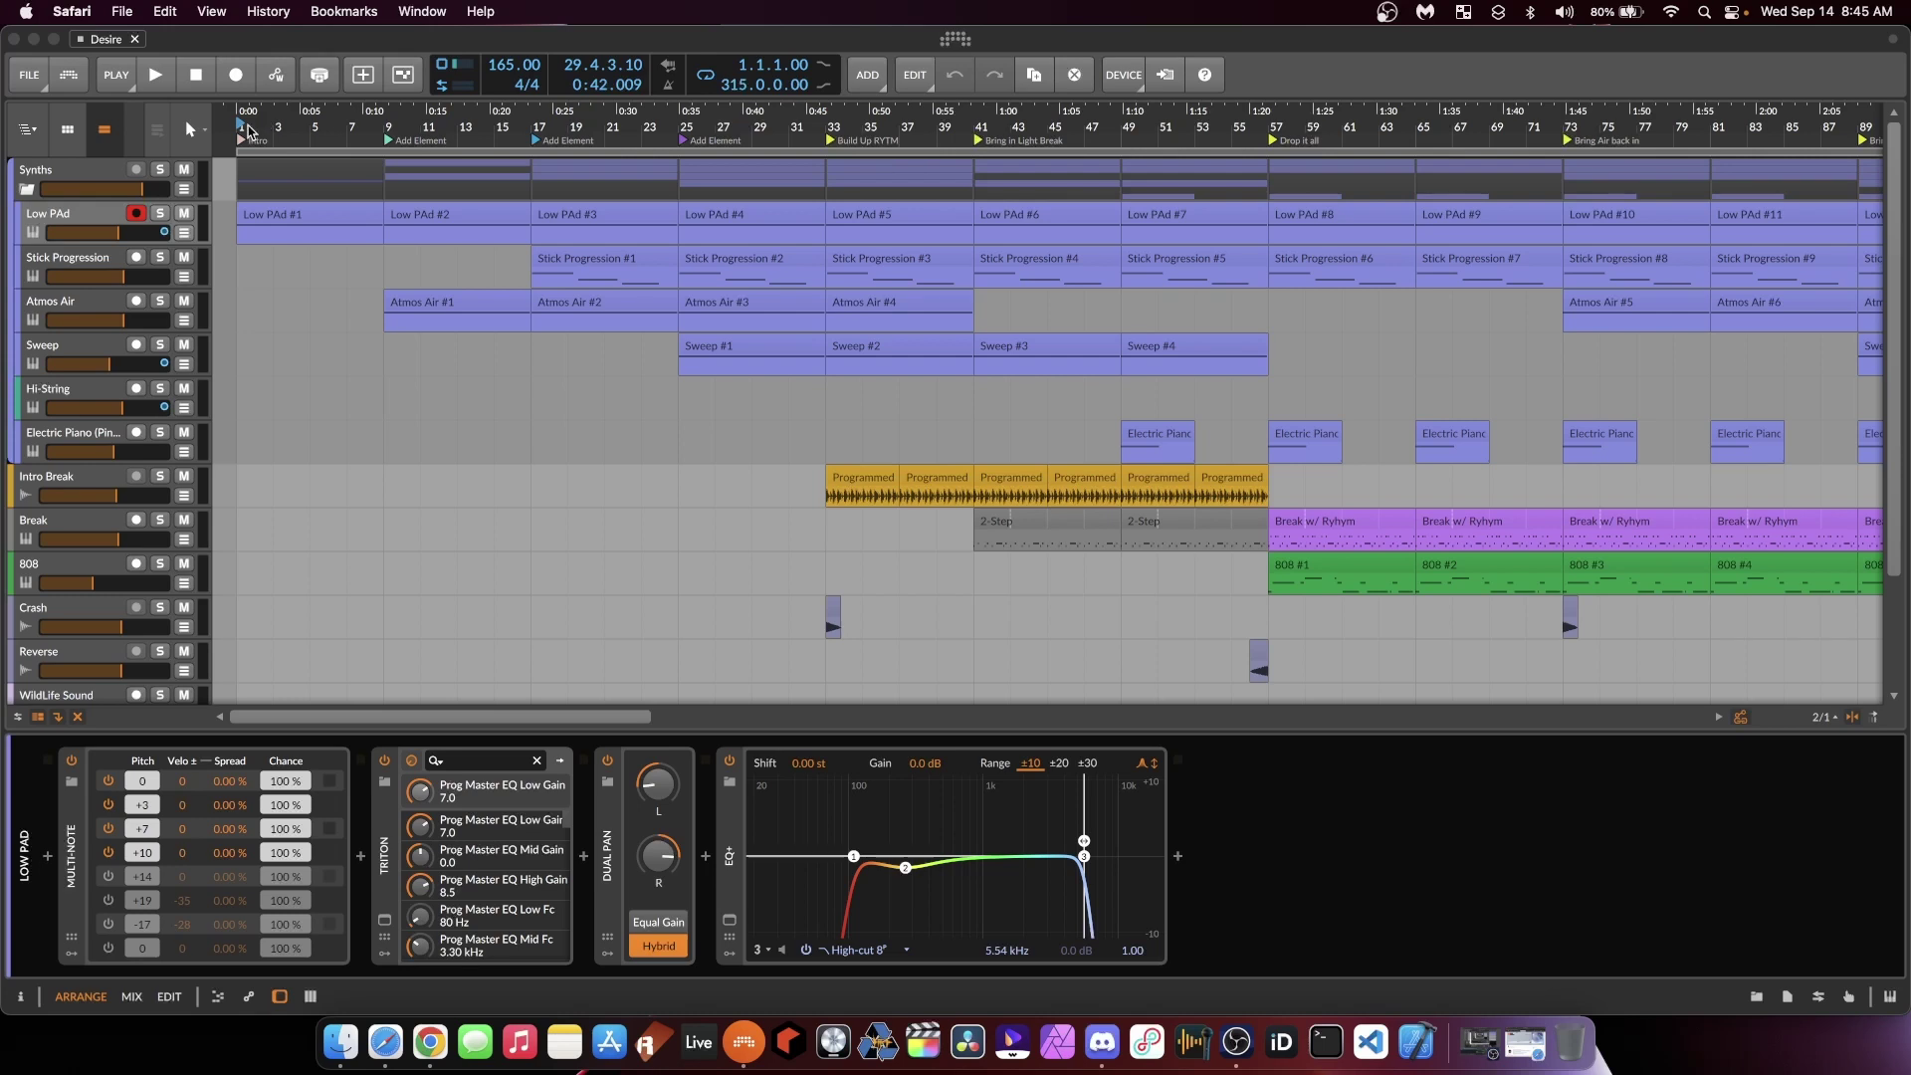
Step: Survey the full Desire arrangement, fold and unfold the Synths group's child tracks, and examine the group's device chain
{"action": "left_click", "coordinate": [249, 127]}
{"action": "scroll", "coordinate": [284, 128], "scroll_direction": "up", "scroll_amount": 3}
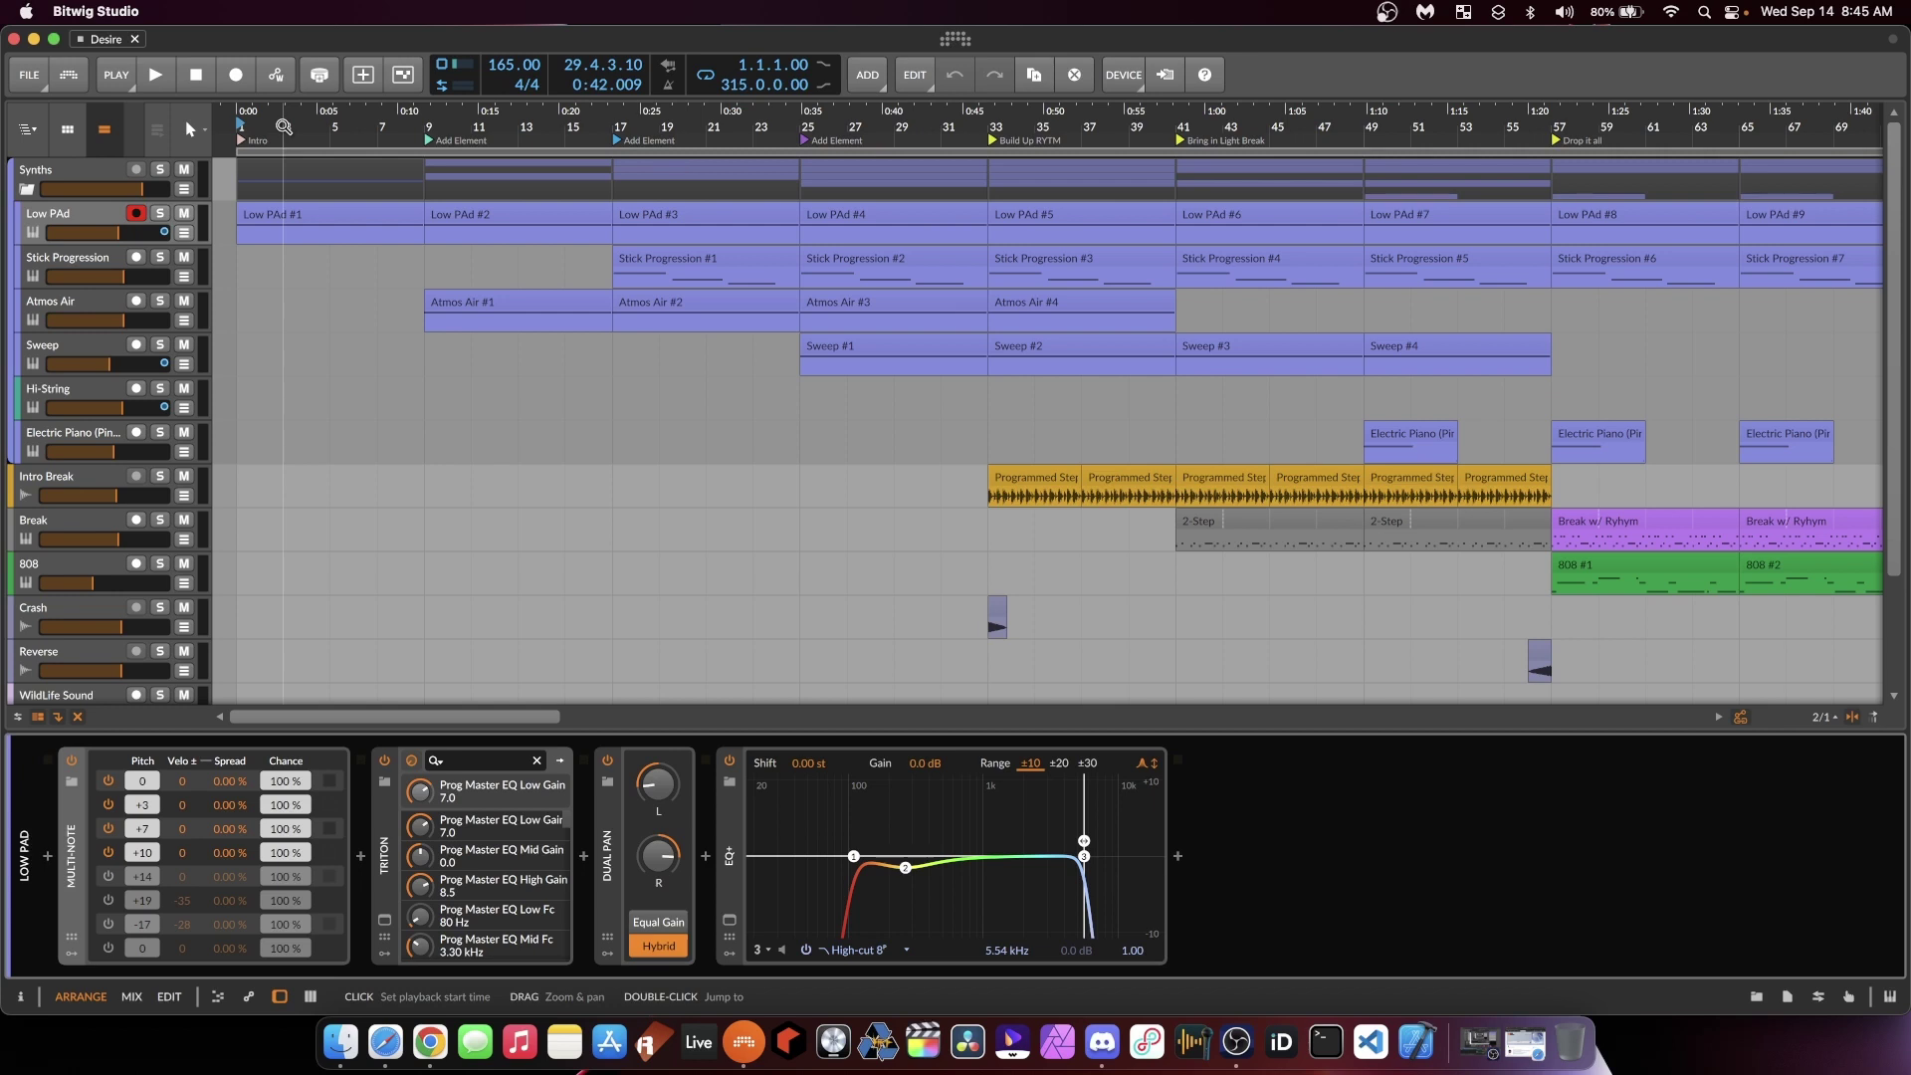
{"action": "scroll", "coordinate": [289, 127], "scroll_direction": "down", "scroll_amount": 5}
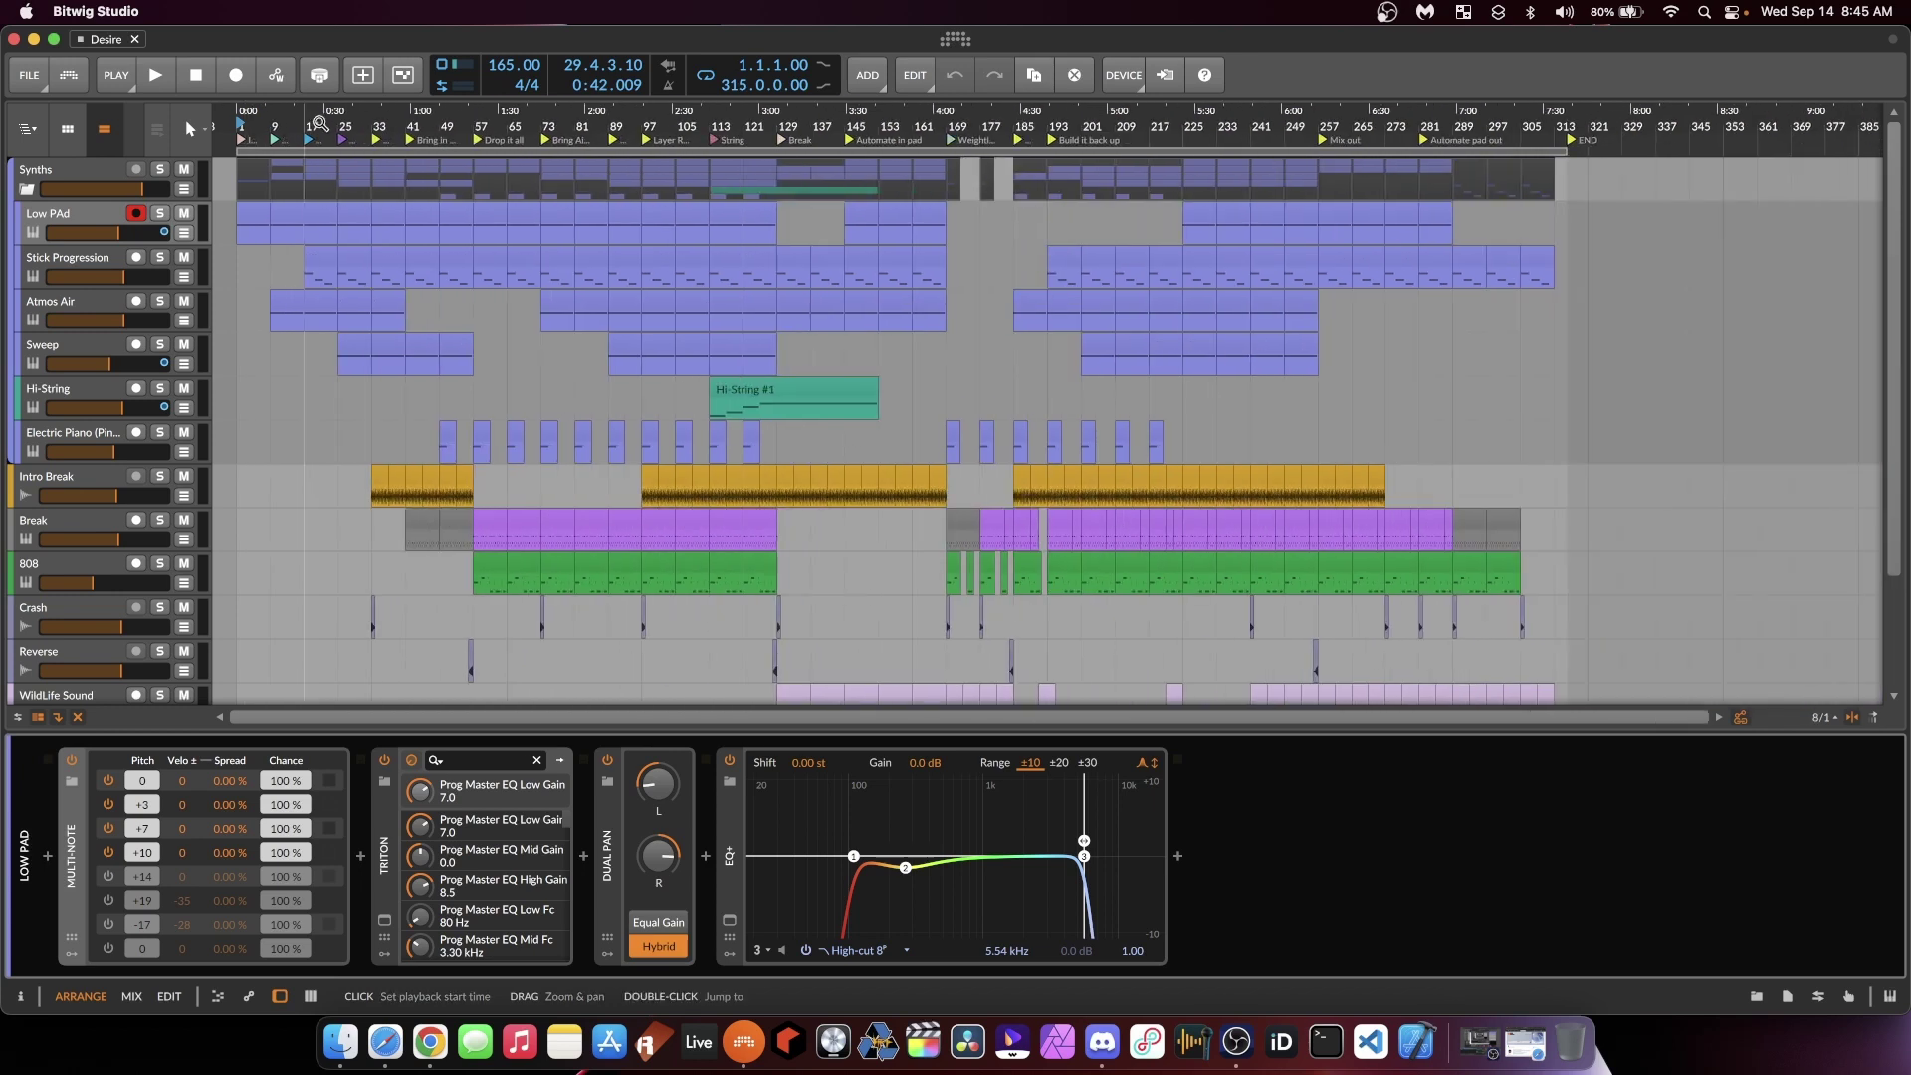
{"action": "scroll", "coordinate": [329, 123], "scroll_direction": "up", "scroll_amount": 5}
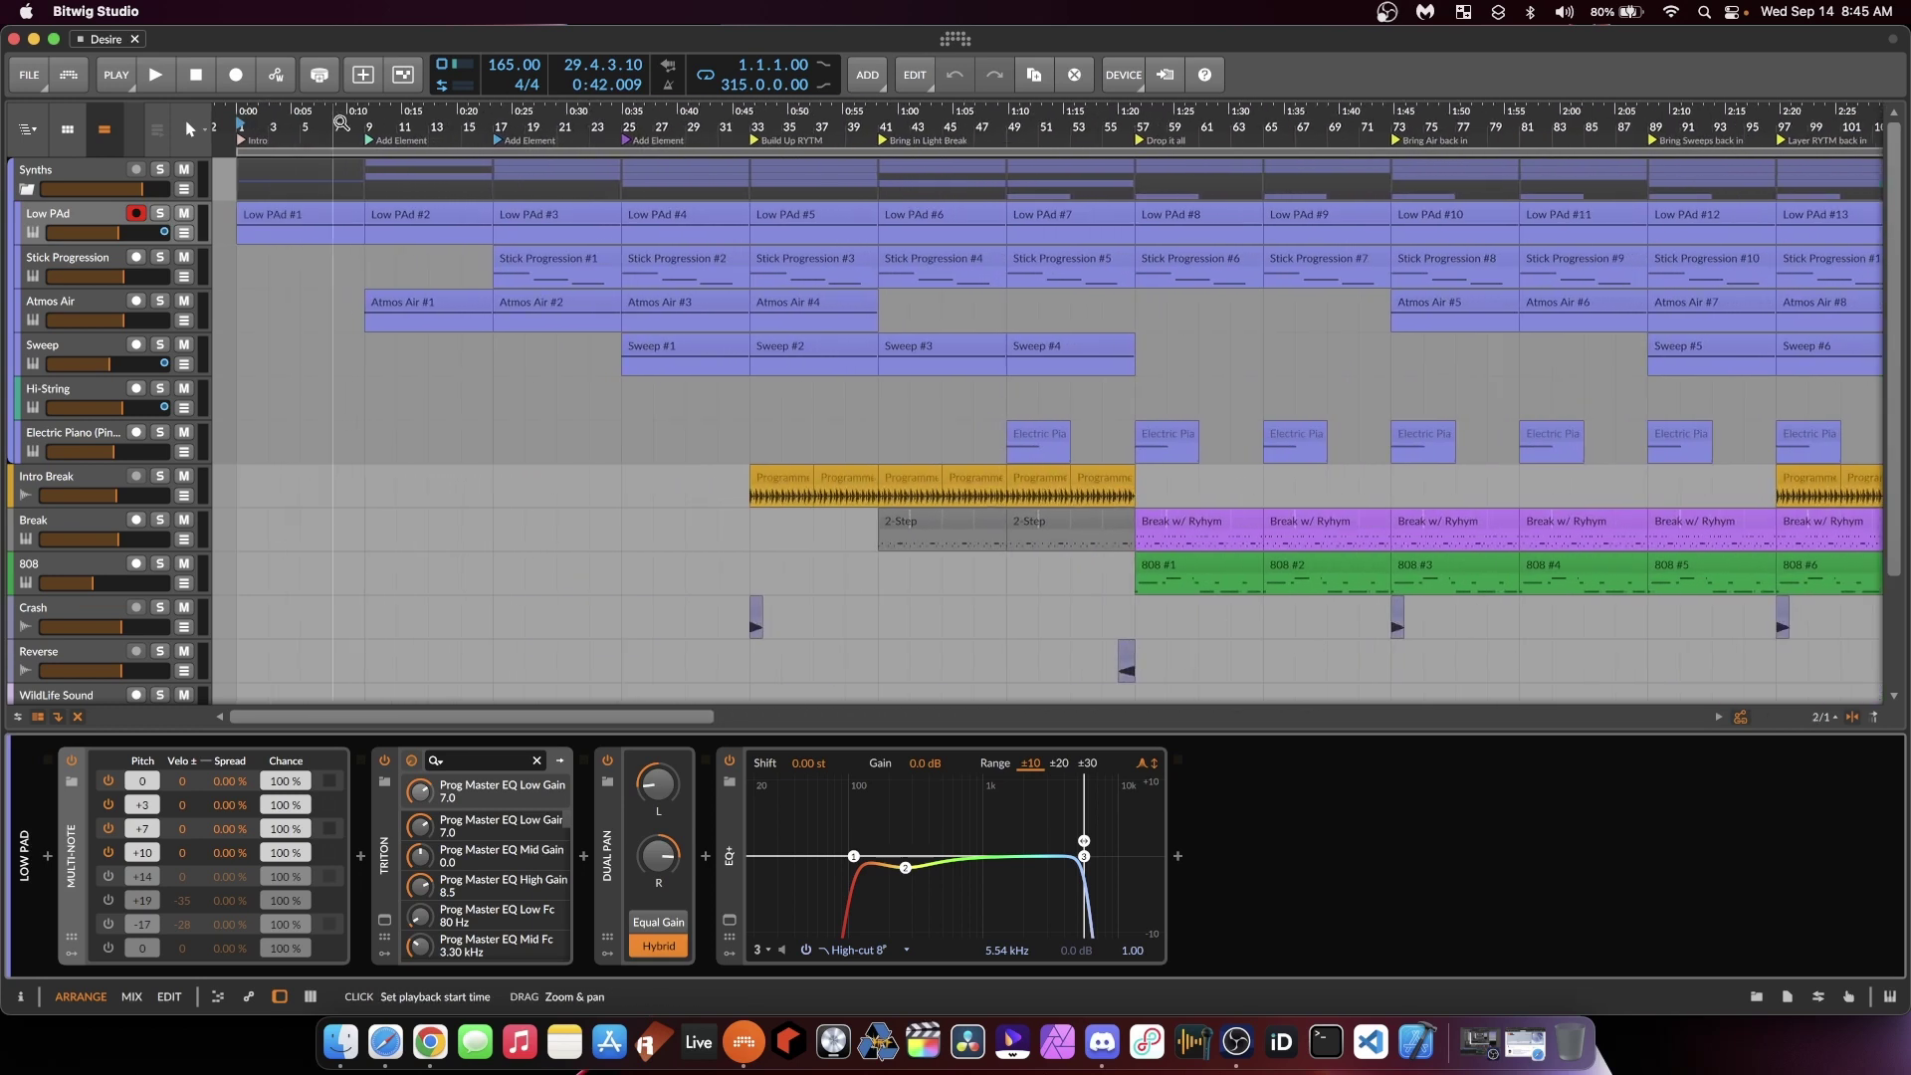
{"action": "left_click", "coordinate": [27, 191]}
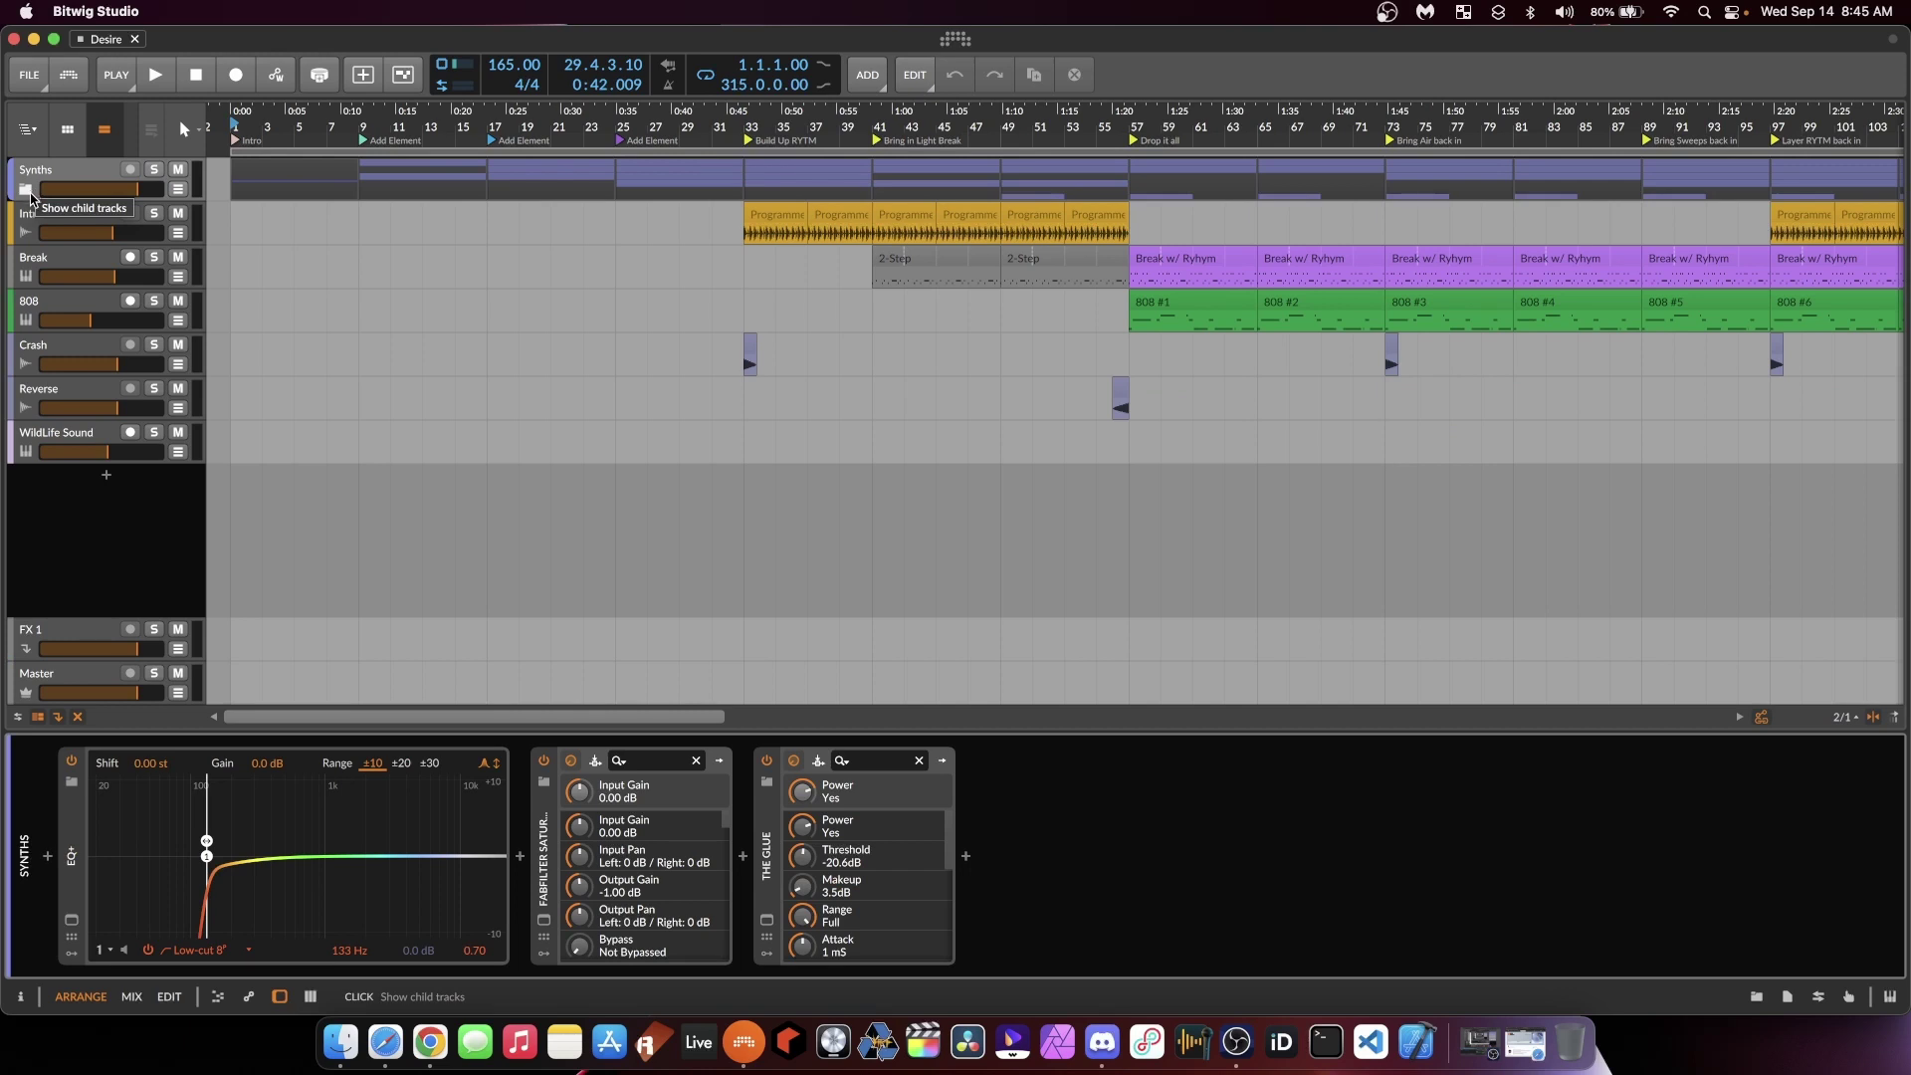
{"action": "left_click", "coordinate": [27, 191]}
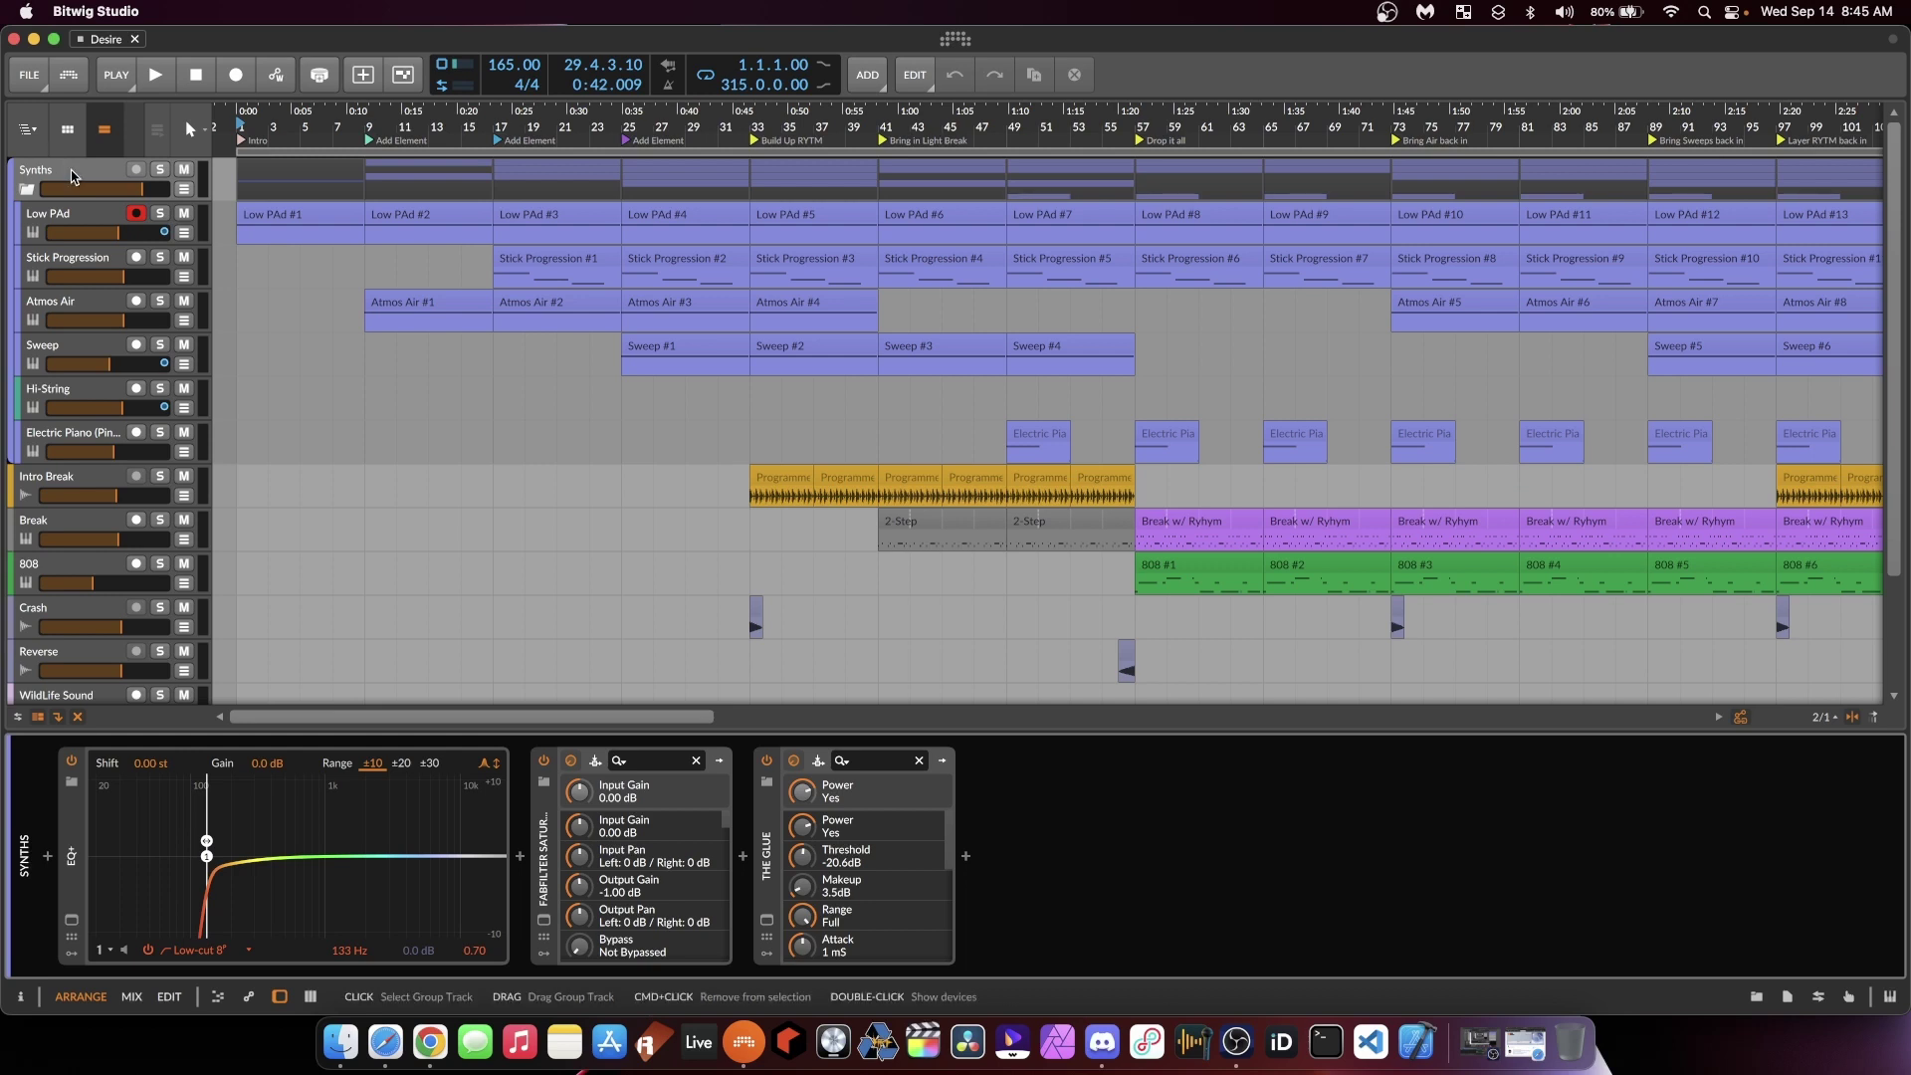
{"action": "left_click", "coordinate": [72, 175]}
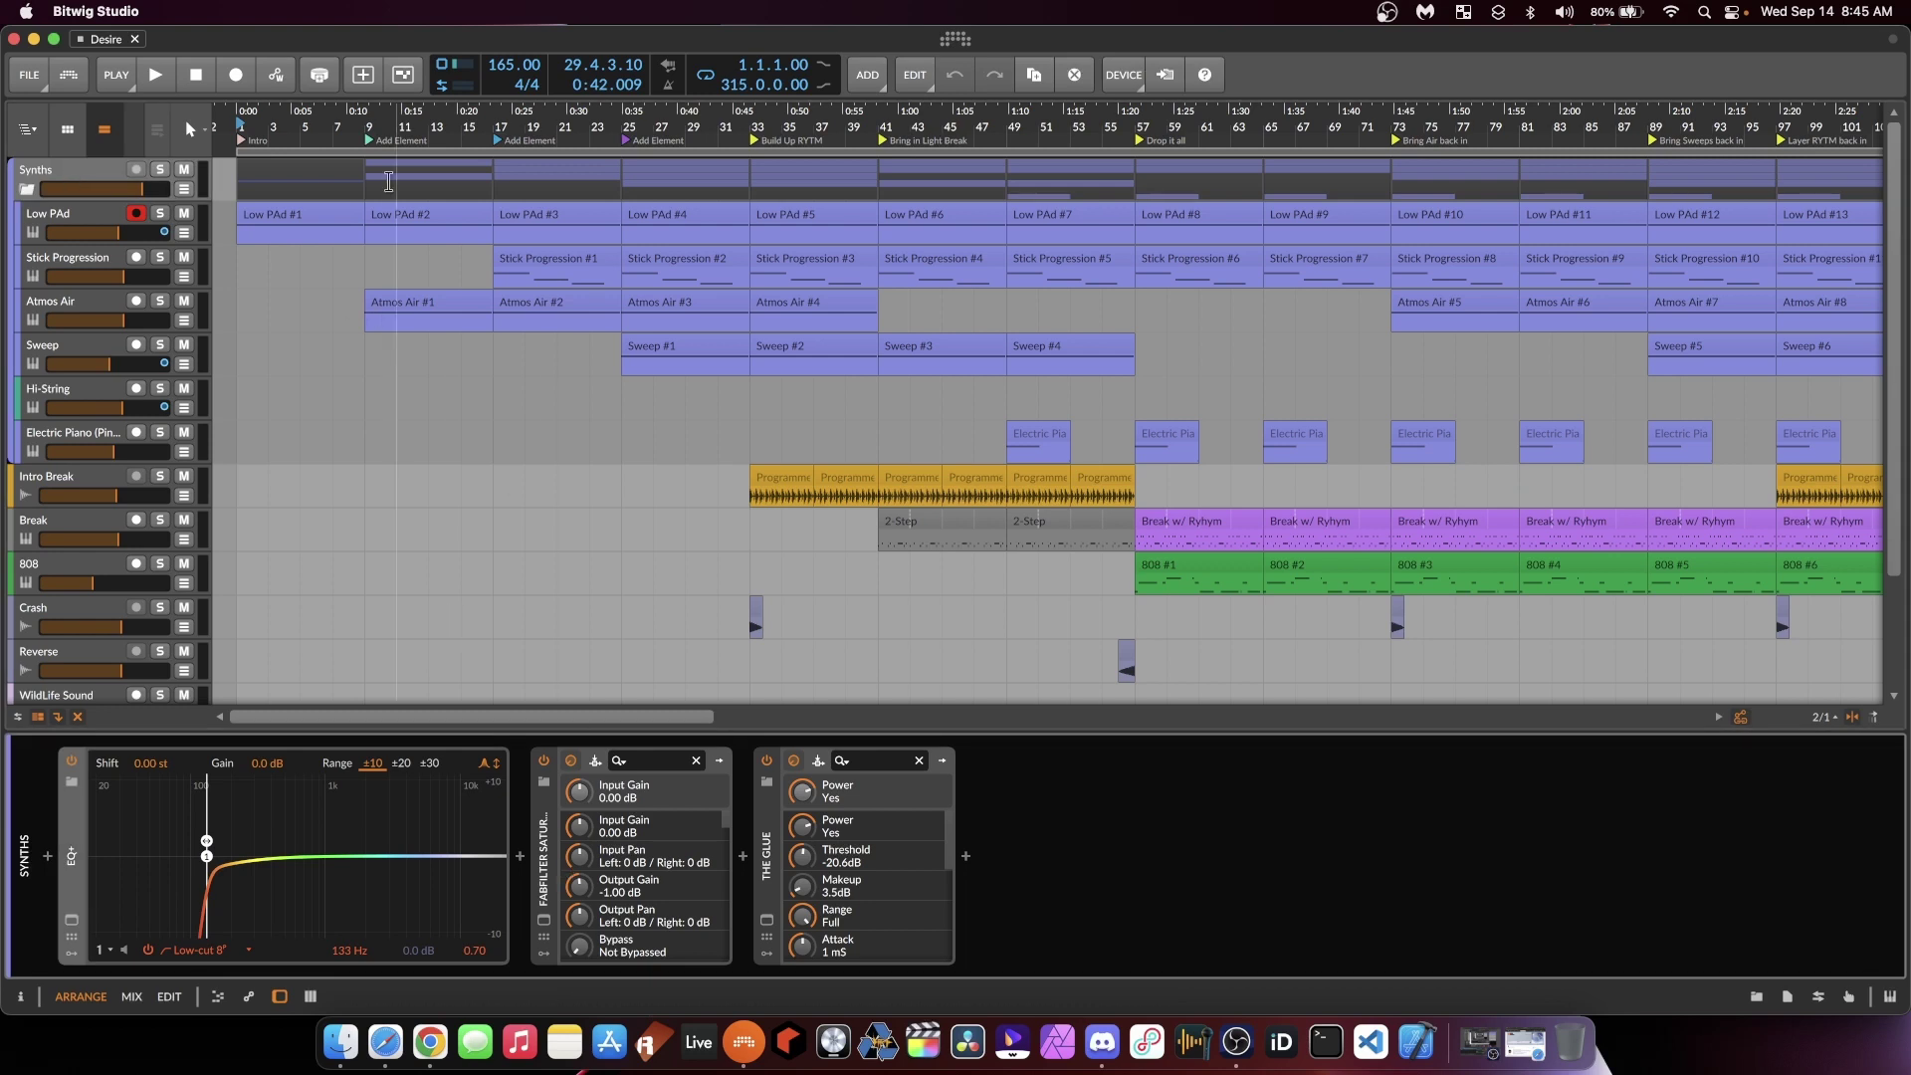
Step: Play the arrangement from the start and examine the Low Pad track's Triton synth settings, stopping playback and closing the plugin window
{"action": "left_click", "coordinate": [57, 213]}
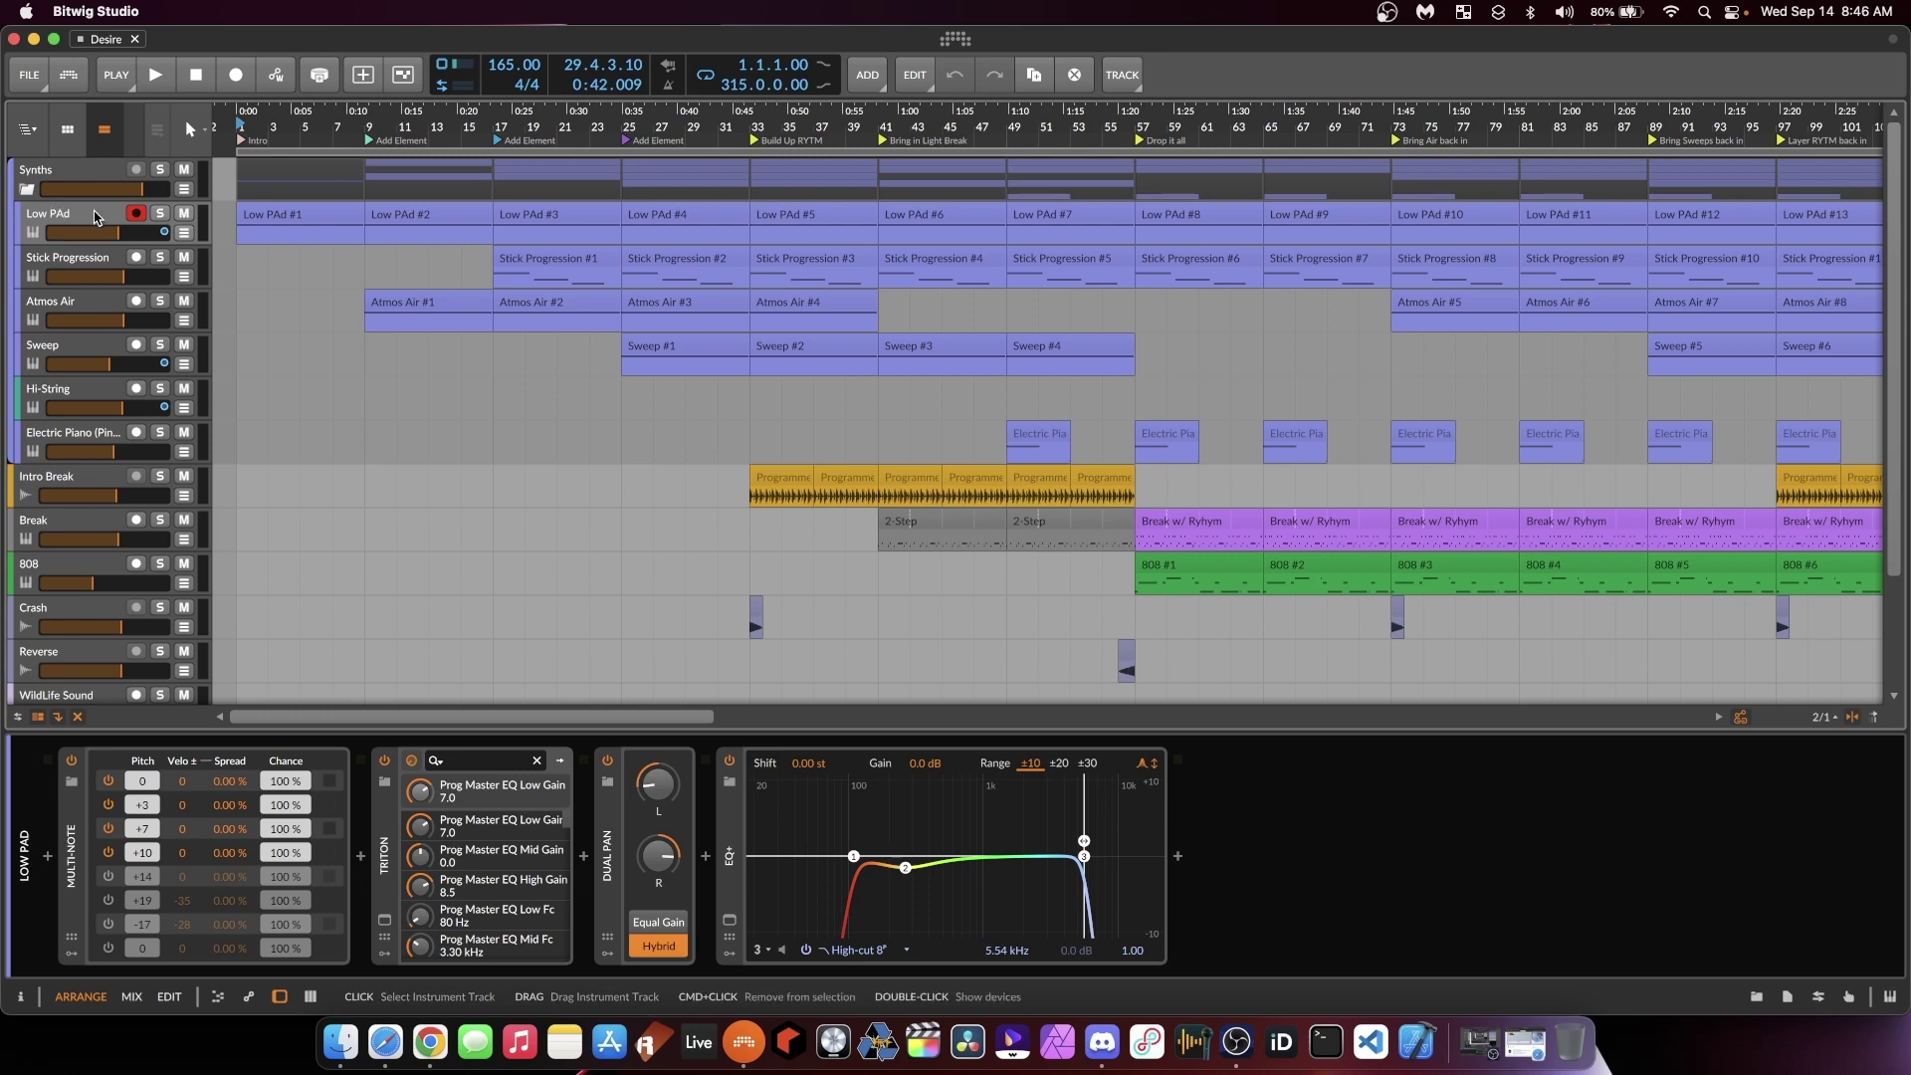
{"action": "key", "text": "space"}
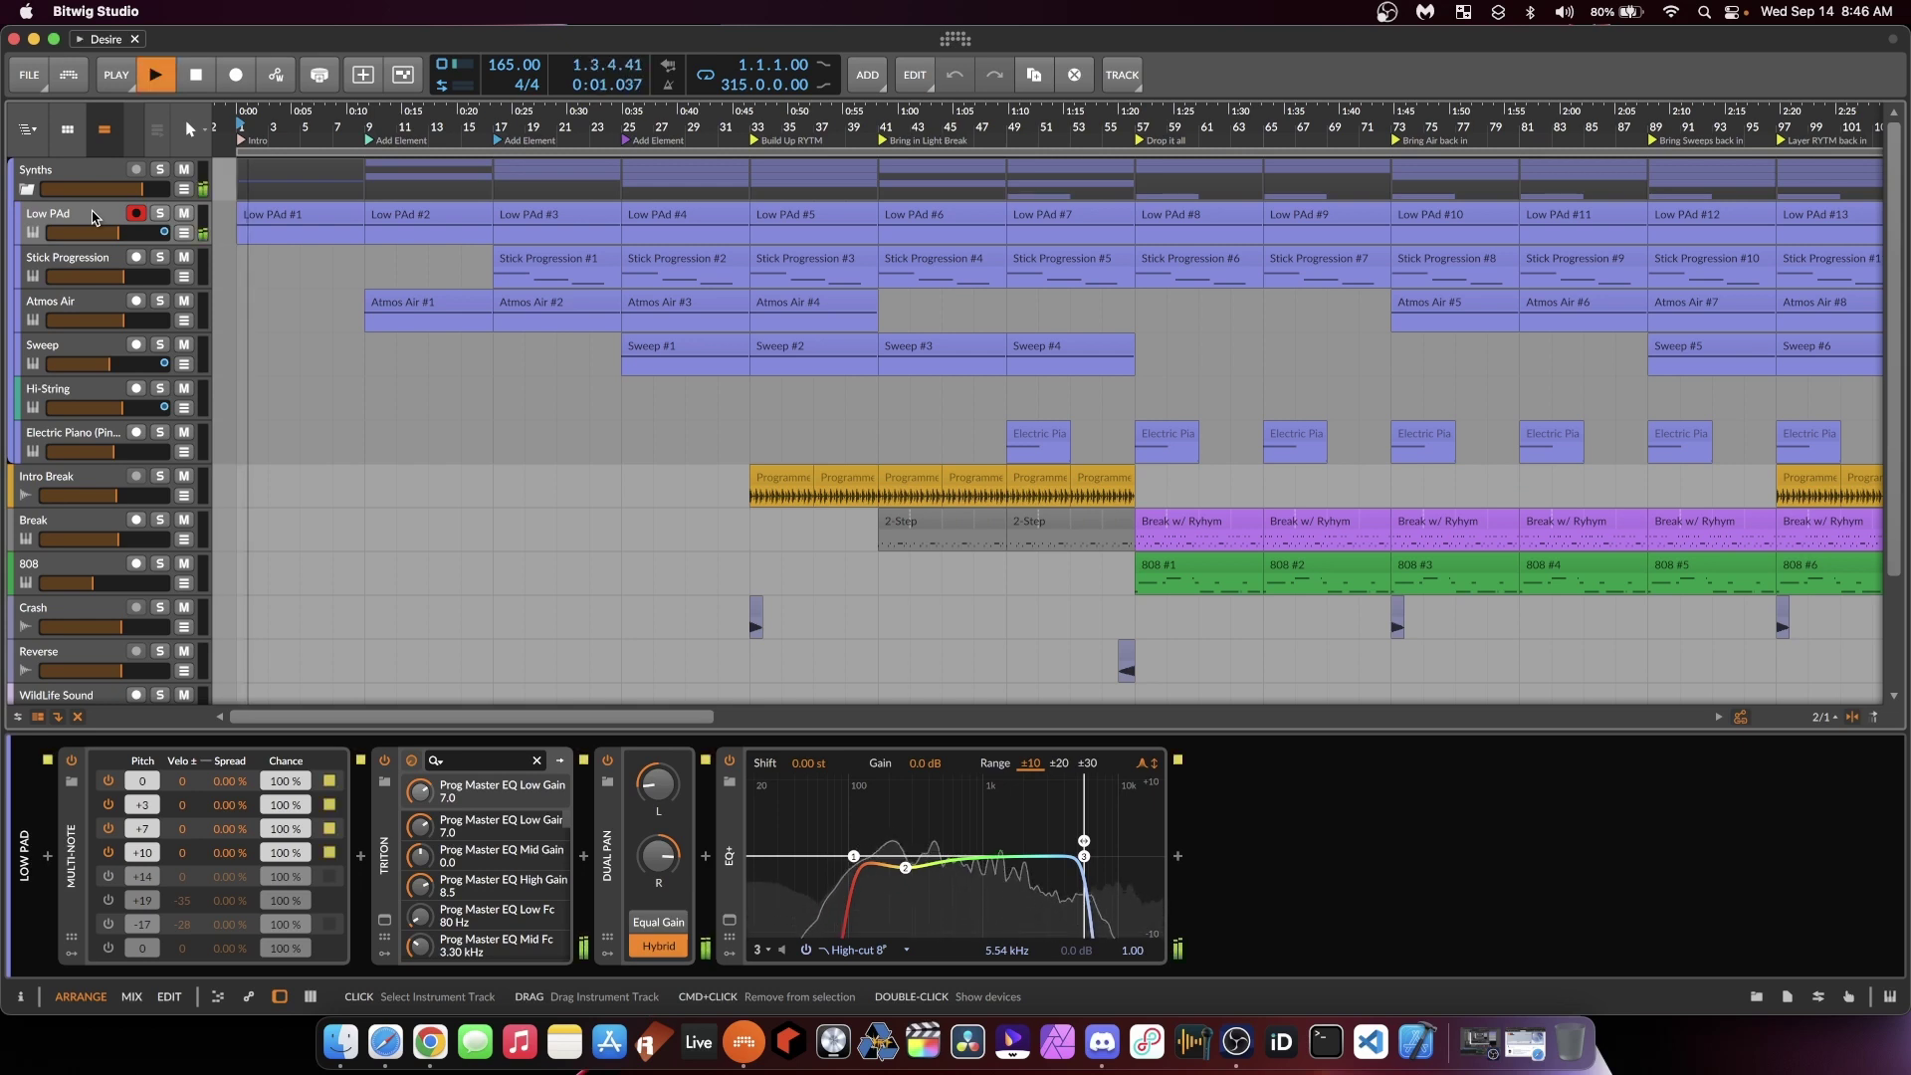
{"action": "left_click", "coordinate": [384, 919]}
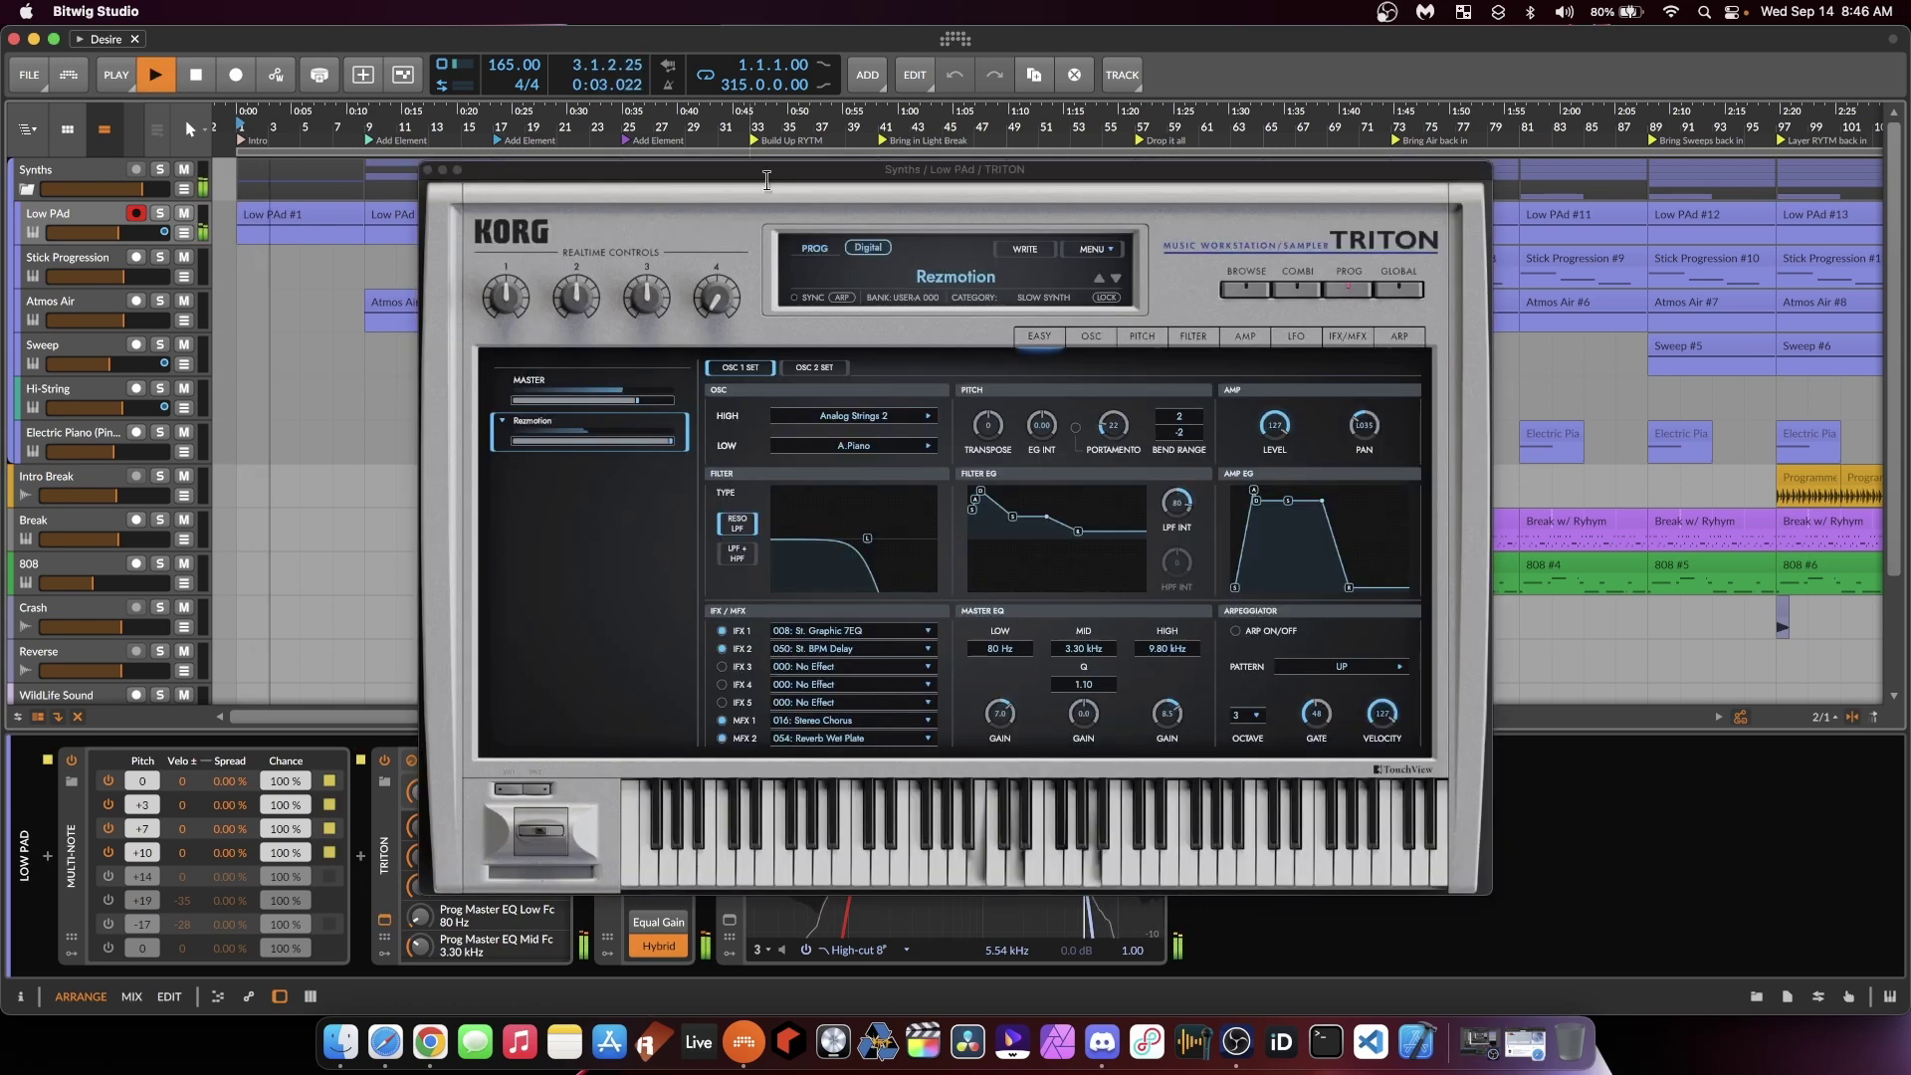
{"action": "left_click_drag", "start_coordinate": [808, 167], "coordinate": [1056, 140]}
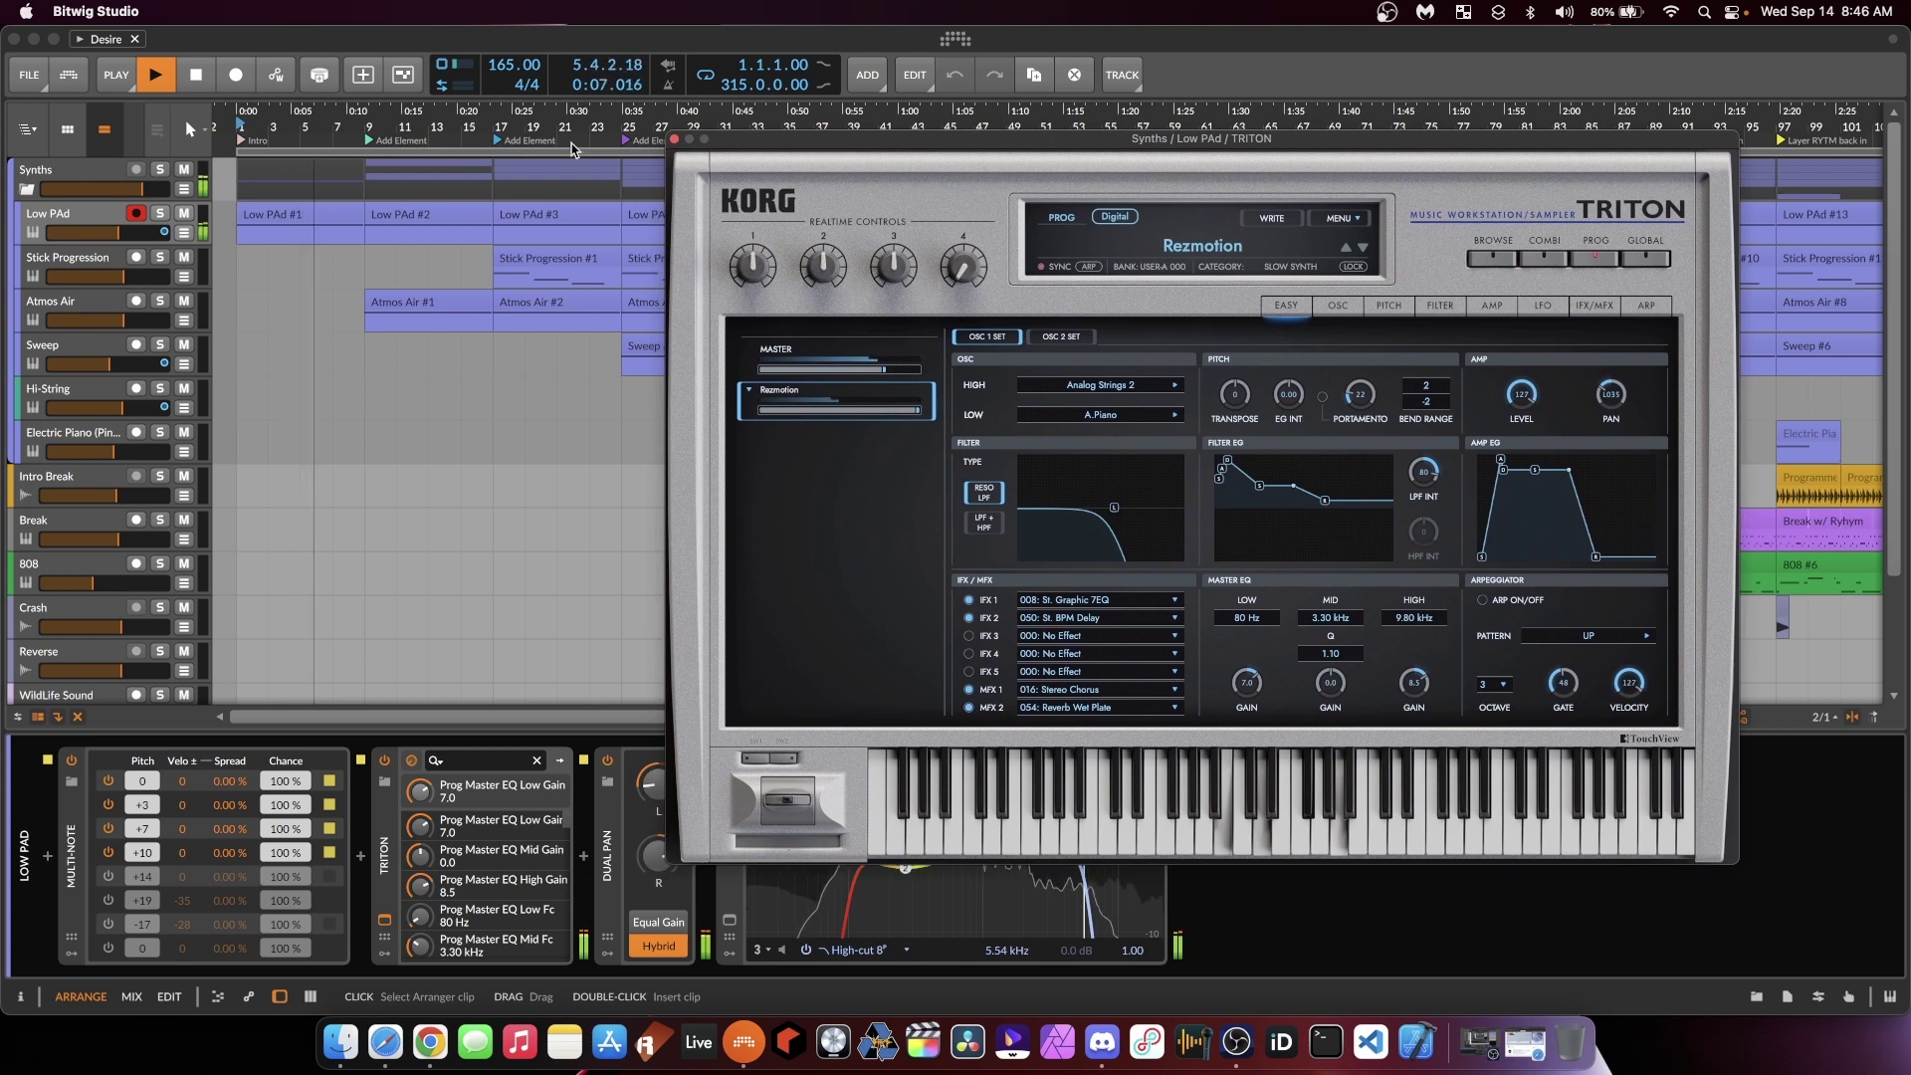
{"action": "left_click", "coordinate": [675, 140]}
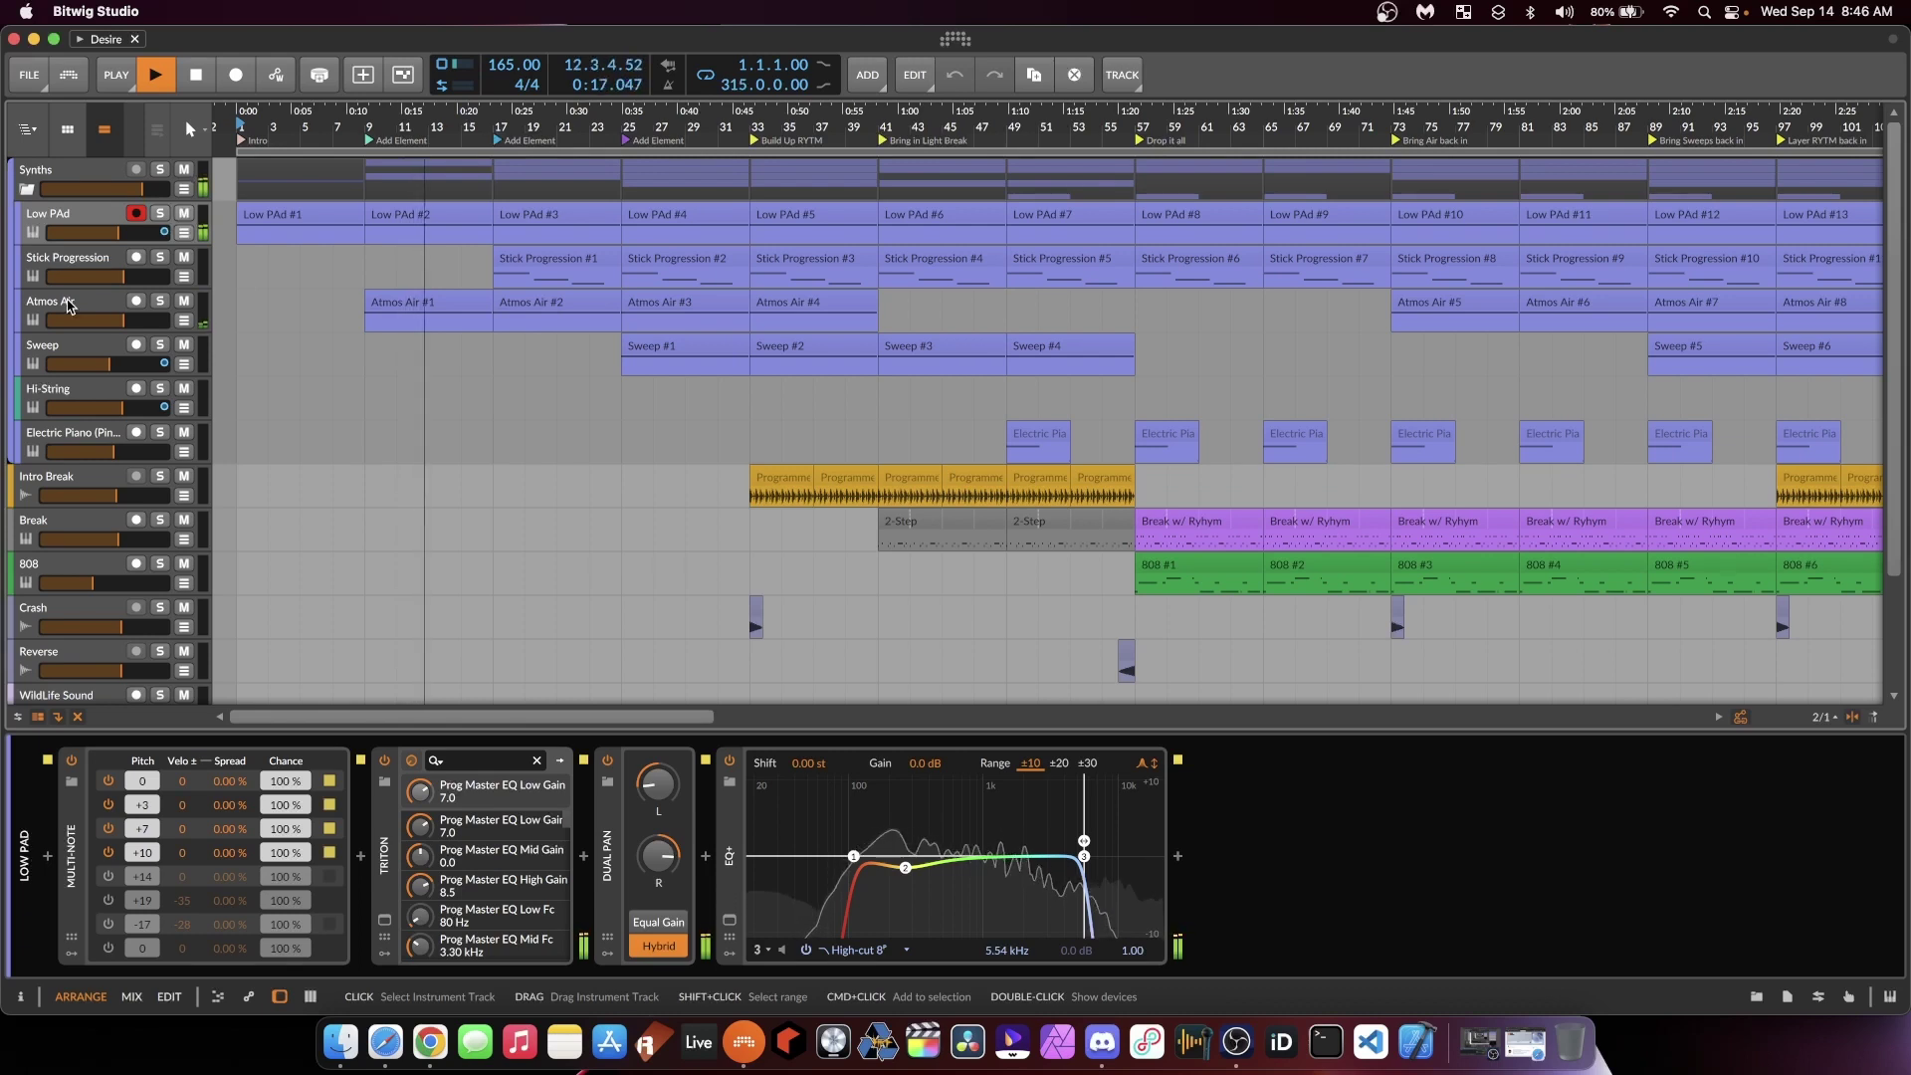
{"action": "key", "text": "space"}
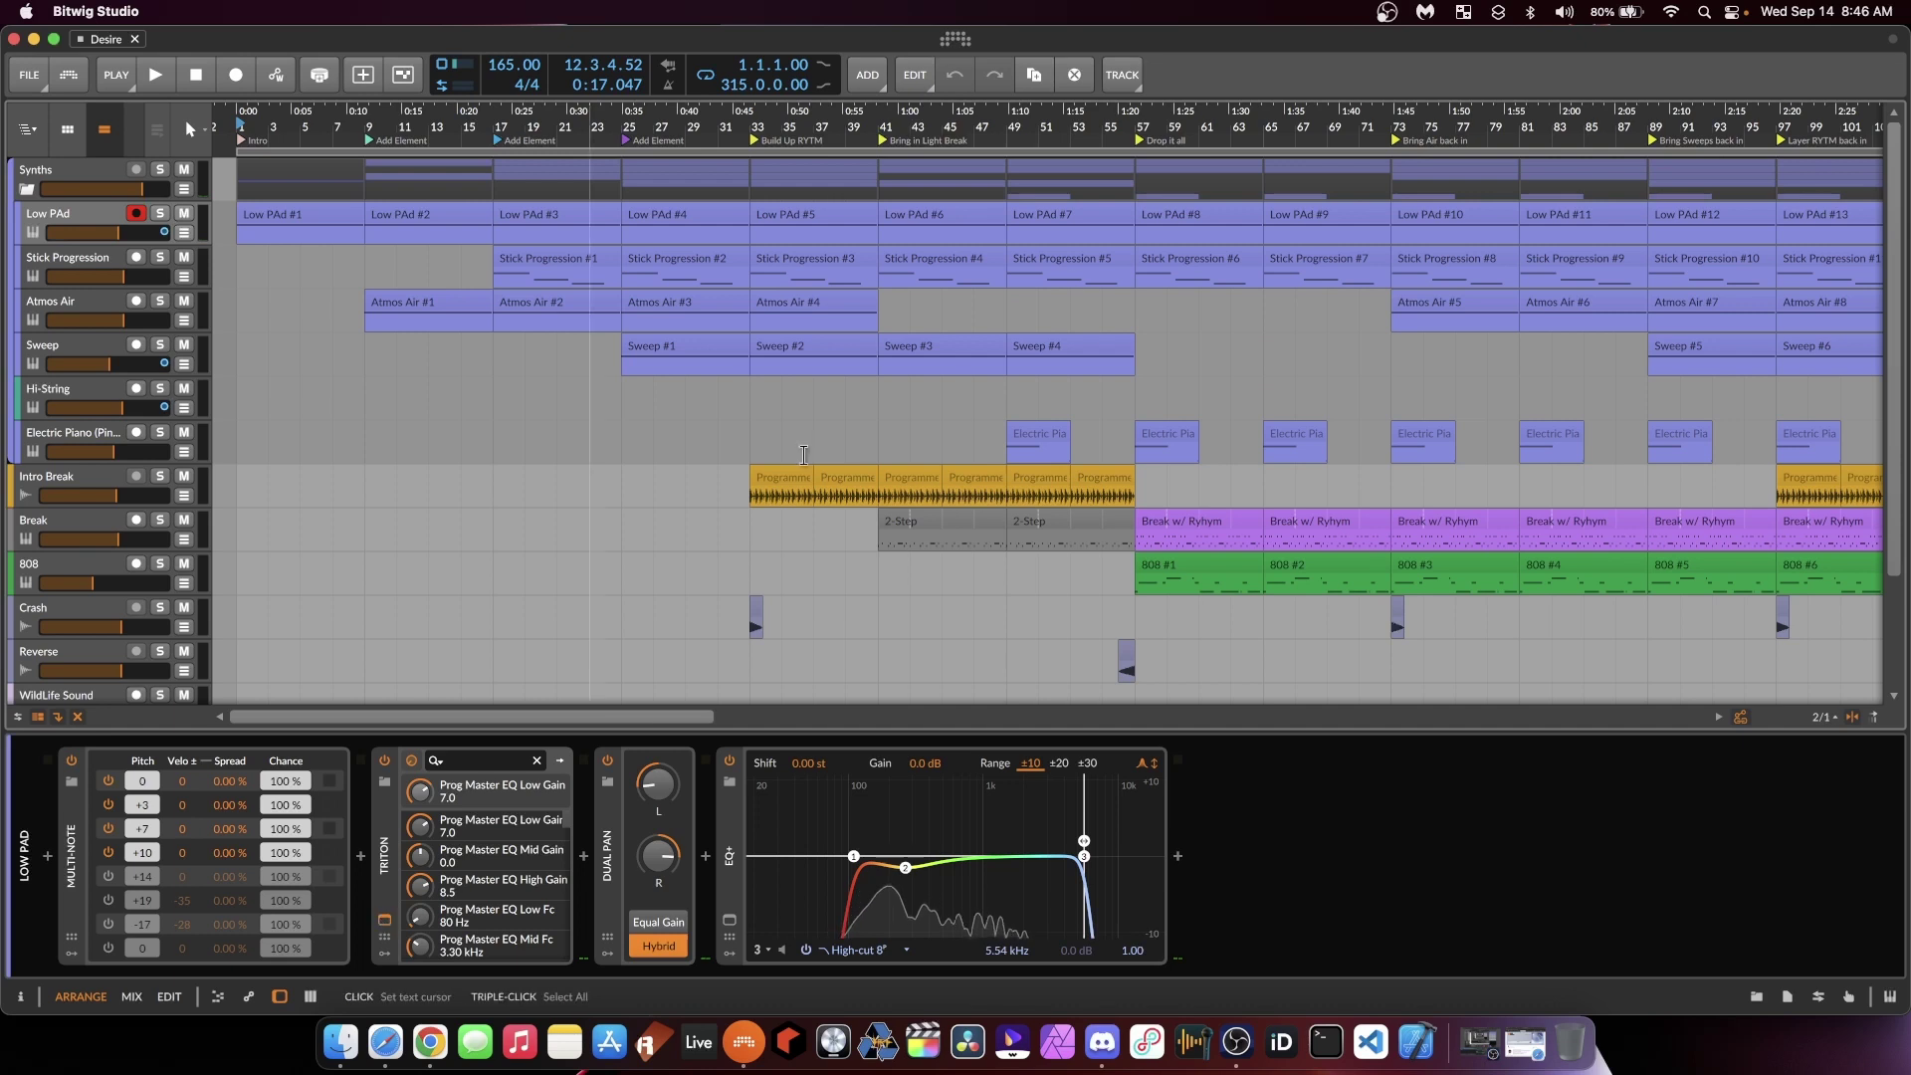
{"action": "left_click", "coordinate": [411, 760]}
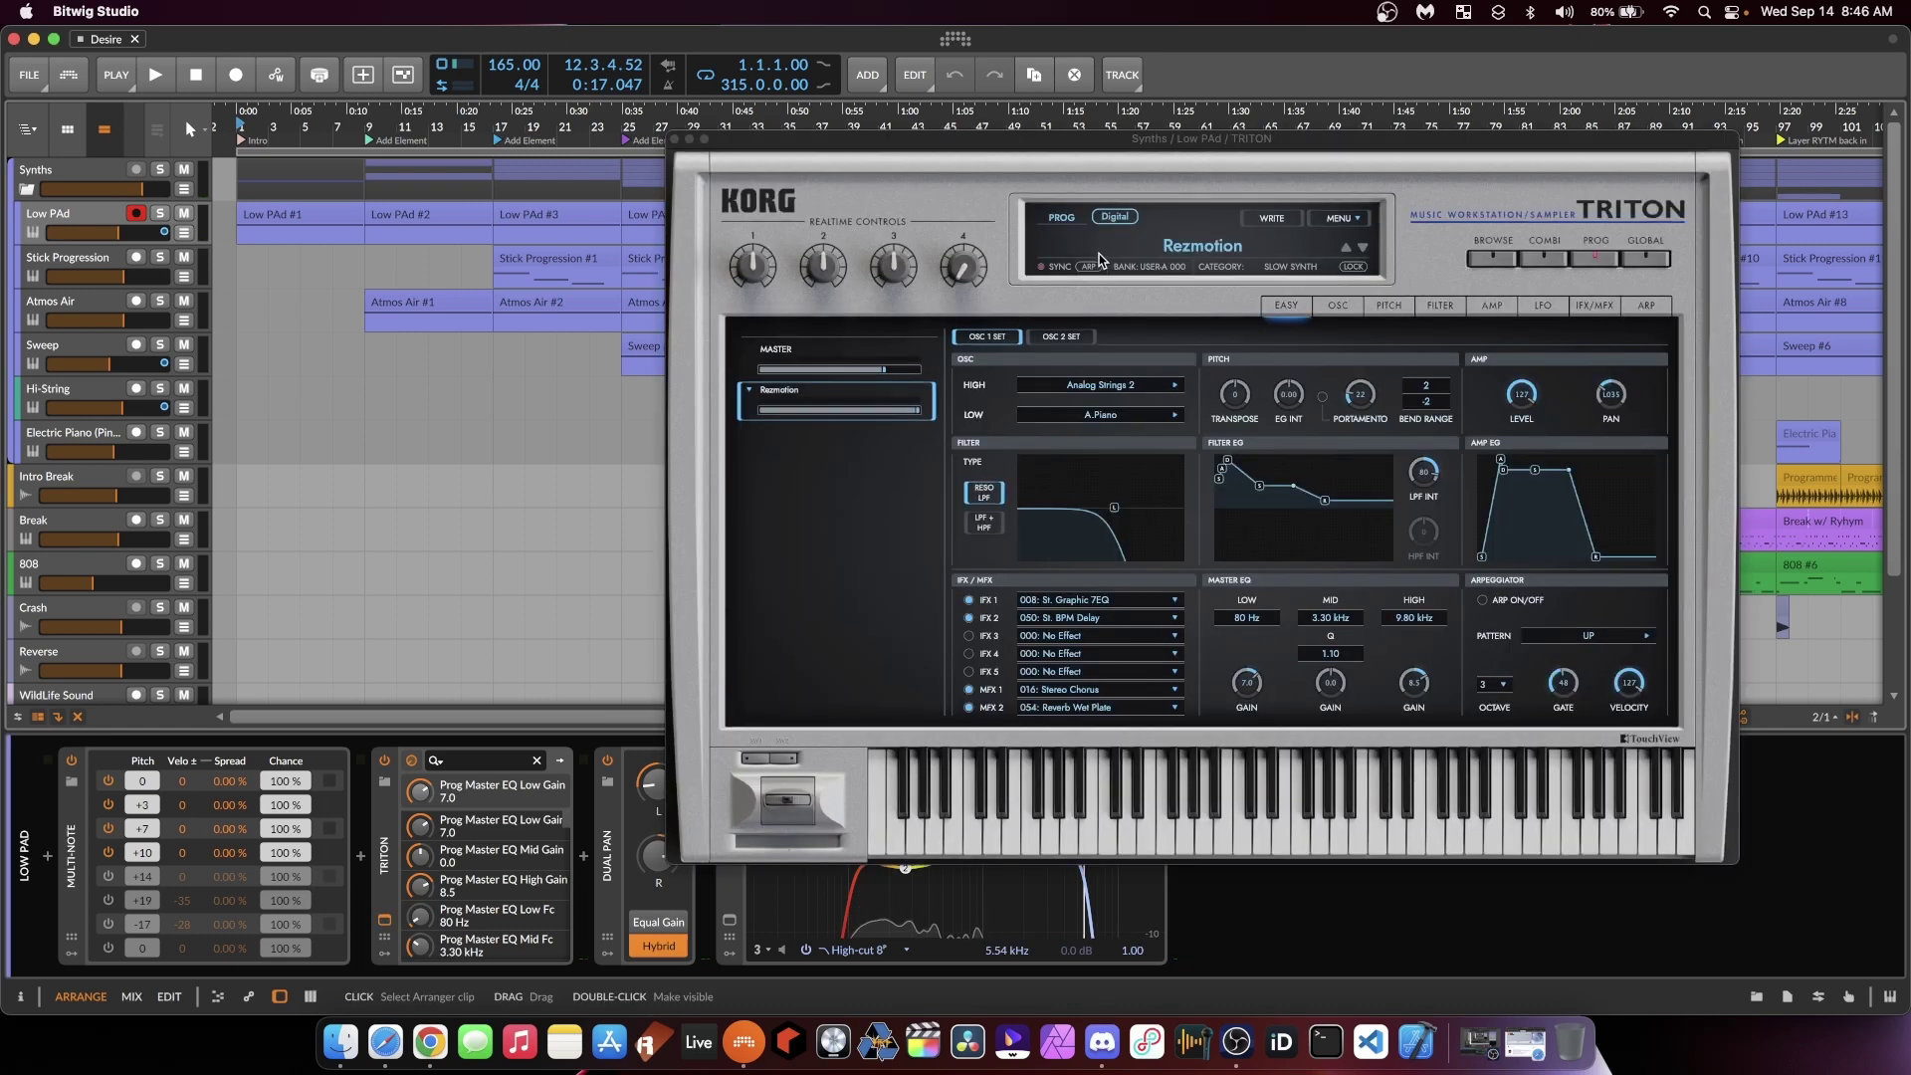
{"action": "left_click", "coordinate": [676, 140]}
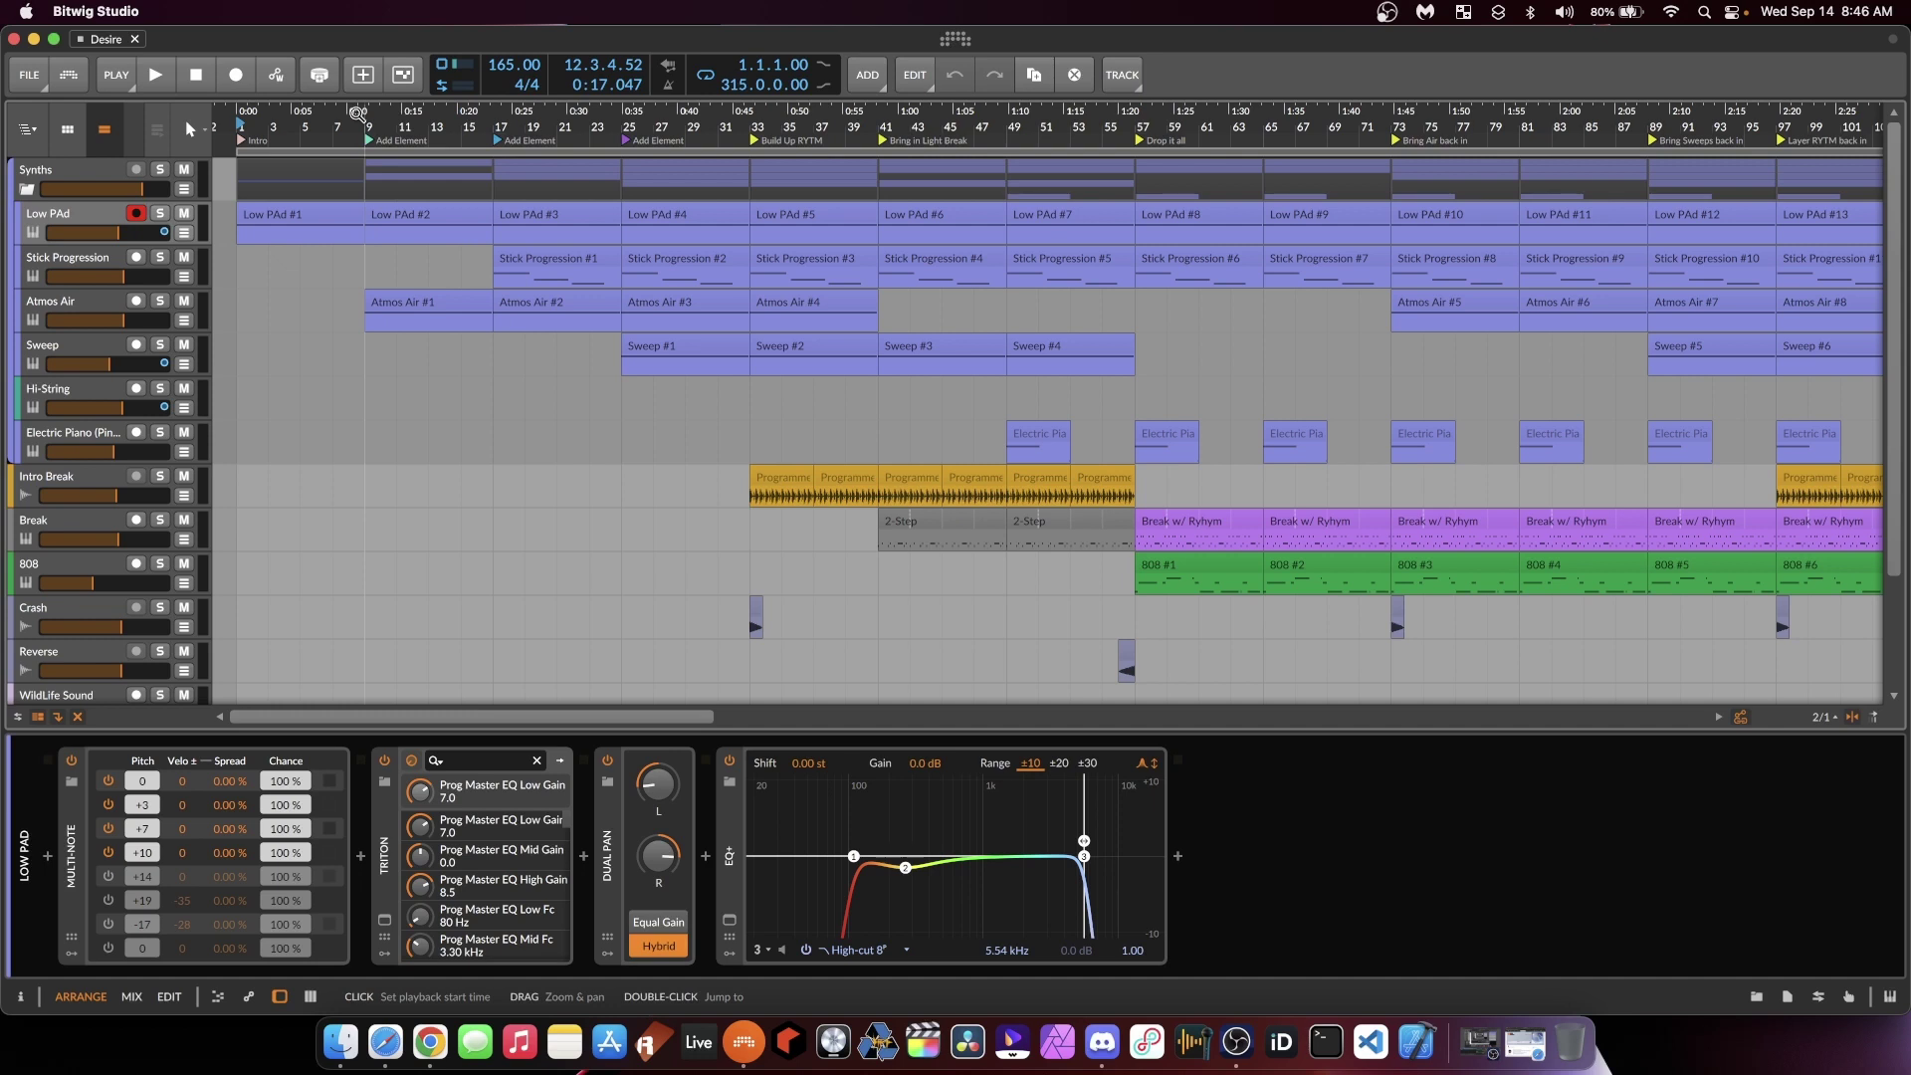
Step: Solo the Atmos Air track, audition it from bar 9 with its Triton synth open, and close the plugin window
{"action": "left_click", "coordinate": [66, 299]}
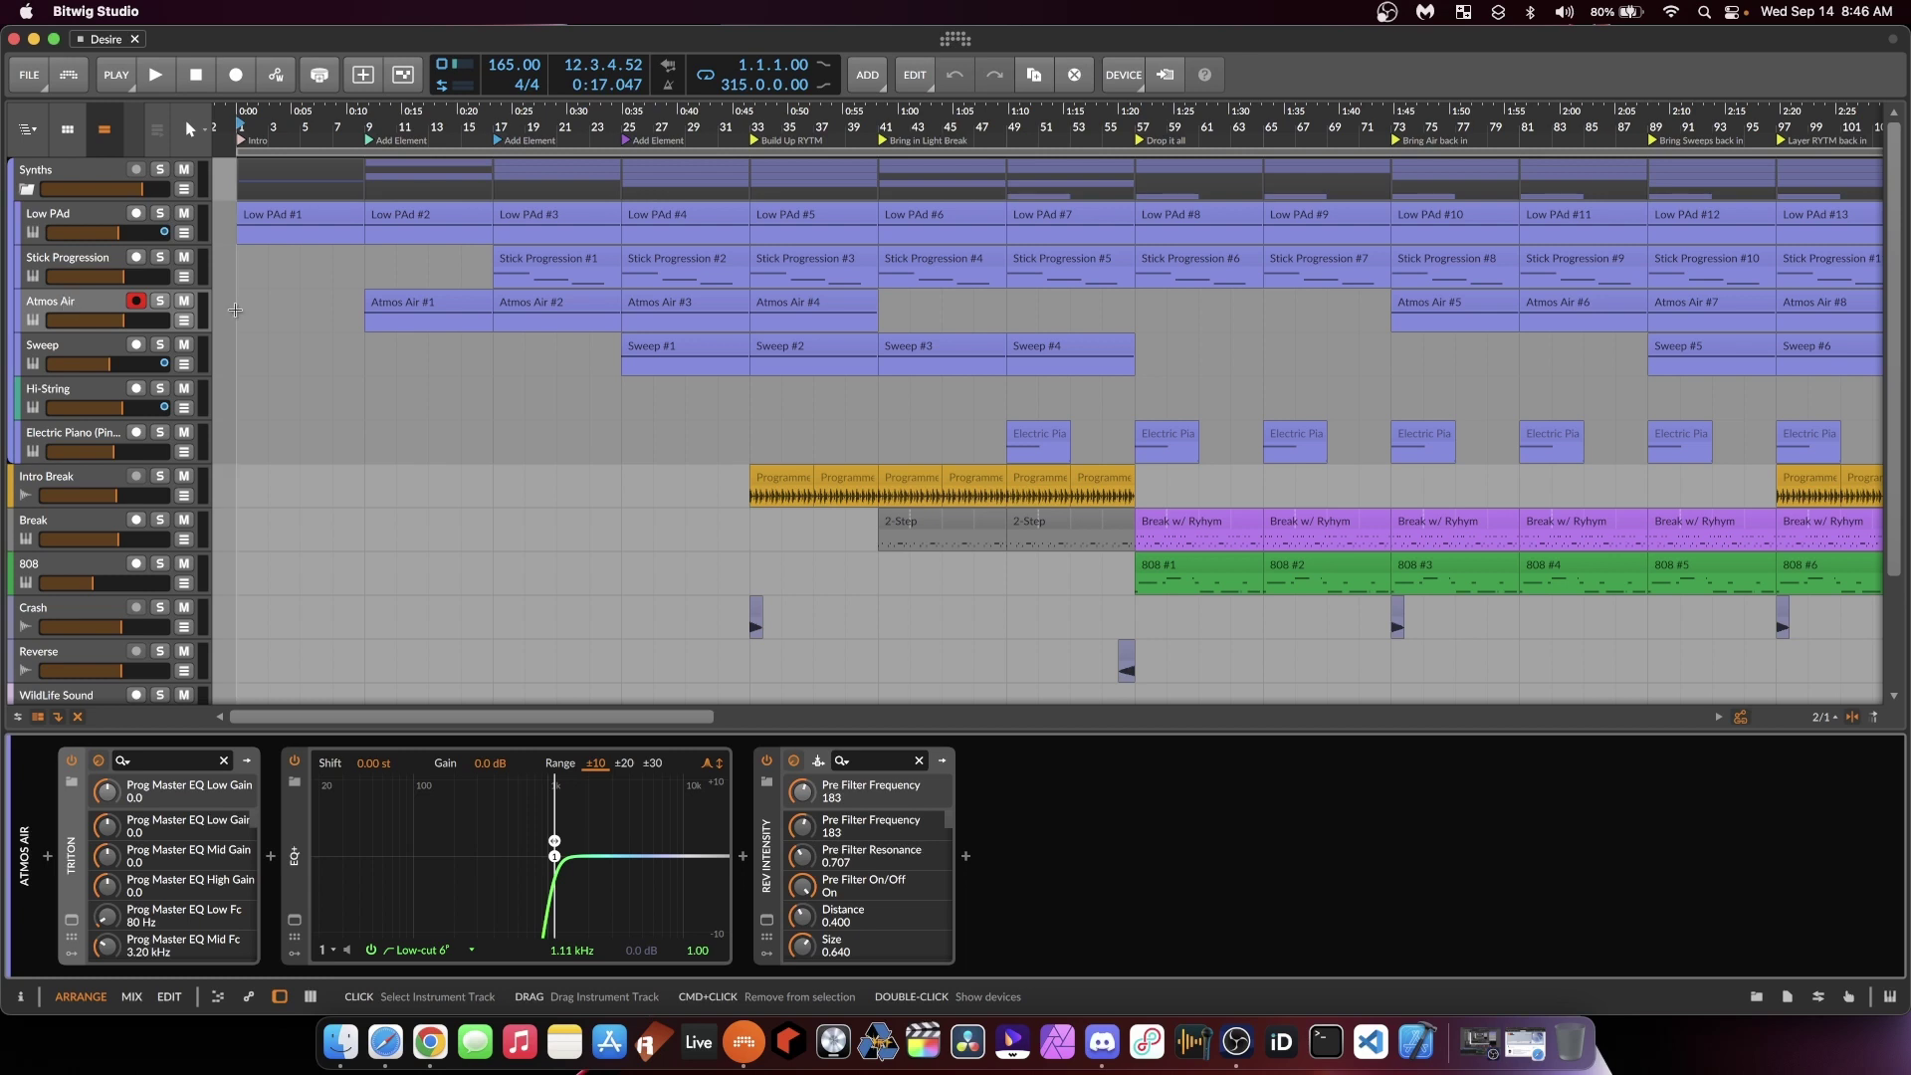
{"action": "left_click", "coordinate": [71, 920]}
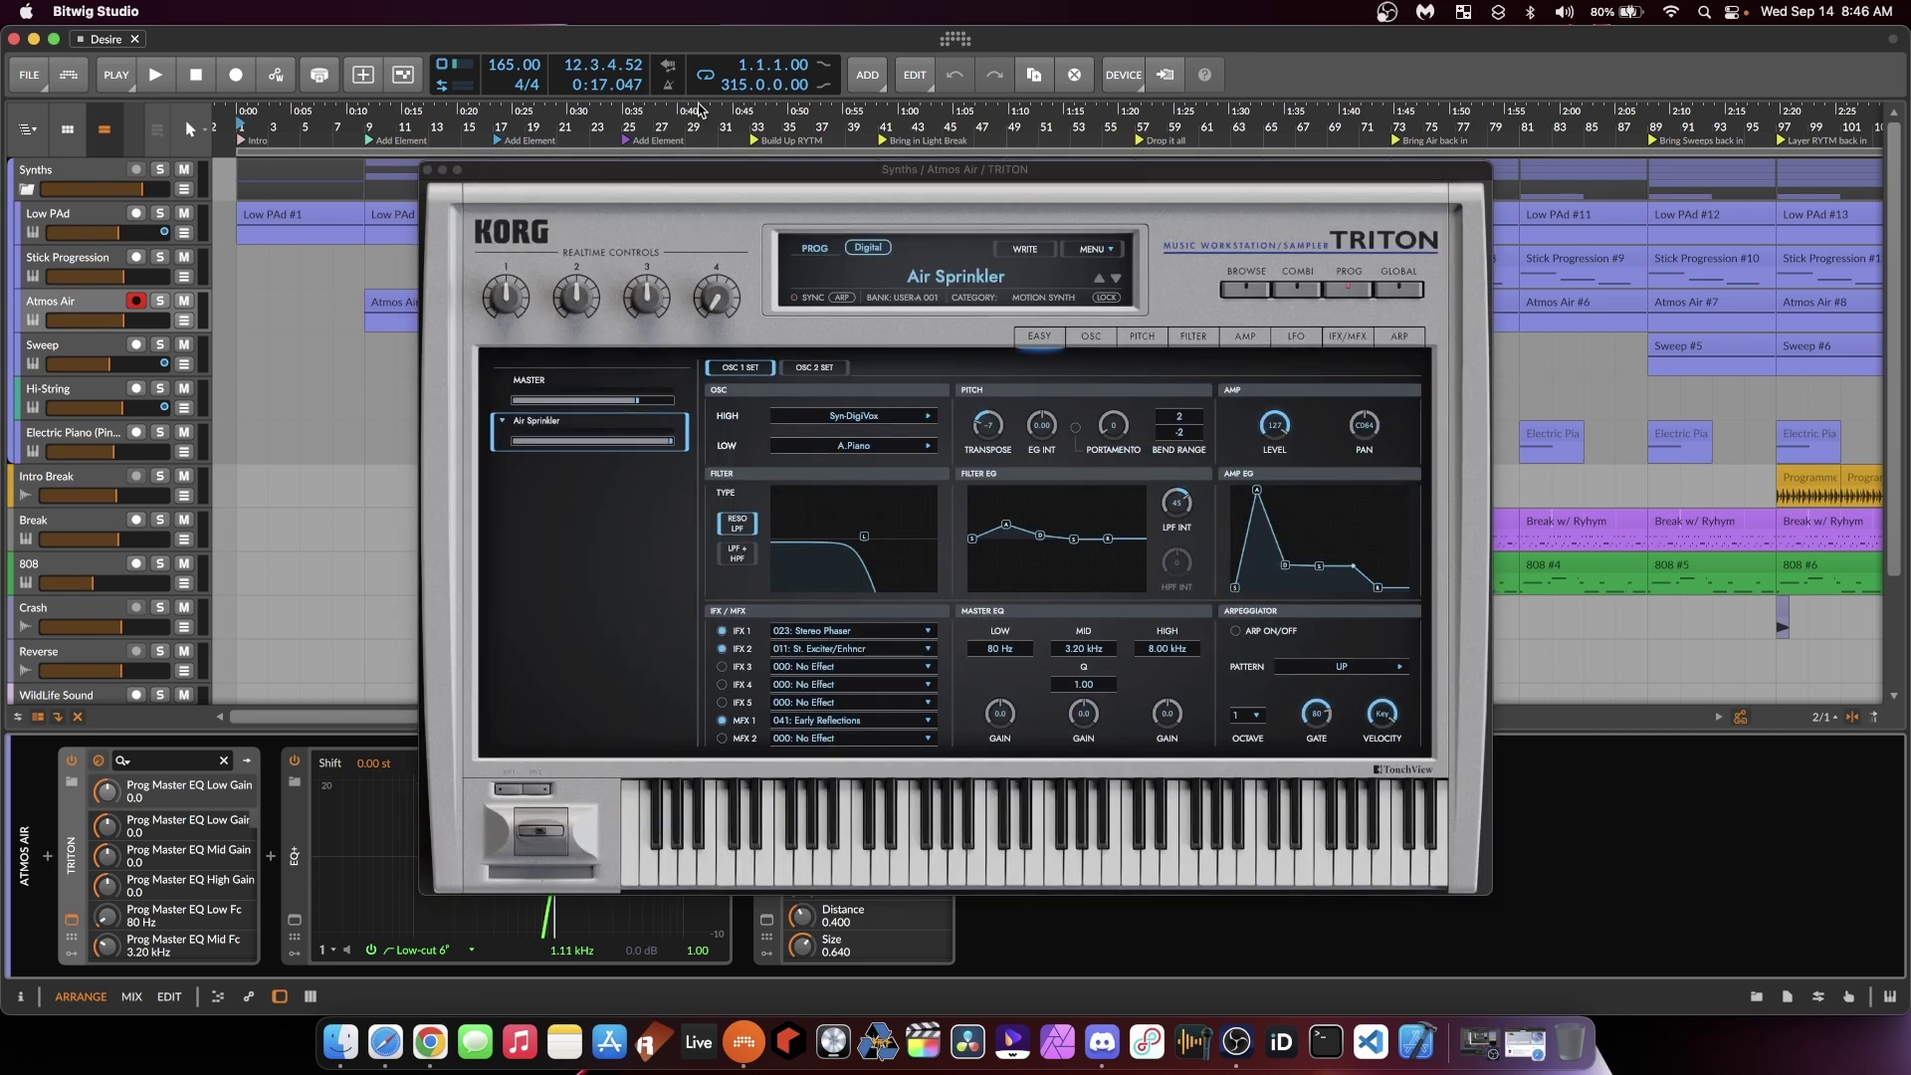
{"action": "left_click_drag", "start_coordinate": [702, 175], "coordinate": [866, 151]}
{"action": "left_click", "coordinate": [364, 125]}
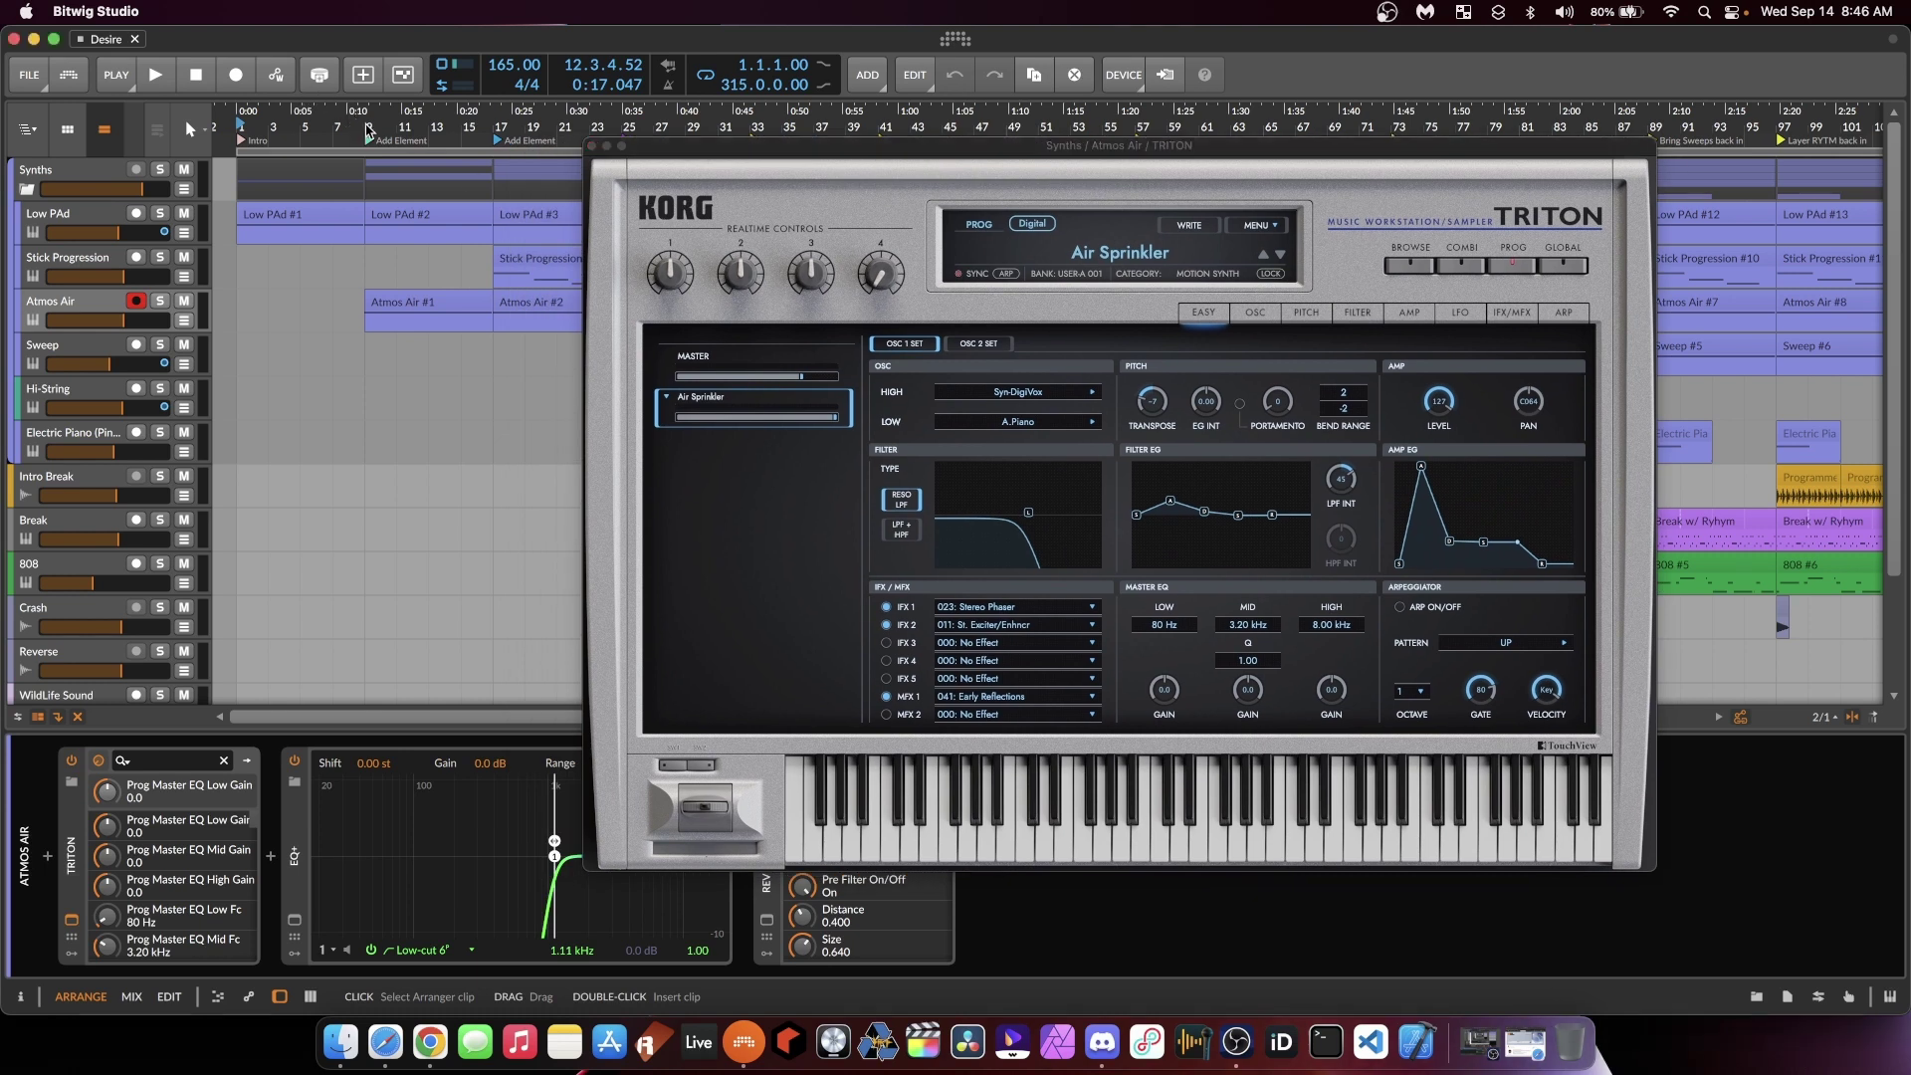
{"action": "left_click", "coordinate": [160, 302]}
{"action": "key", "text": "space"}
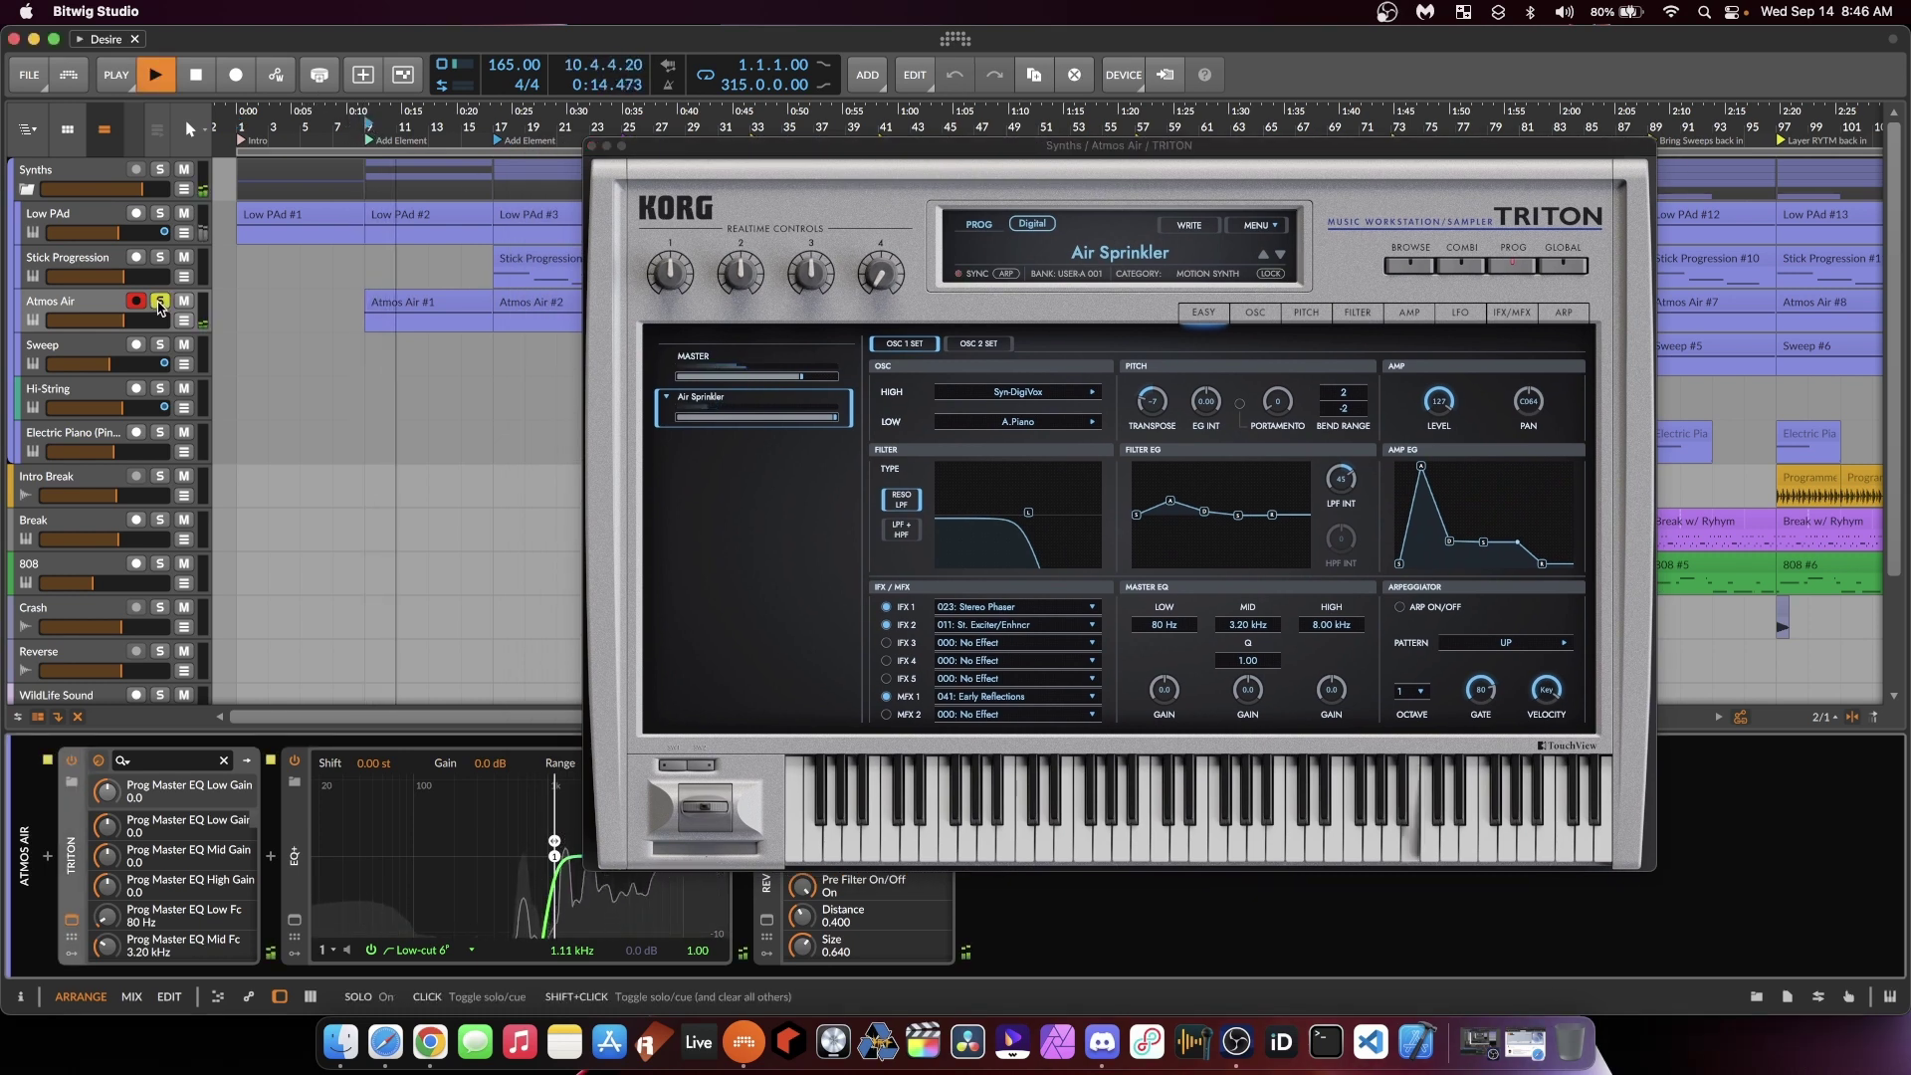
{"action": "key", "text": "space"}
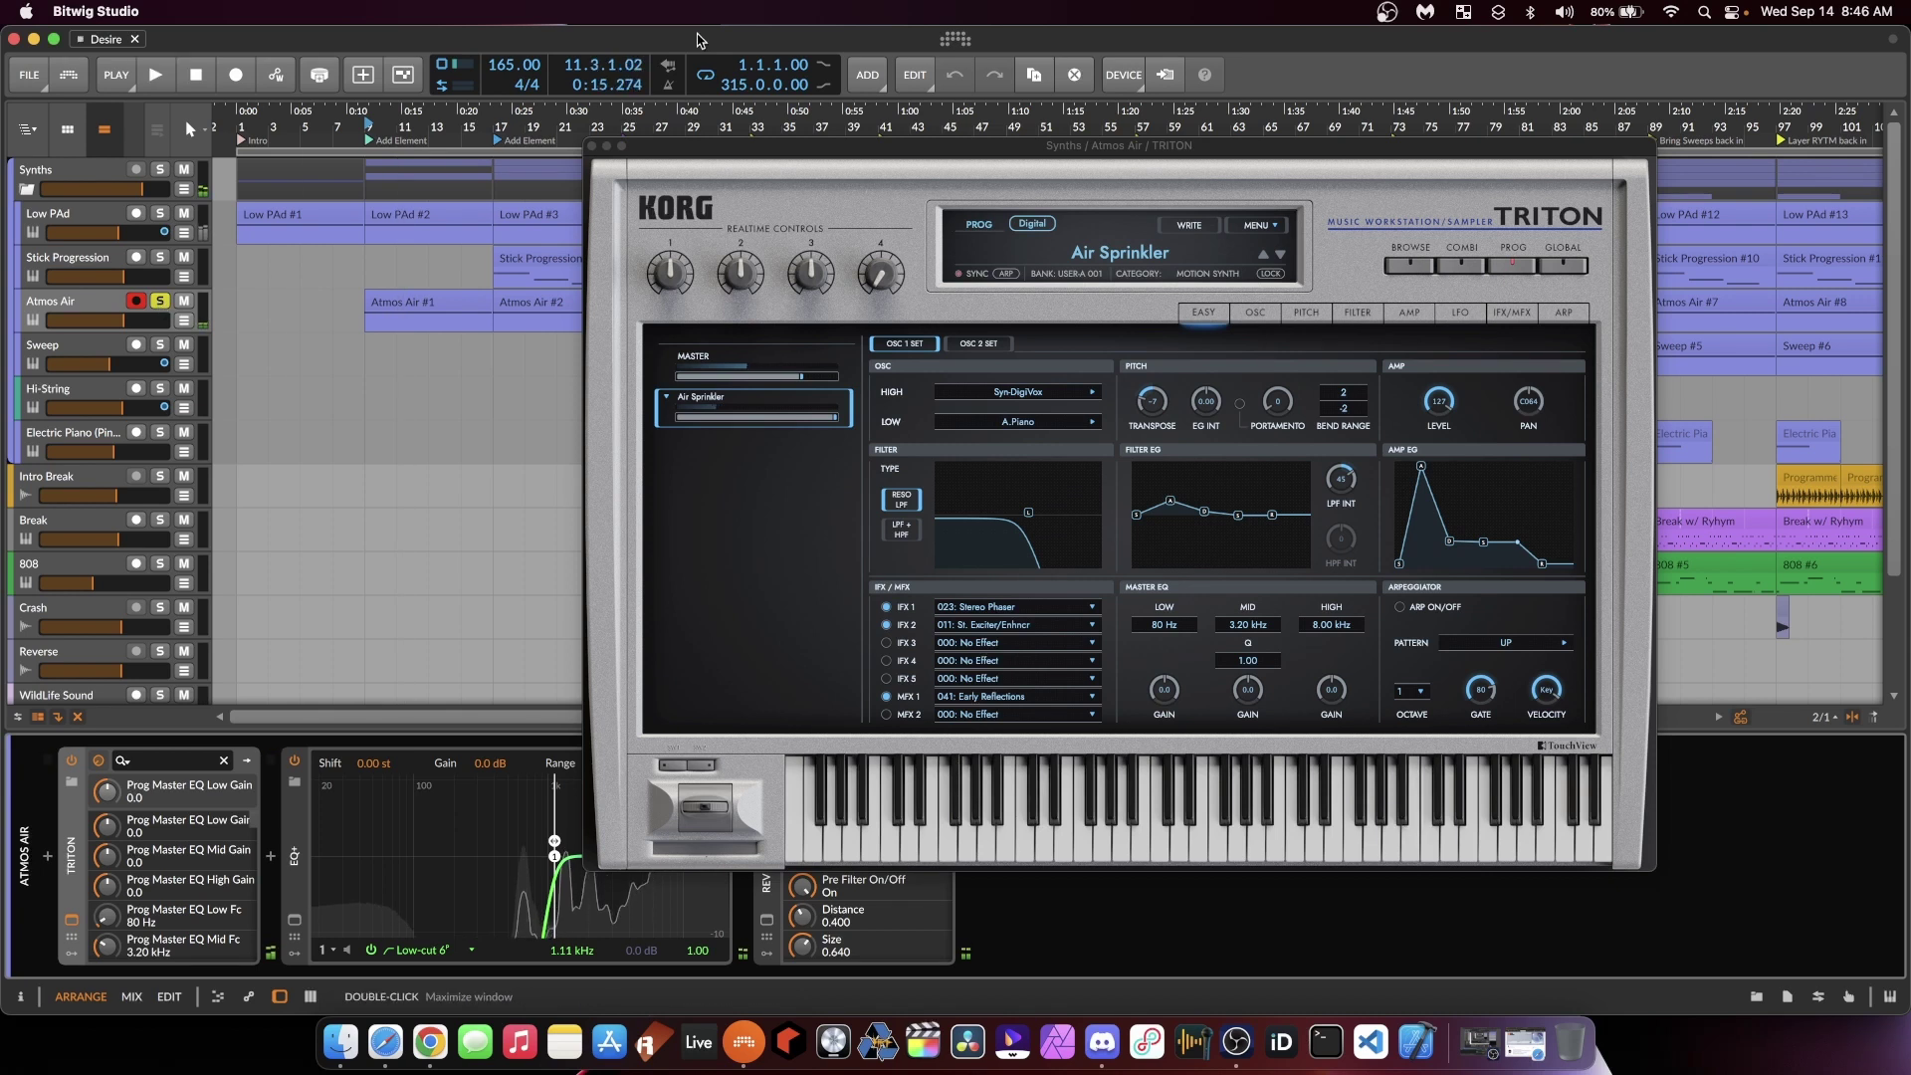
{"action": "left_click", "coordinate": [592, 147]}
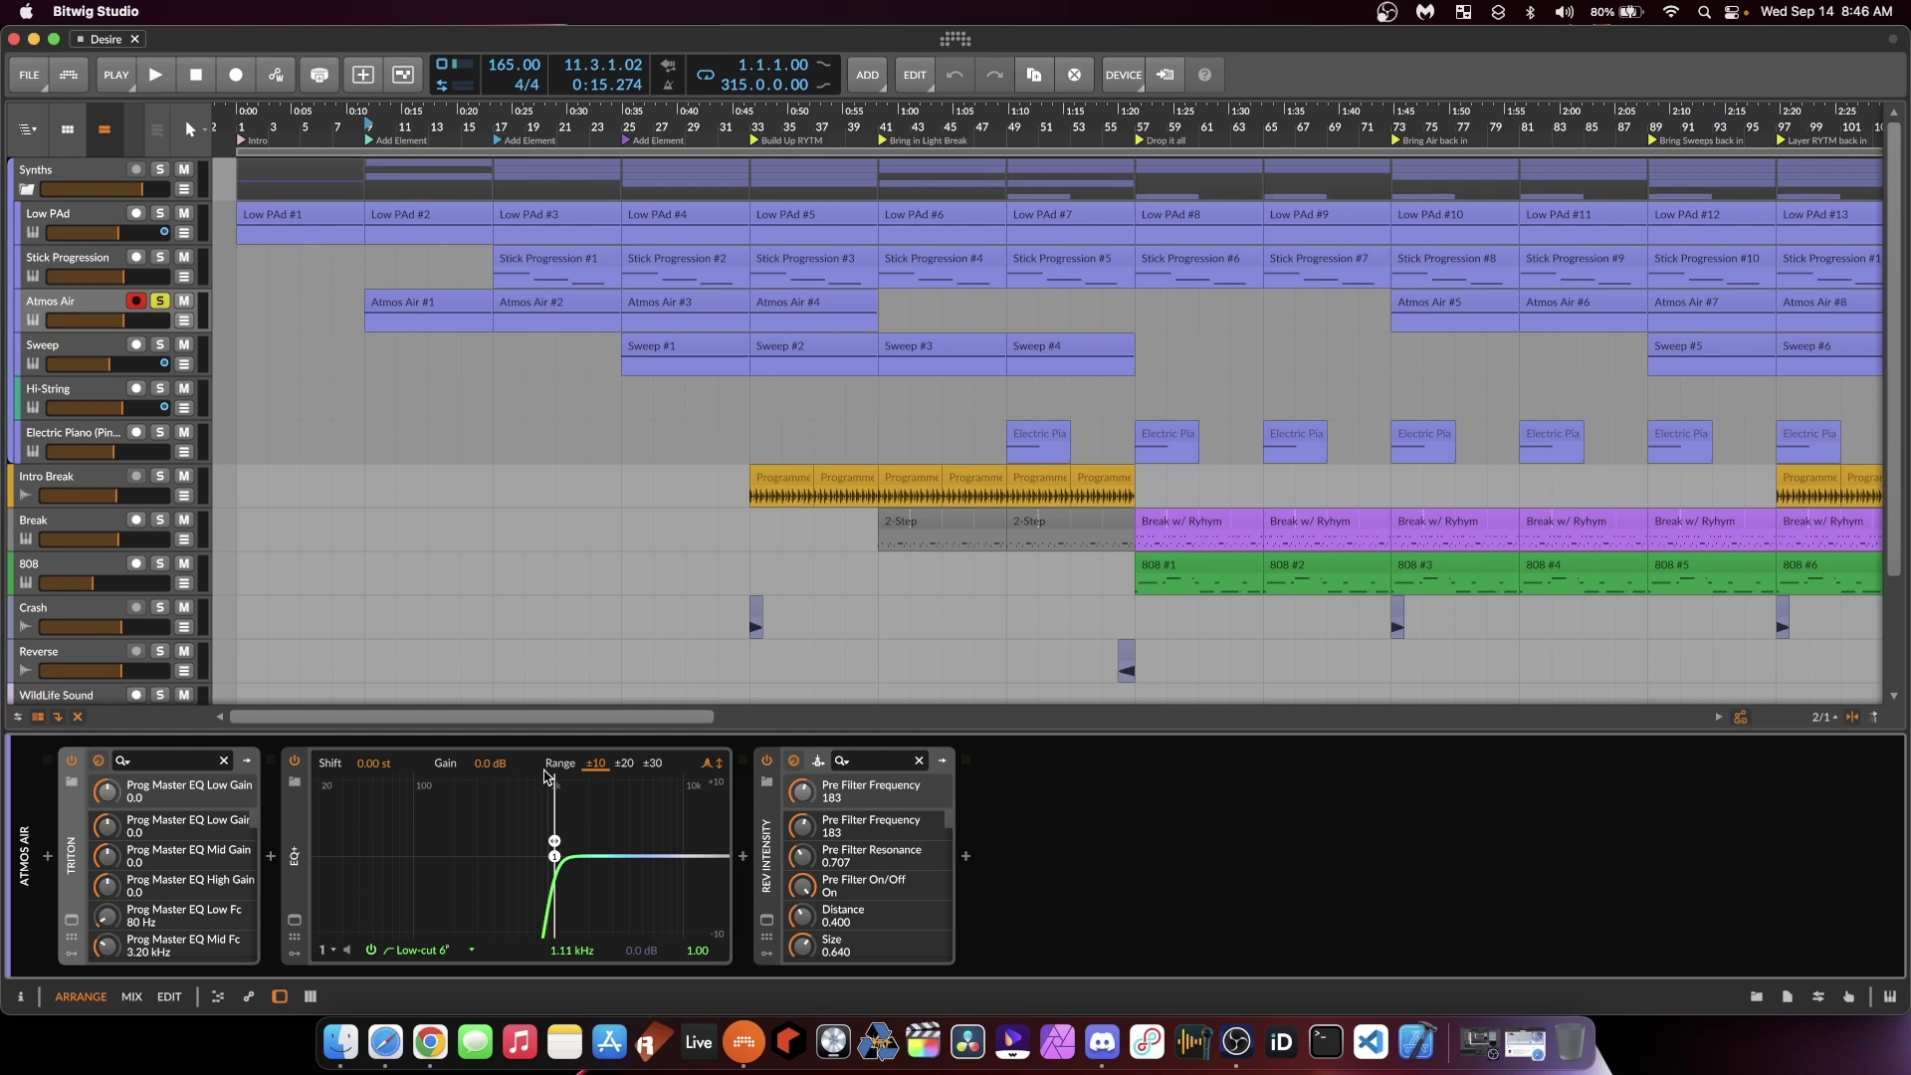
Step: Solo Low Pad alongside Atmos Air and audition both tracks together from bar 9
{"action": "left_click", "coordinate": [160, 213]}
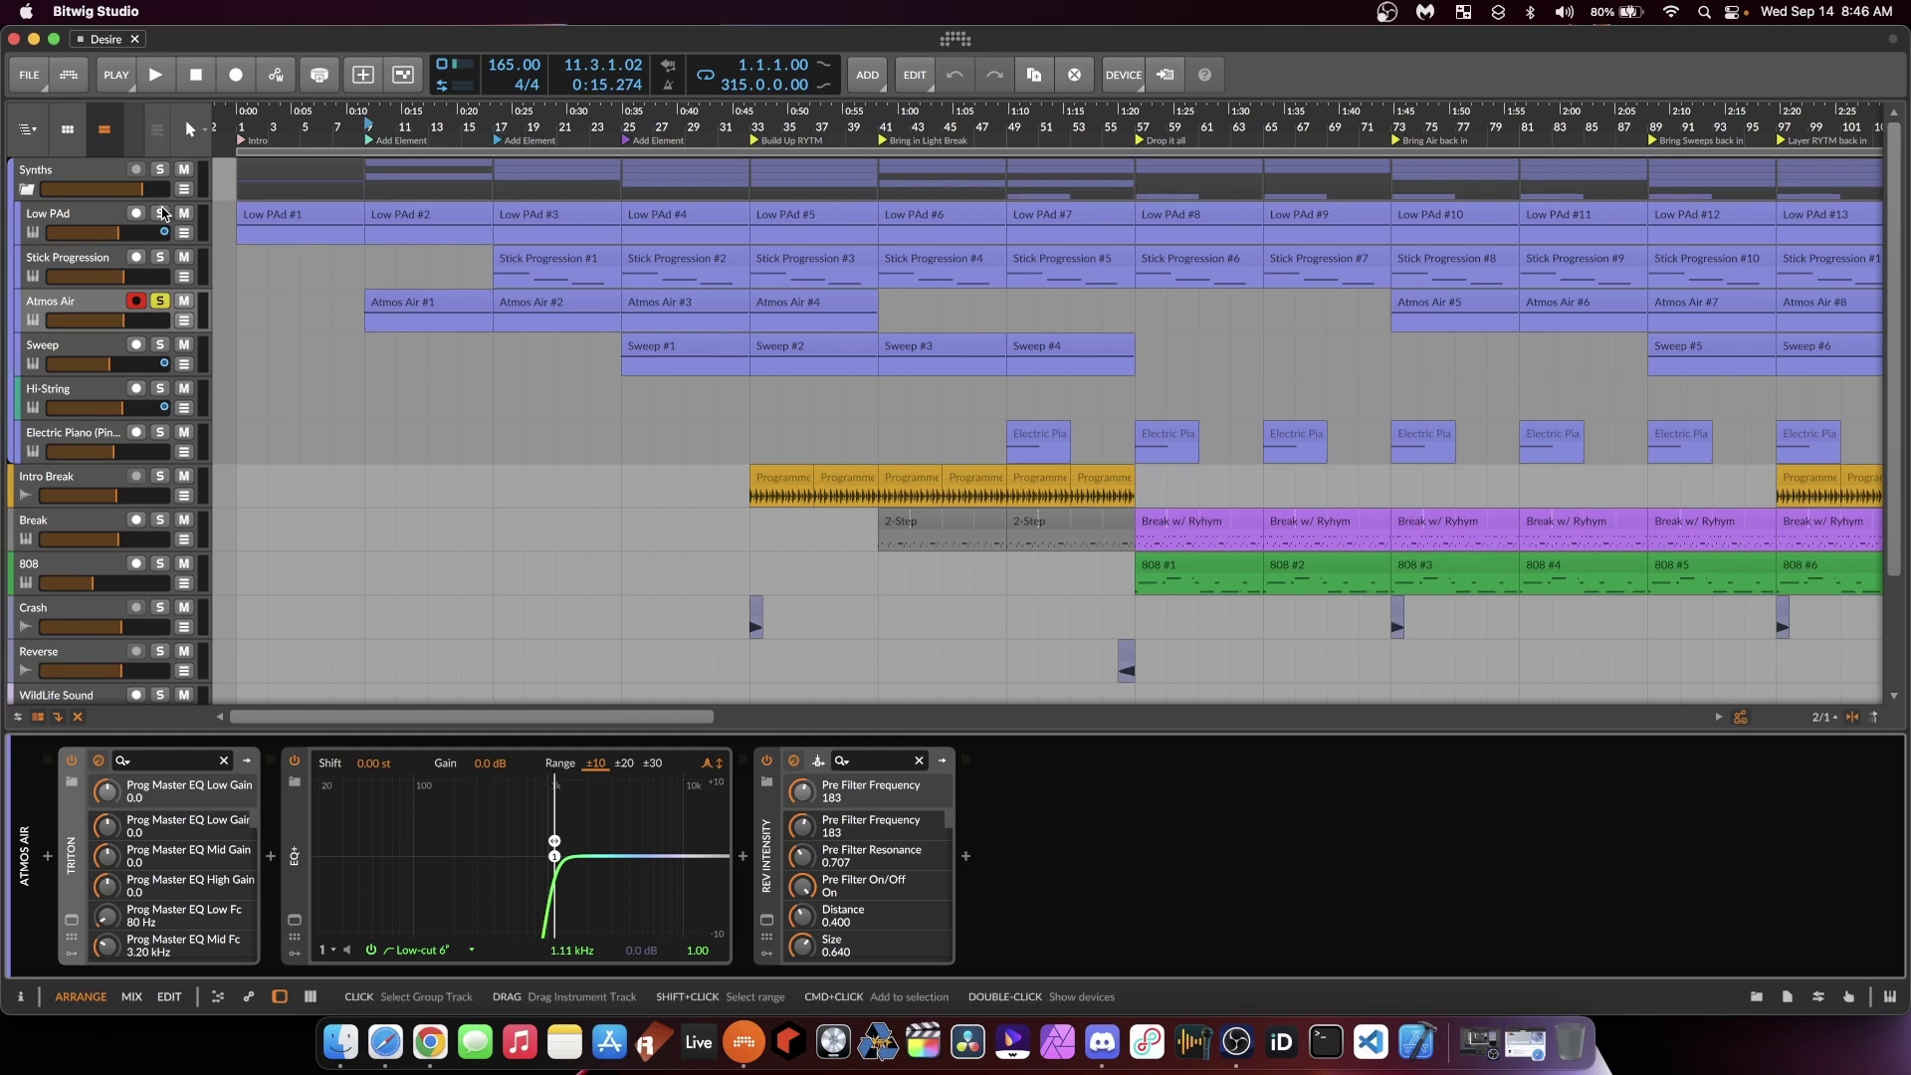
{"action": "left_click", "coordinate": [82, 213]}
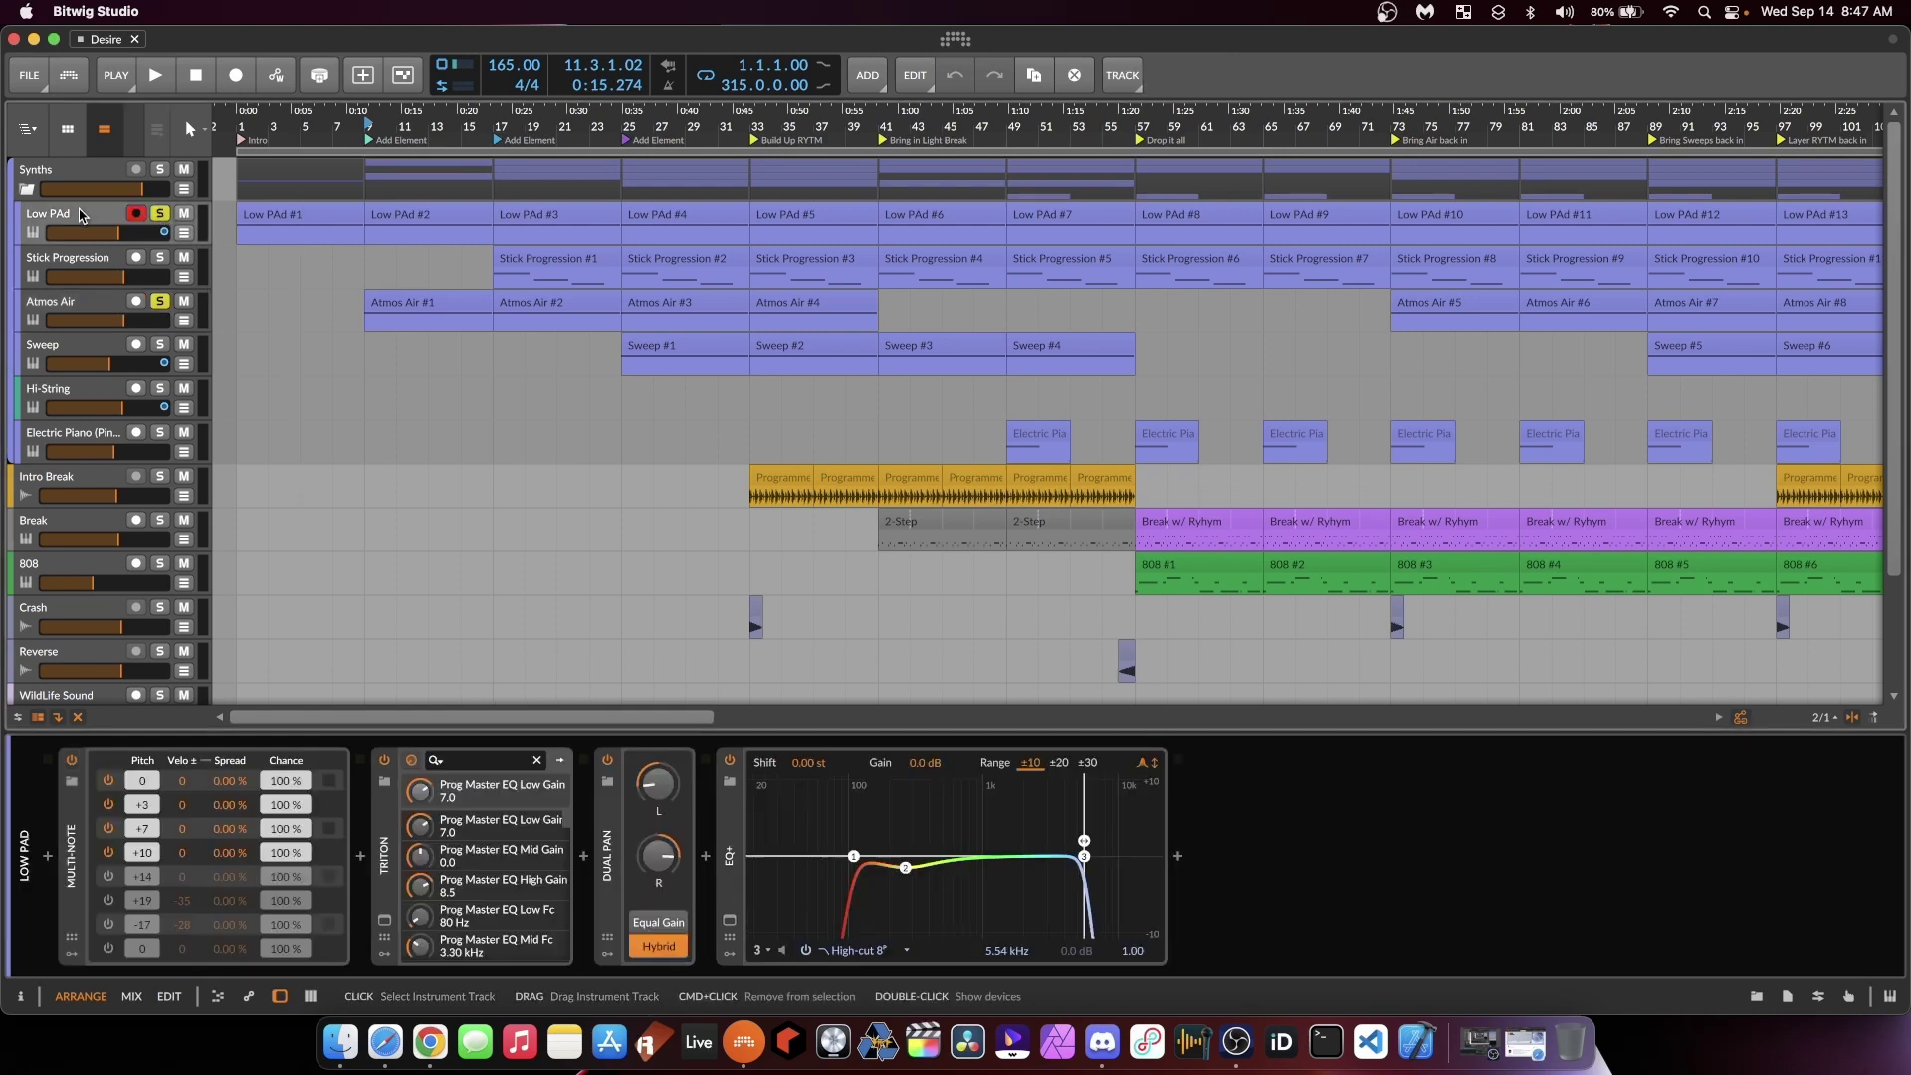
{"action": "left_click", "coordinate": [82, 317]}
{"action": "key", "text": "space"}
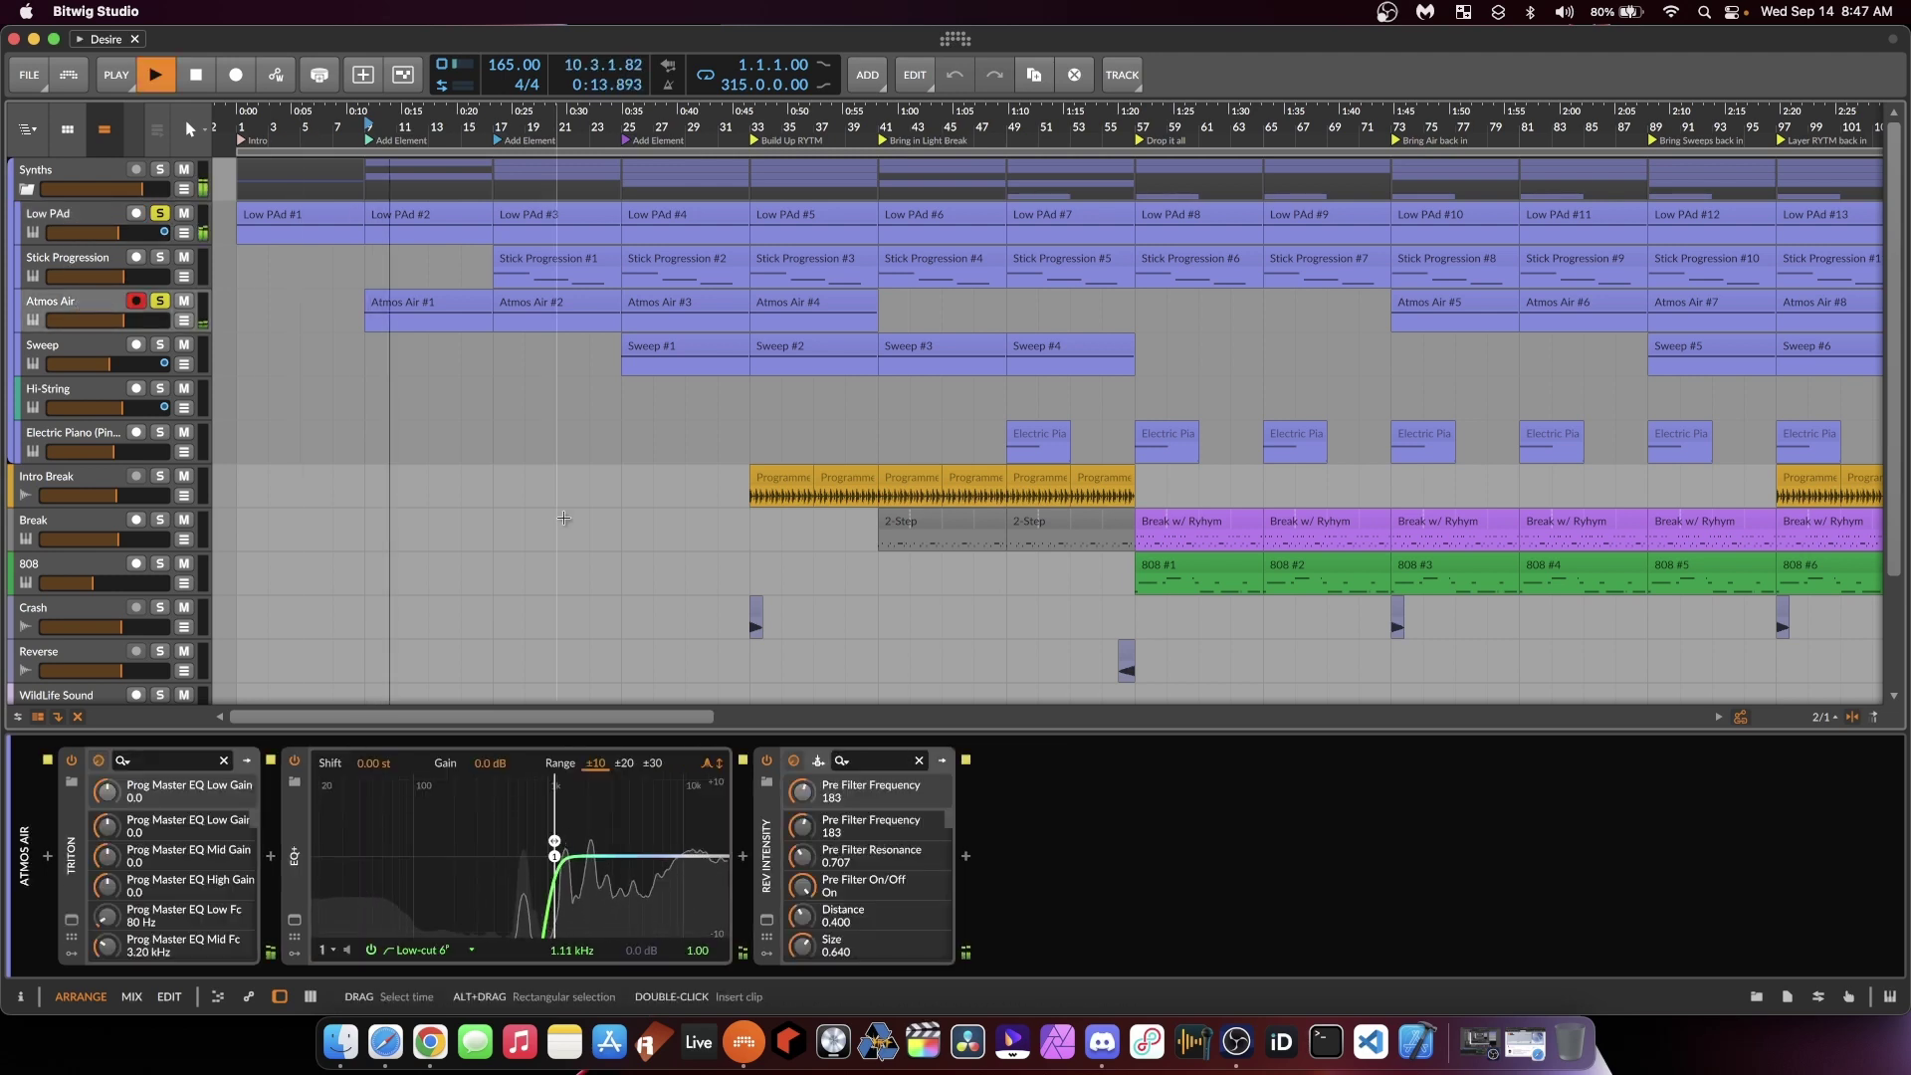
{"action": "key", "text": "space"}
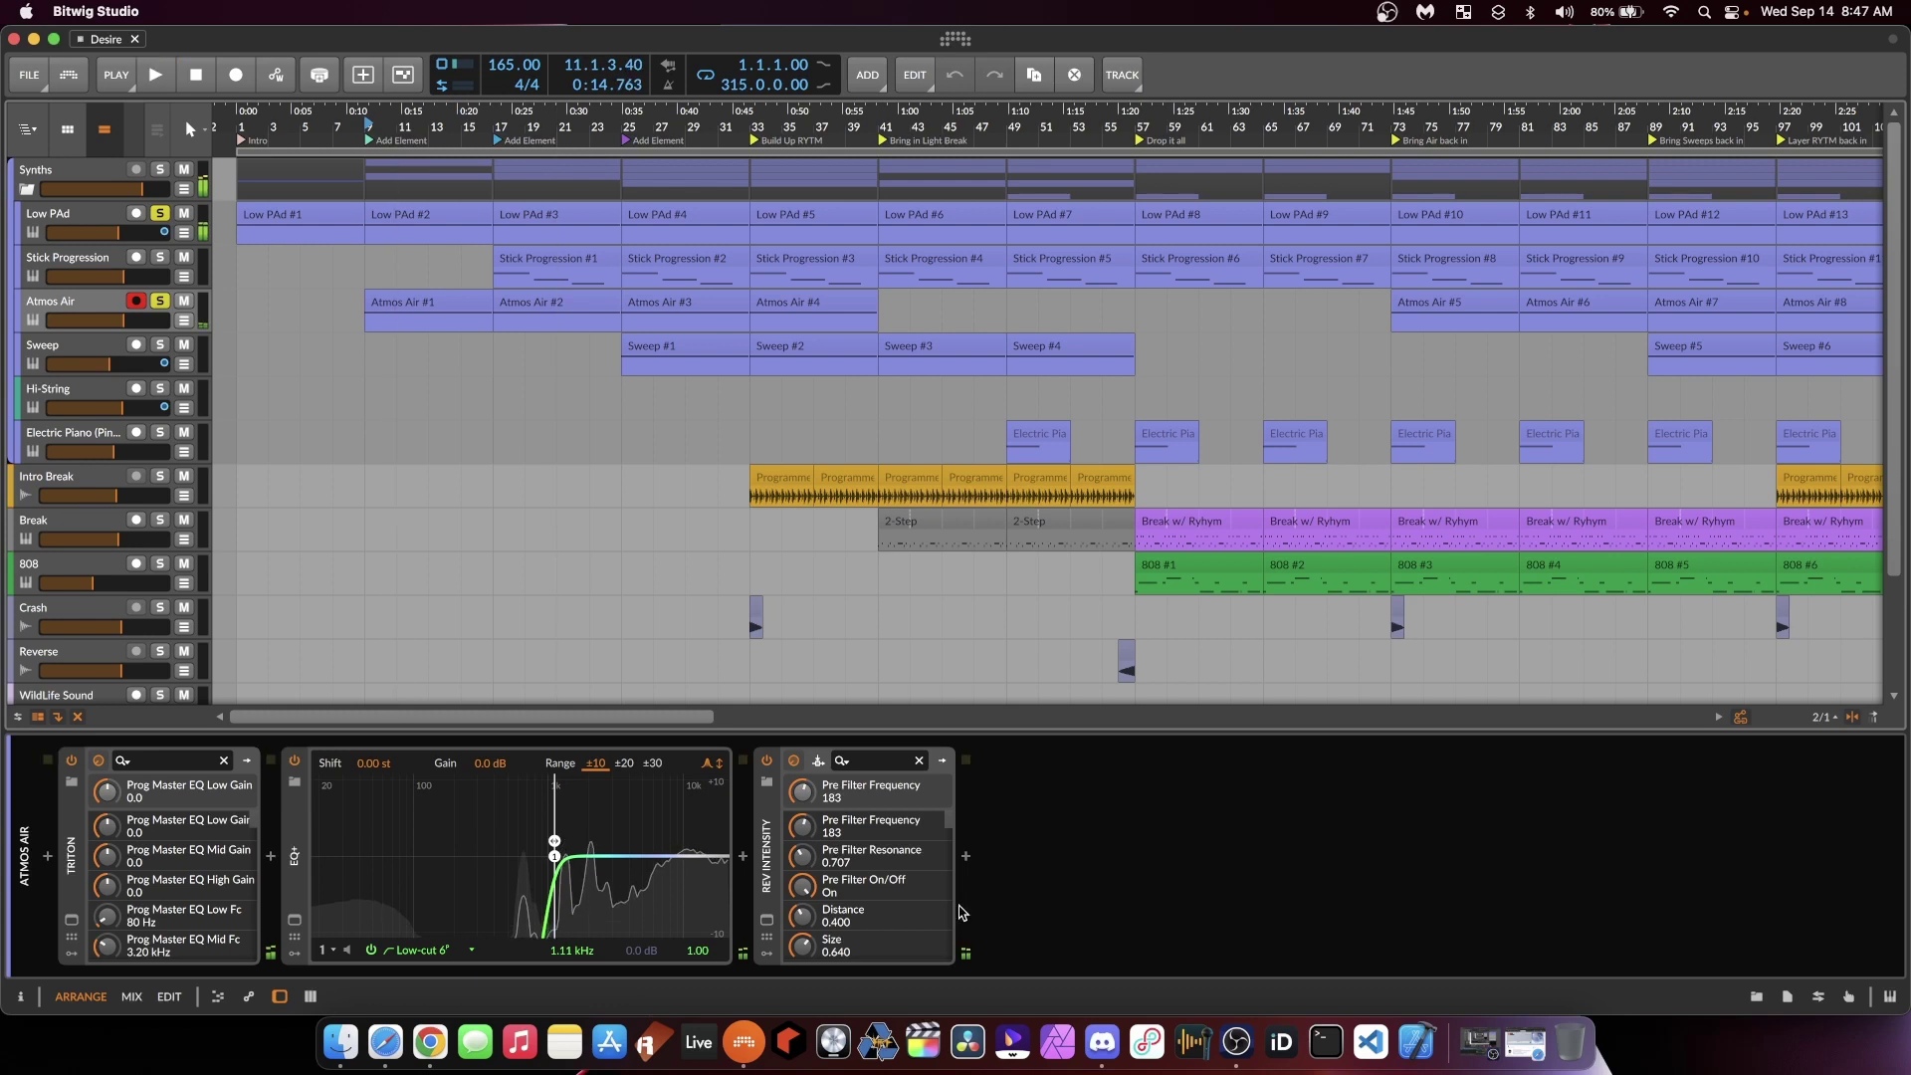
Step: Examine the Rev Intensity reverb on Atmos Air, return the playback position to bar 9, and close the plugin window
{"action": "left_click", "coordinate": [766, 920]}
{"action": "left_click_drag", "start_coordinate": [772, 368], "coordinate": [834, 289]}
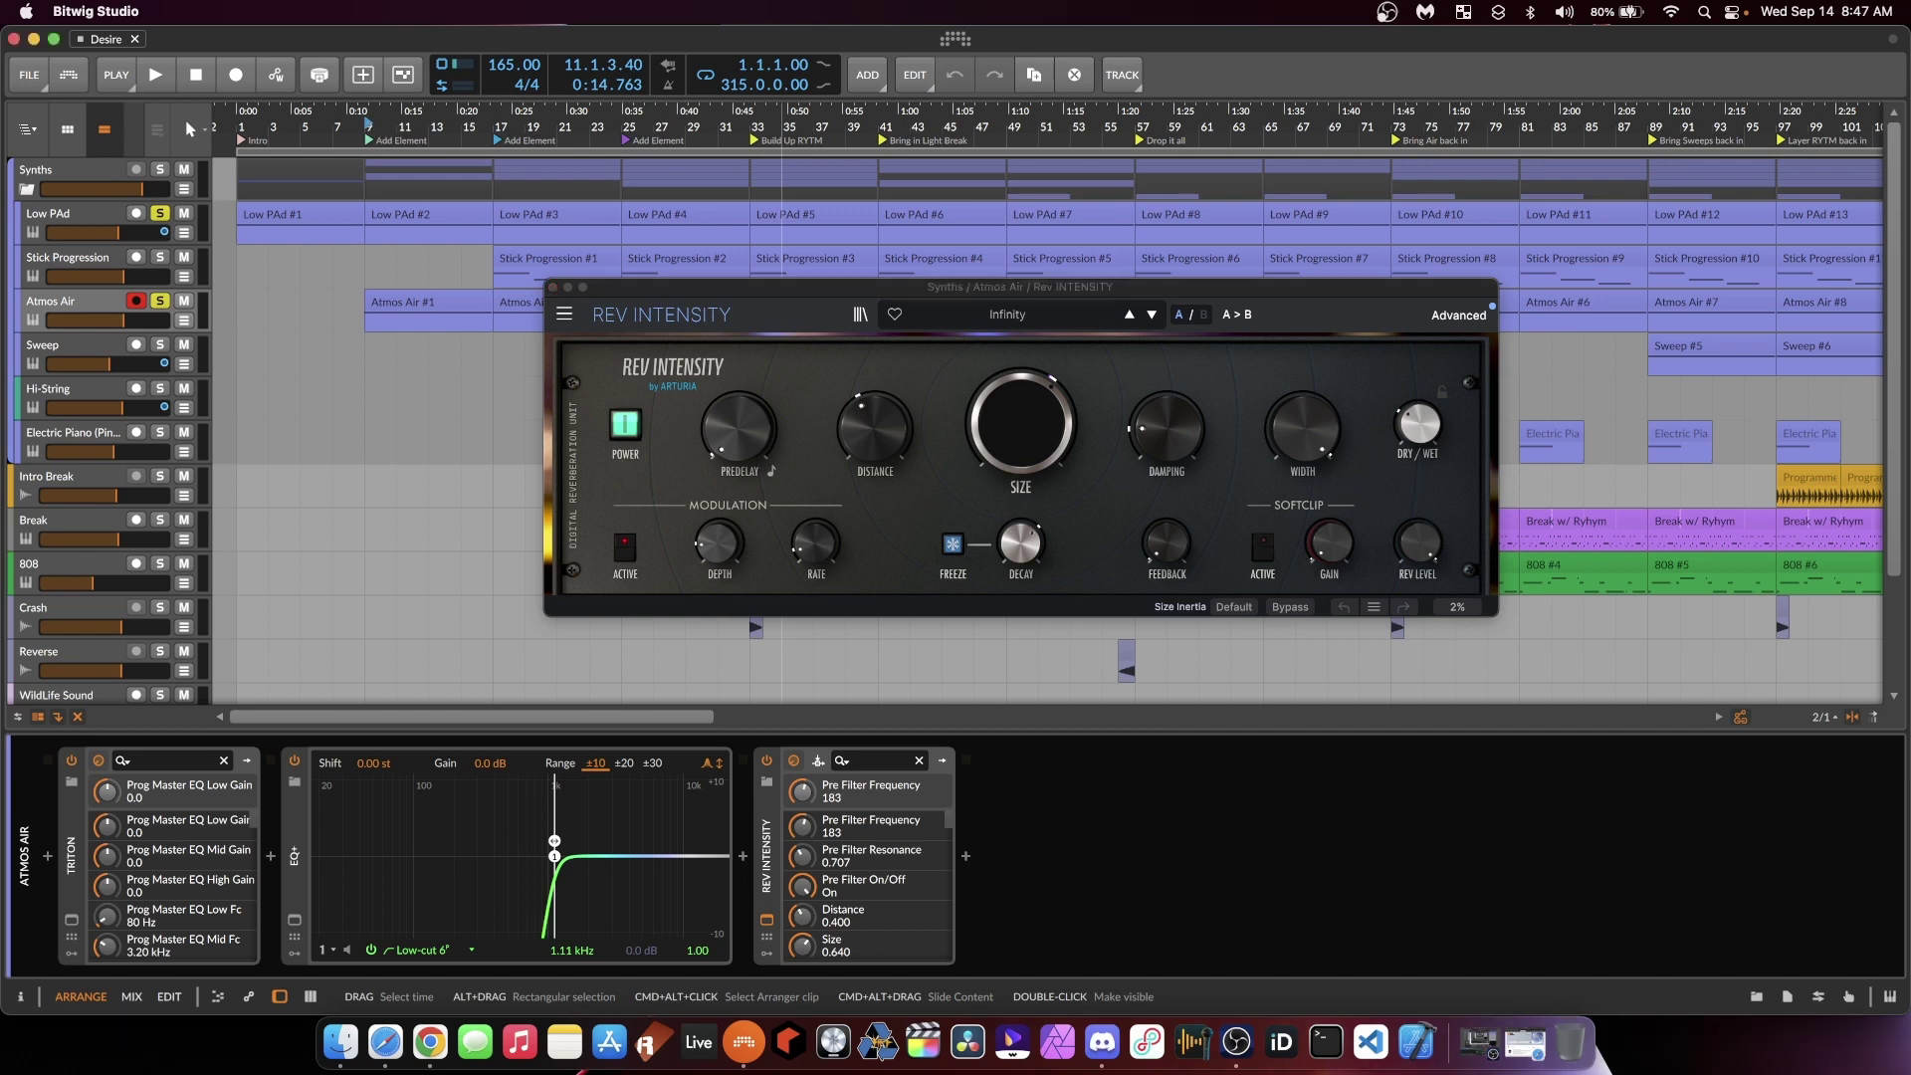
{"action": "left_click", "coordinate": [373, 129]}
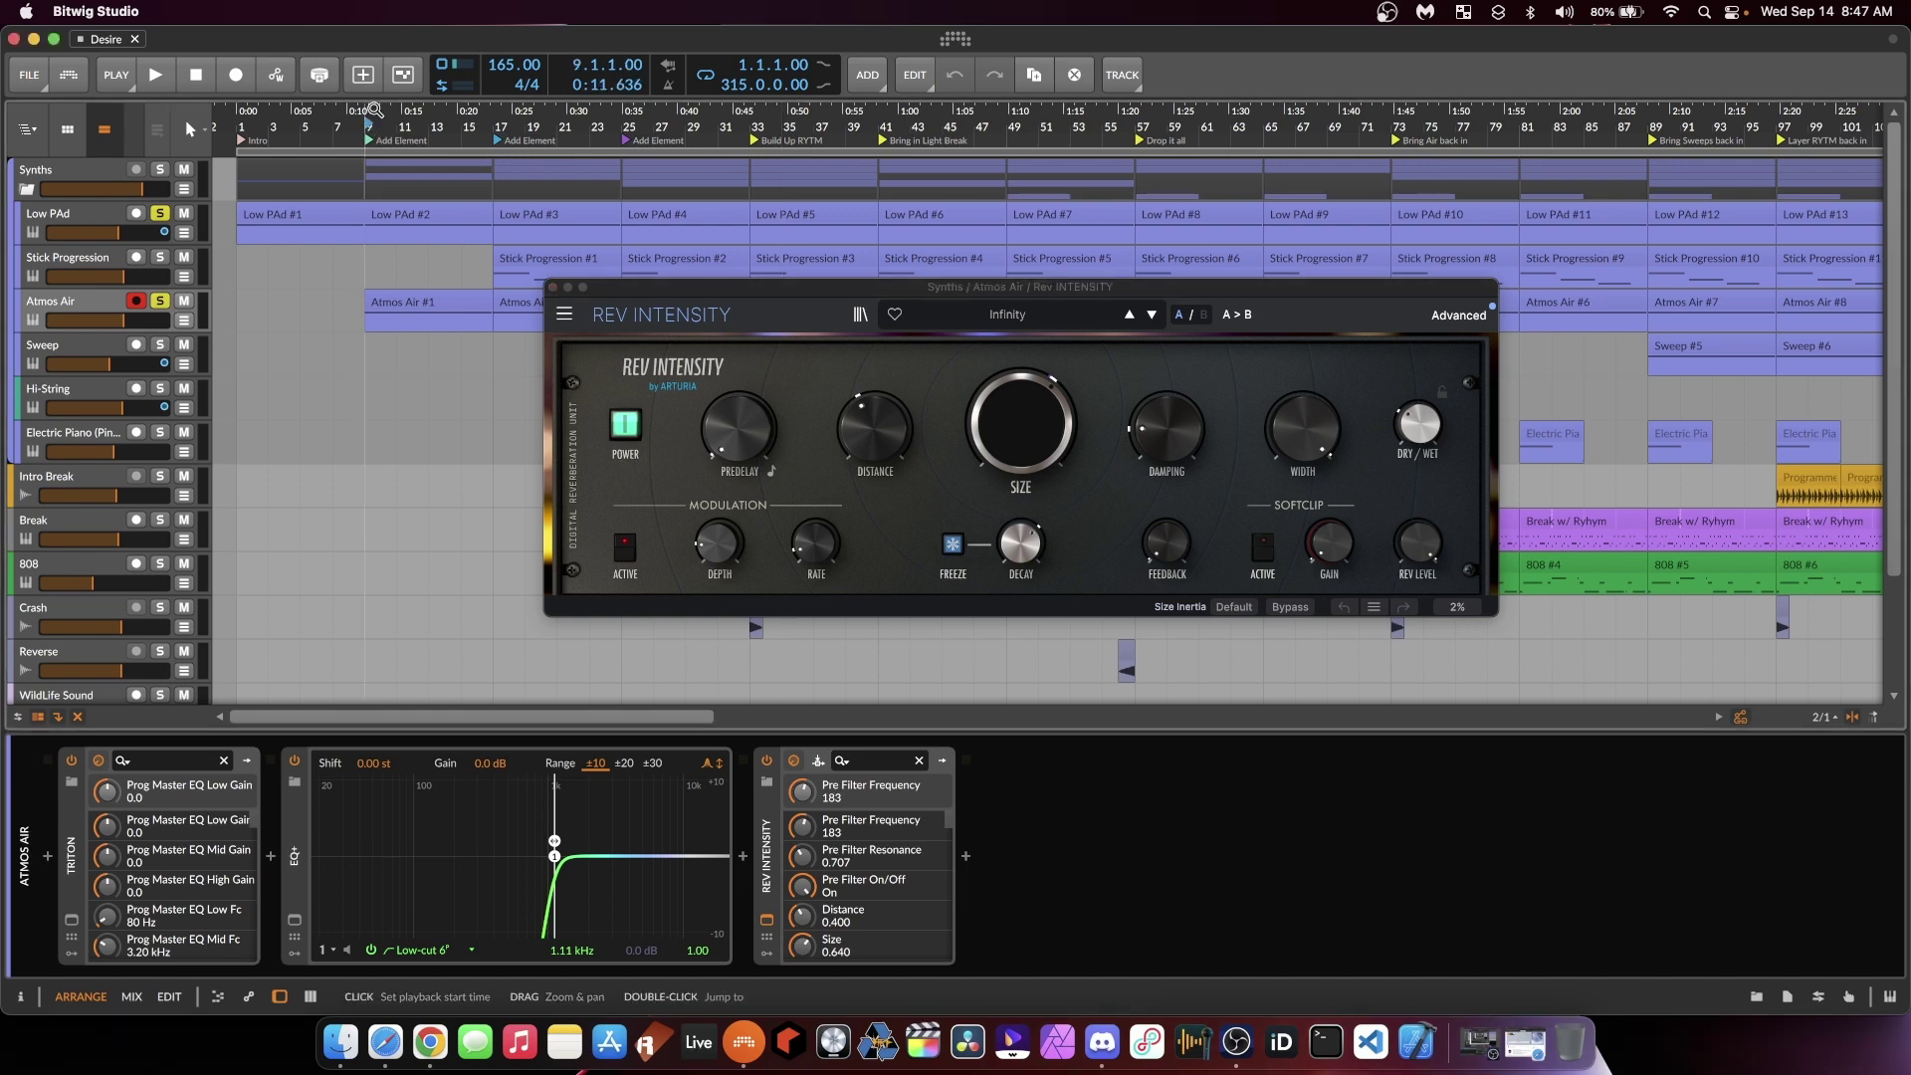
{"action": "left_click", "coordinate": [552, 287]}
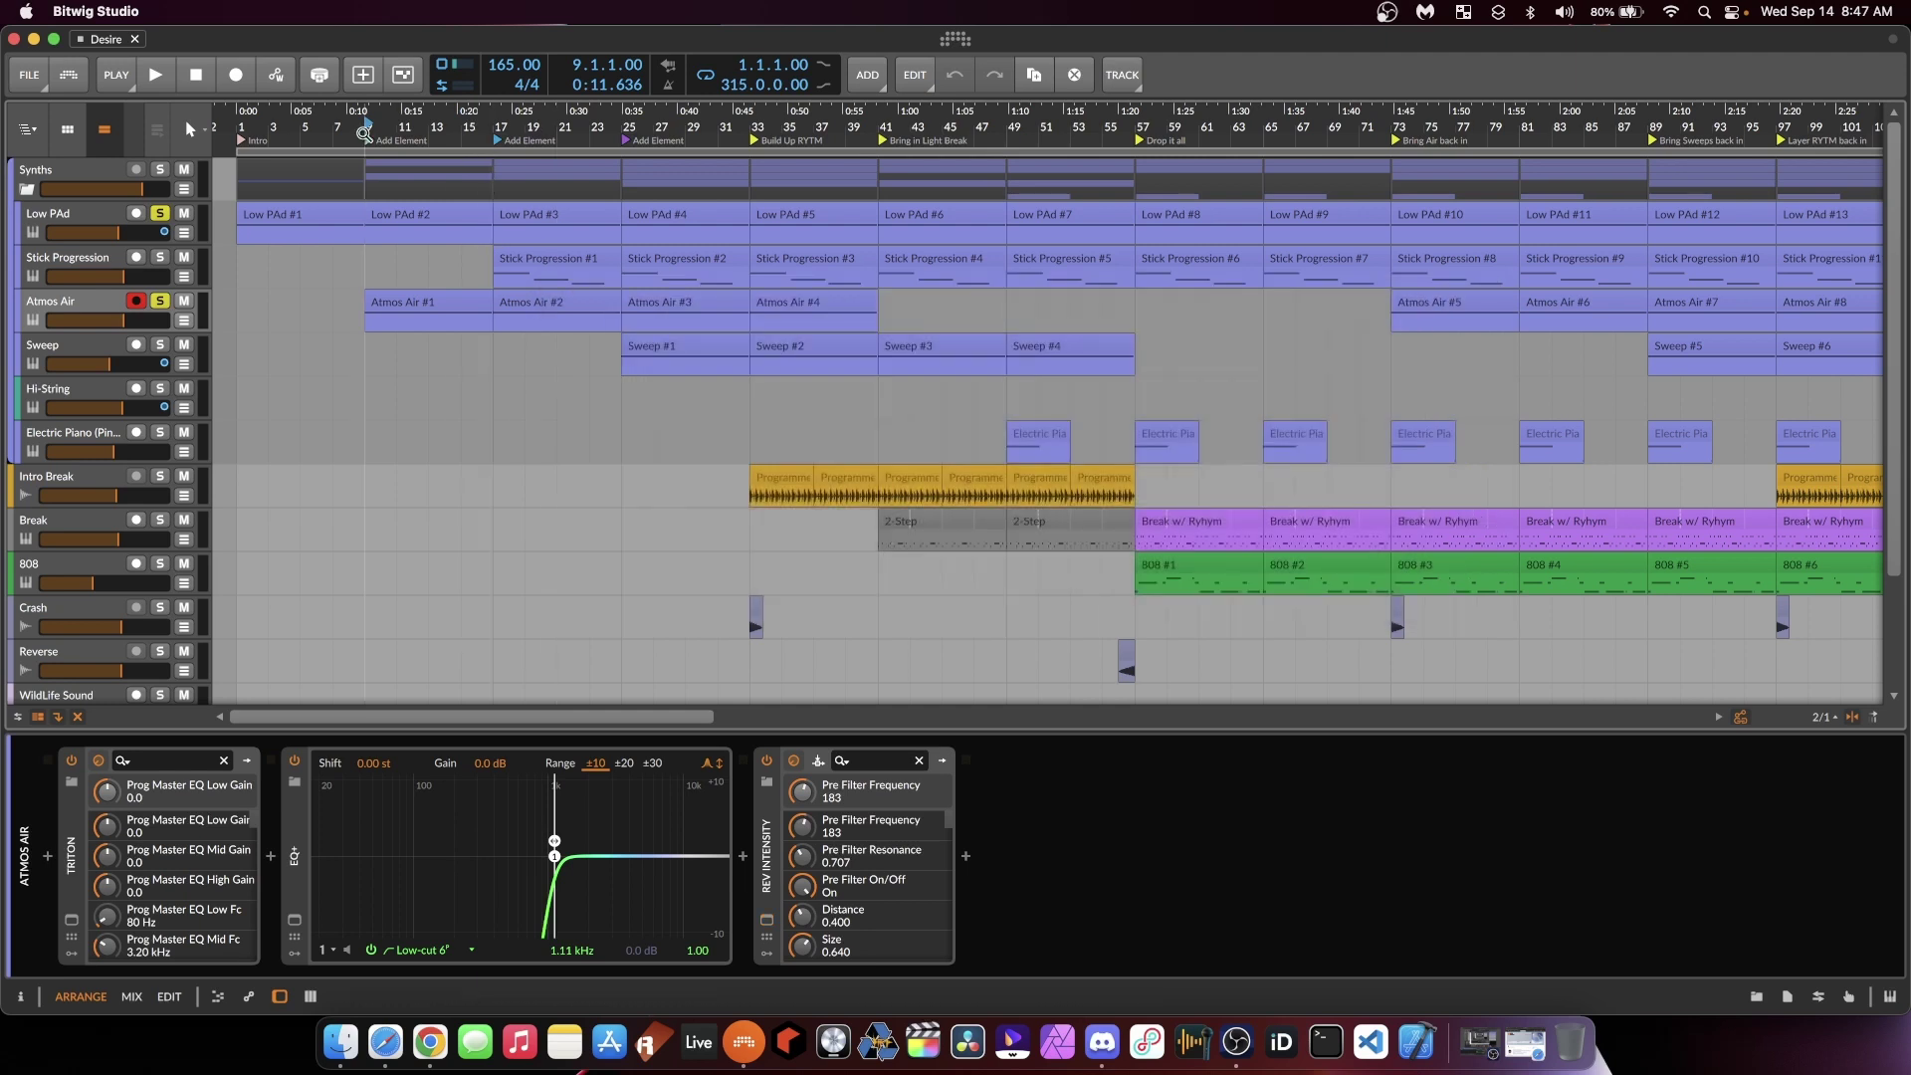
Step: Turn off solo on the Atmos Air and Low Pad tracks
{"action": "mouse_move", "coordinate": [298, 128]}
{"action": "left_mouse_down"}
{"action": "mouse_move", "coordinate": [352, 150]}
{"action": "mouse_move", "coordinate": [451, 138]}
{"action": "left_mouse_up"}
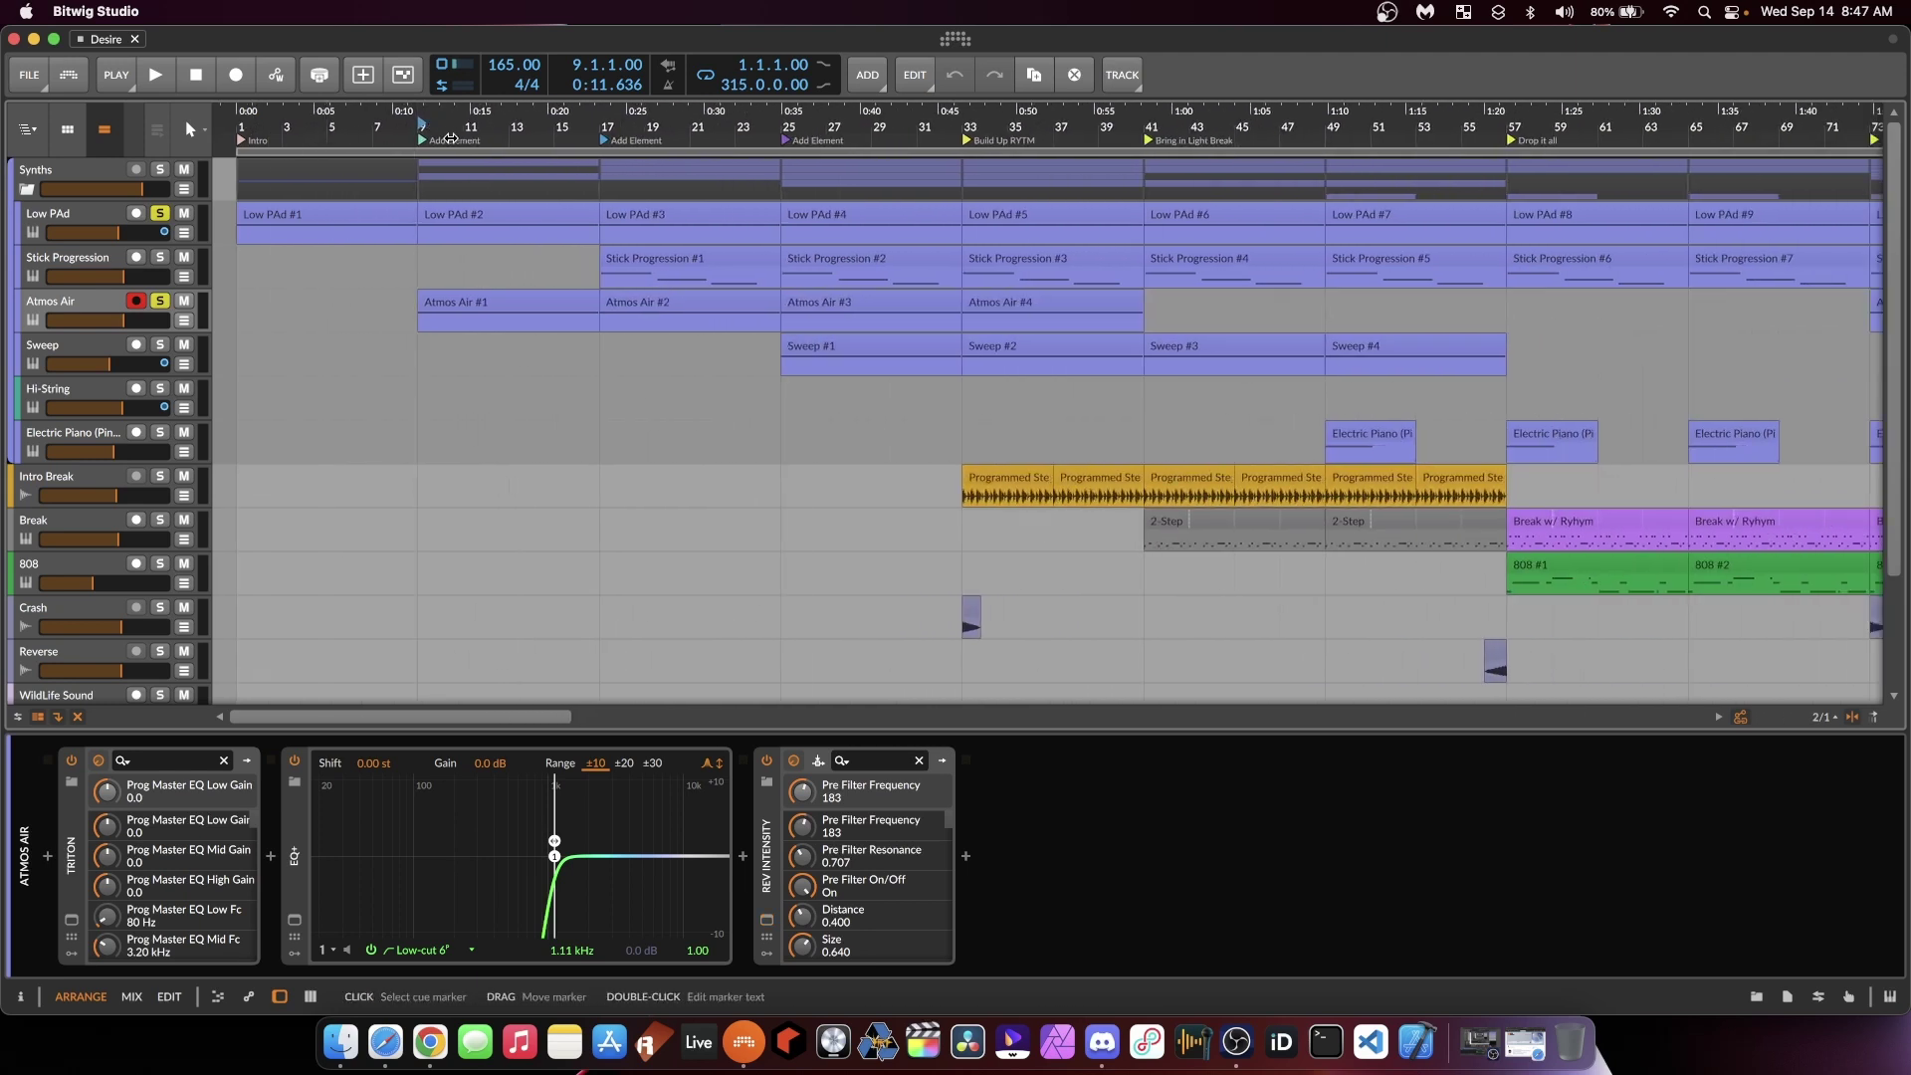
{"action": "left_click", "coordinate": [160, 300]}
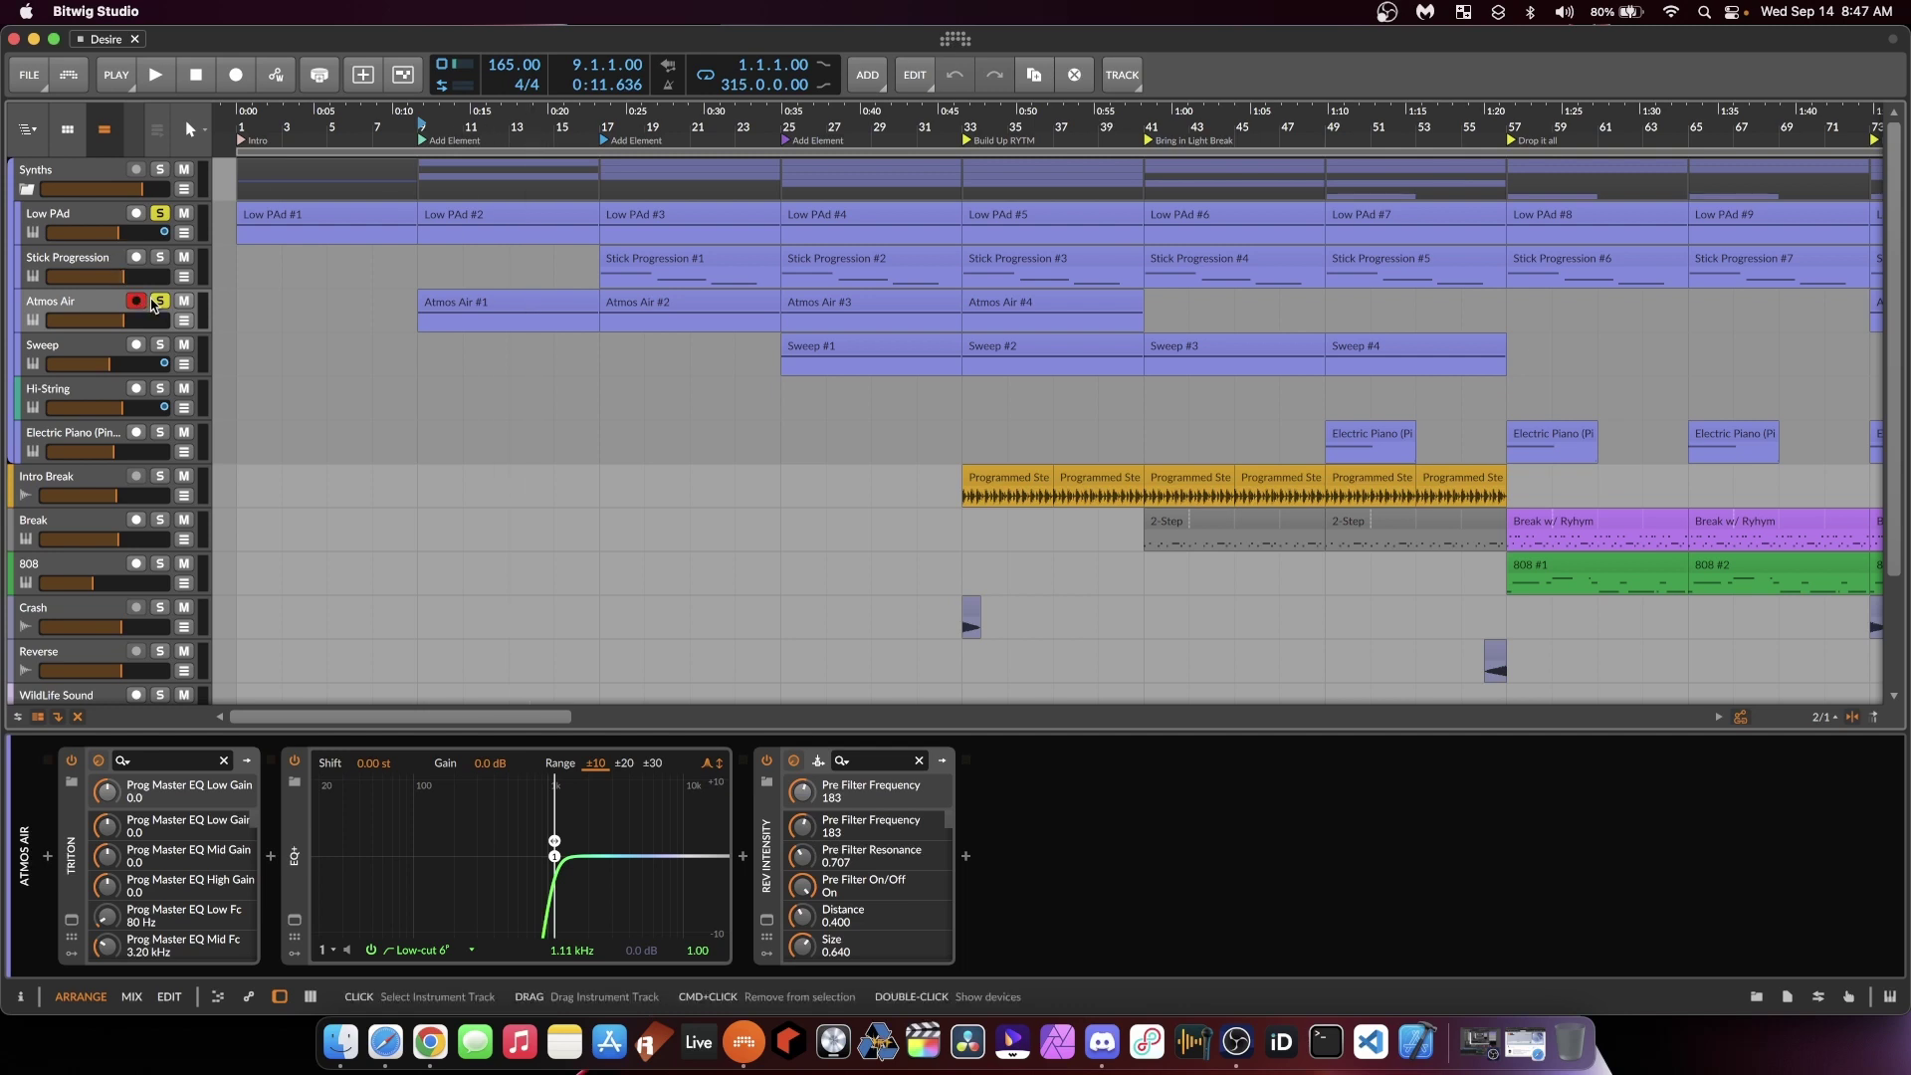
{"action": "left_click", "coordinate": [159, 214]}
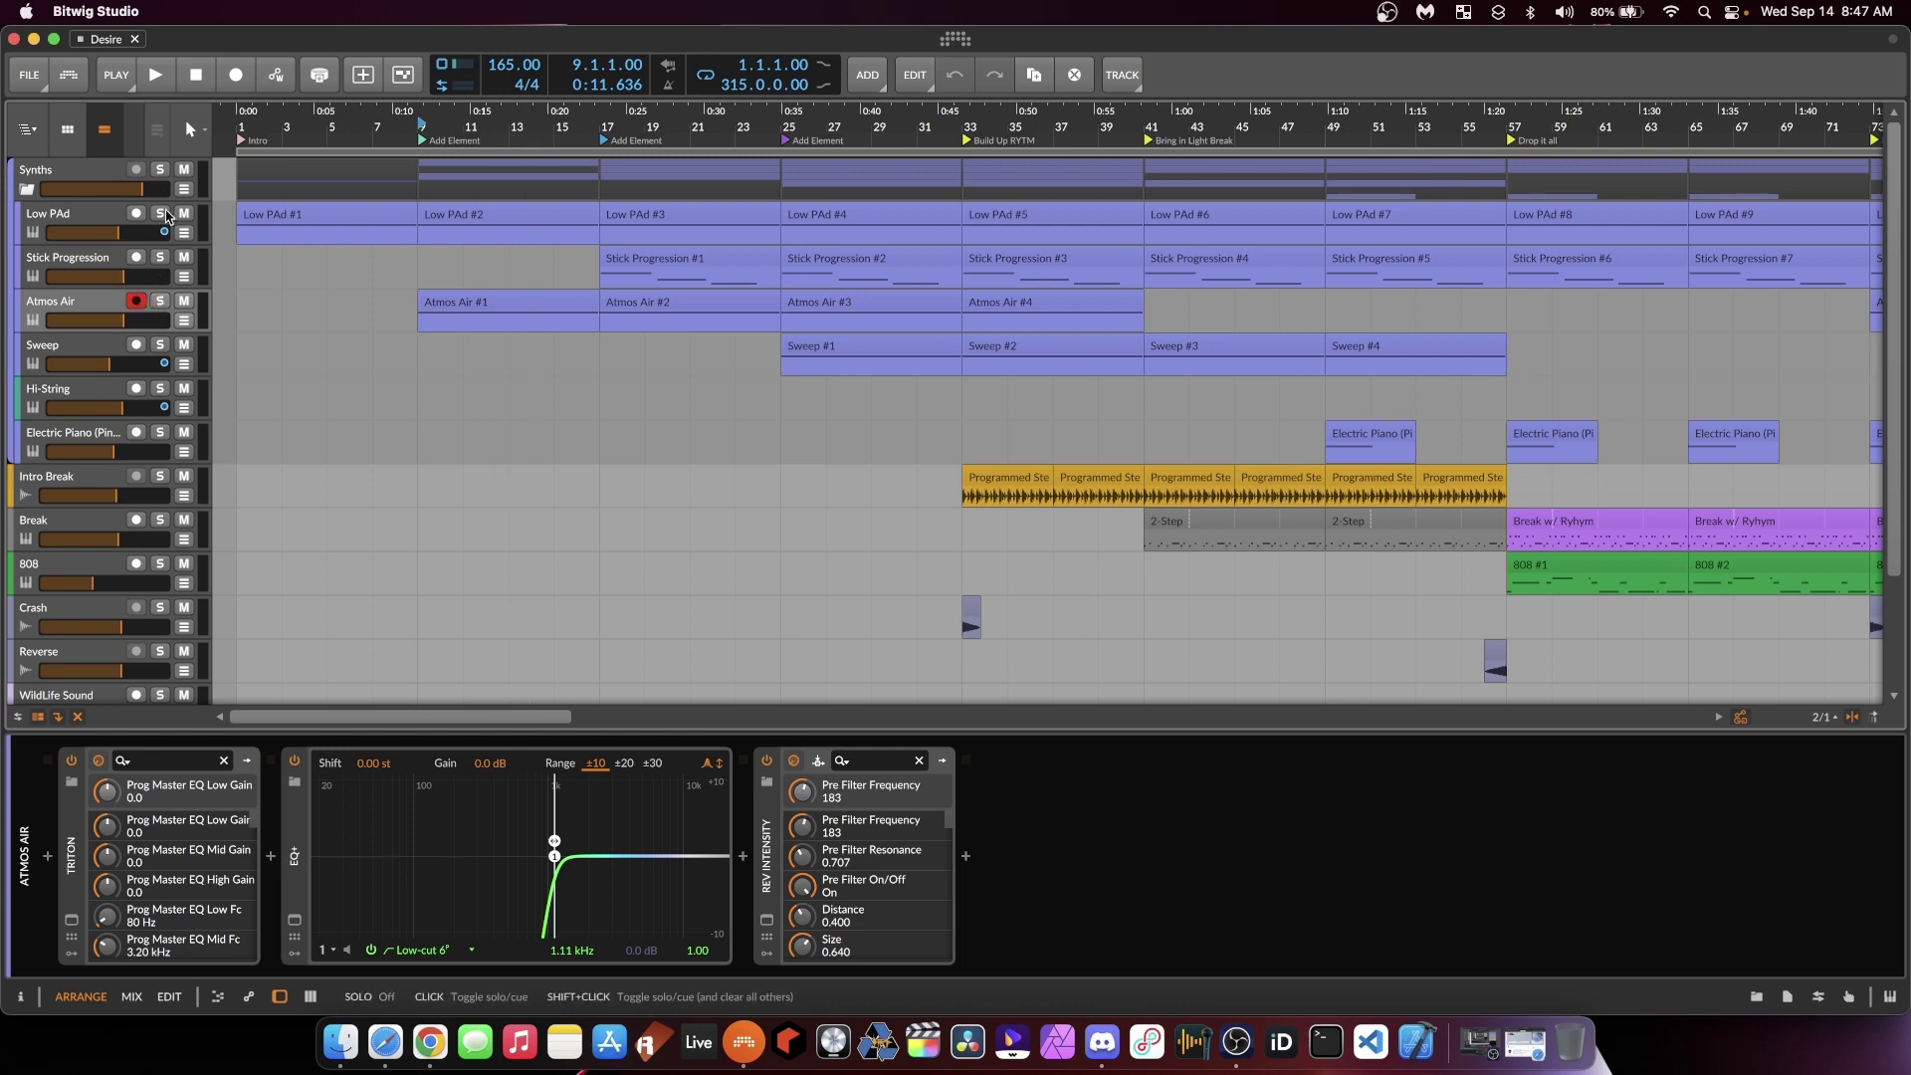
Step: Select the Stick Progression track, play the arrangement from bar 15, and inspect its Triton synth before closing the plugin window
{"action": "left_click", "coordinate": [60, 265]}
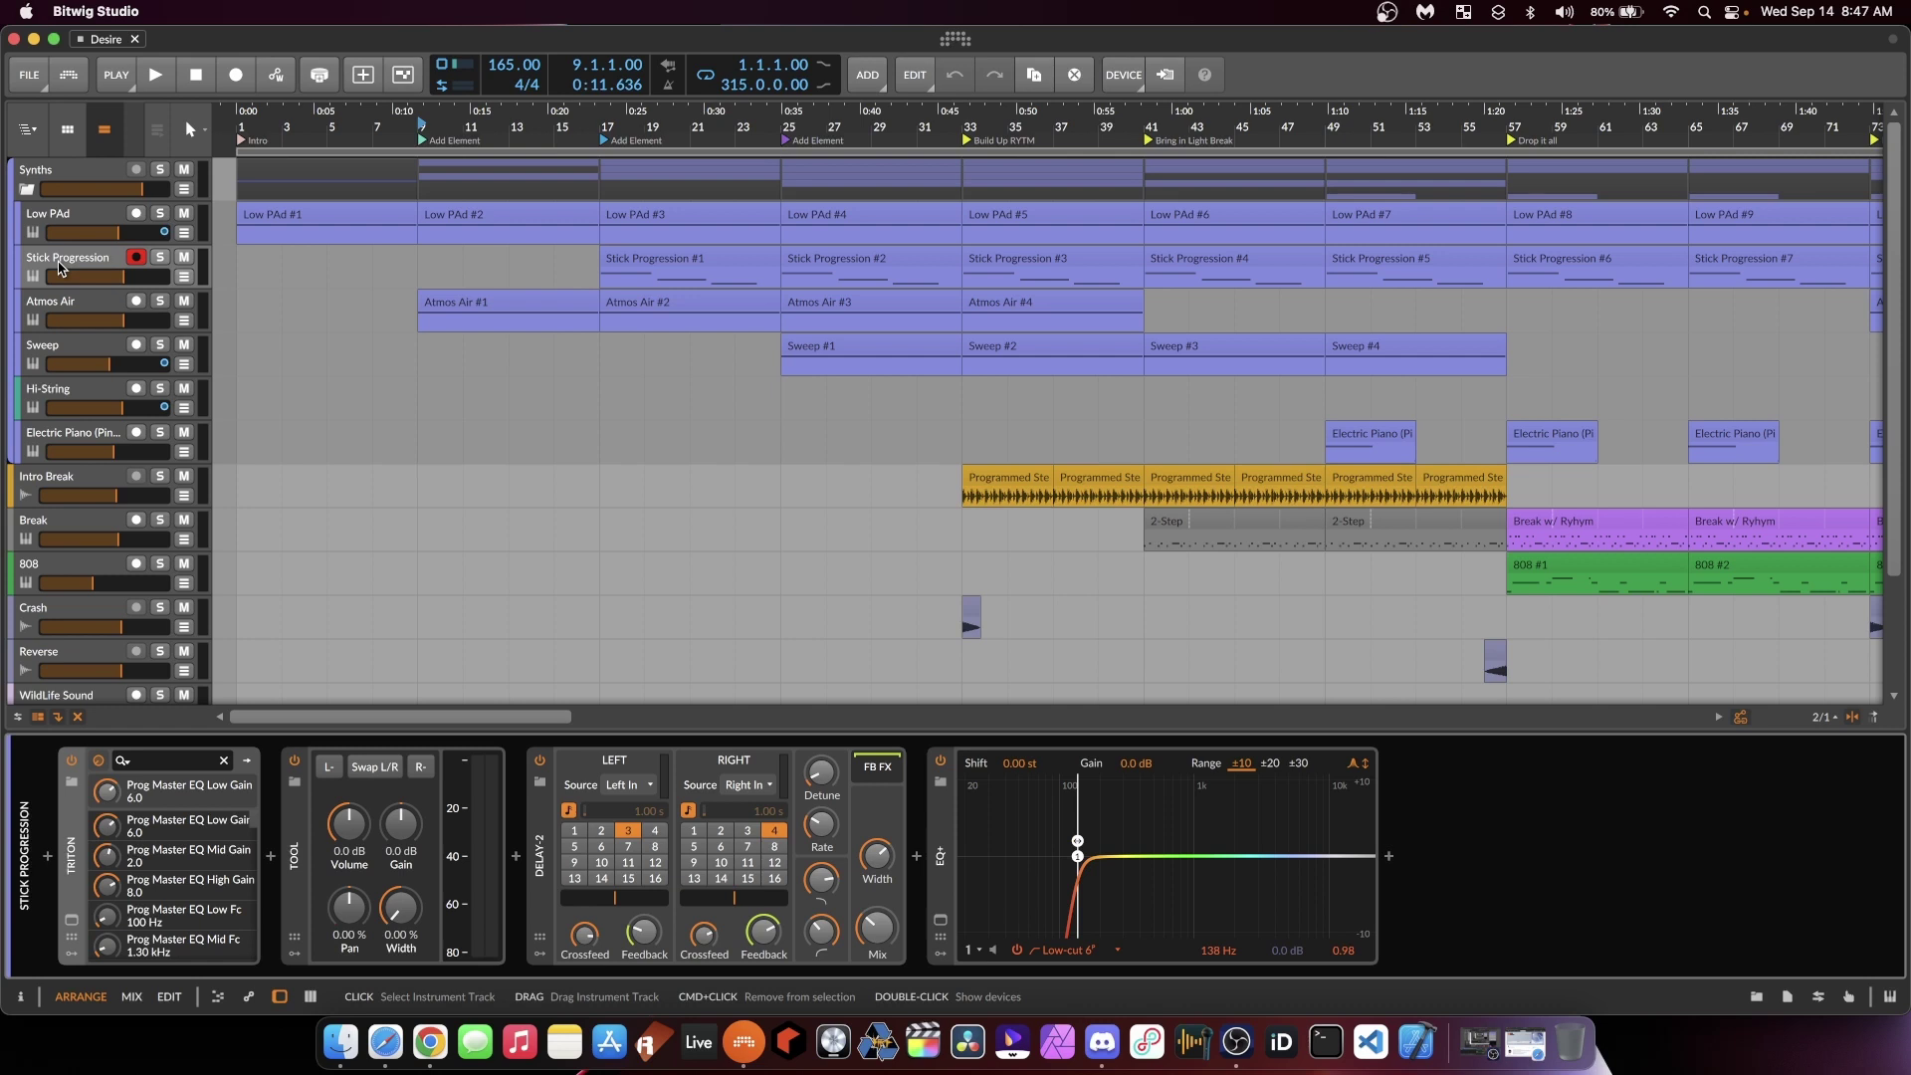
{"action": "key", "text": "space"}
{"action": "key", "text": "space"}
{"action": "left_click", "coordinate": [562, 129]}
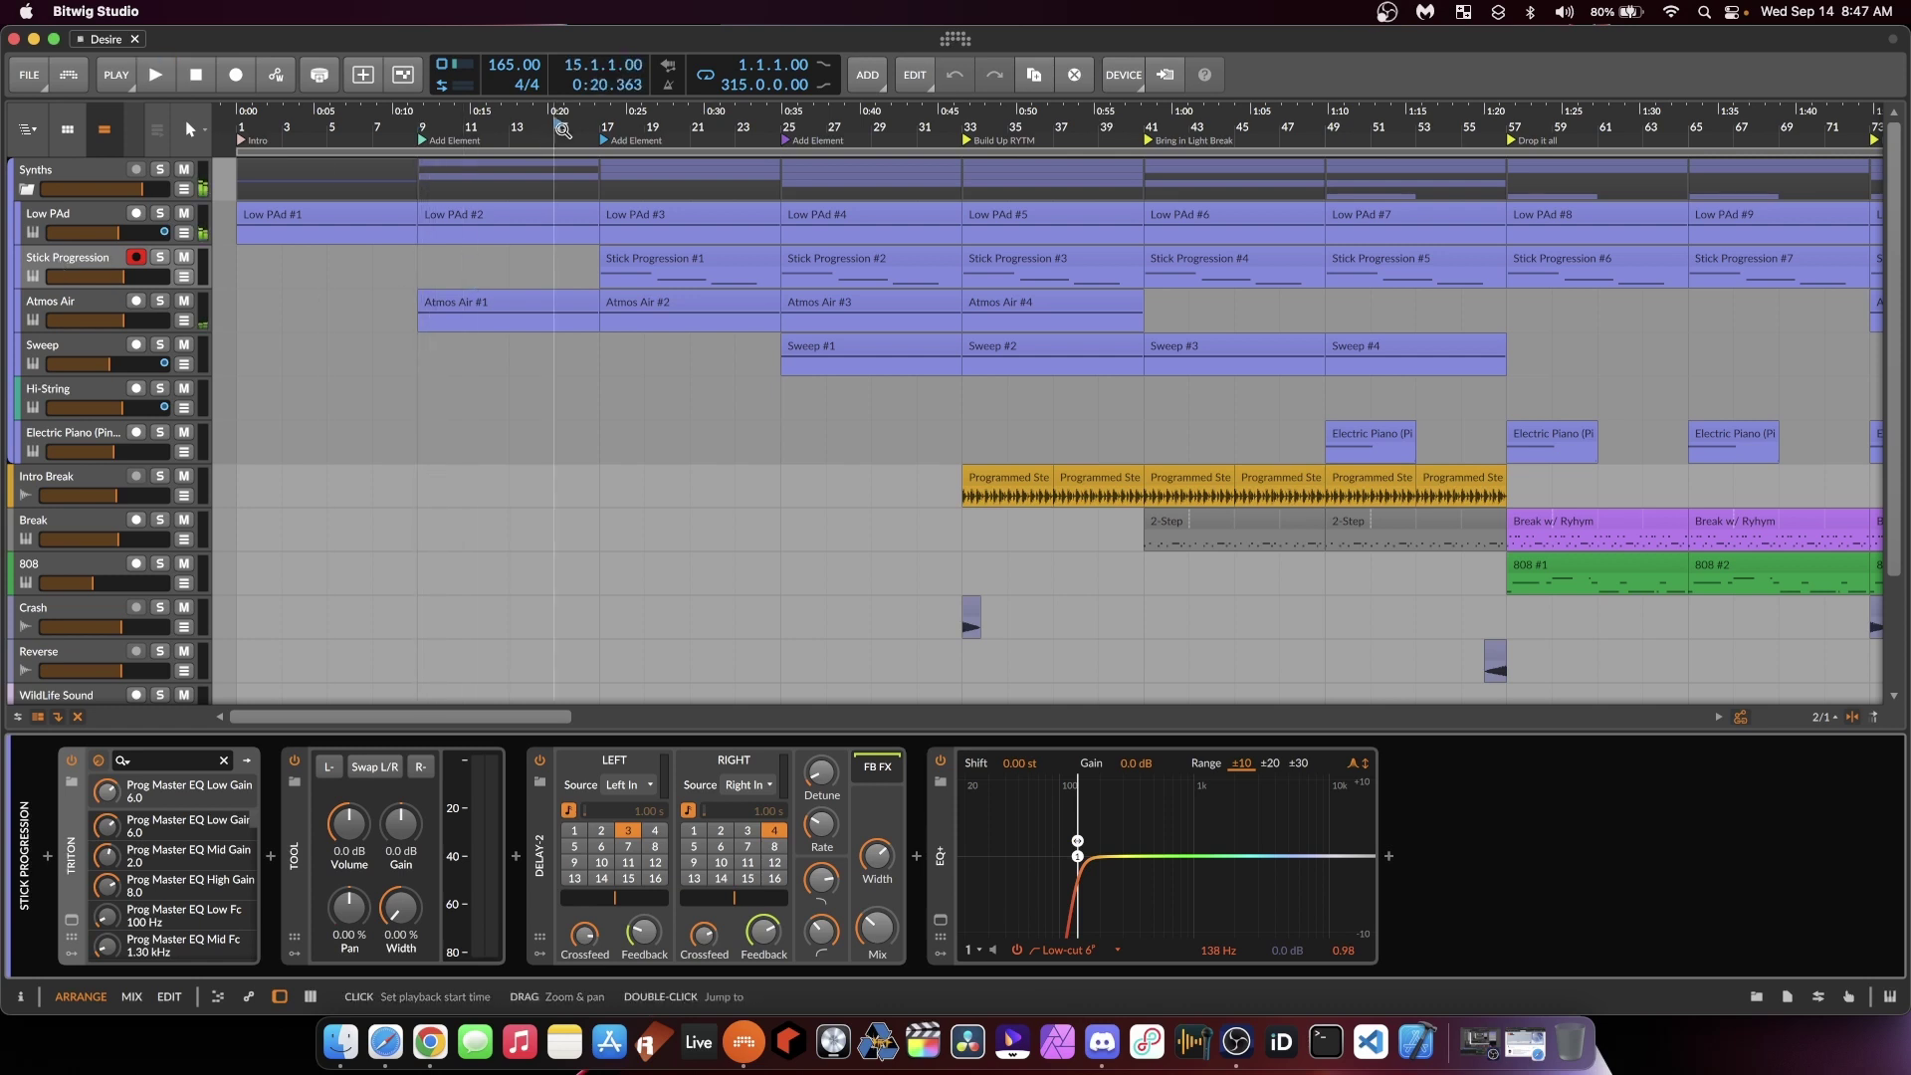
{"action": "key", "text": "space"}
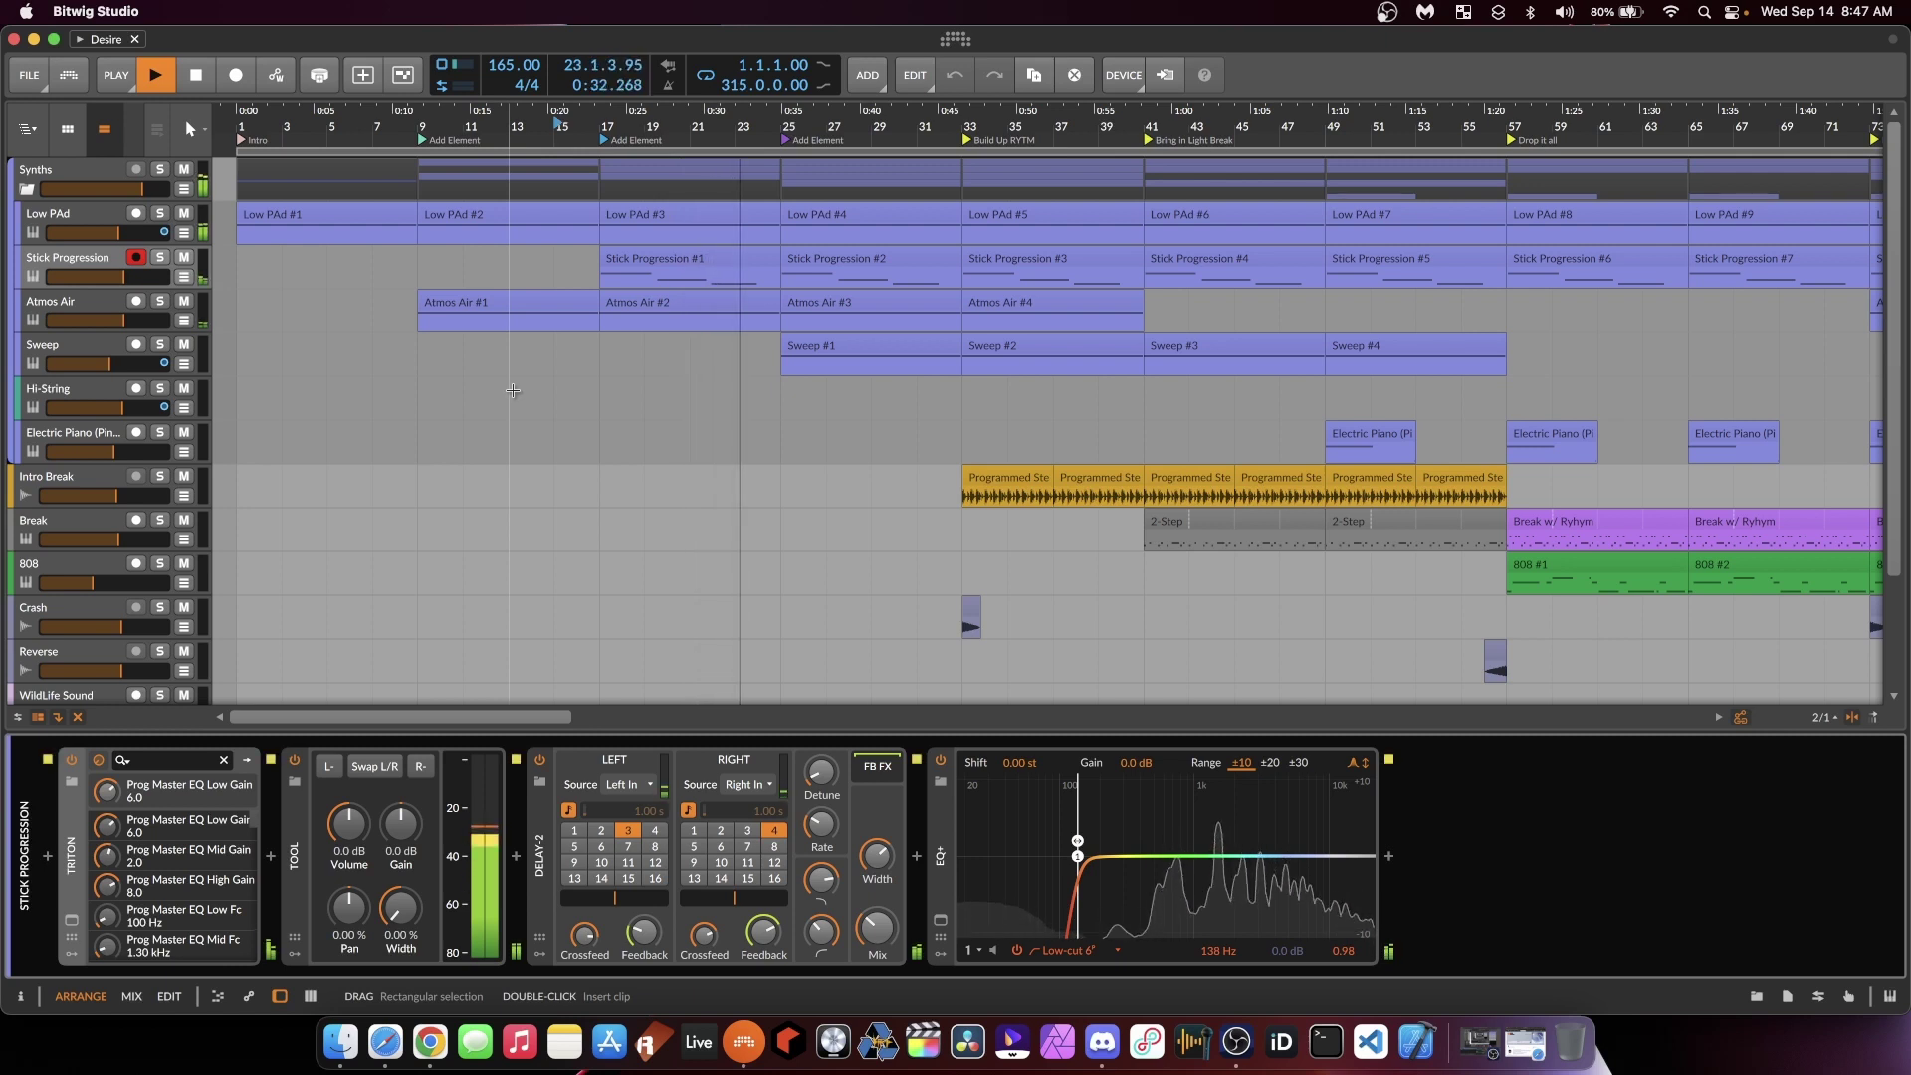
{"action": "key", "text": "space"}
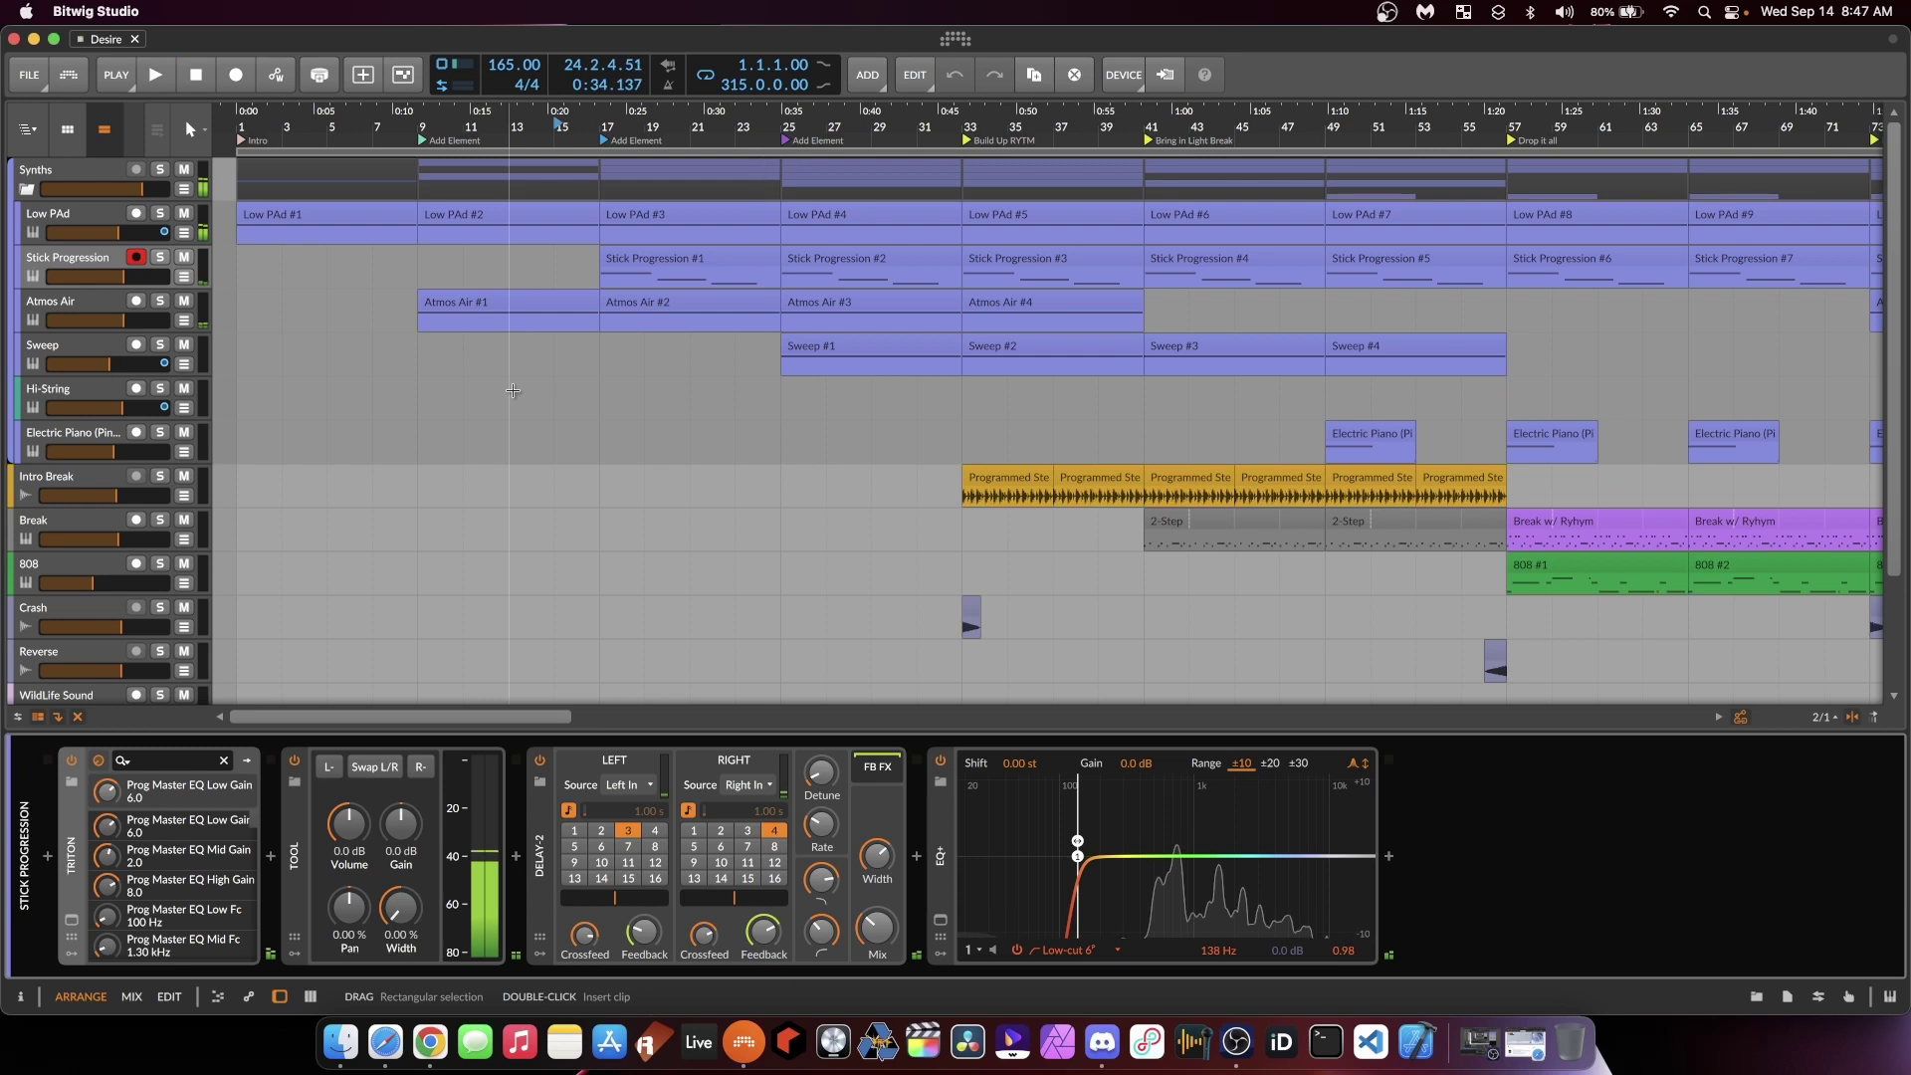
{"action": "left_click", "coordinate": [71, 919]}
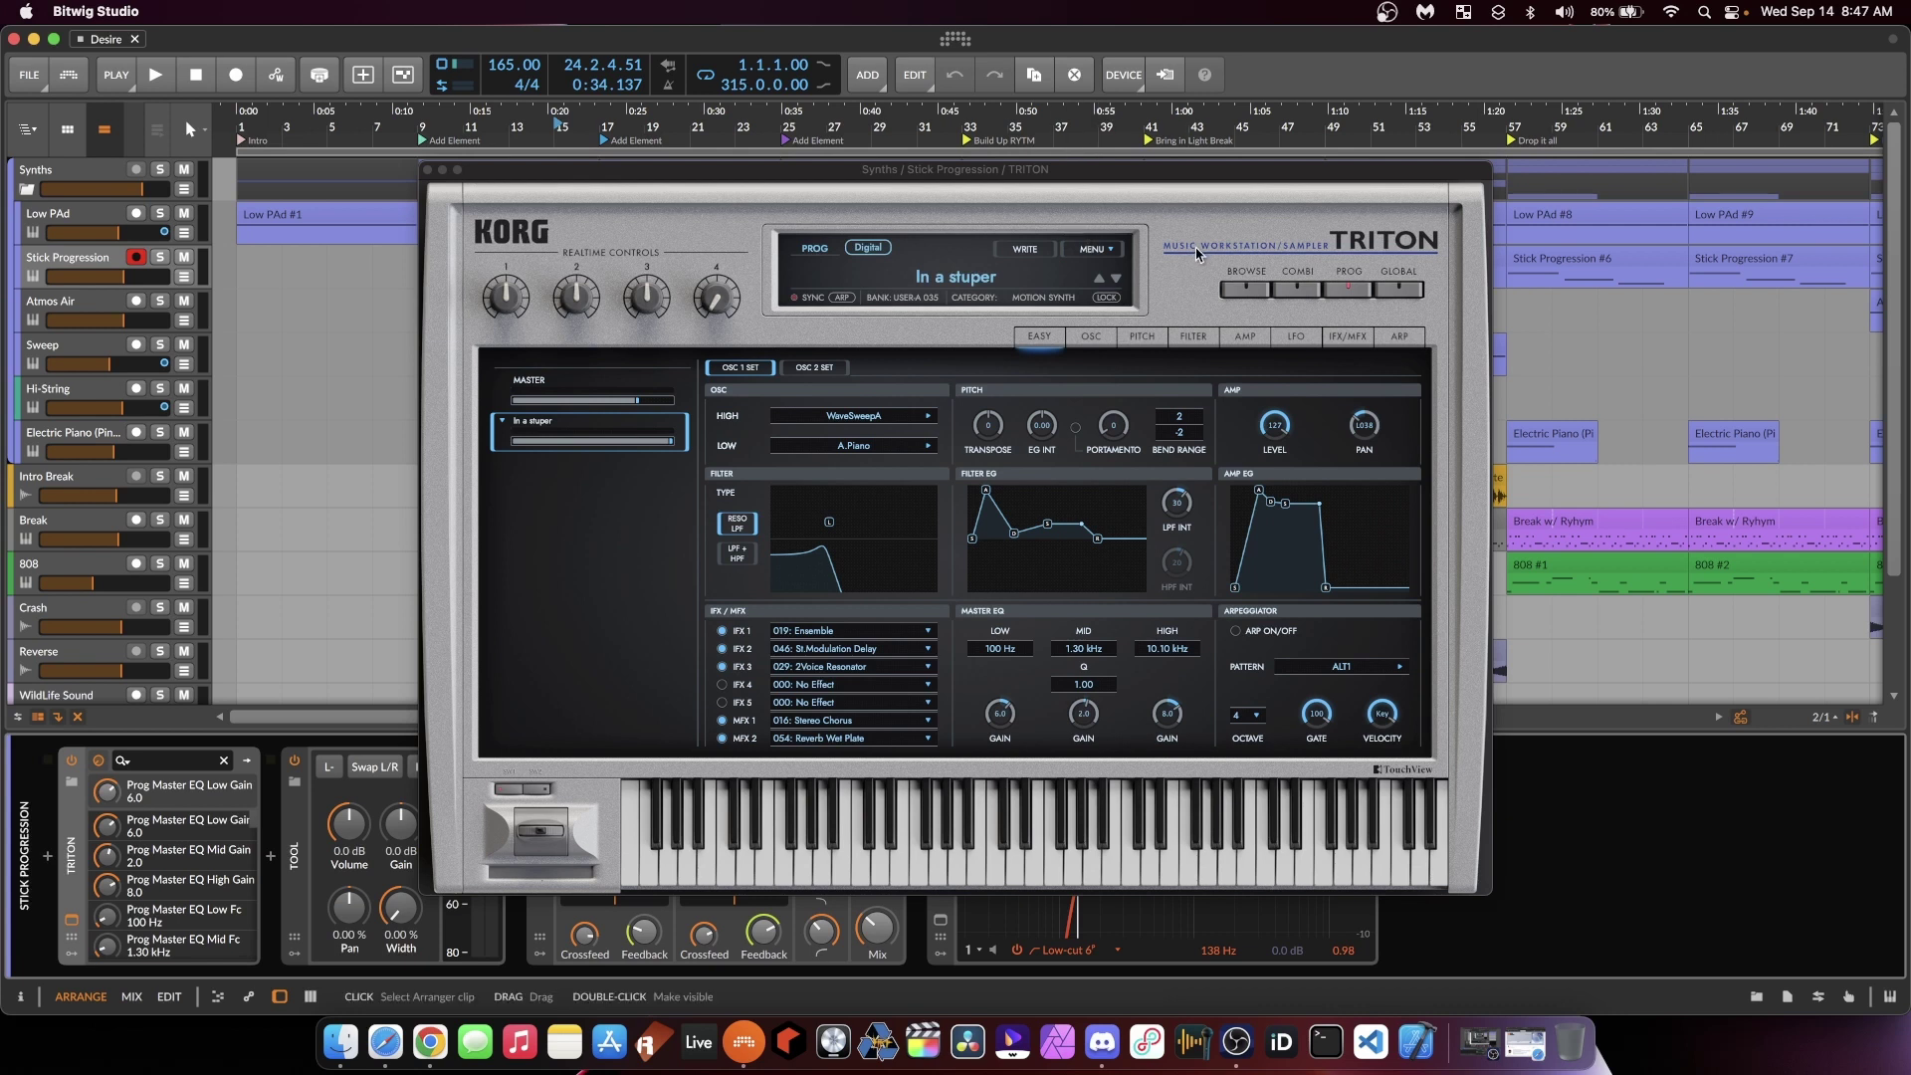
{"action": "left_click", "coordinate": [427, 171]}
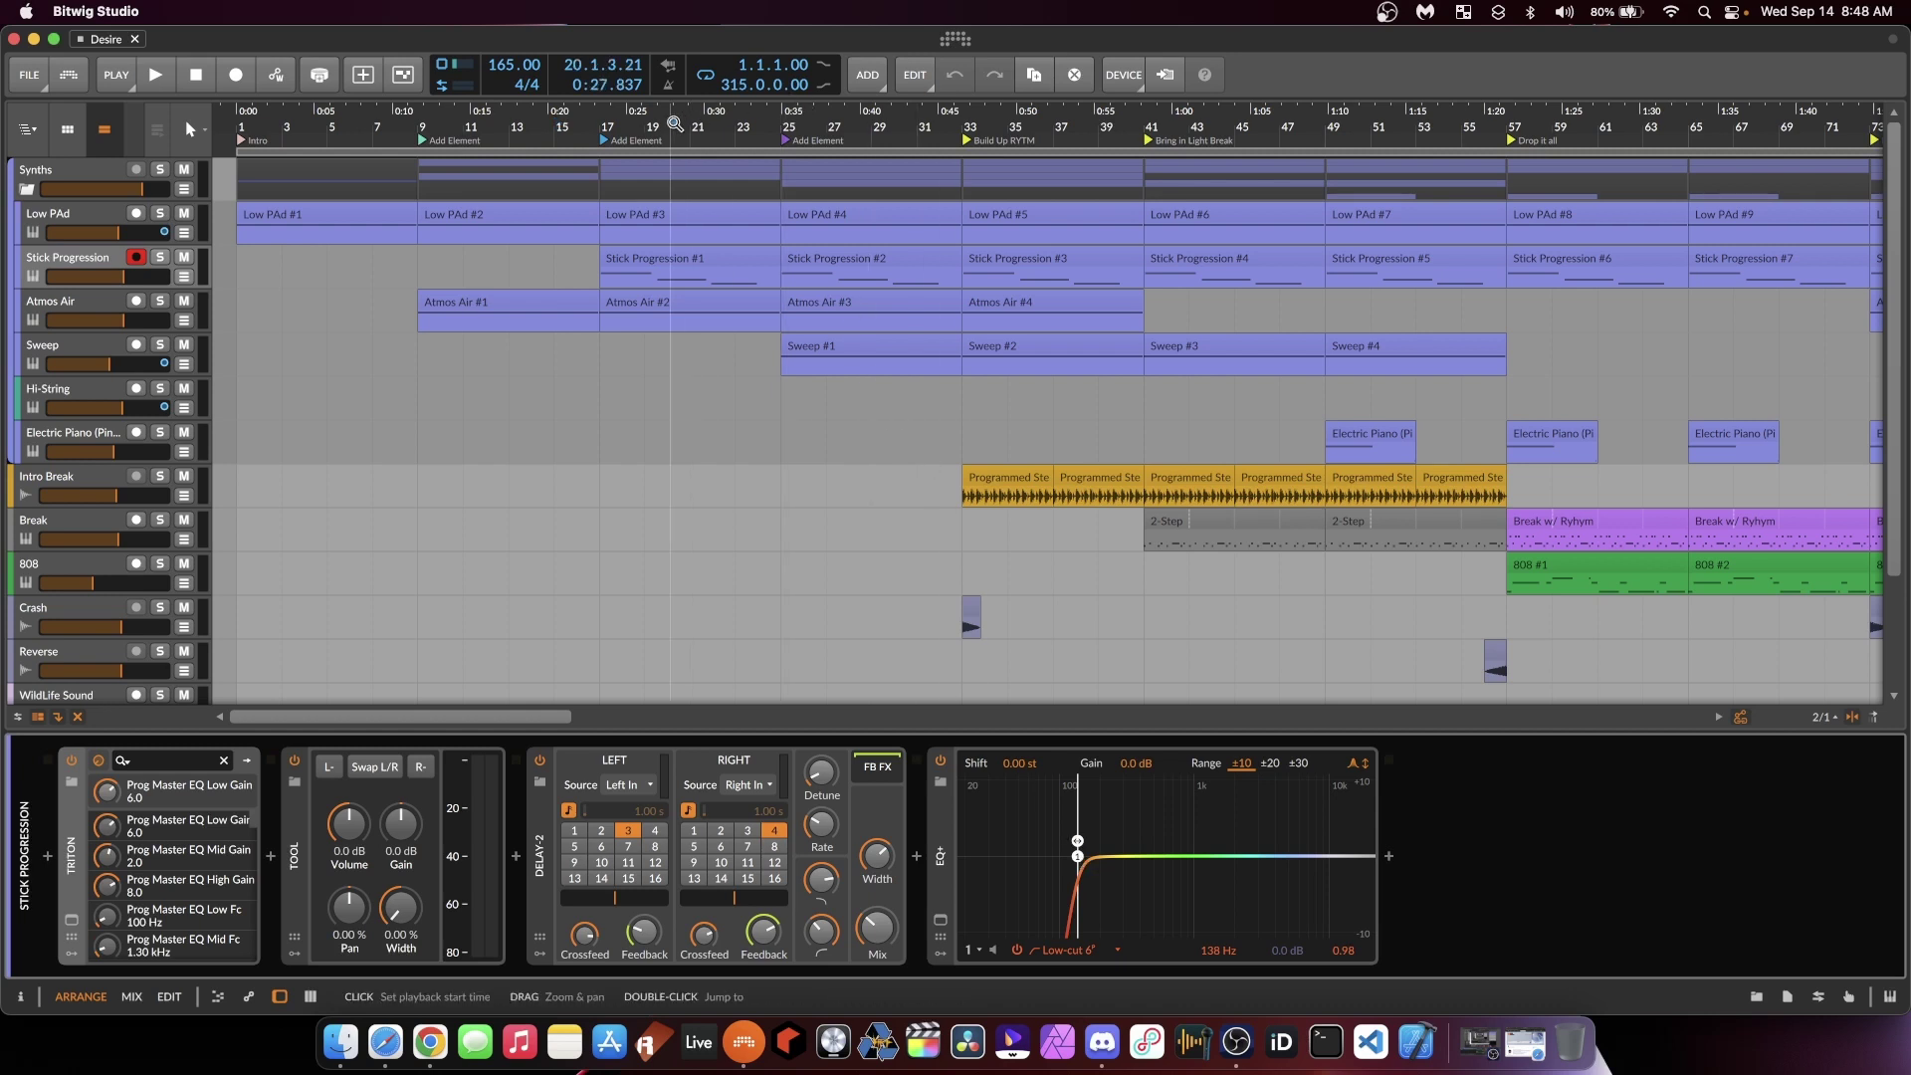
Step: Review the device chains of the Sweep, Atmos Air, Low Pad and Stick Progression tracks
{"action": "left_click", "coordinate": [48, 354]}
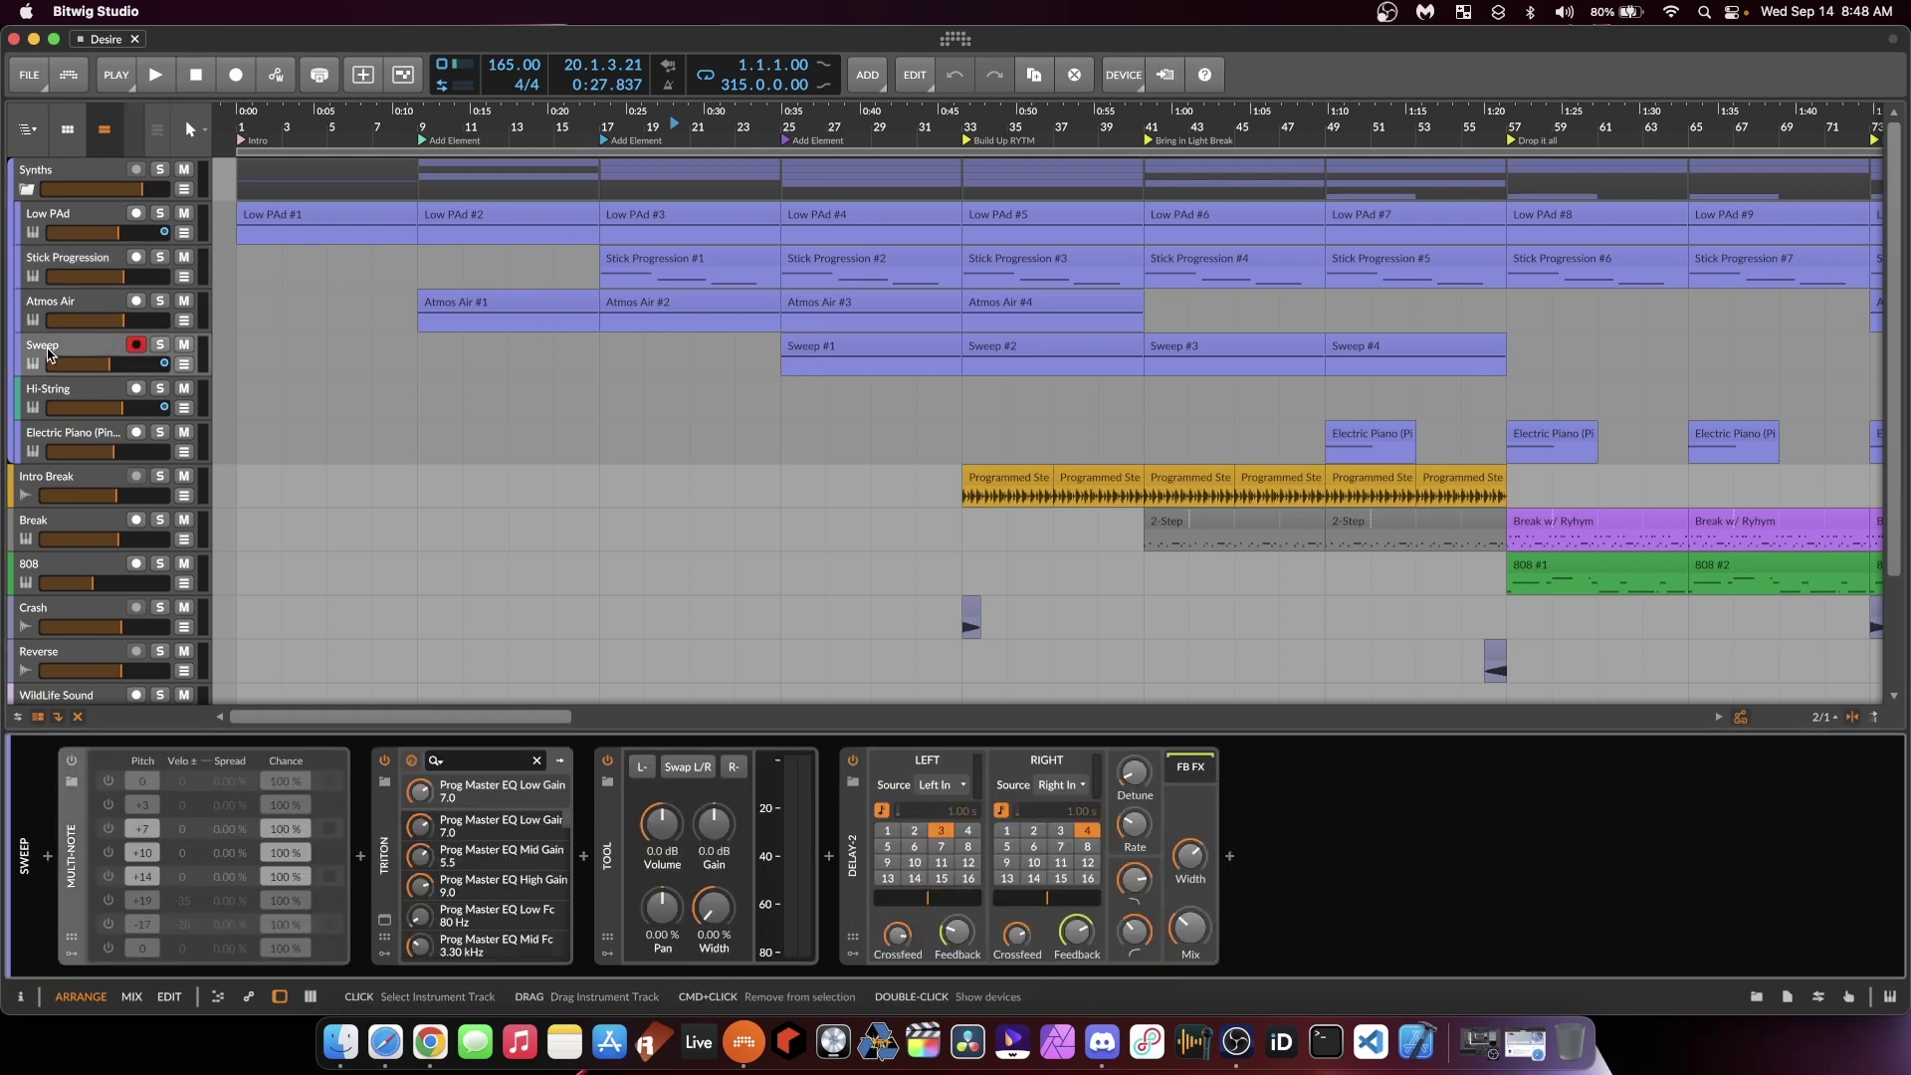
{"action": "left_click", "coordinate": [77, 307]}
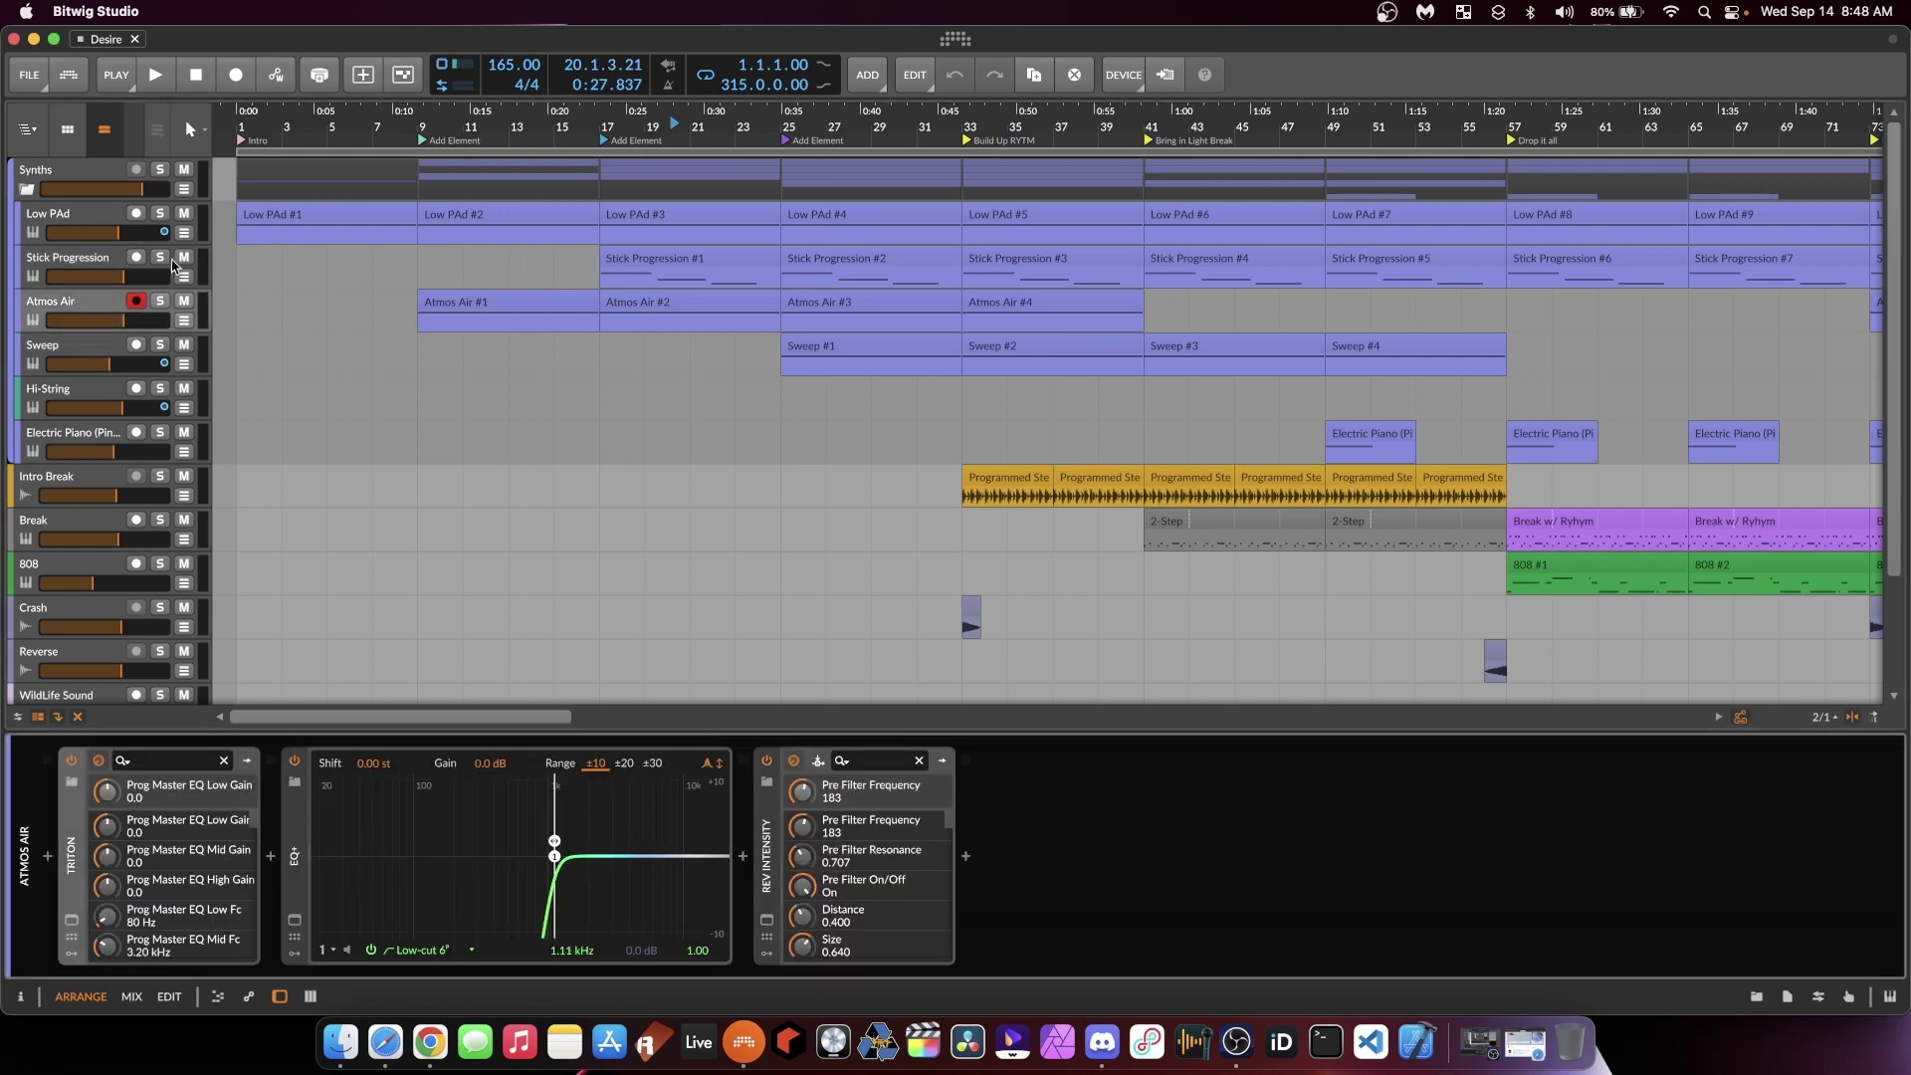
{"action": "left_click", "coordinate": [85, 227]}
{"action": "left_click", "coordinate": [82, 265]}
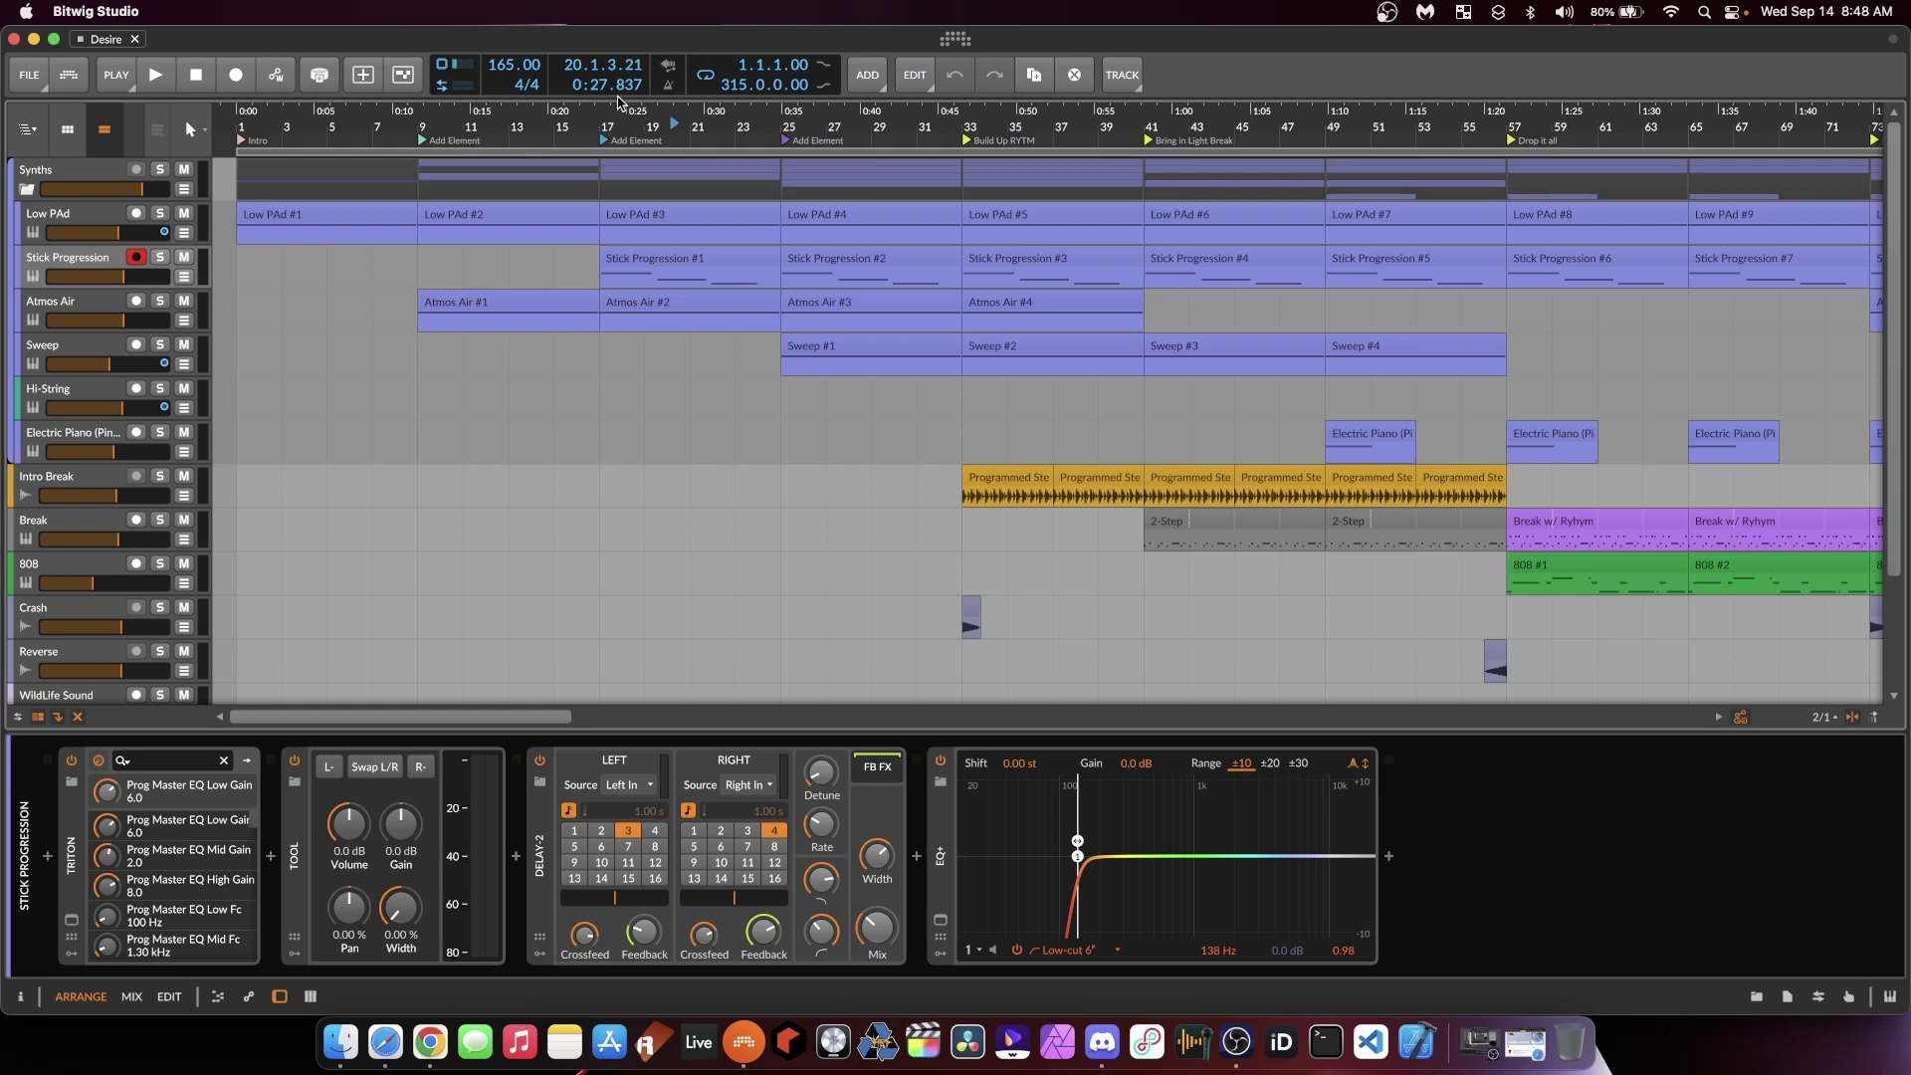
Step: Open the Sweep track's Triton synth, play the arrangement from bar 23 with its window moved aside, and close the plugin window
{"action": "left_click", "coordinate": [602, 125]}
{"action": "left_click", "coordinate": [86, 356]}
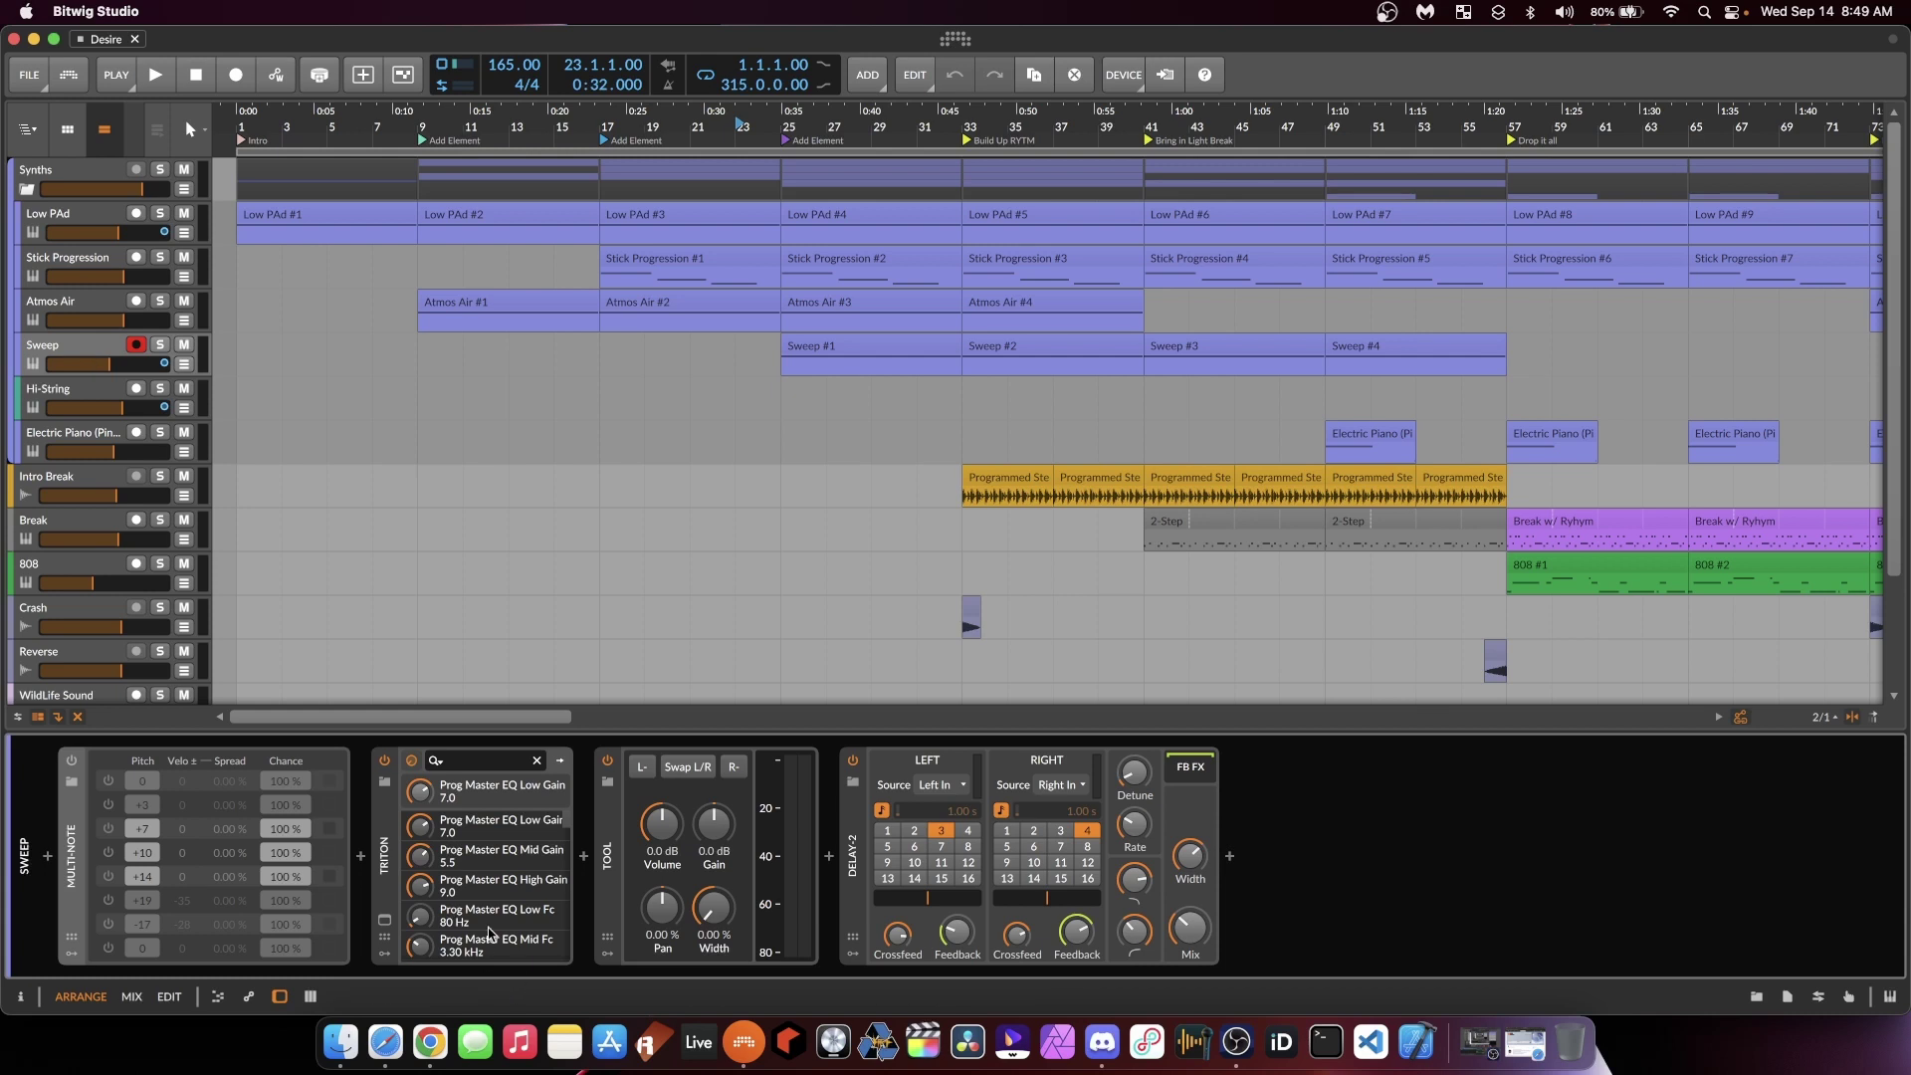
{"action": "left_click", "coordinate": [385, 919]}
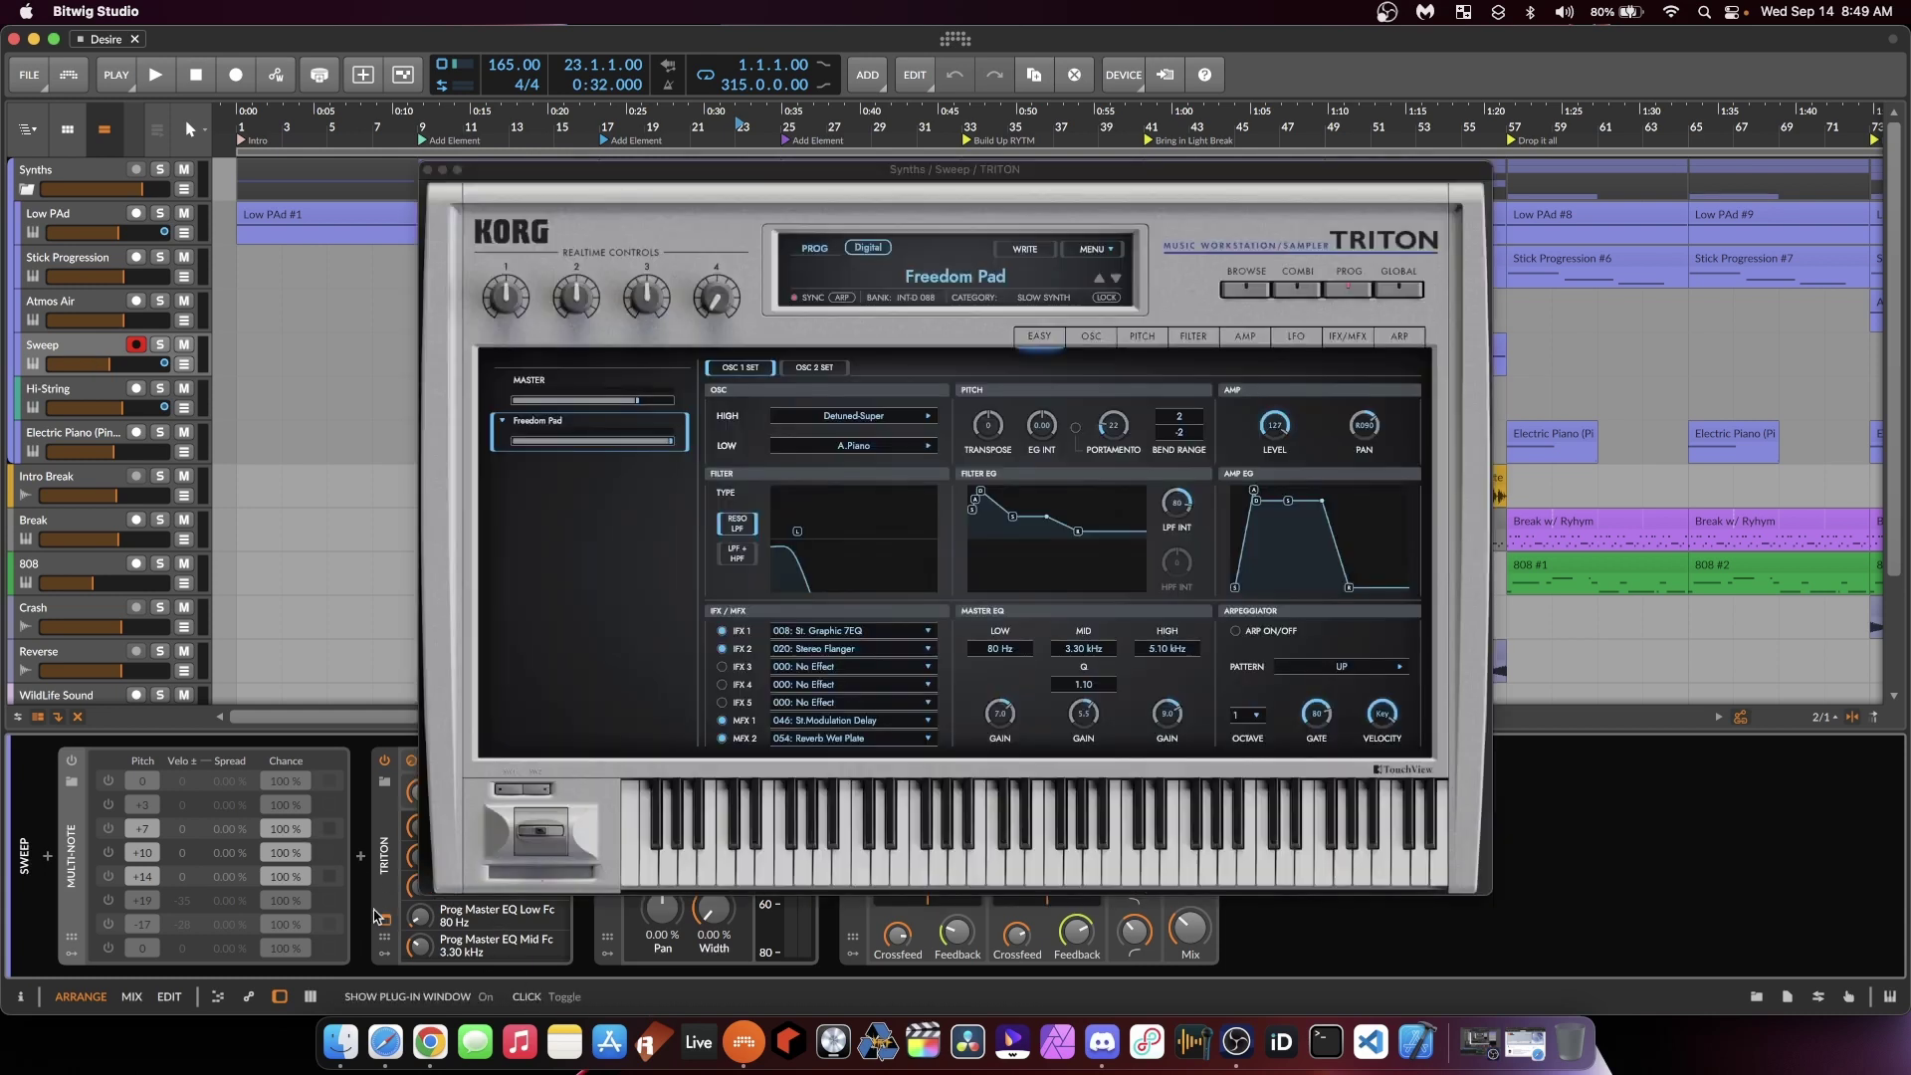
{"action": "left_click_drag", "start_coordinate": [866, 167], "coordinate": [1144, 167]}
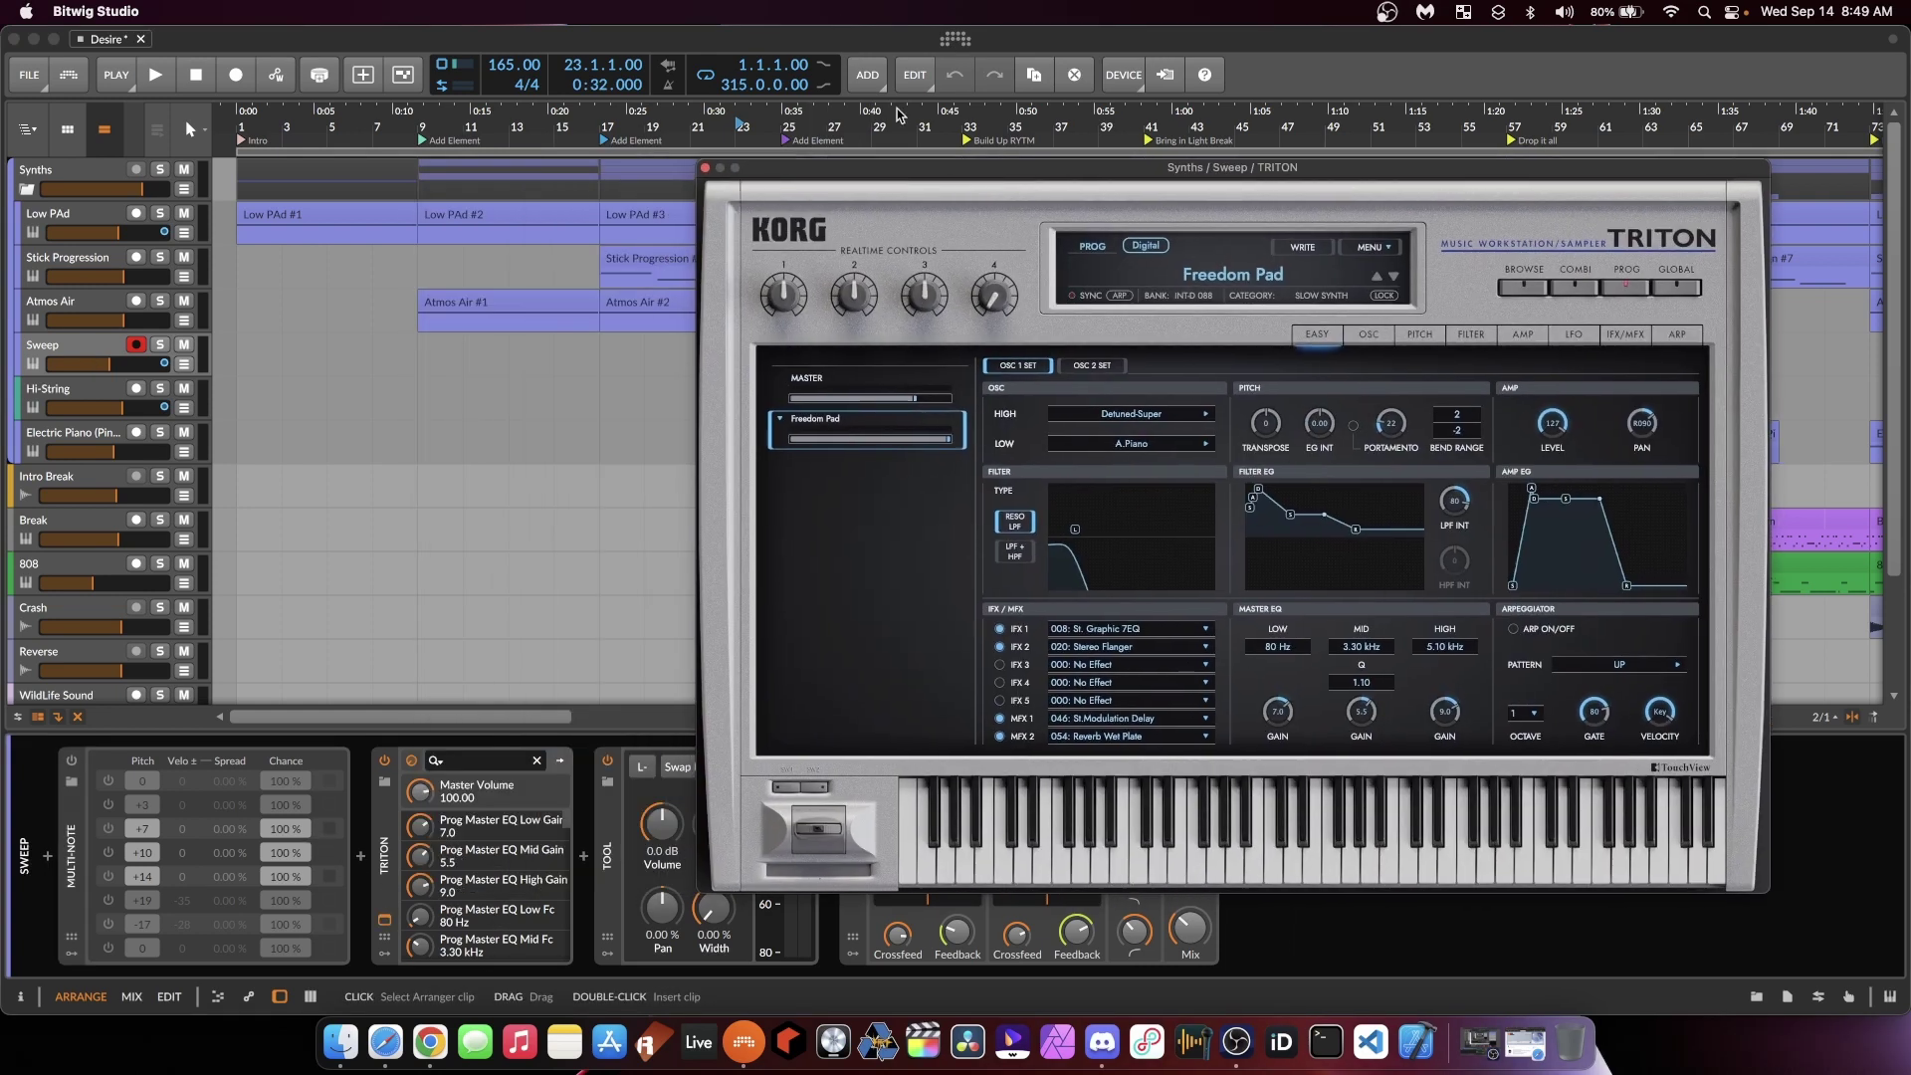
{"action": "scroll", "coordinate": [902, 114], "scroll_direction": "right", "scroll_amount": 3}
{"action": "scroll", "coordinate": [380, 126], "scroll_direction": "right", "scroll_amount": 3}
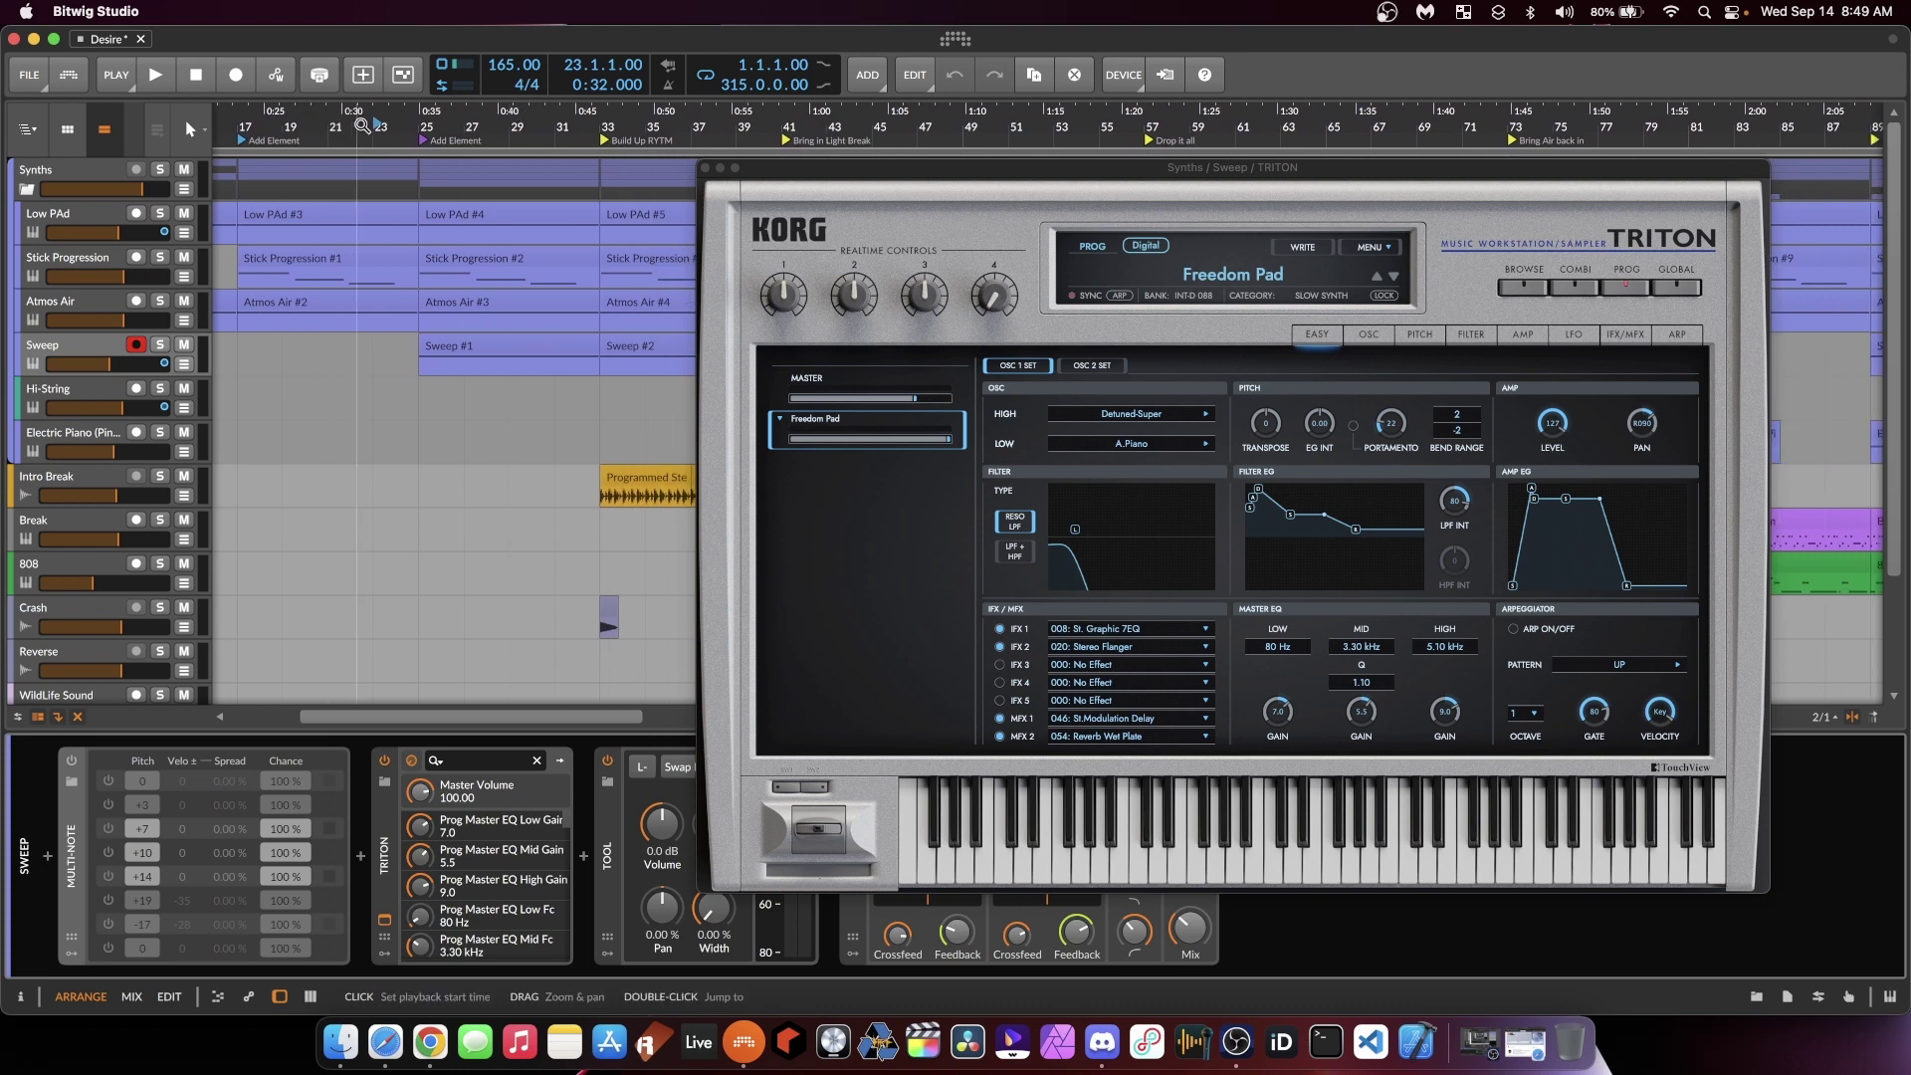
{"action": "key", "text": "space"}
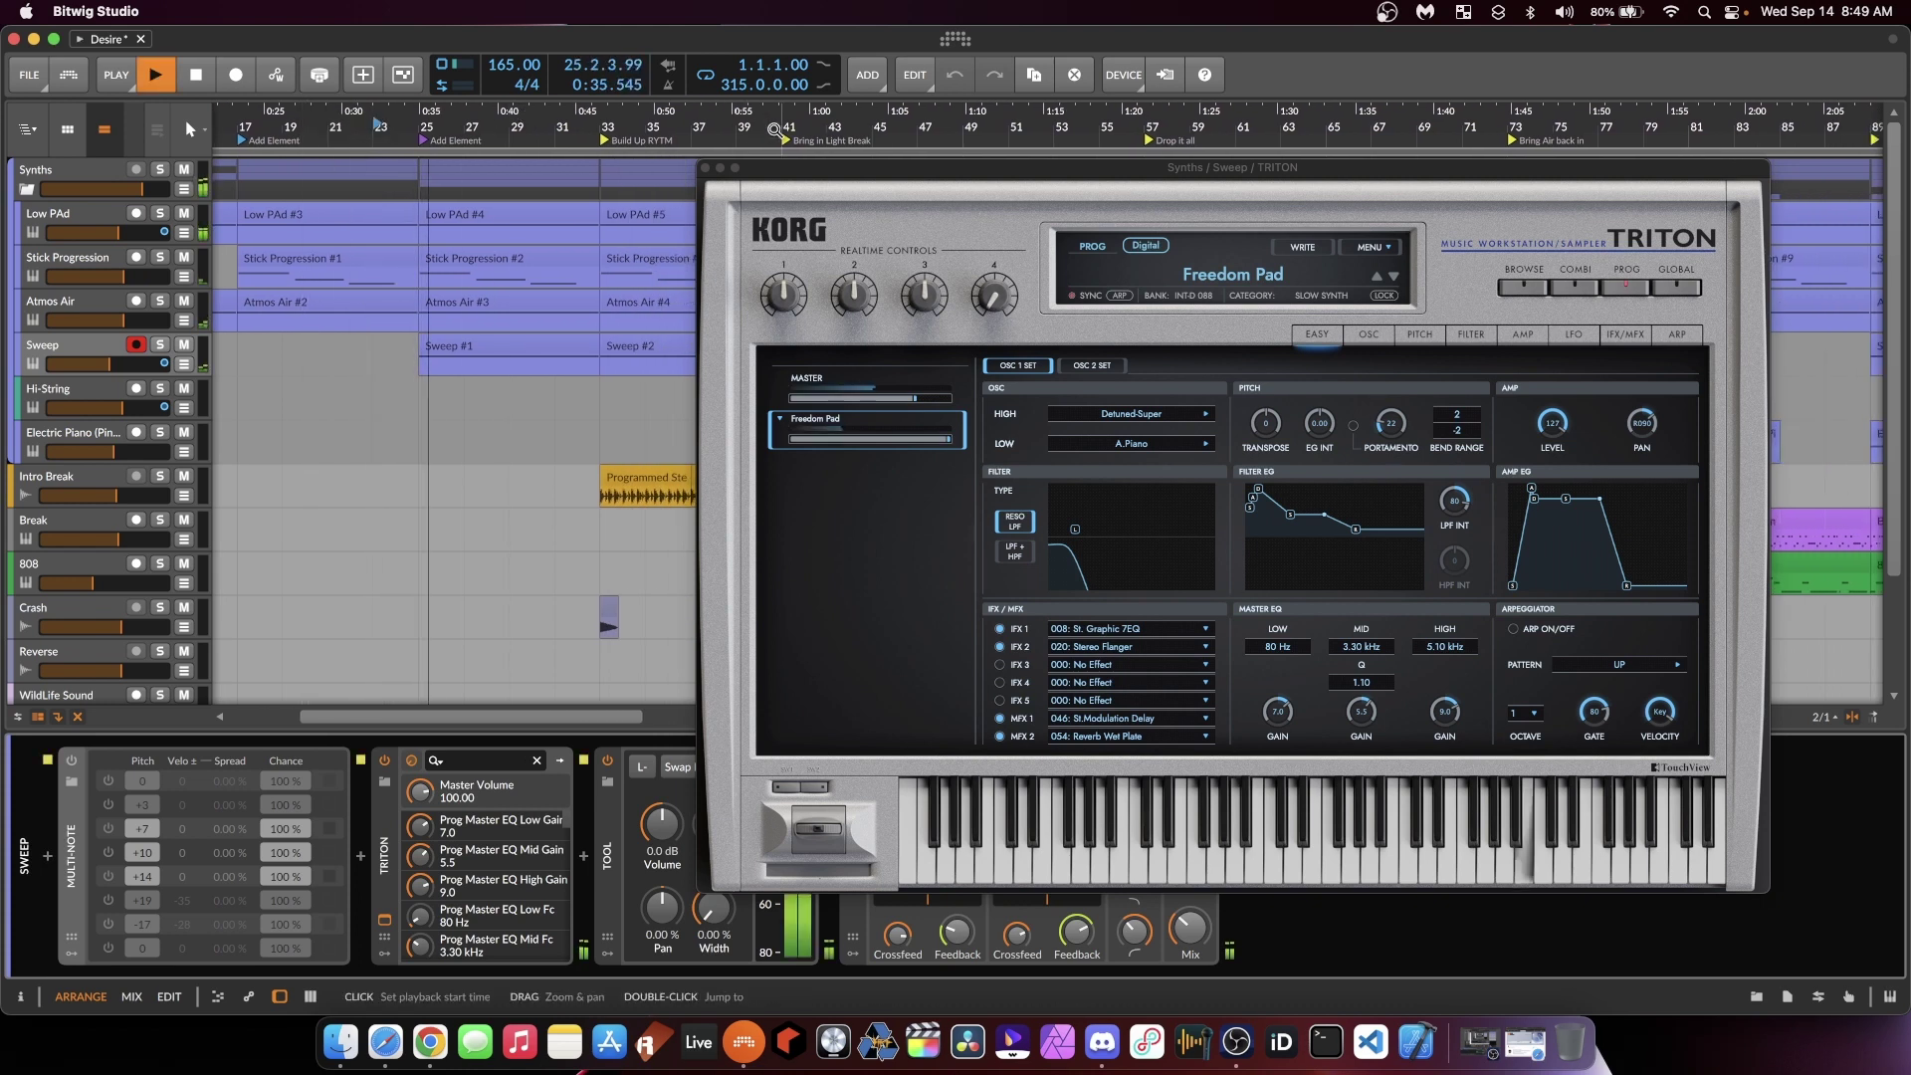
{"action": "left_click", "coordinate": [705, 169]}
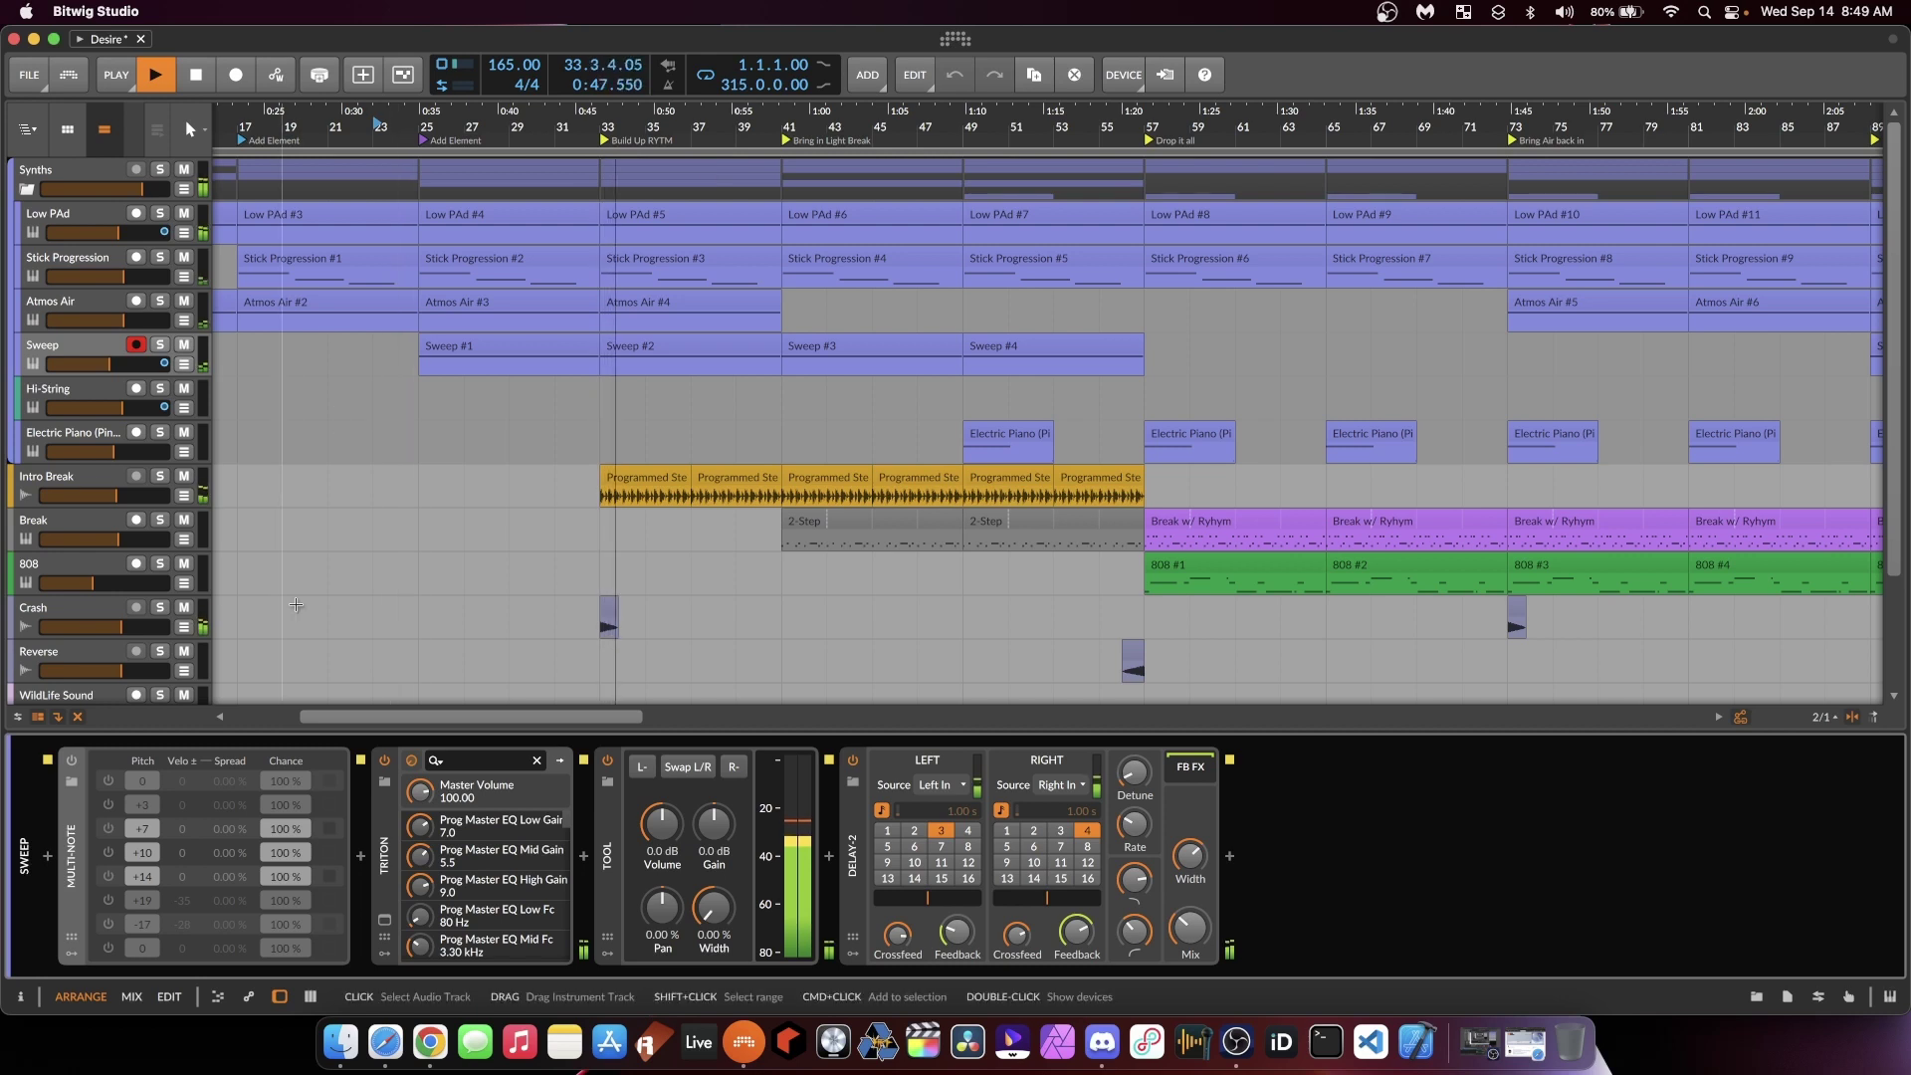
Step: Select the Intro Break track to show its EQ+ device and stop the playback
{"action": "scroll", "coordinate": [299, 599], "scroll_direction": "down", "scroll_amount": 1}
{"action": "scroll", "coordinate": [298, 599], "scroll_direction": "up", "scroll_amount": 1}
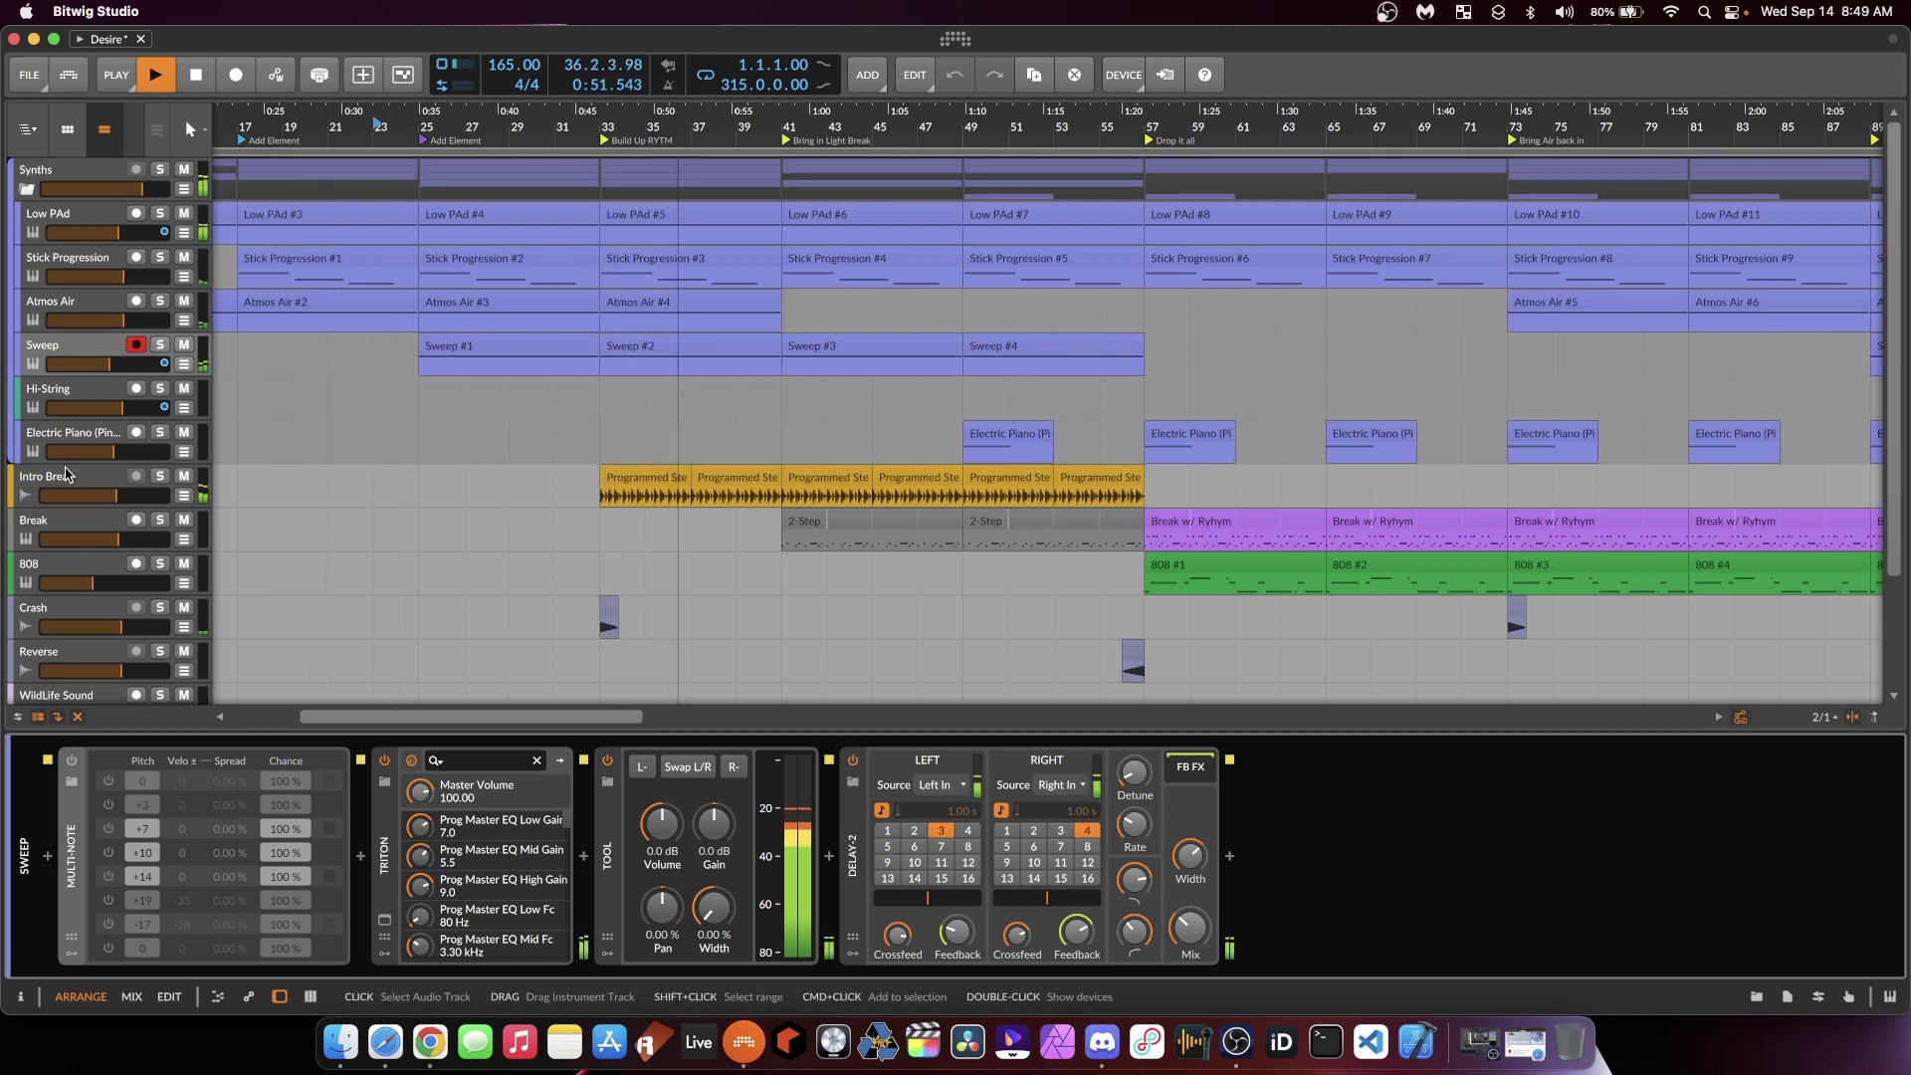
{"action": "left_click", "coordinate": [66, 476]}
{"action": "key", "text": "space"}
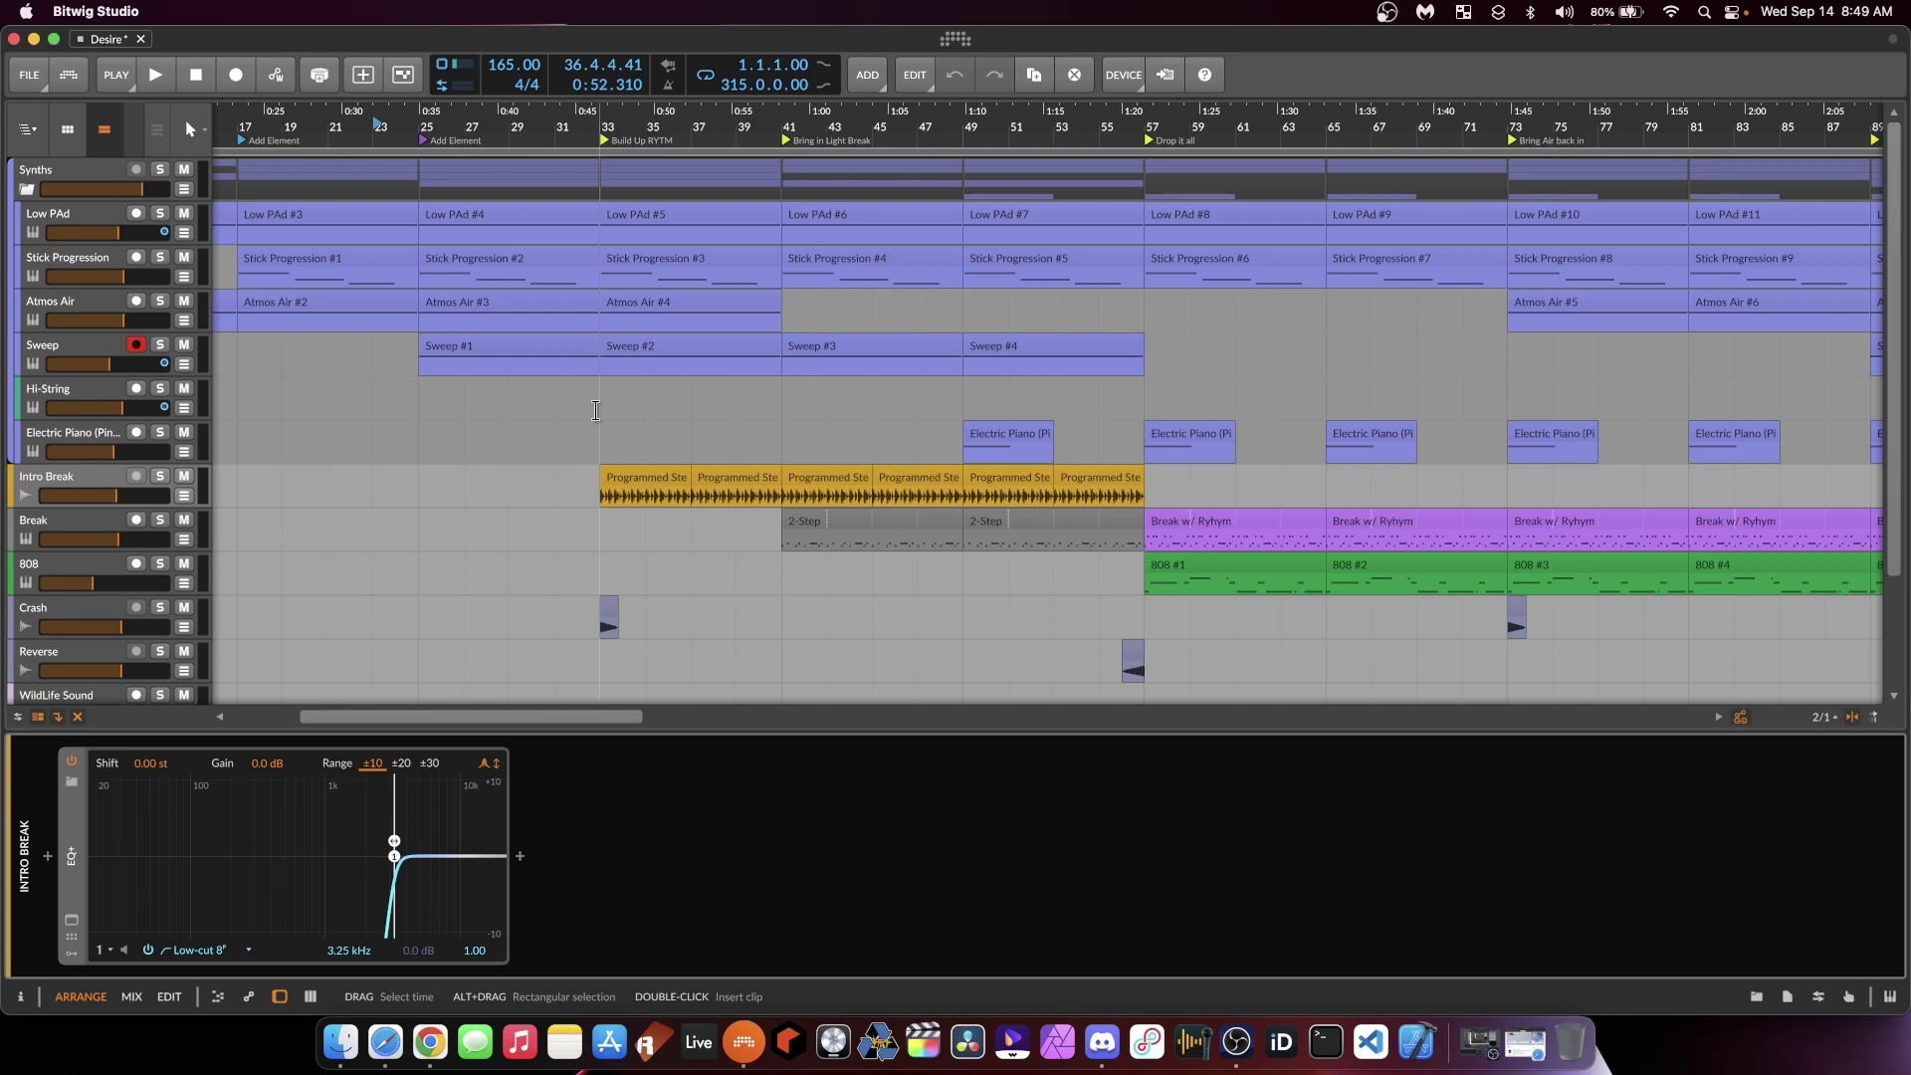
Step: Show the Crash track's device chain and examine its clip at bar 33
{"action": "scroll", "coordinate": [487, 381], "scroll_direction": "down", "scroll_amount": 3}
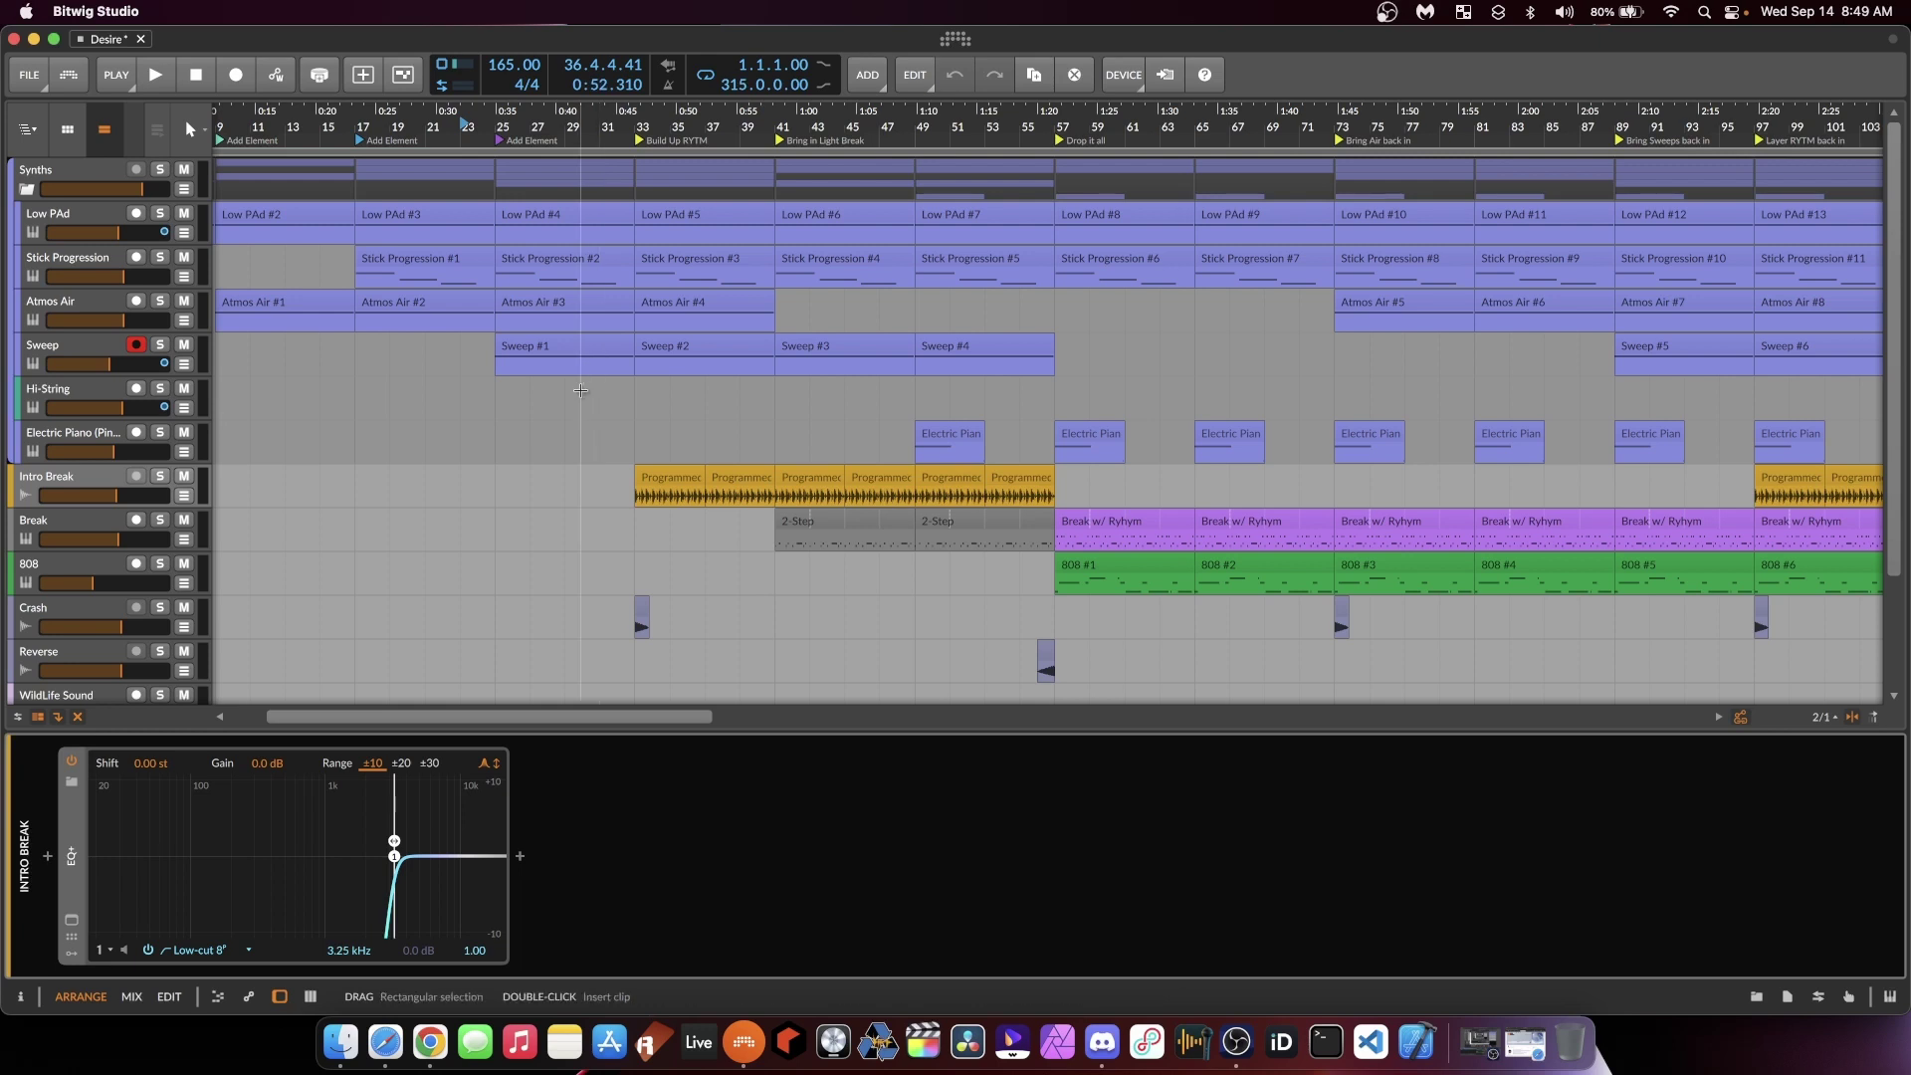
{"action": "left_click", "coordinate": [735, 585]}
{"action": "left_click", "coordinate": [732, 599]}
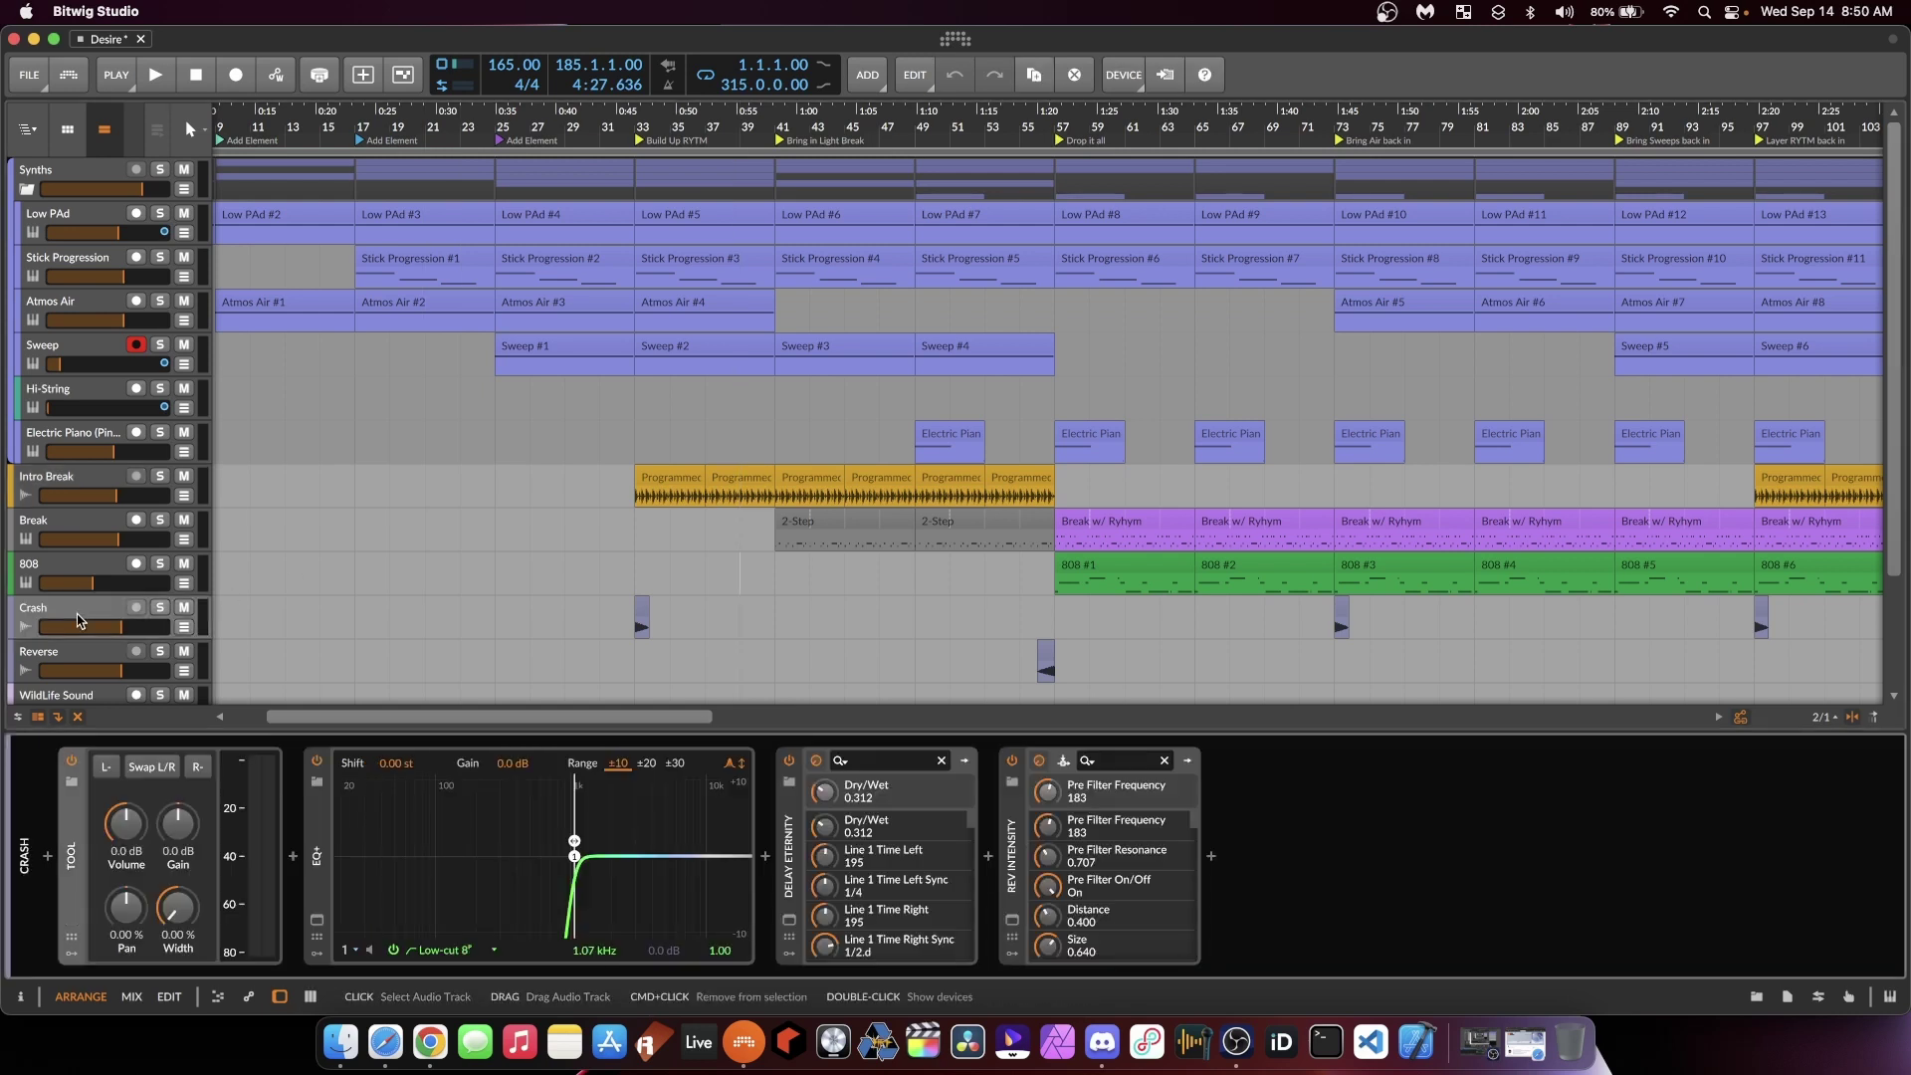
{"action": "scroll", "coordinate": [732, 599], "scroll_direction": "up", "scroll_amount": 5}
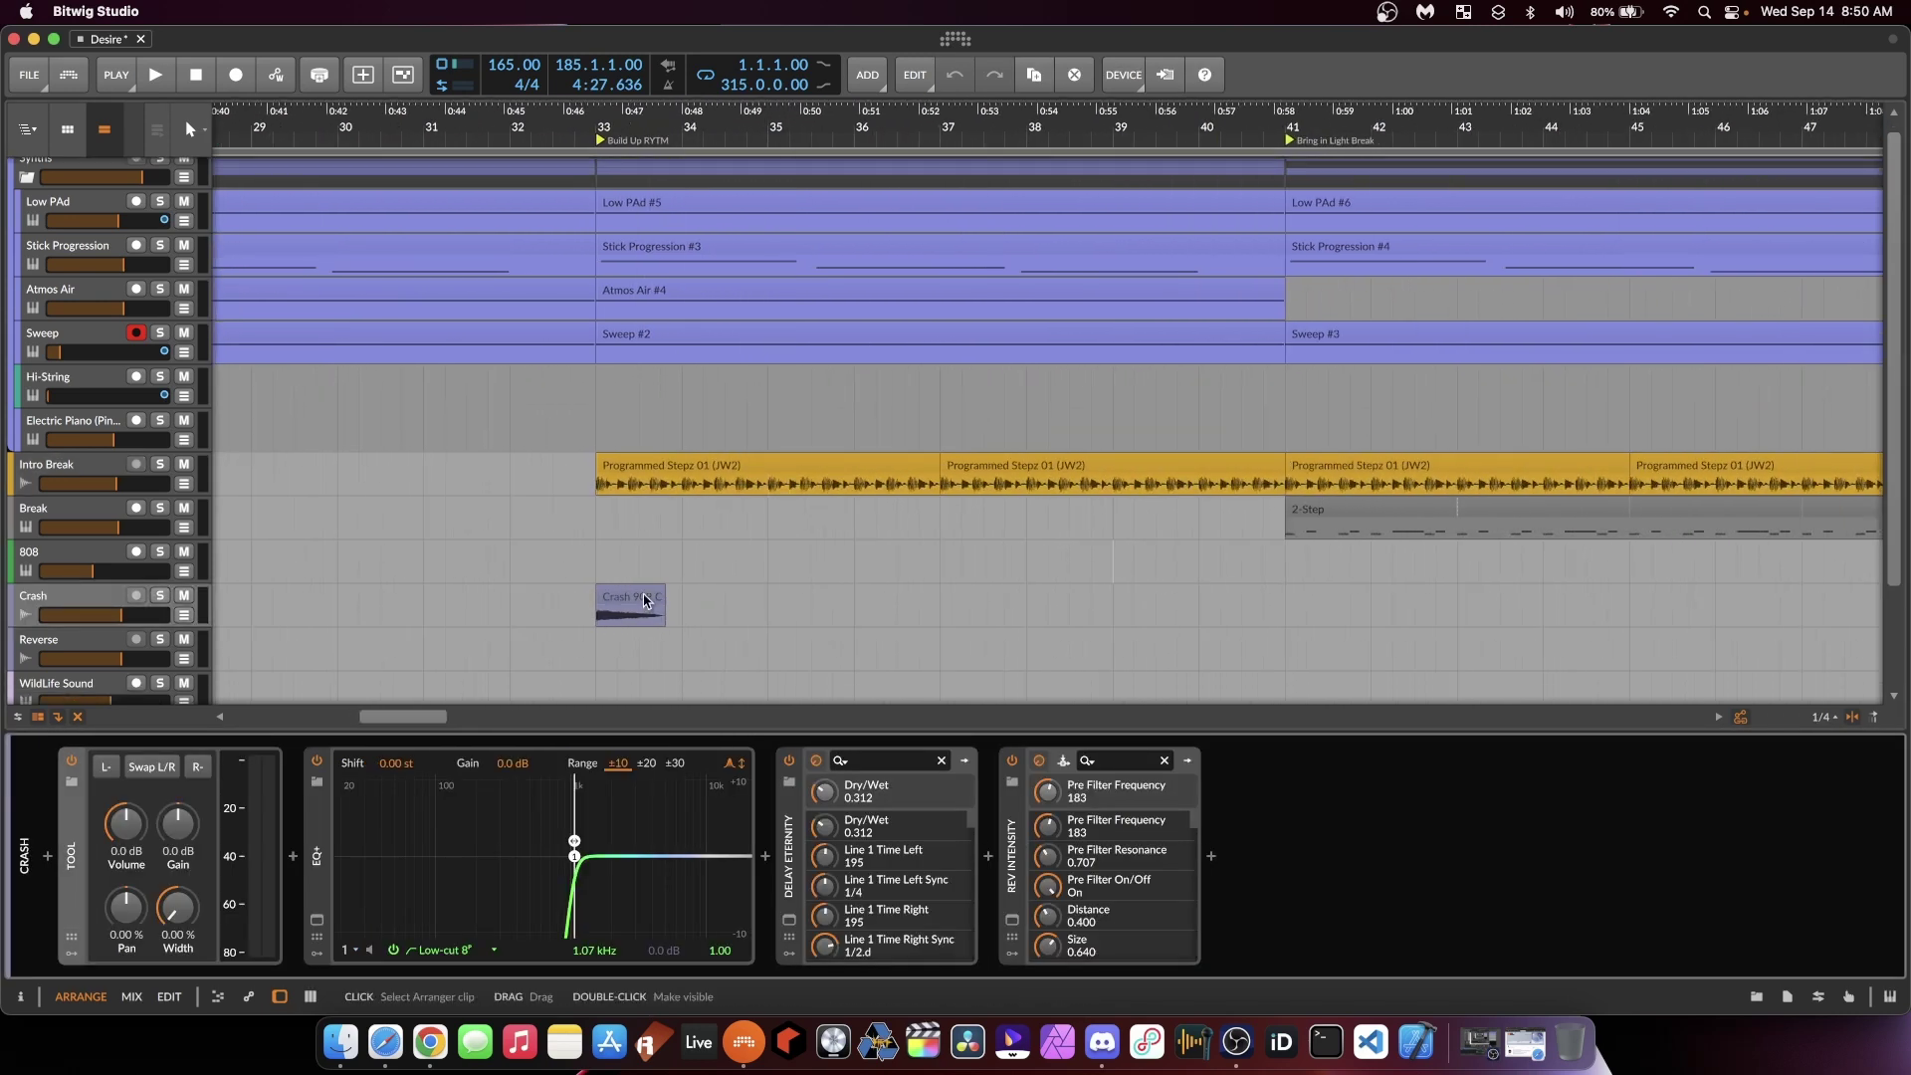
{"action": "scroll", "coordinate": [731, 598], "scroll_direction": "down", "scroll_amount": 5}
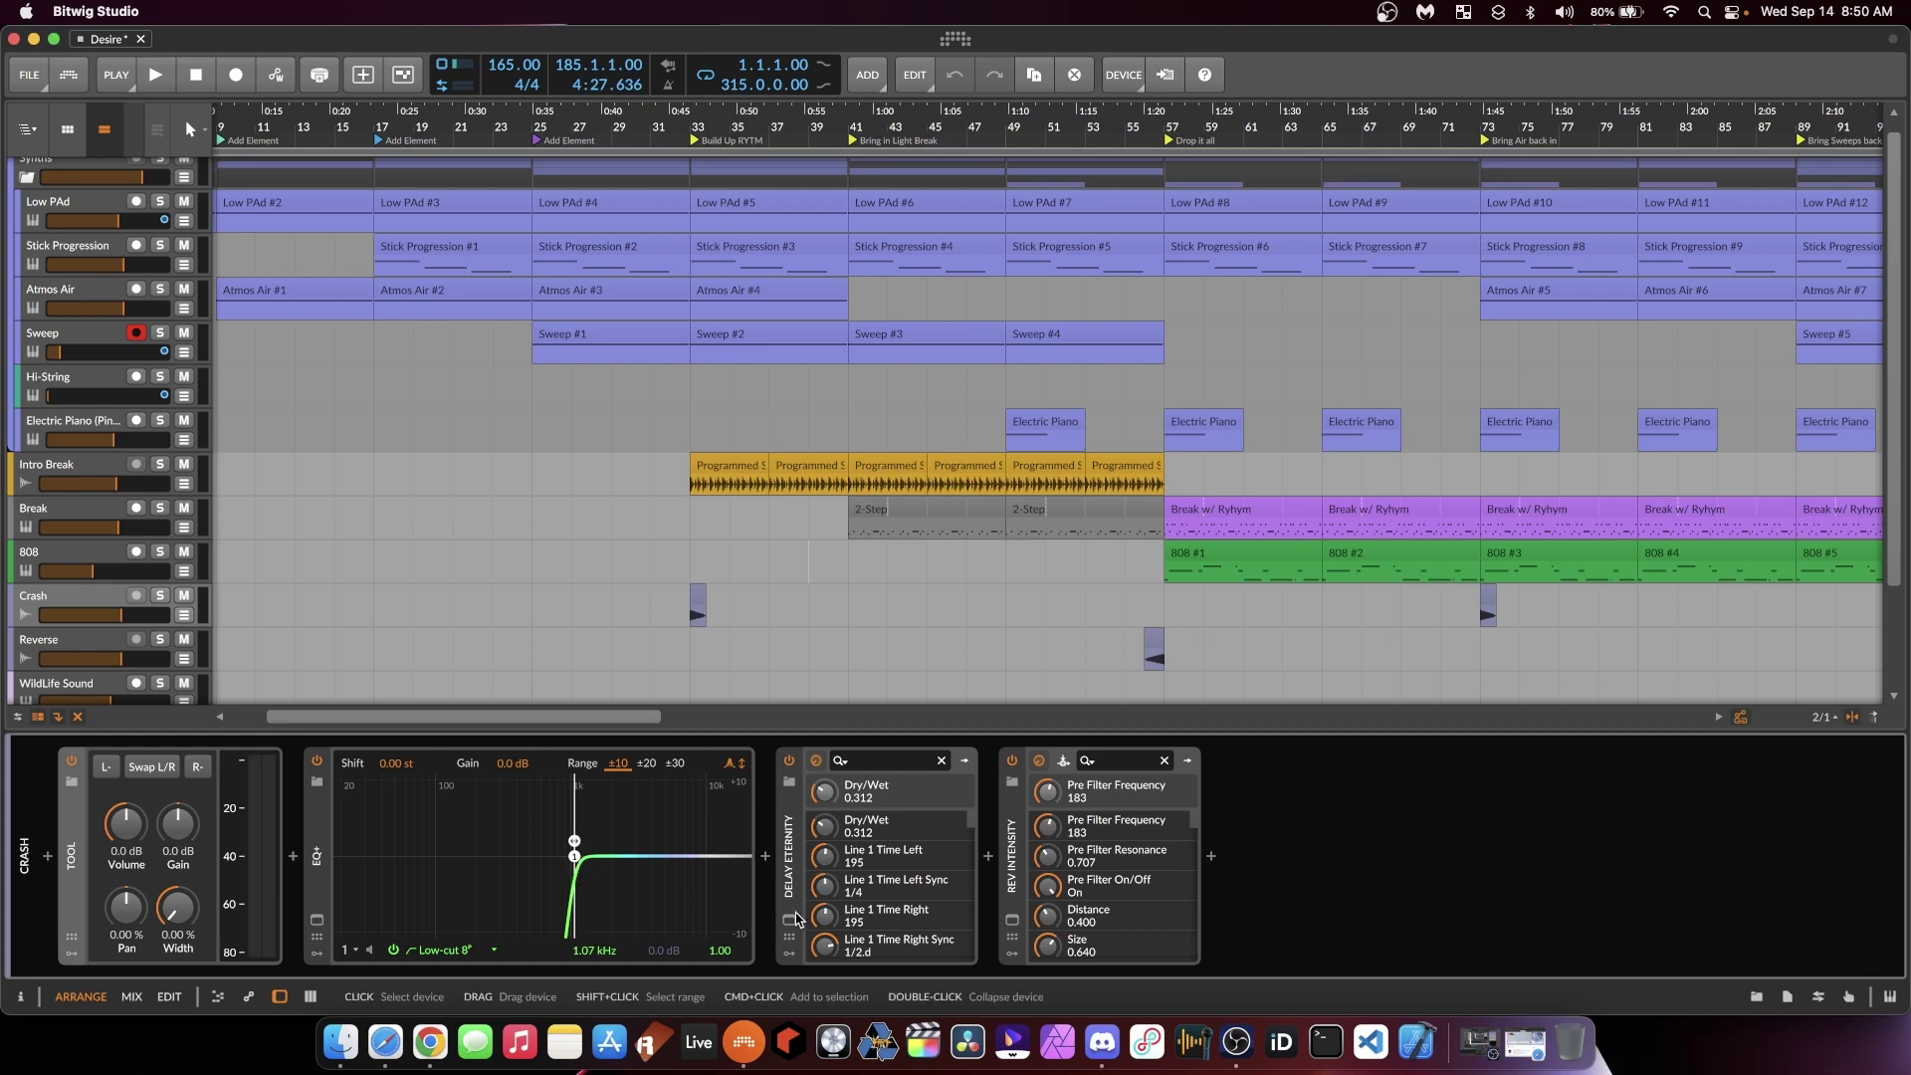
Step: Open Delay Eternity on the Crash track, audition the track soloed from bar 33, close the plugin window and stop playback
{"action": "left_click", "coordinate": [789, 919]}
{"action": "scroll", "coordinate": [763, 529], "scroll_direction": "up", "scroll_amount": 2}
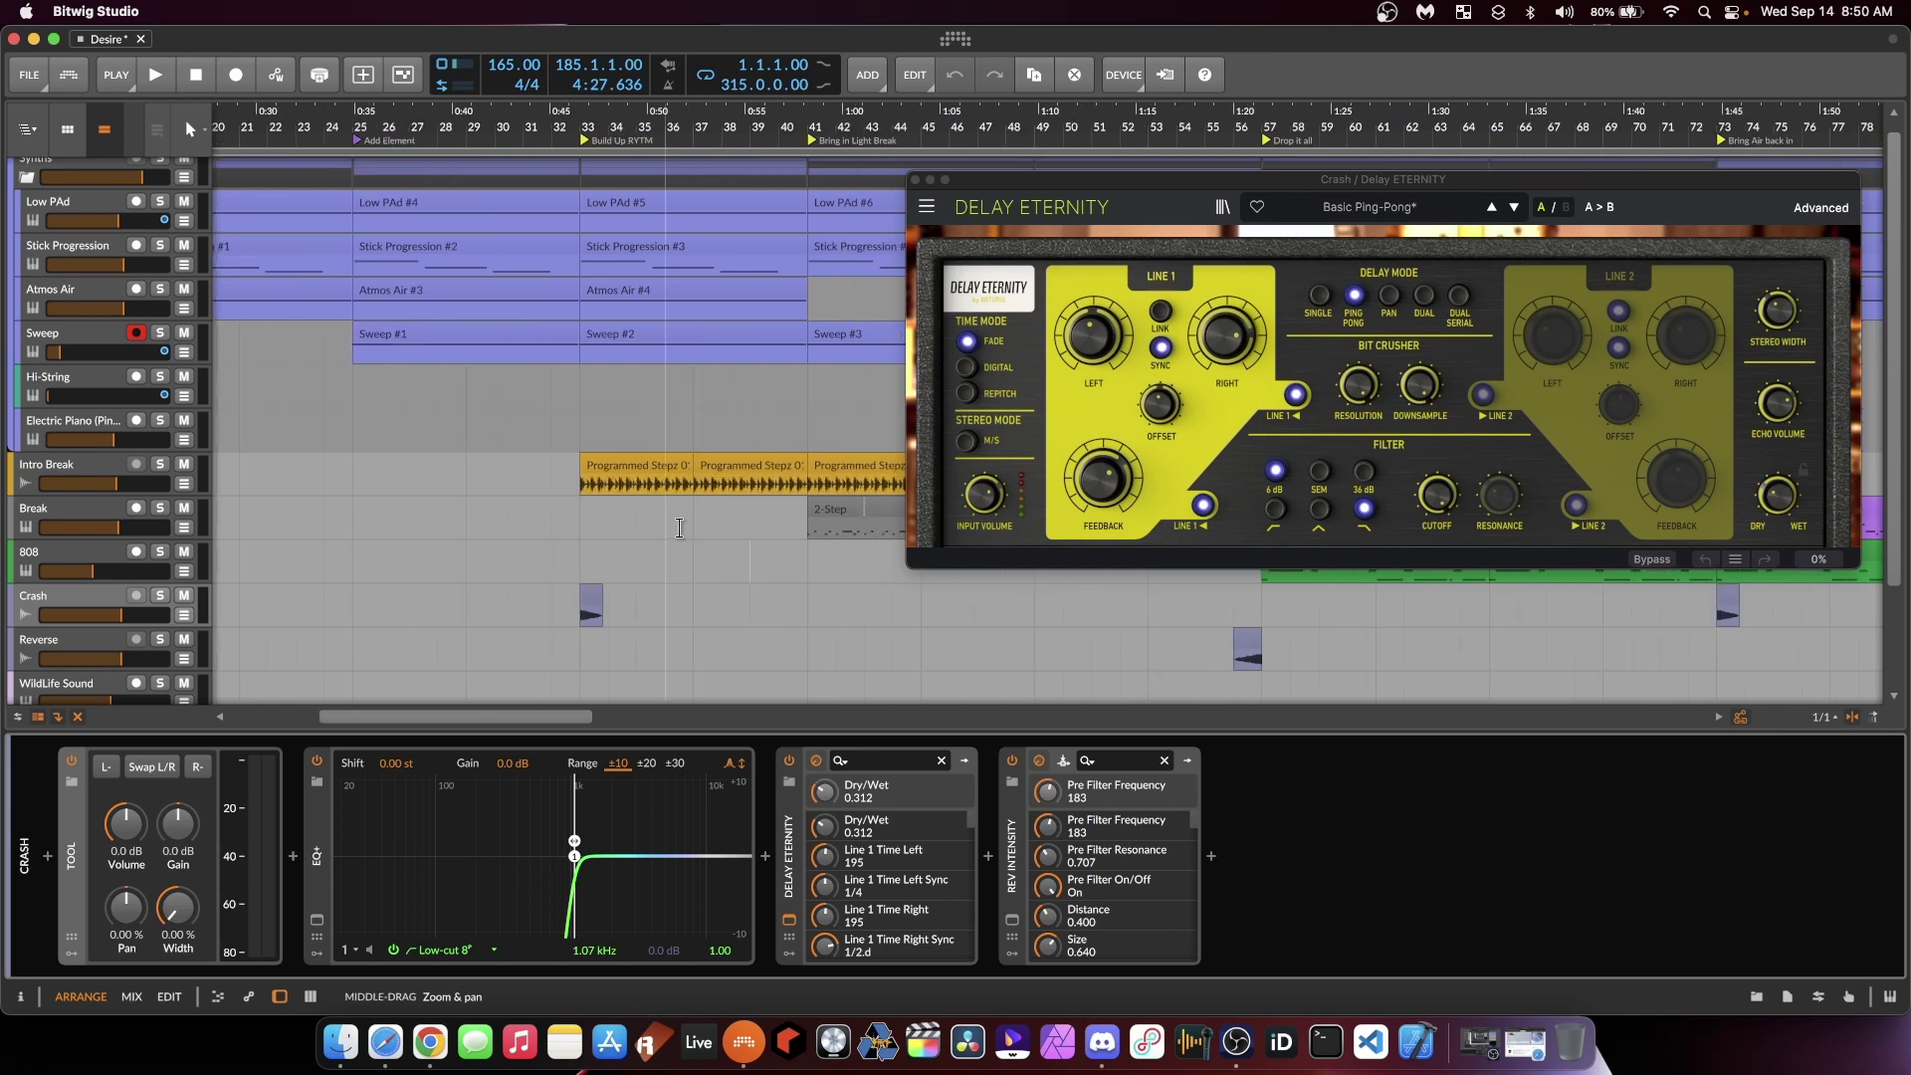
{"action": "left_click", "coordinate": [577, 547]}
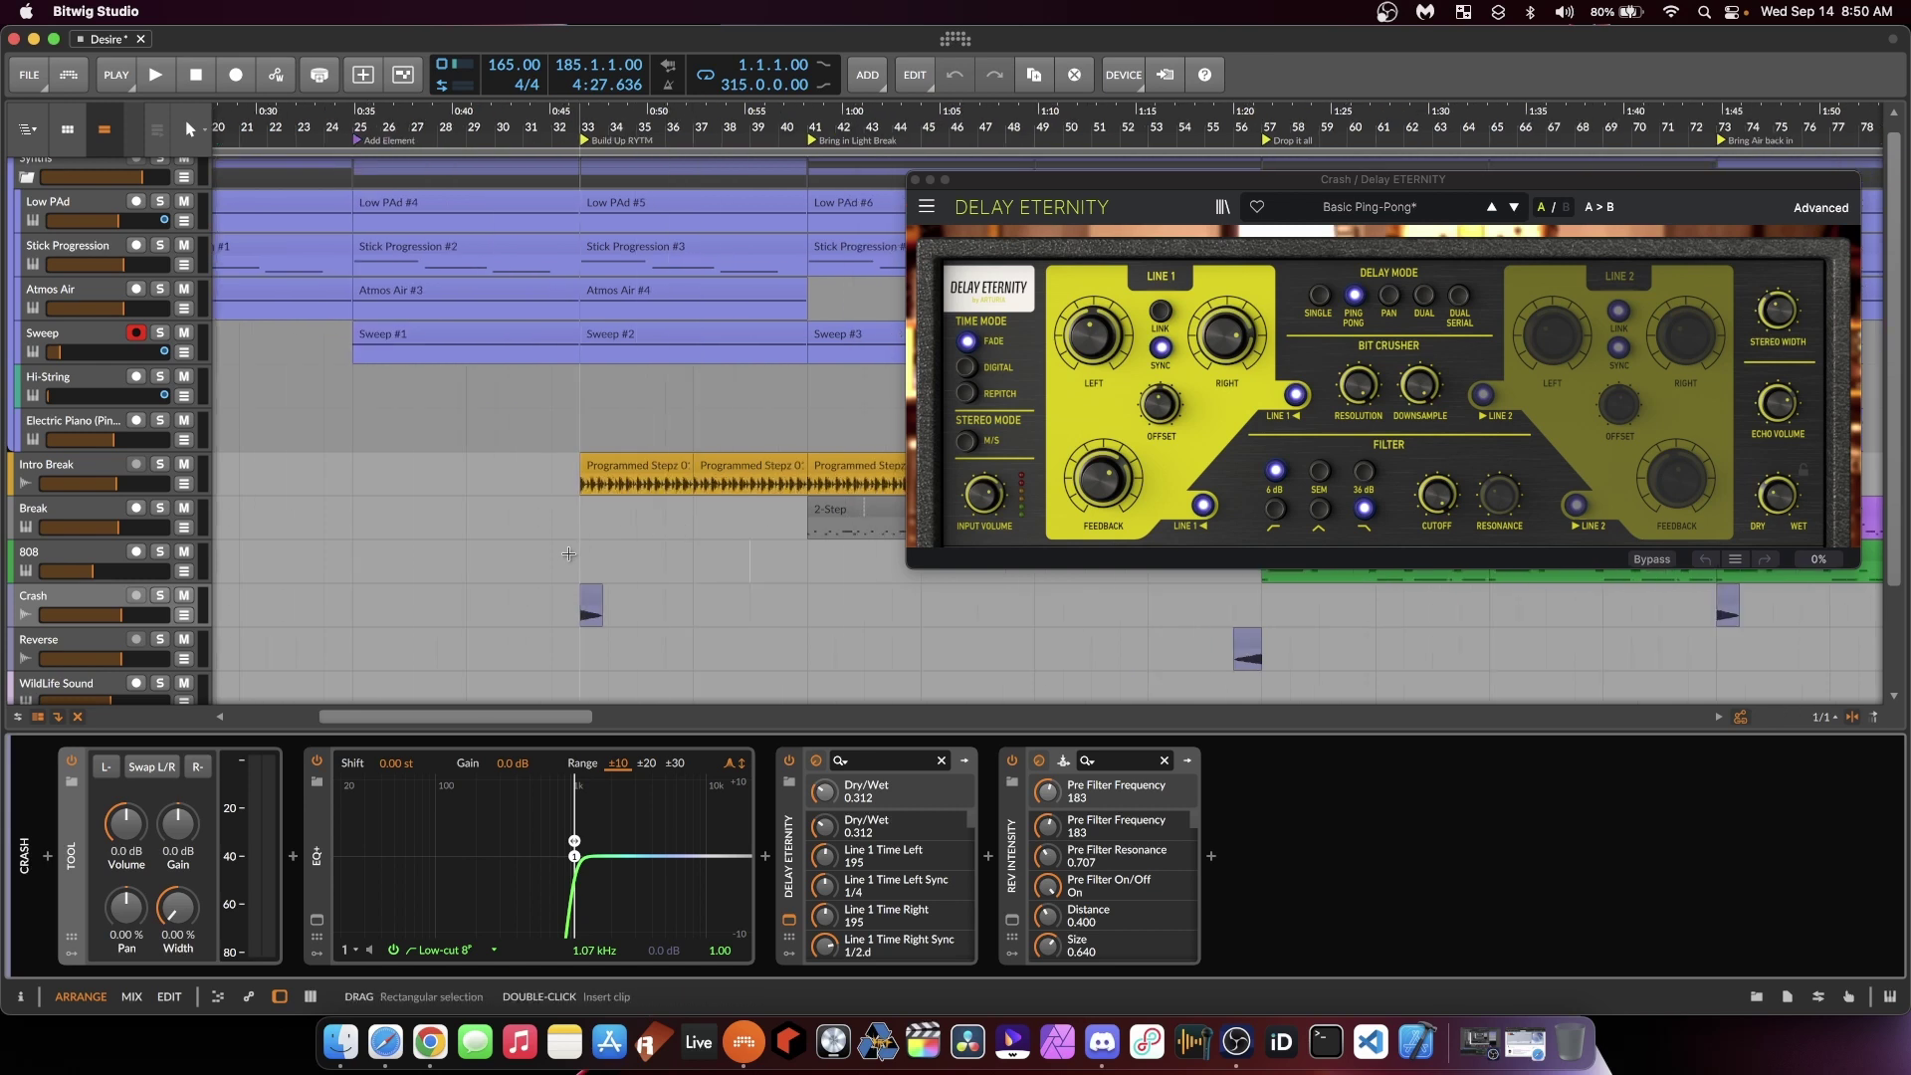
{"action": "left_click", "coordinate": [160, 596]}
{"action": "key", "text": "space"}
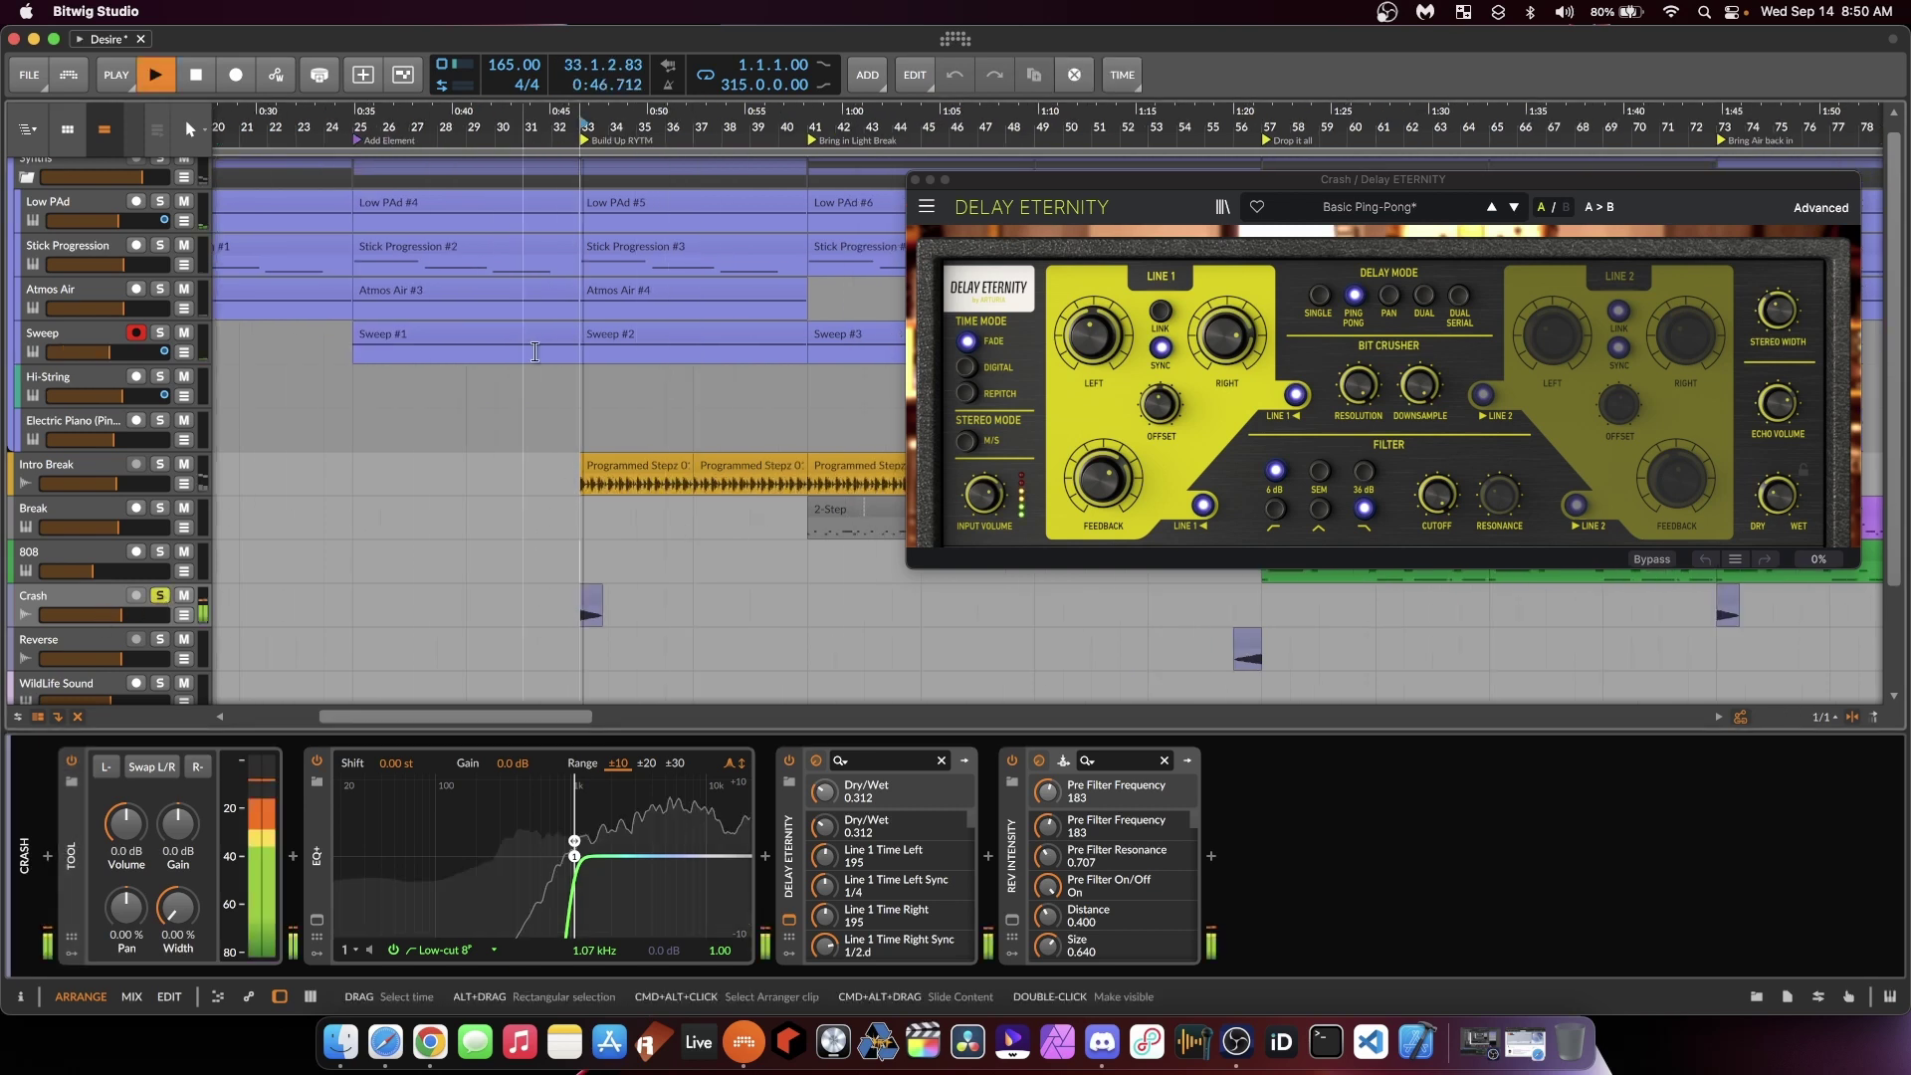
{"action": "left_click", "coordinate": [914, 181]}
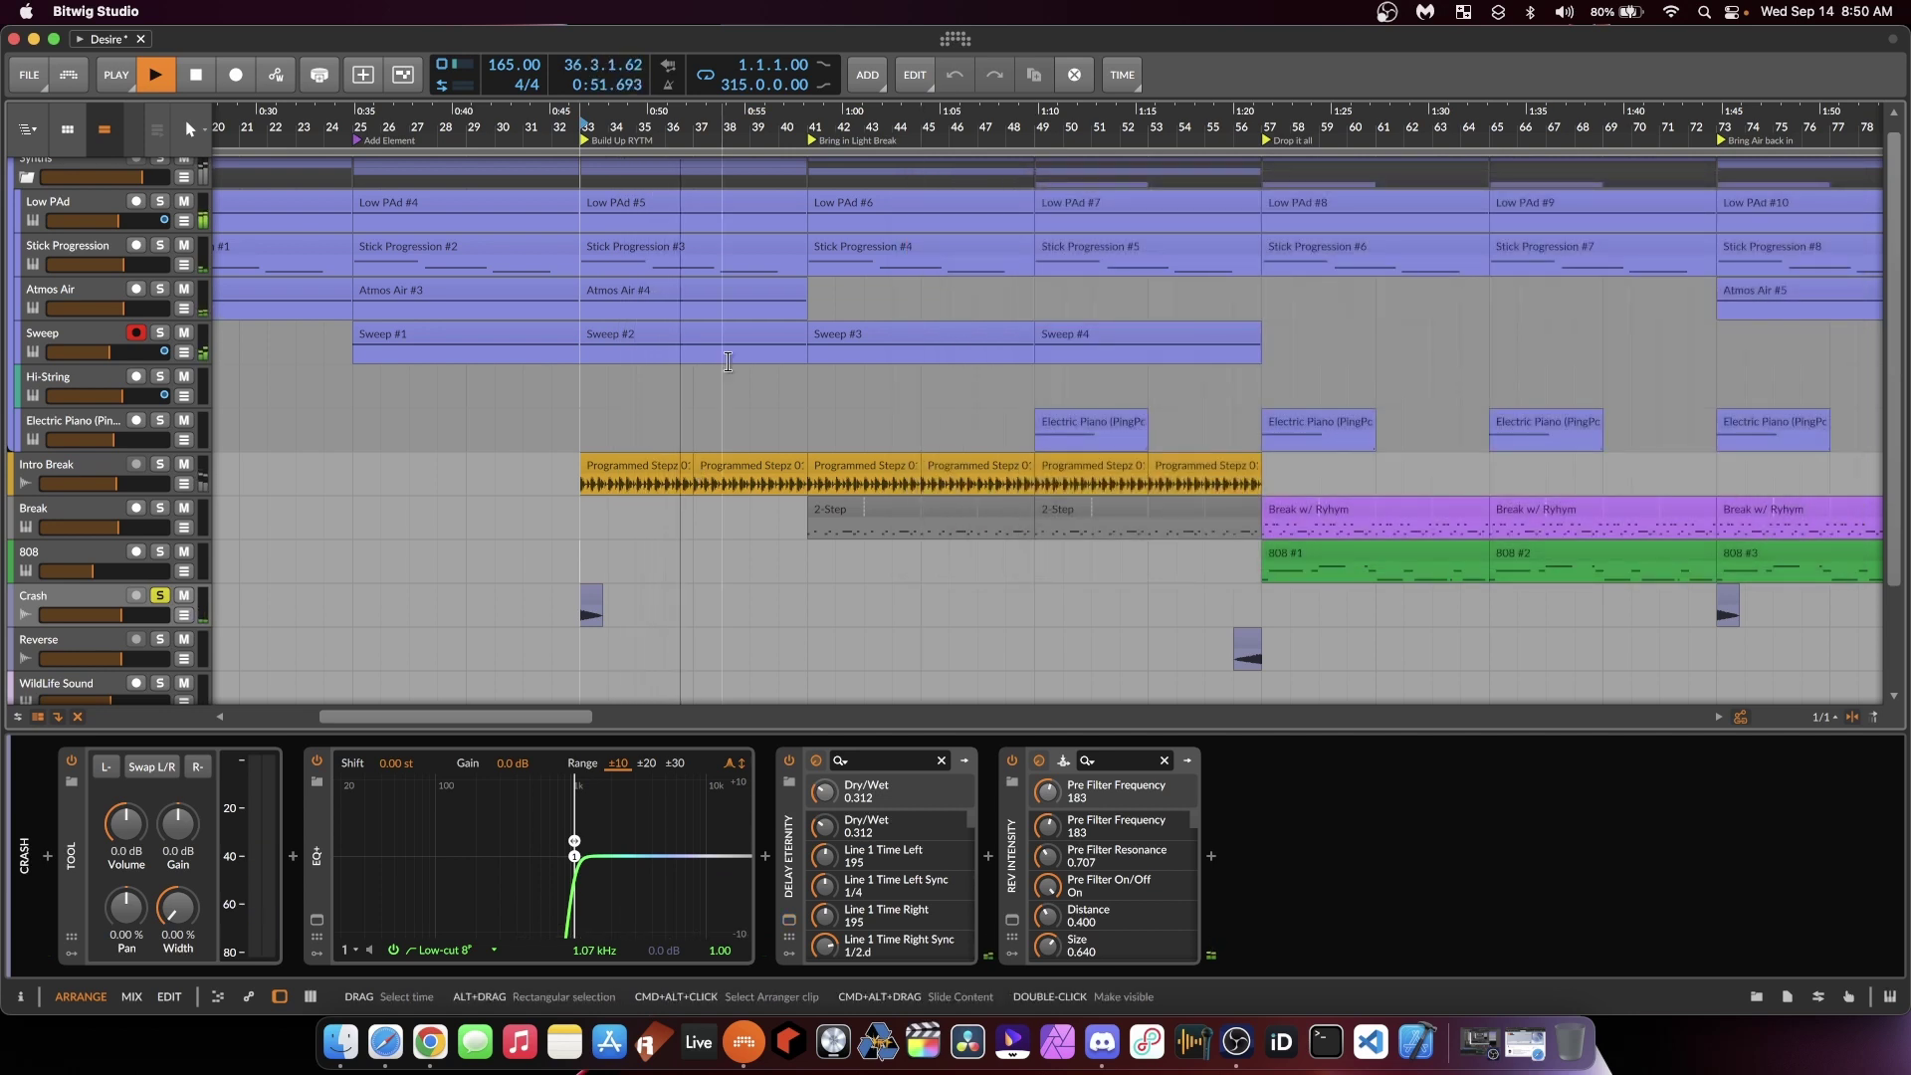
{"action": "key", "text": "space"}
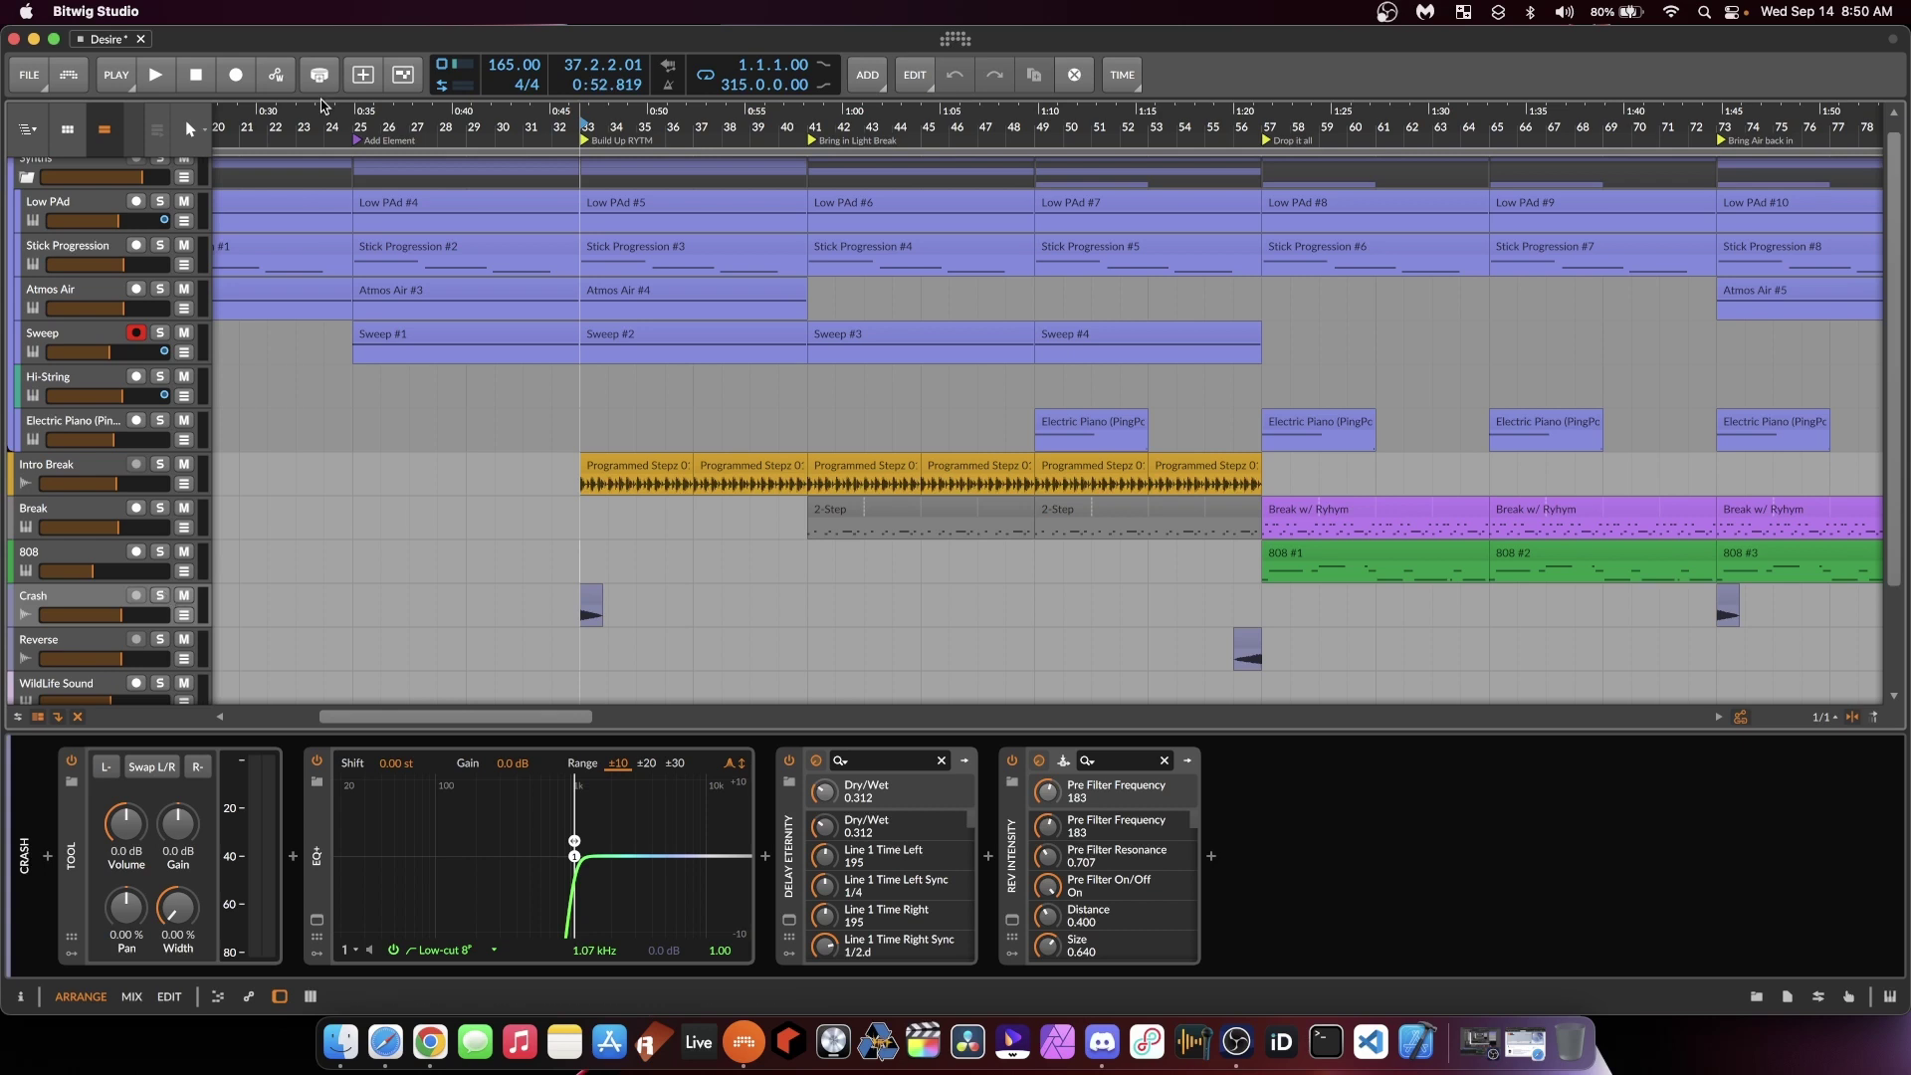
Step: Select the Break track and play the arrangement from bar 36 into the 2-Step clips while examining its Drum Machine and effects chain
{"action": "left_click", "coordinate": [667, 117]}
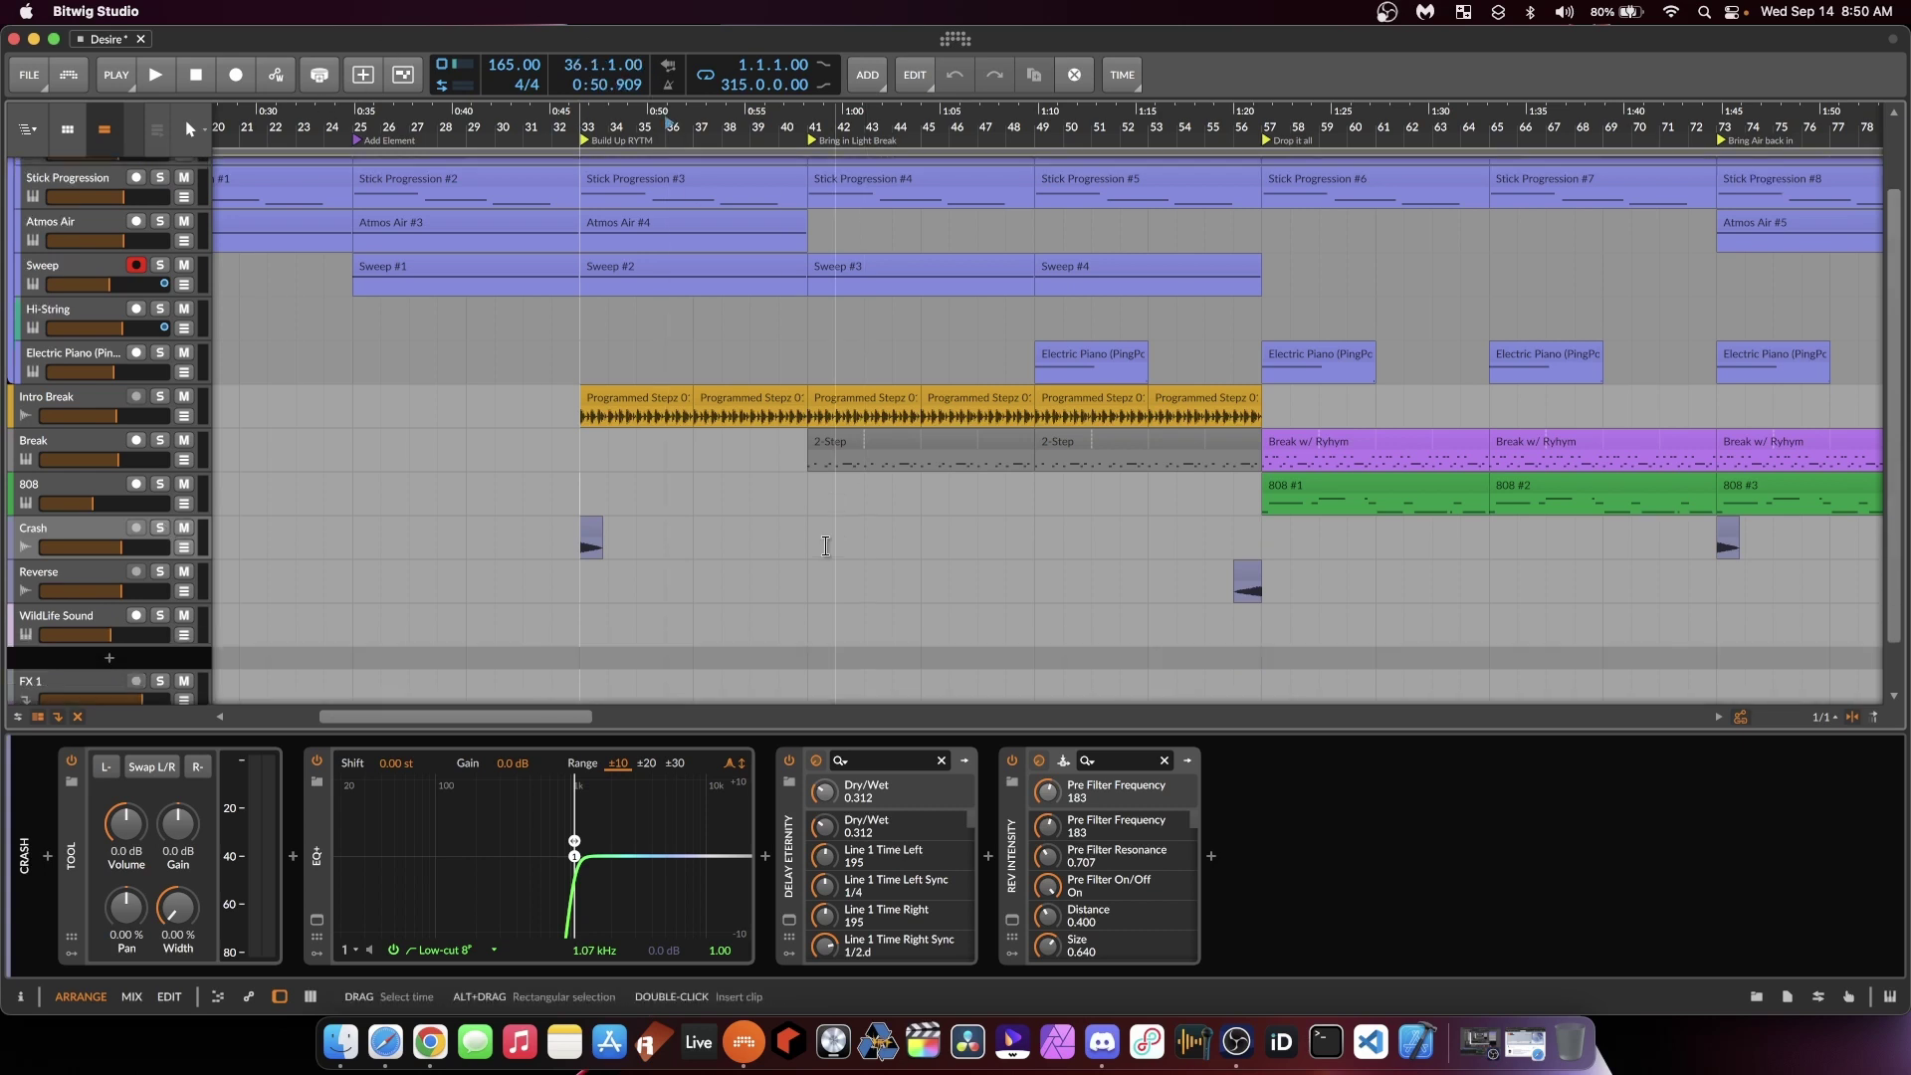
{"action": "scroll", "coordinate": [856, 529], "scroll_direction": "down", "scroll_amount": 2}
{"action": "left_click", "coordinate": [80, 453]}
{"action": "key", "text": "space"}
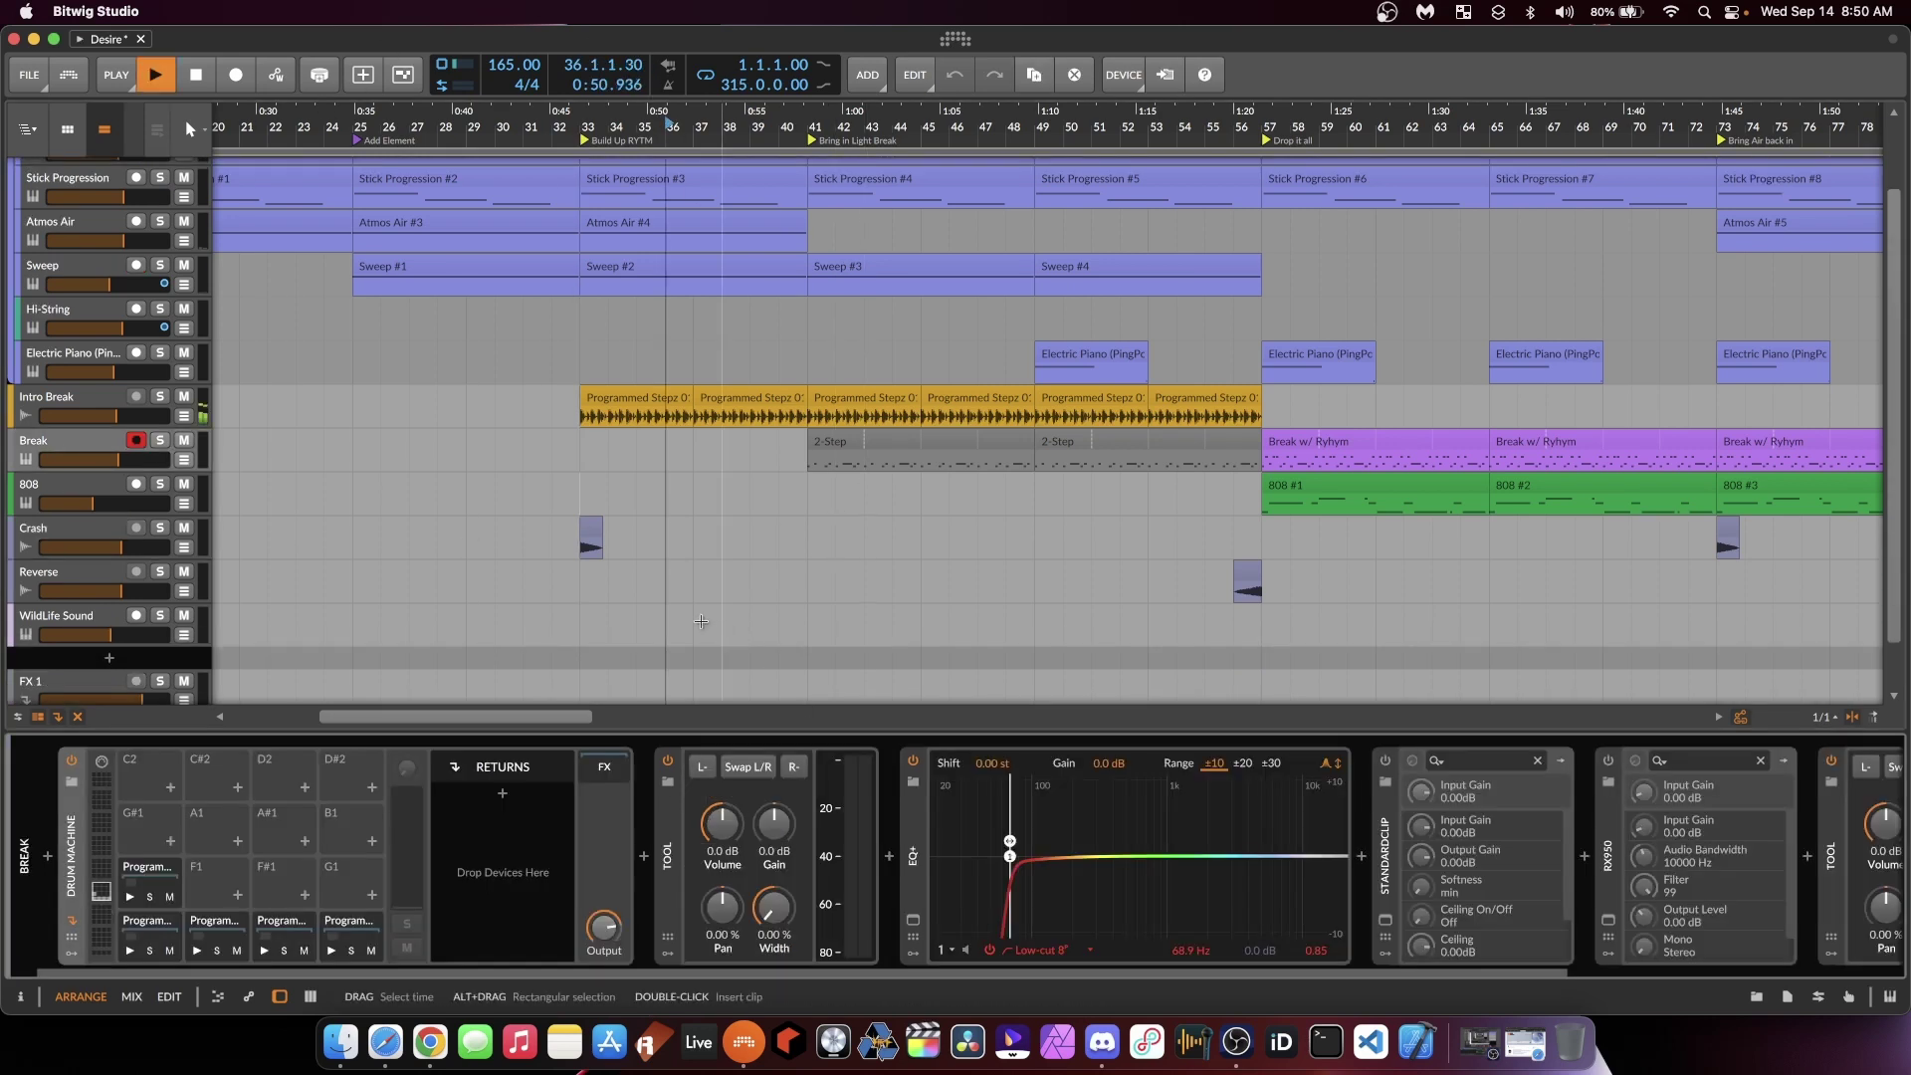
{"action": "scroll", "coordinate": [1359, 976], "scroll_direction": "right", "scroll_amount": 5}
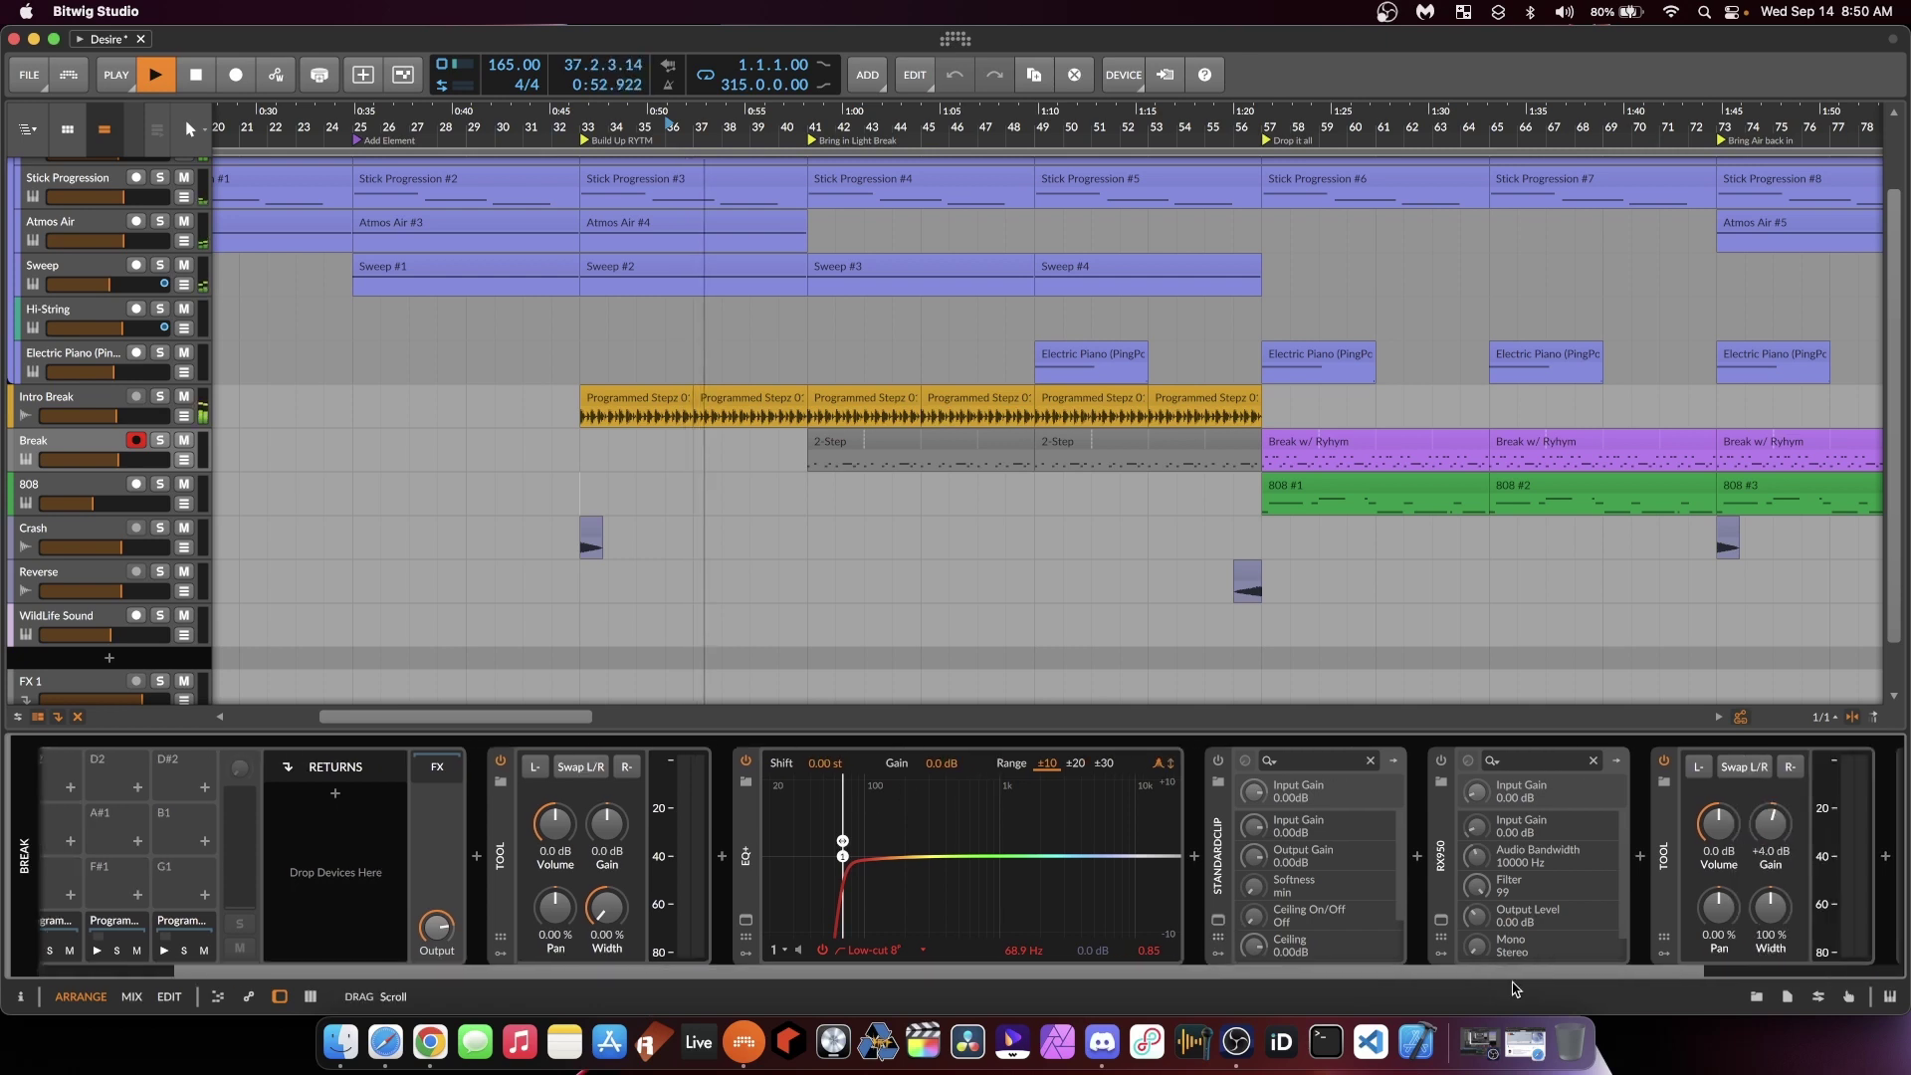
{"action": "scroll", "coordinate": [1360, 976], "scroll_direction": "left", "scroll_amount": 5}
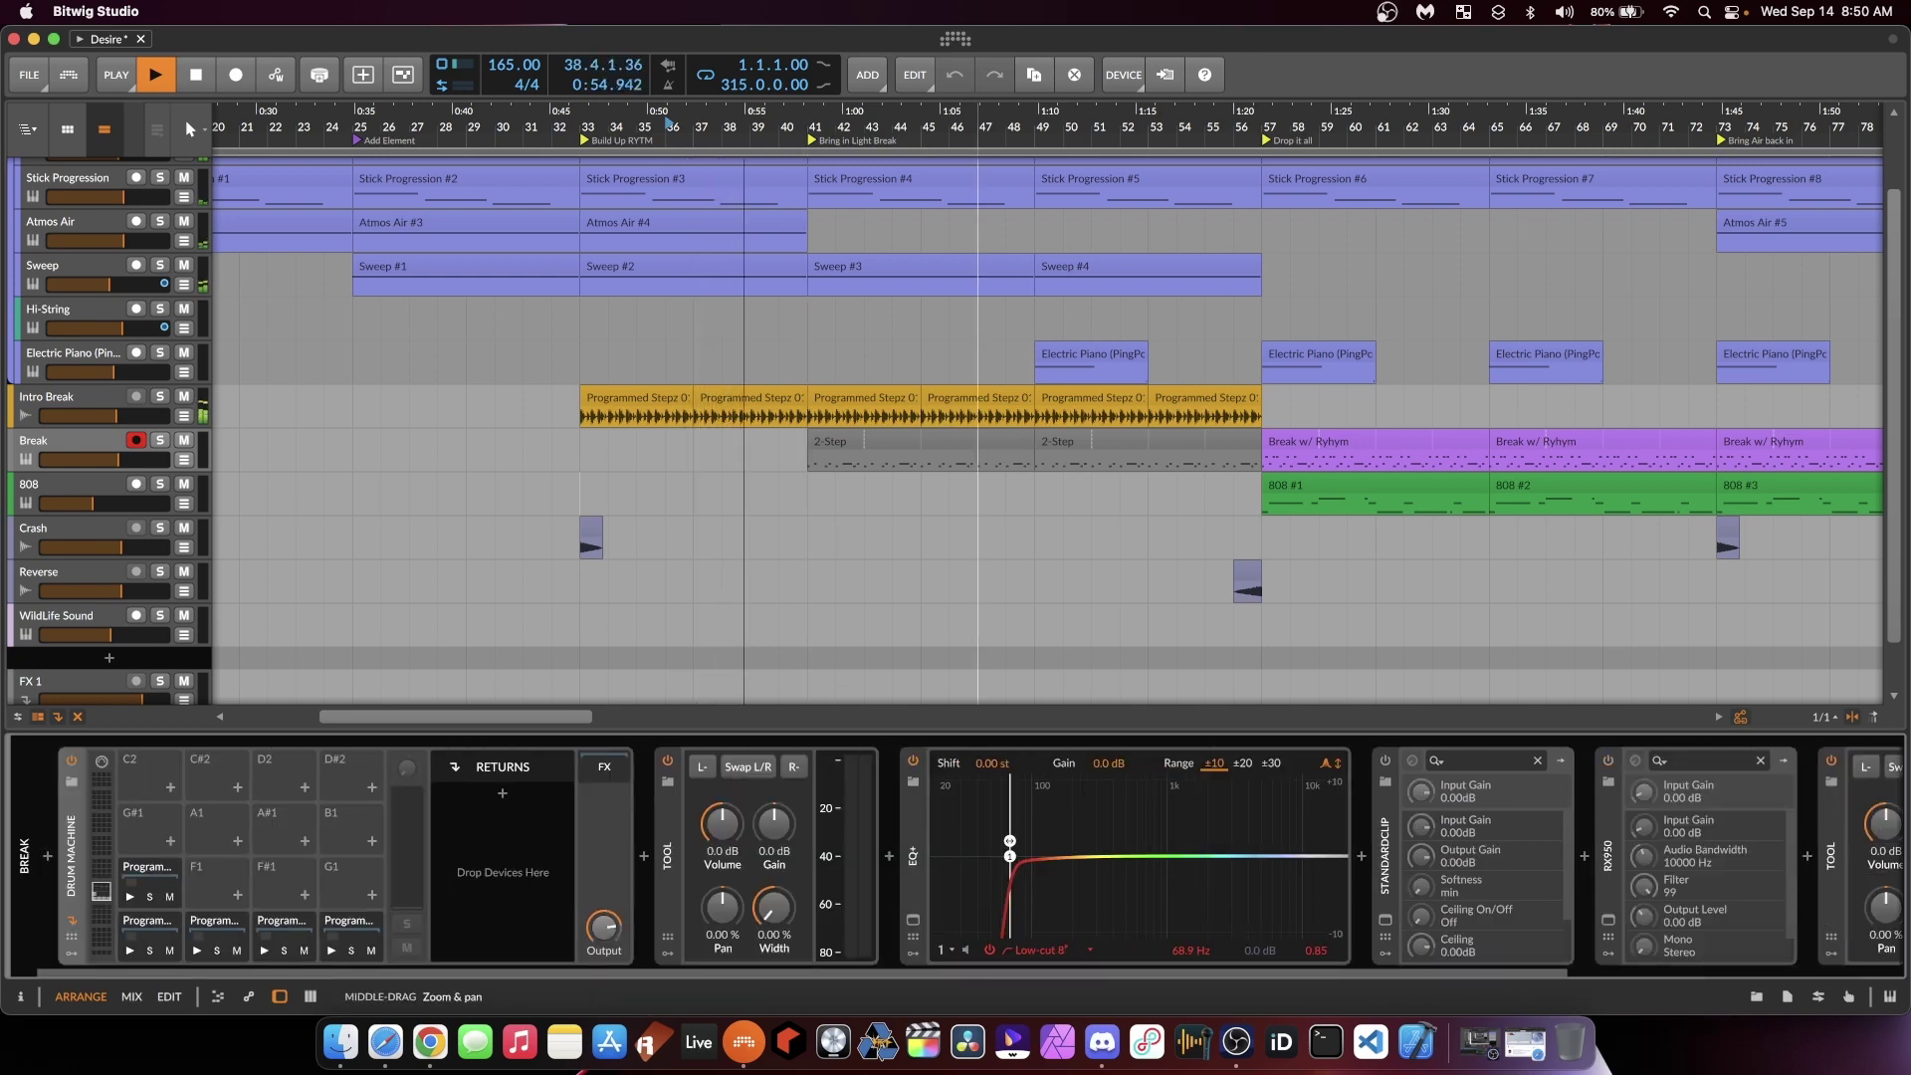
{"action": "scroll", "coordinate": [953, 562], "scroll_direction": "right", "scroll_amount": 5}
{"action": "scroll", "coordinate": [797, 557], "scroll_direction": "up", "scroll_amount": 2}
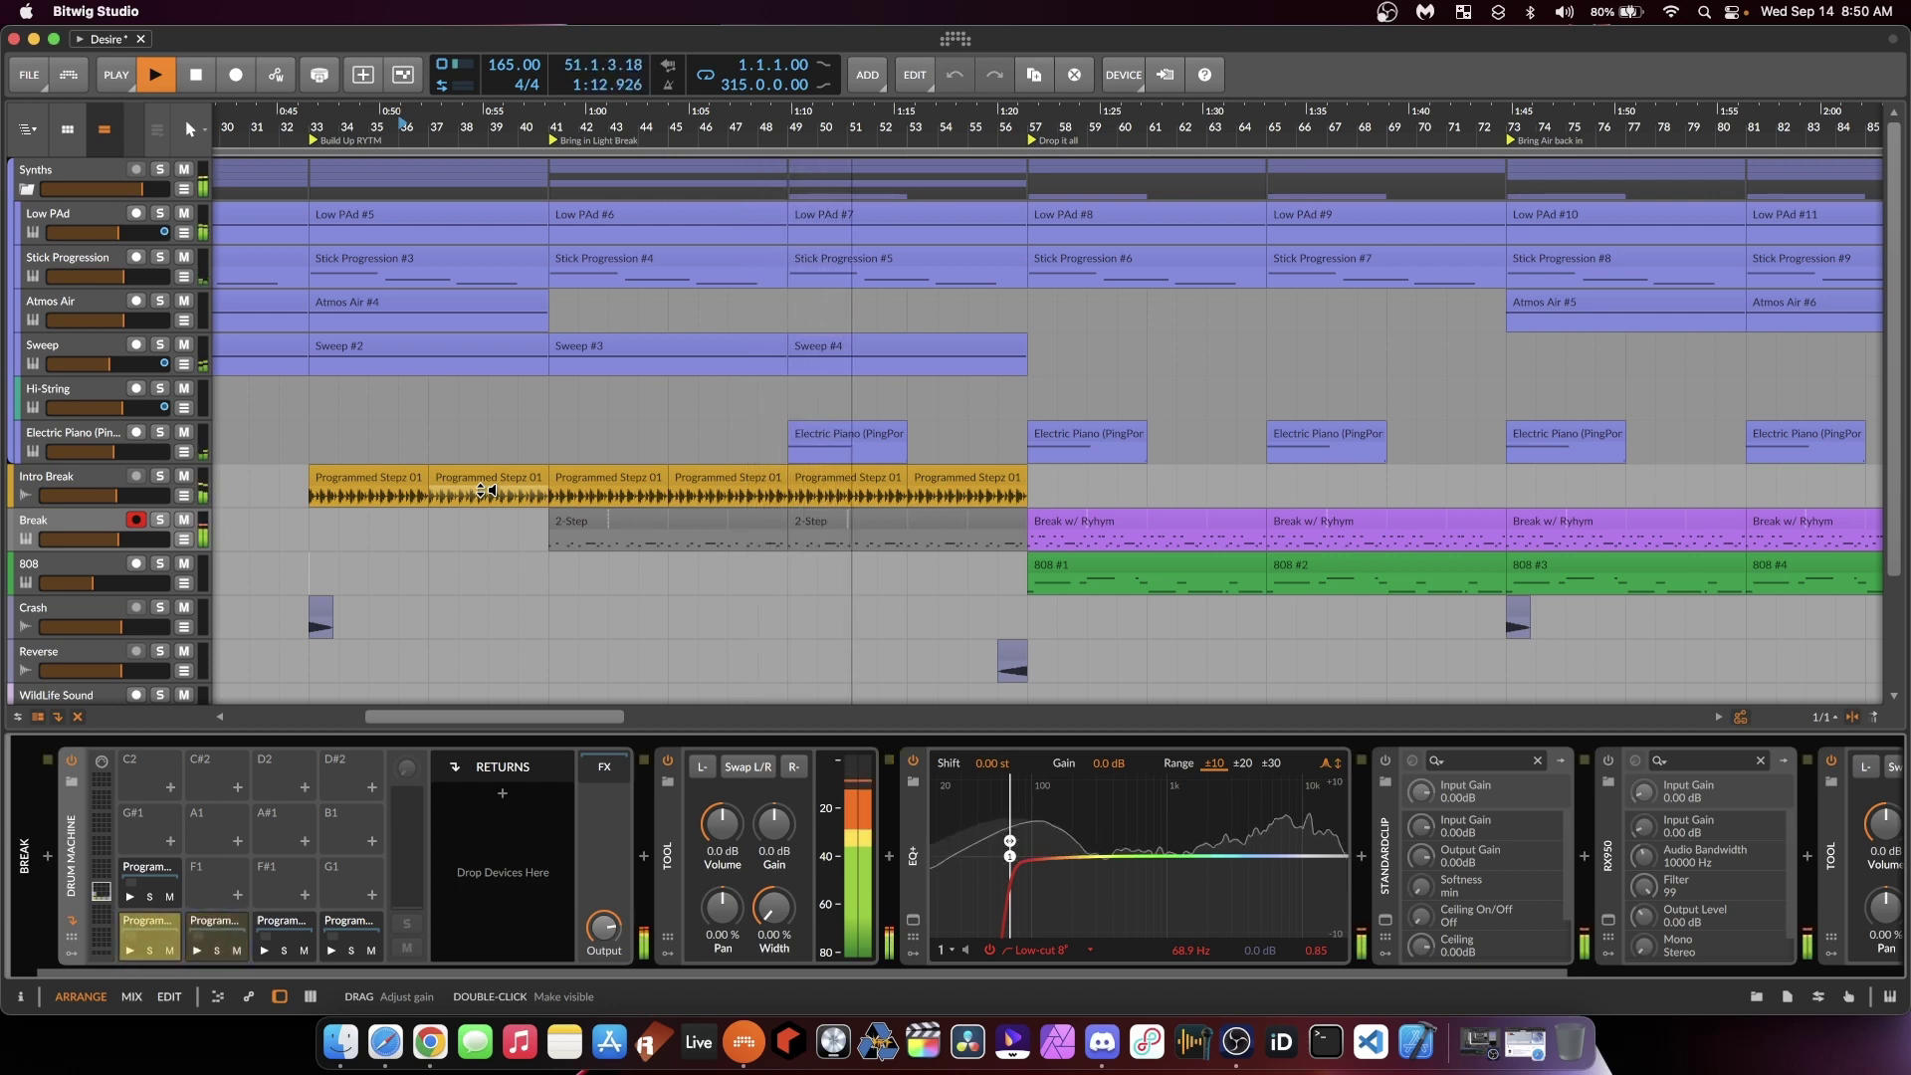
{"action": "key", "text": "space"}
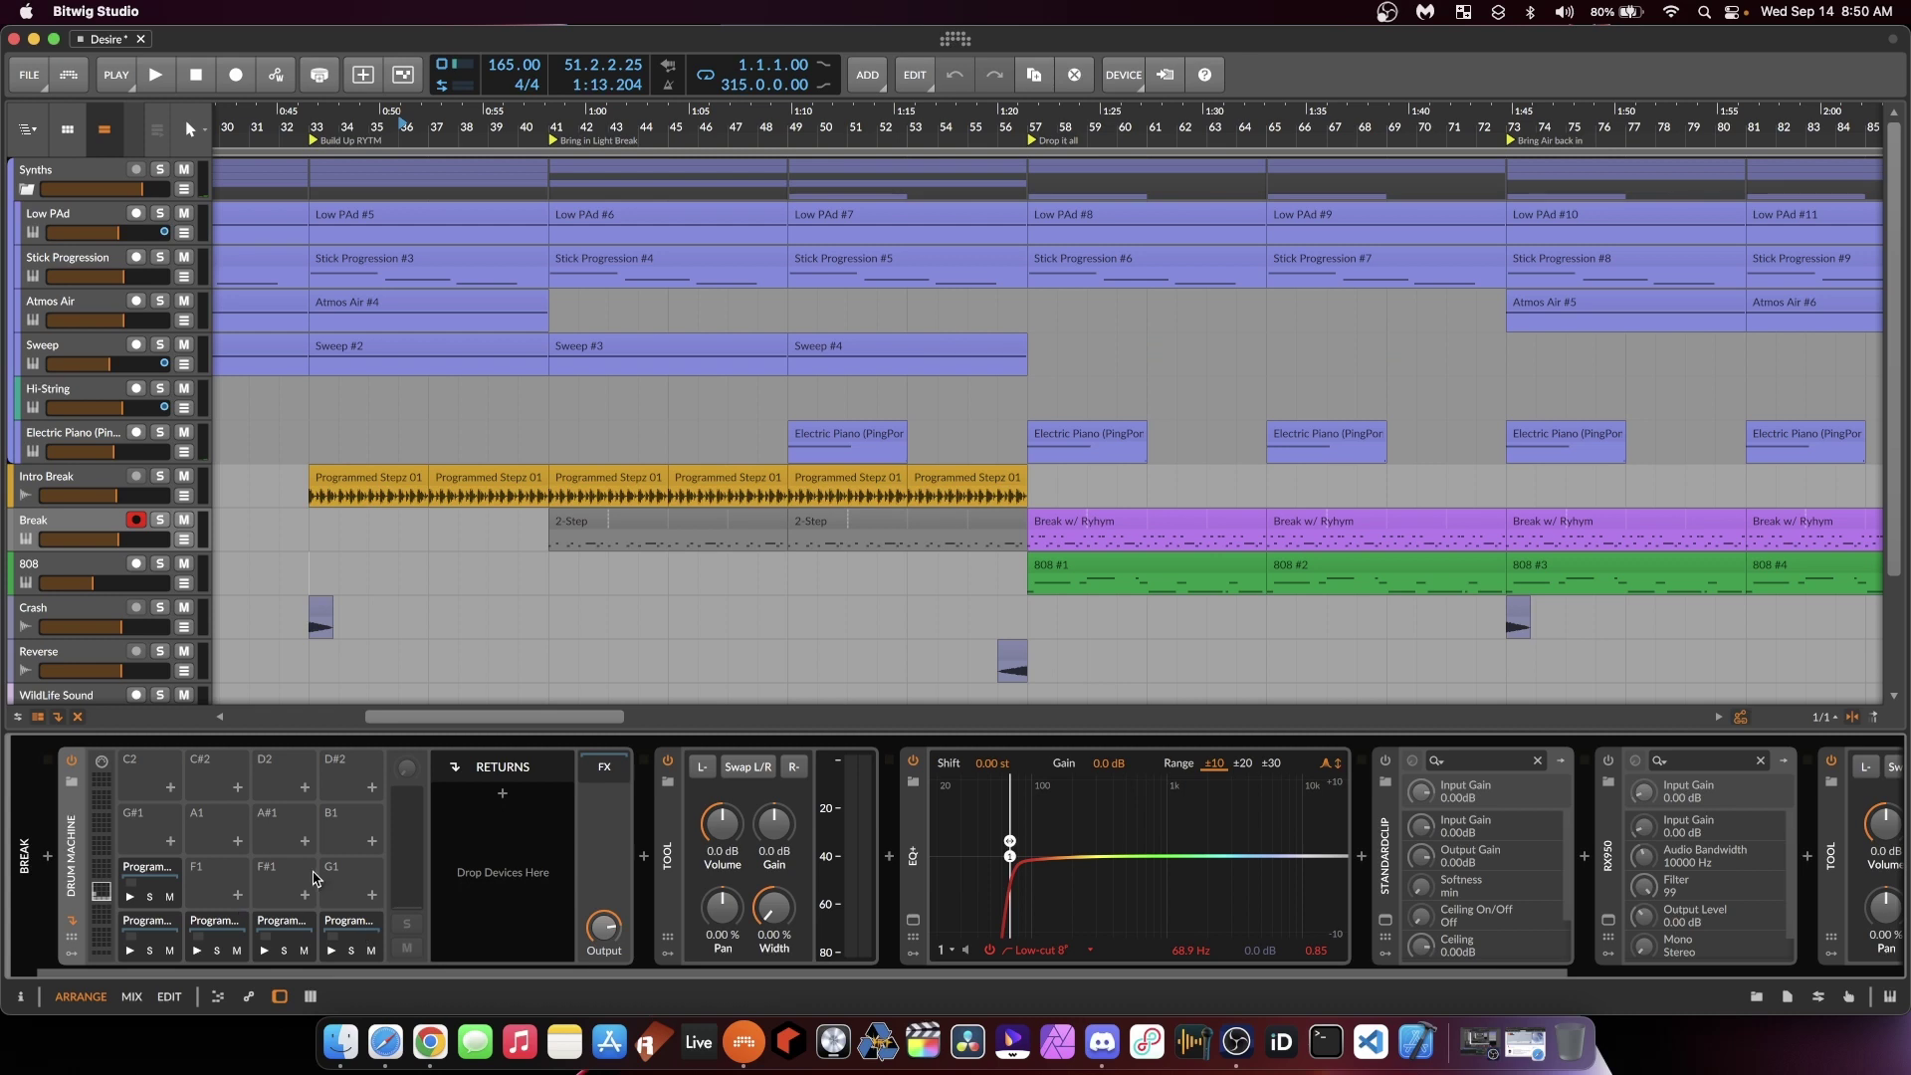
Step: Open The Glue compressor on the Break track and play the arrangement from bar 41
{"action": "left_click", "coordinate": [1036, 983]}
{"action": "left_click_drag", "start_coordinate": [1073, 979], "coordinate": [1406, 978]}
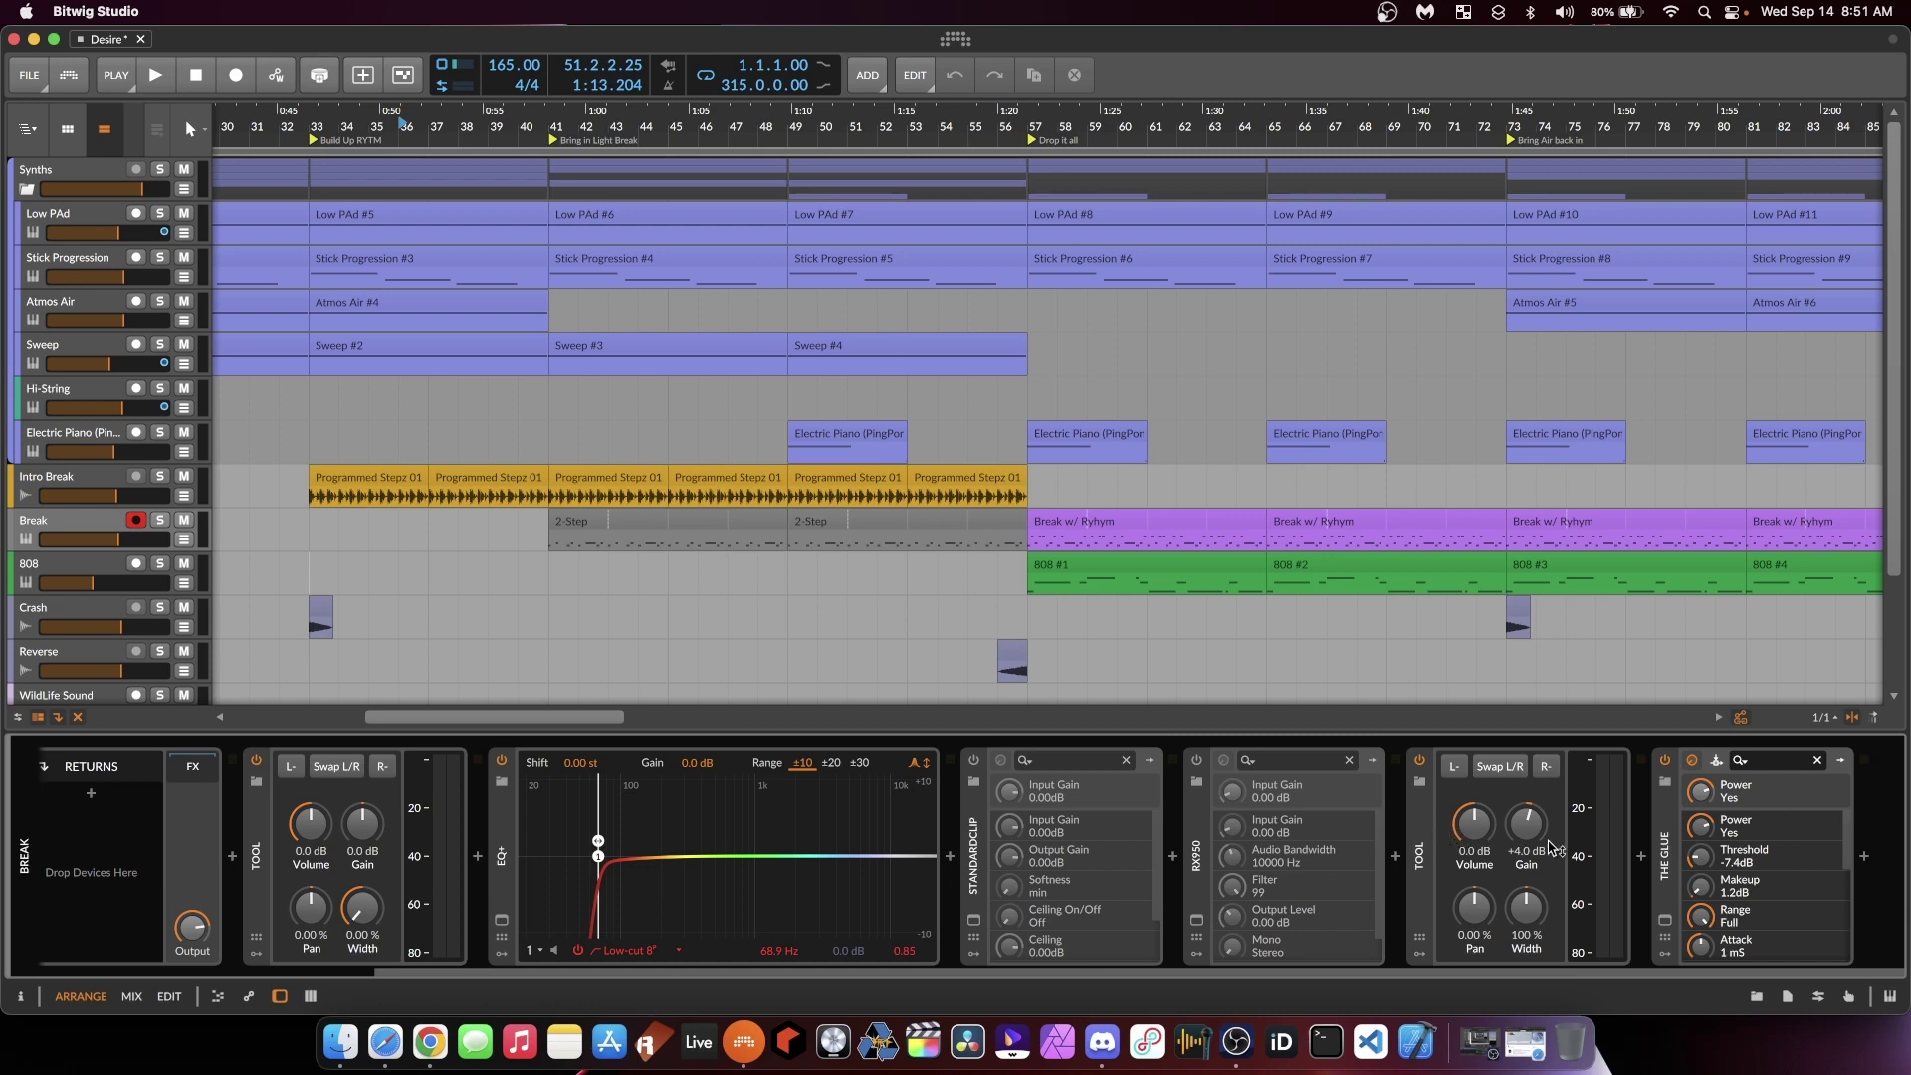
{"action": "left_click", "coordinate": [1665, 919]}
{"action": "left_click", "coordinate": [575, 140]}
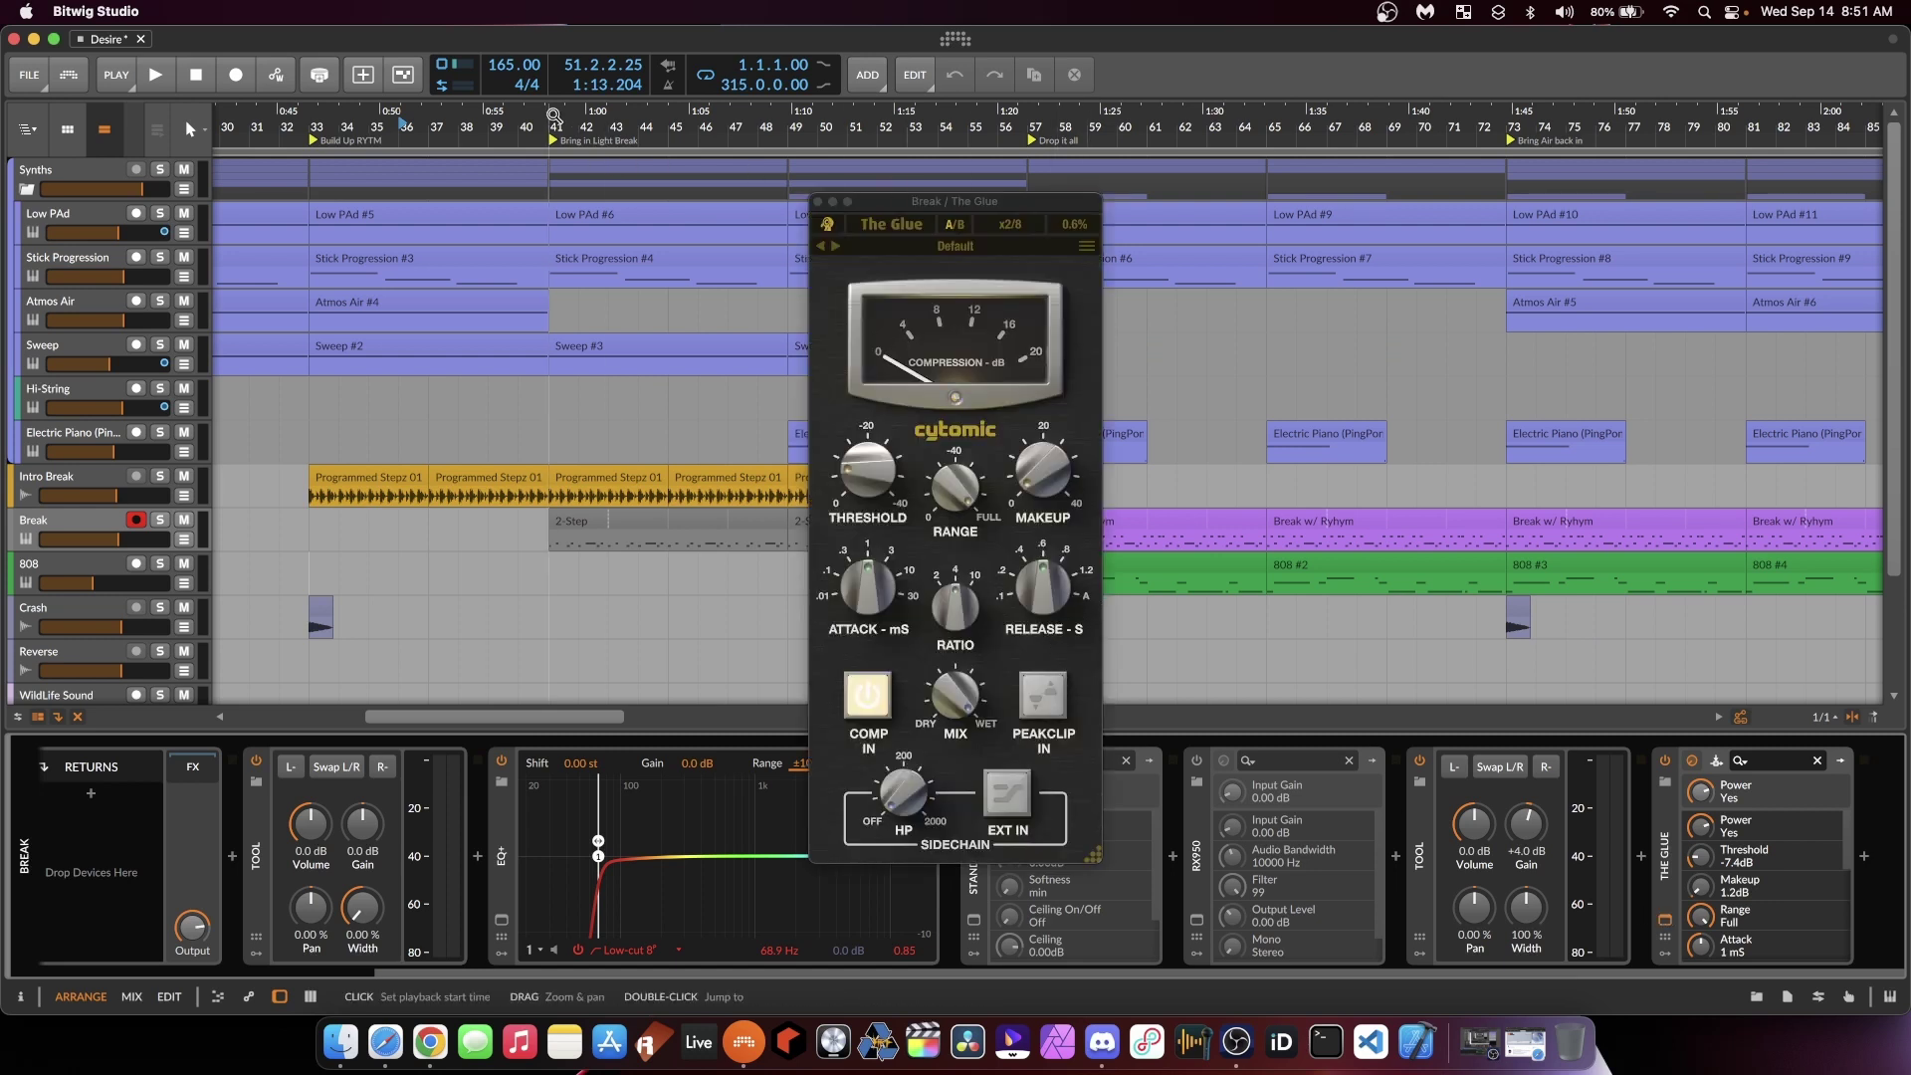
{"action": "key", "text": "space"}
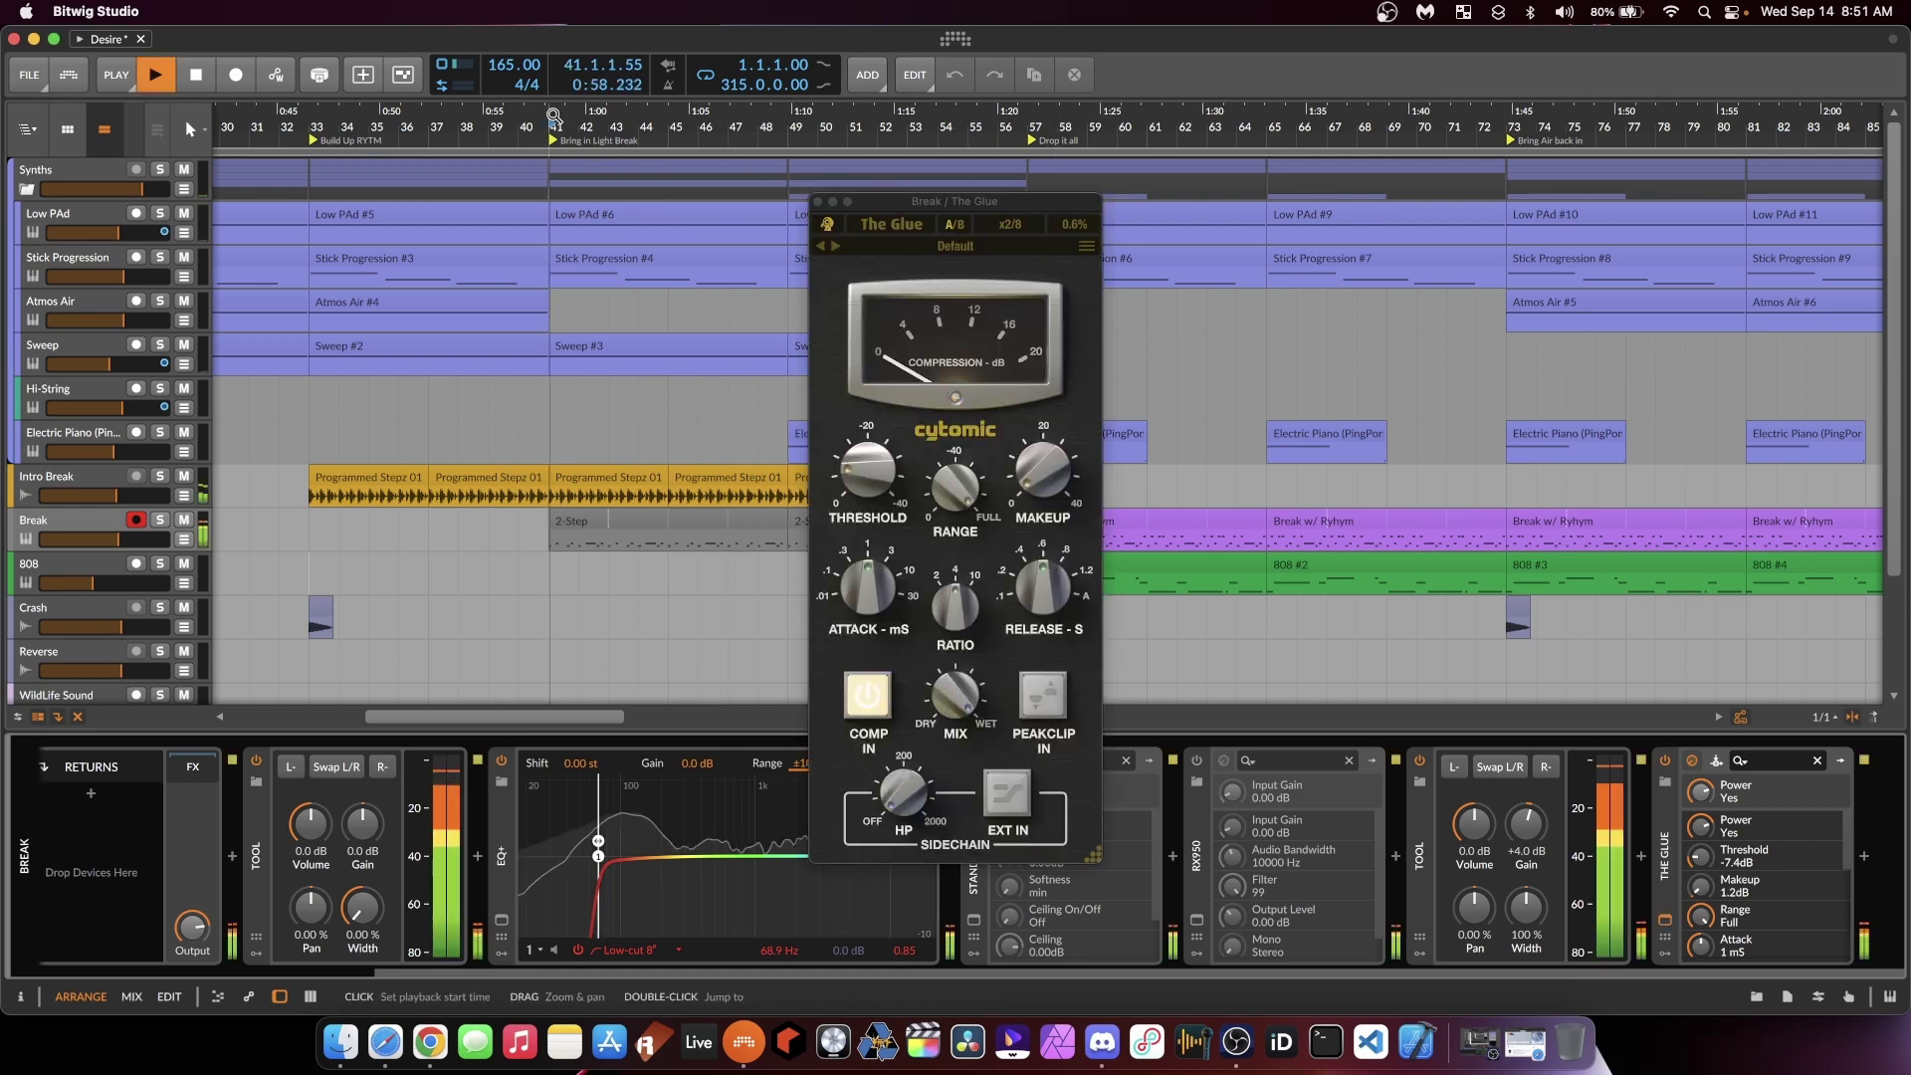
Step: Close The Glue window, audition the Break track soloed, replay it with Intro Break soloed too, and stop playback
{"action": "left_click", "coordinate": [818, 201]}
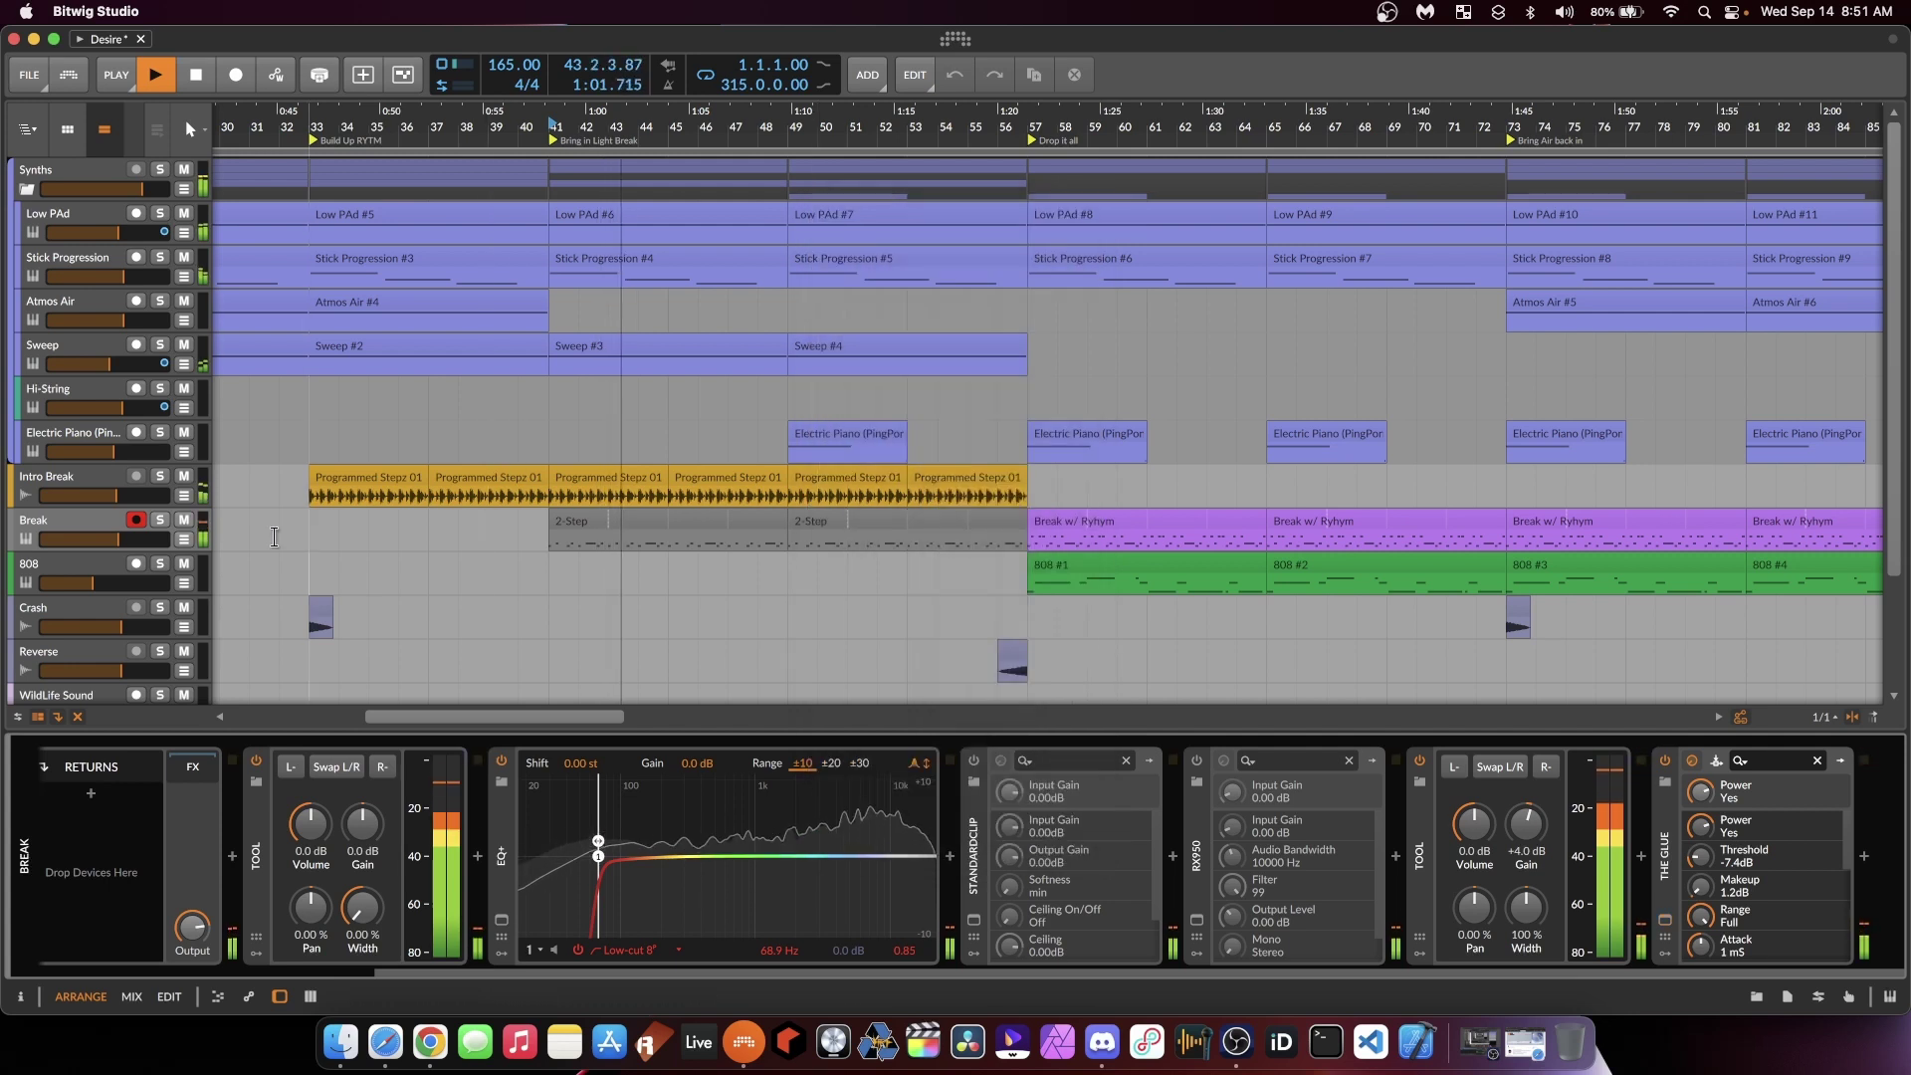
{"action": "left_click", "coordinate": [160, 521]}
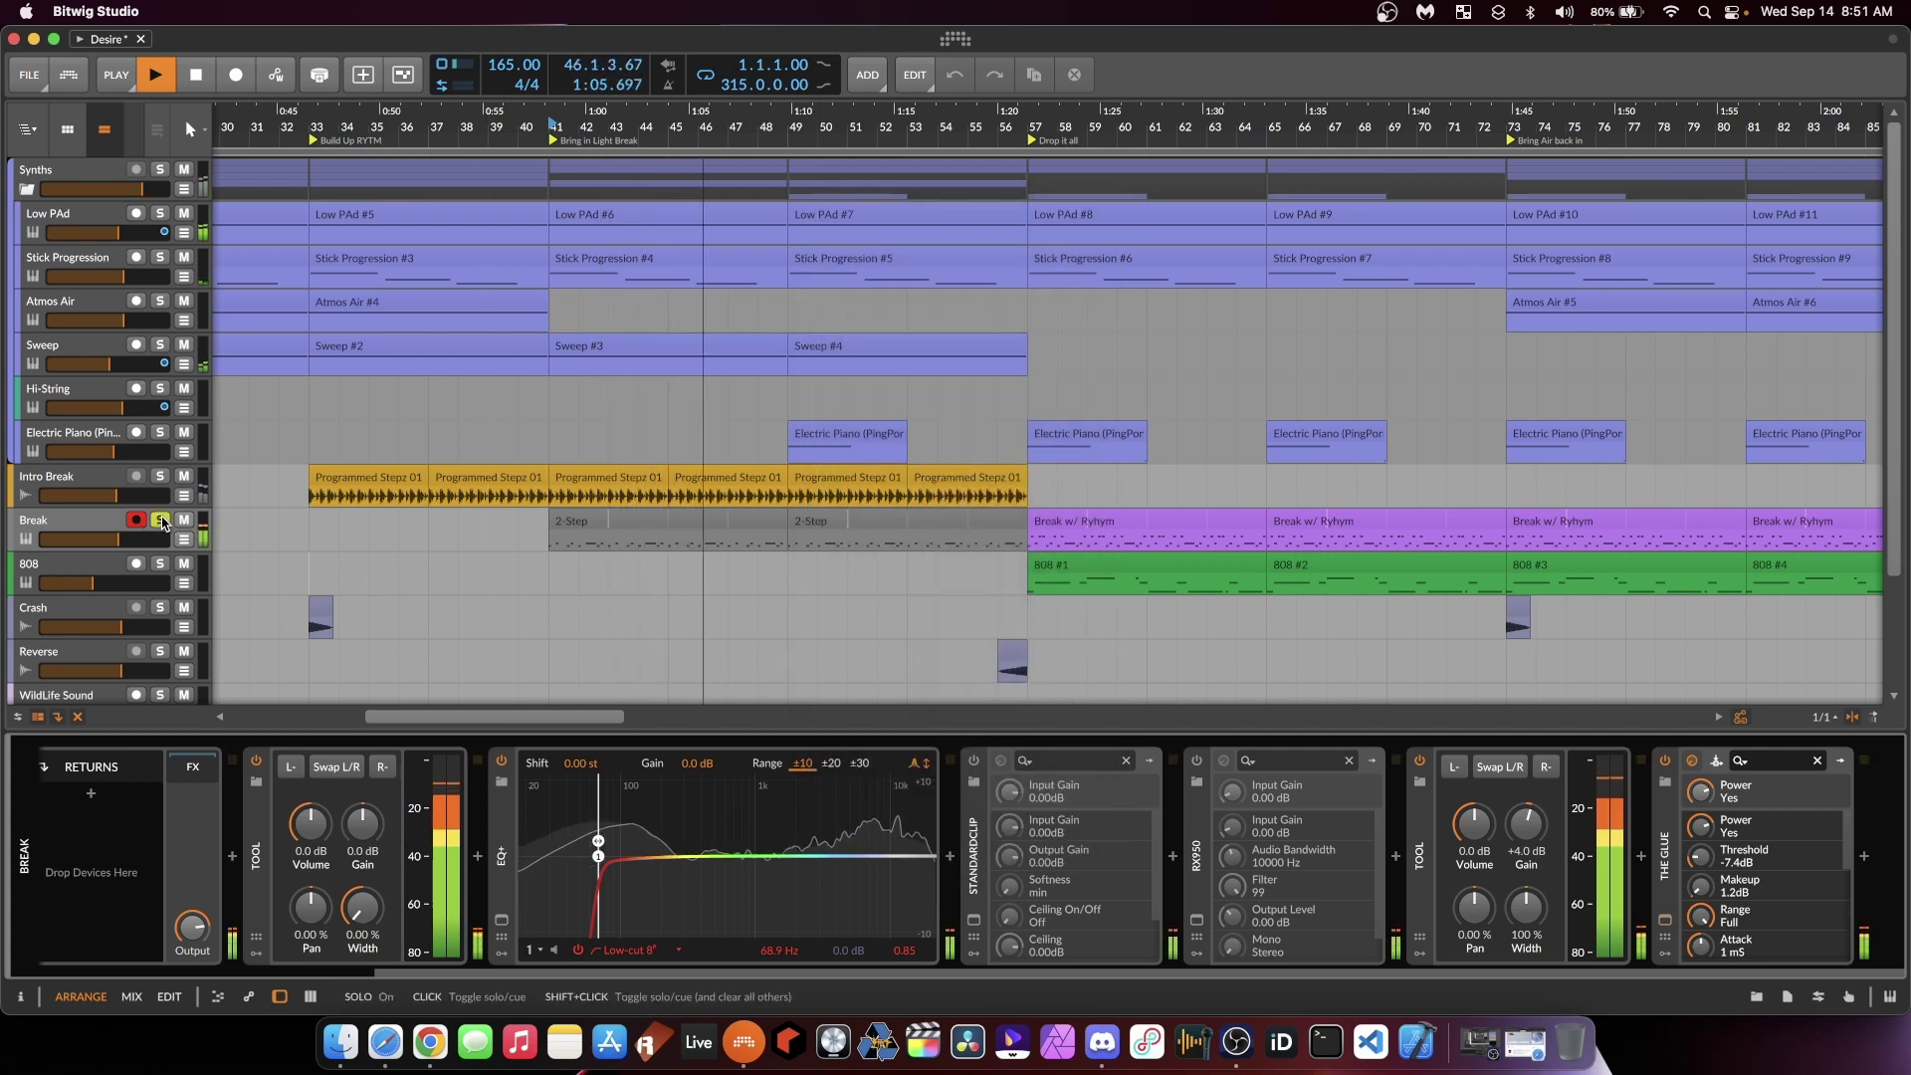
{"action": "key", "text": "space"}
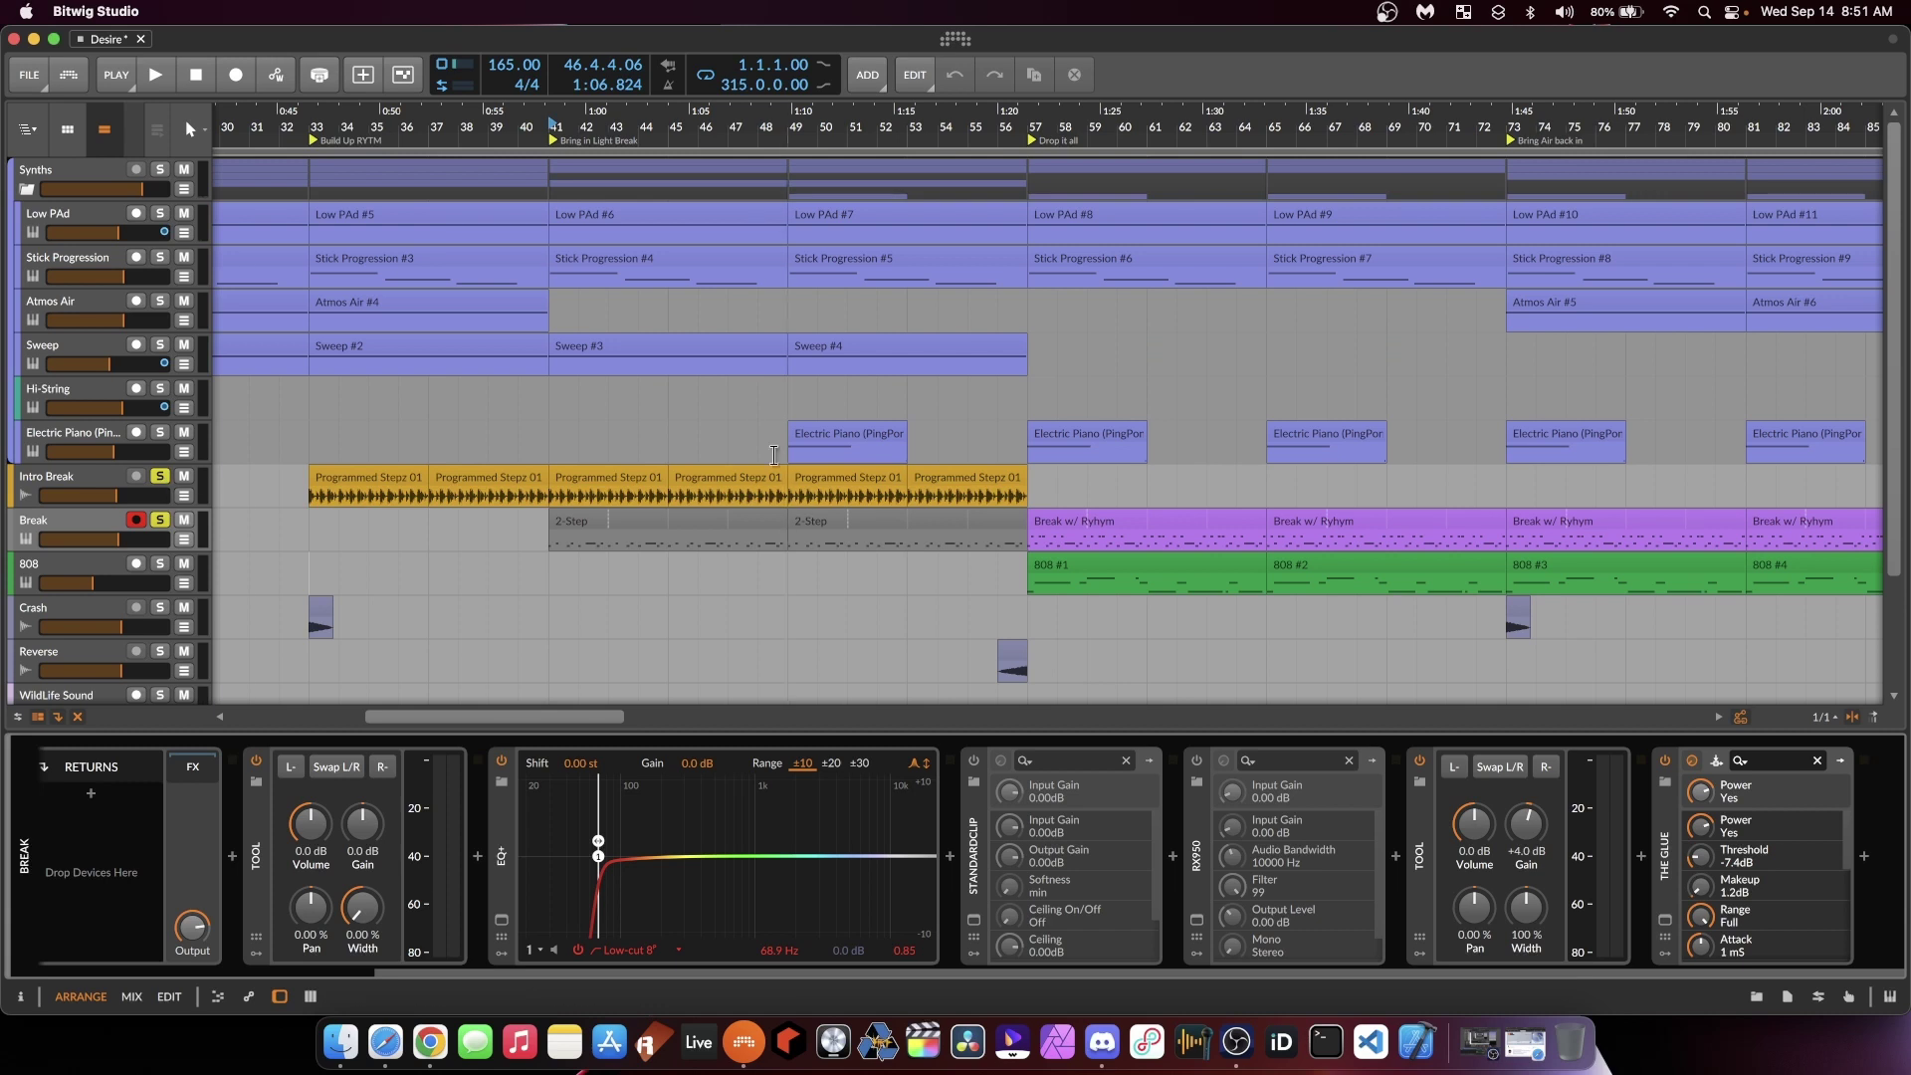
{"action": "key", "text": "space"}
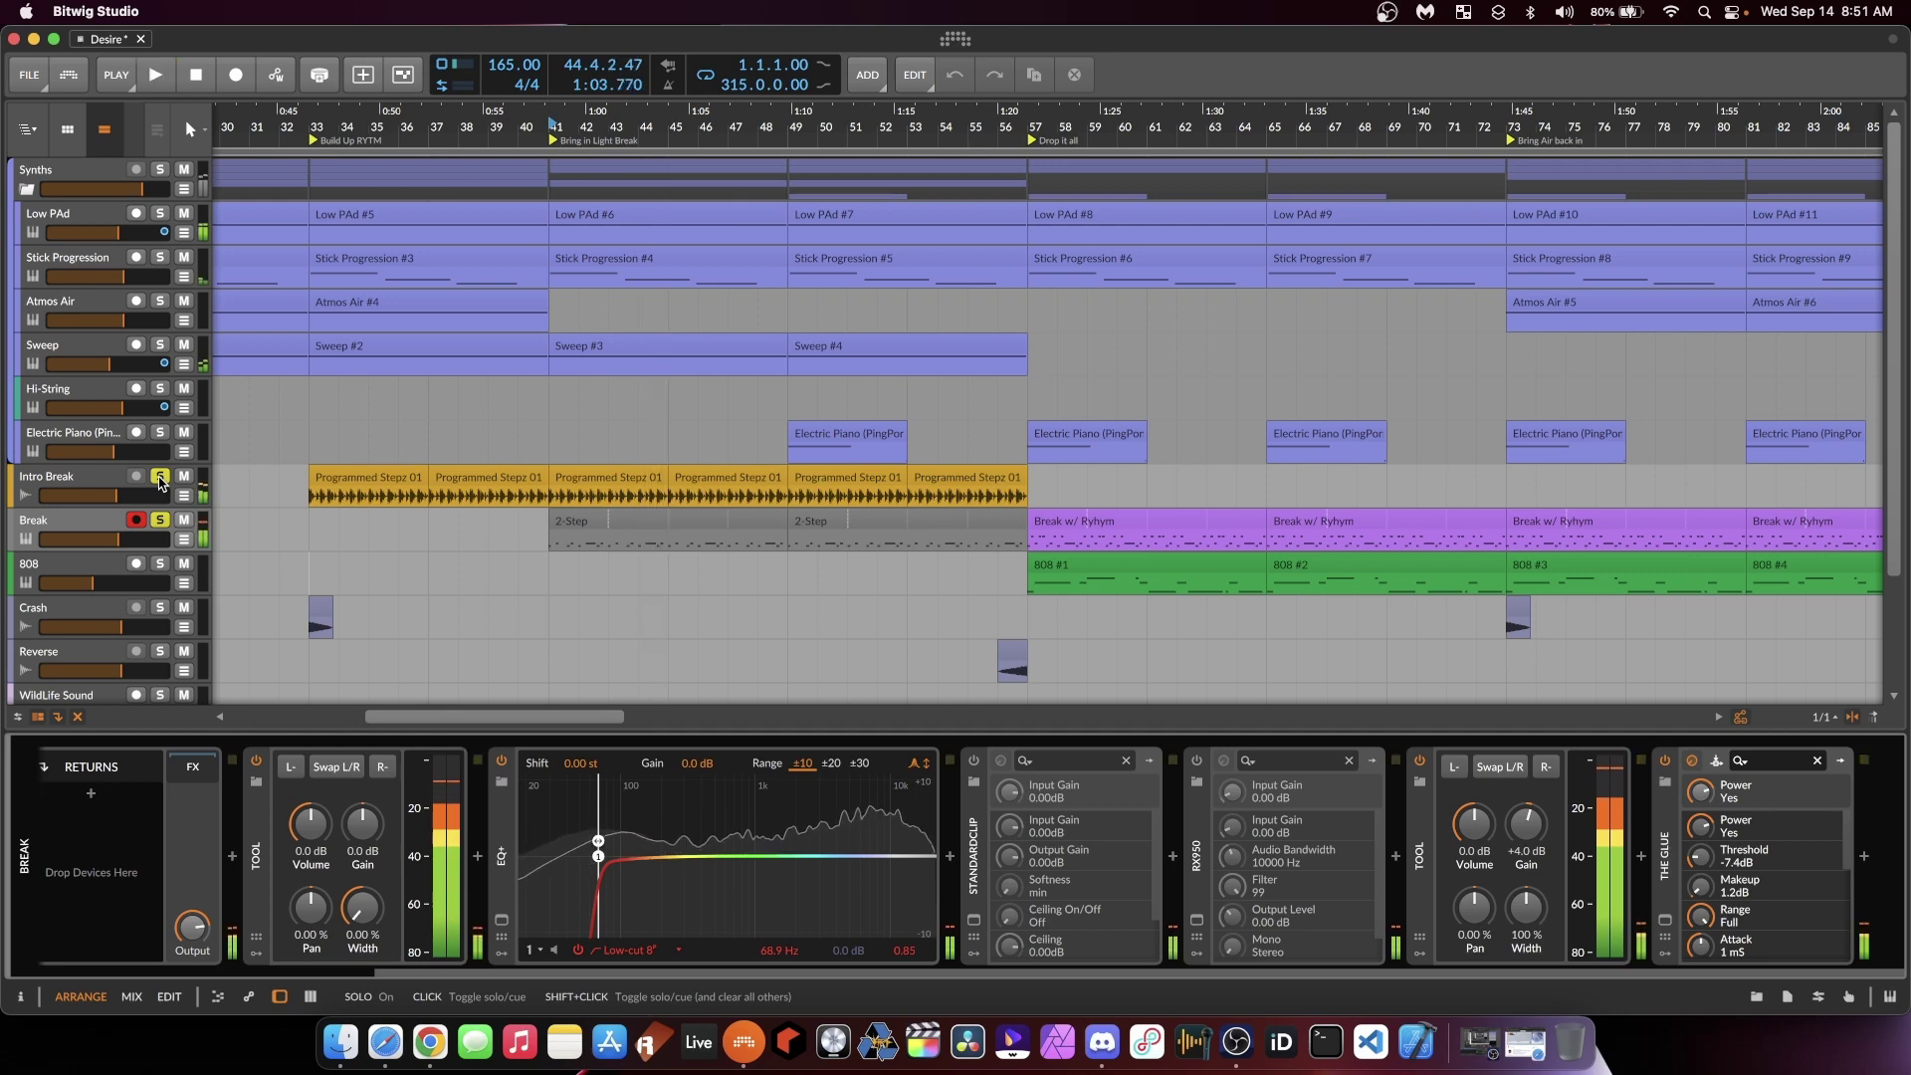
{"action": "key", "text": "space"}
Step: Select the Electric Piano track and audition it soloed from bar 49, comparing the sound with the Strum device off and on
{"action": "scroll", "coordinate": [916, 576], "scroll_direction": "right", "scroll_amount": 2}
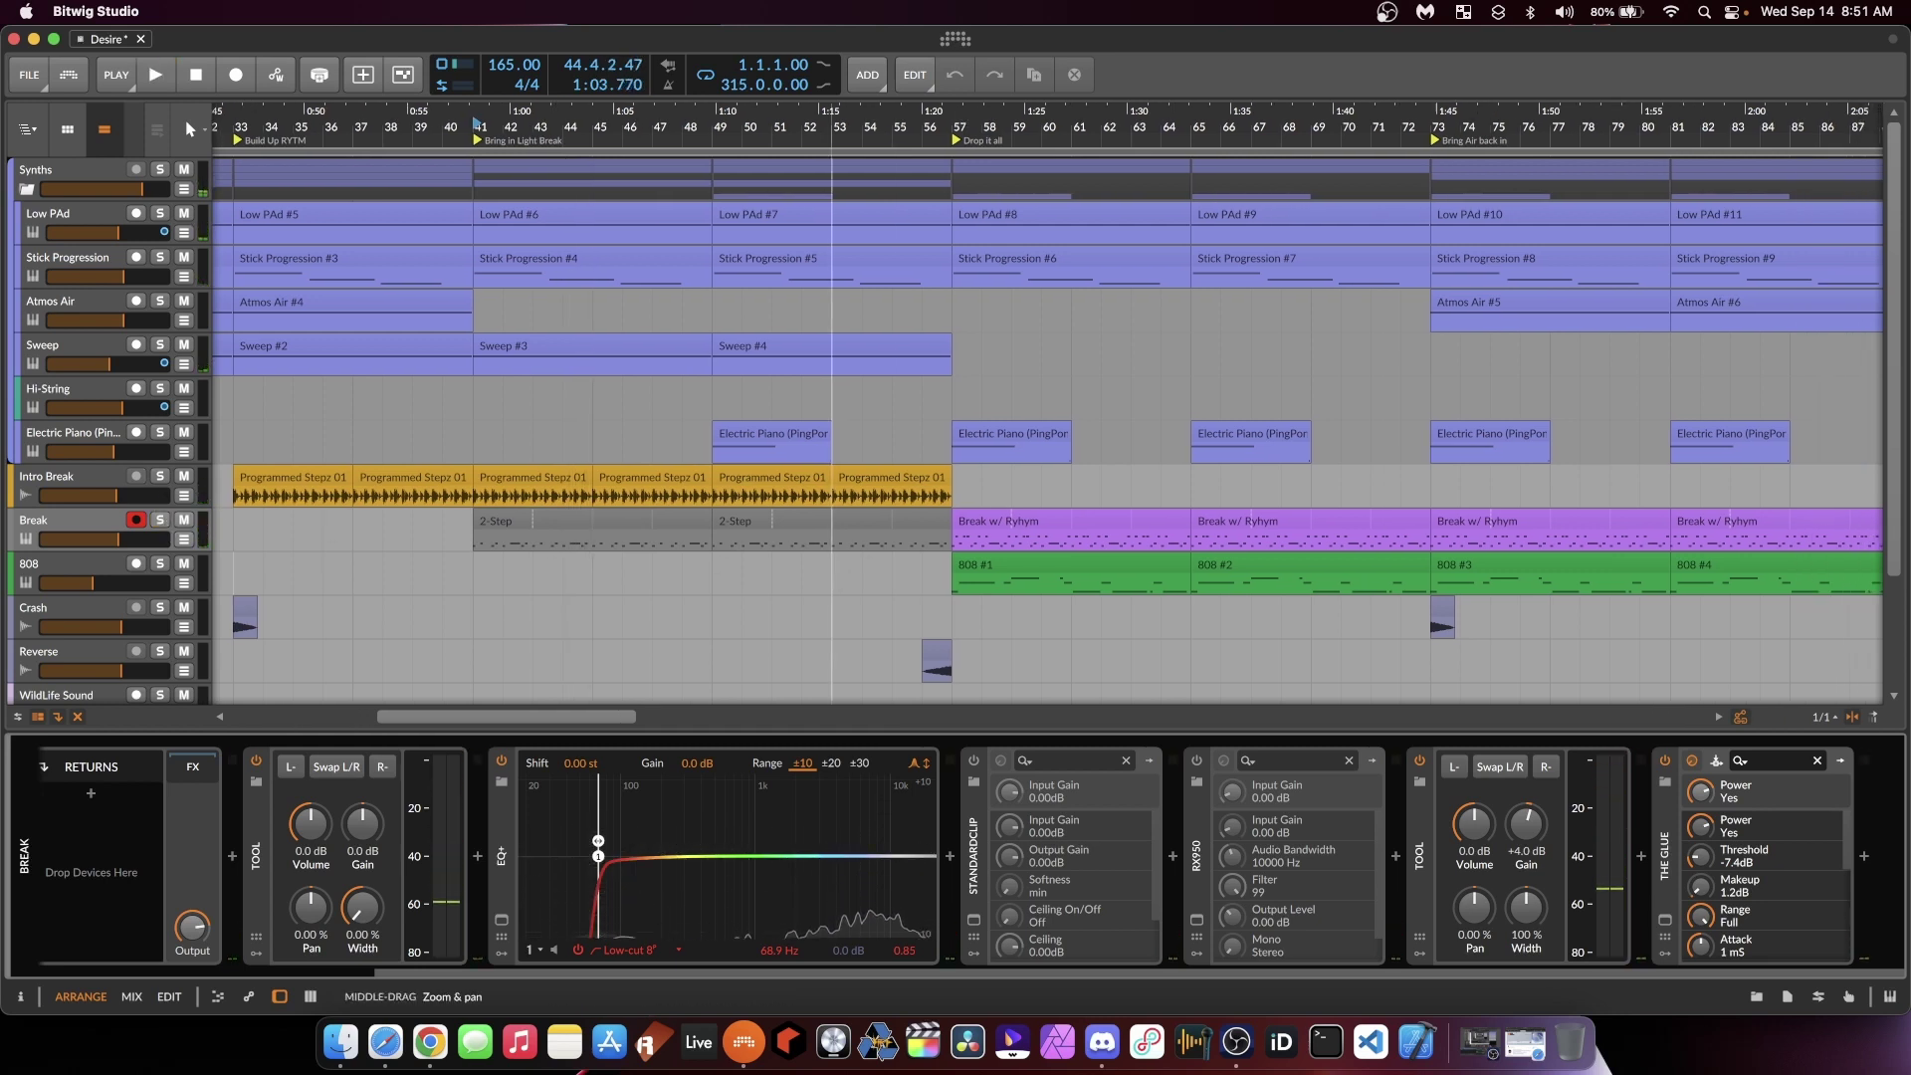
{"action": "left_click", "coordinate": [714, 541]}
{"action": "left_click", "coordinate": [96, 456]}
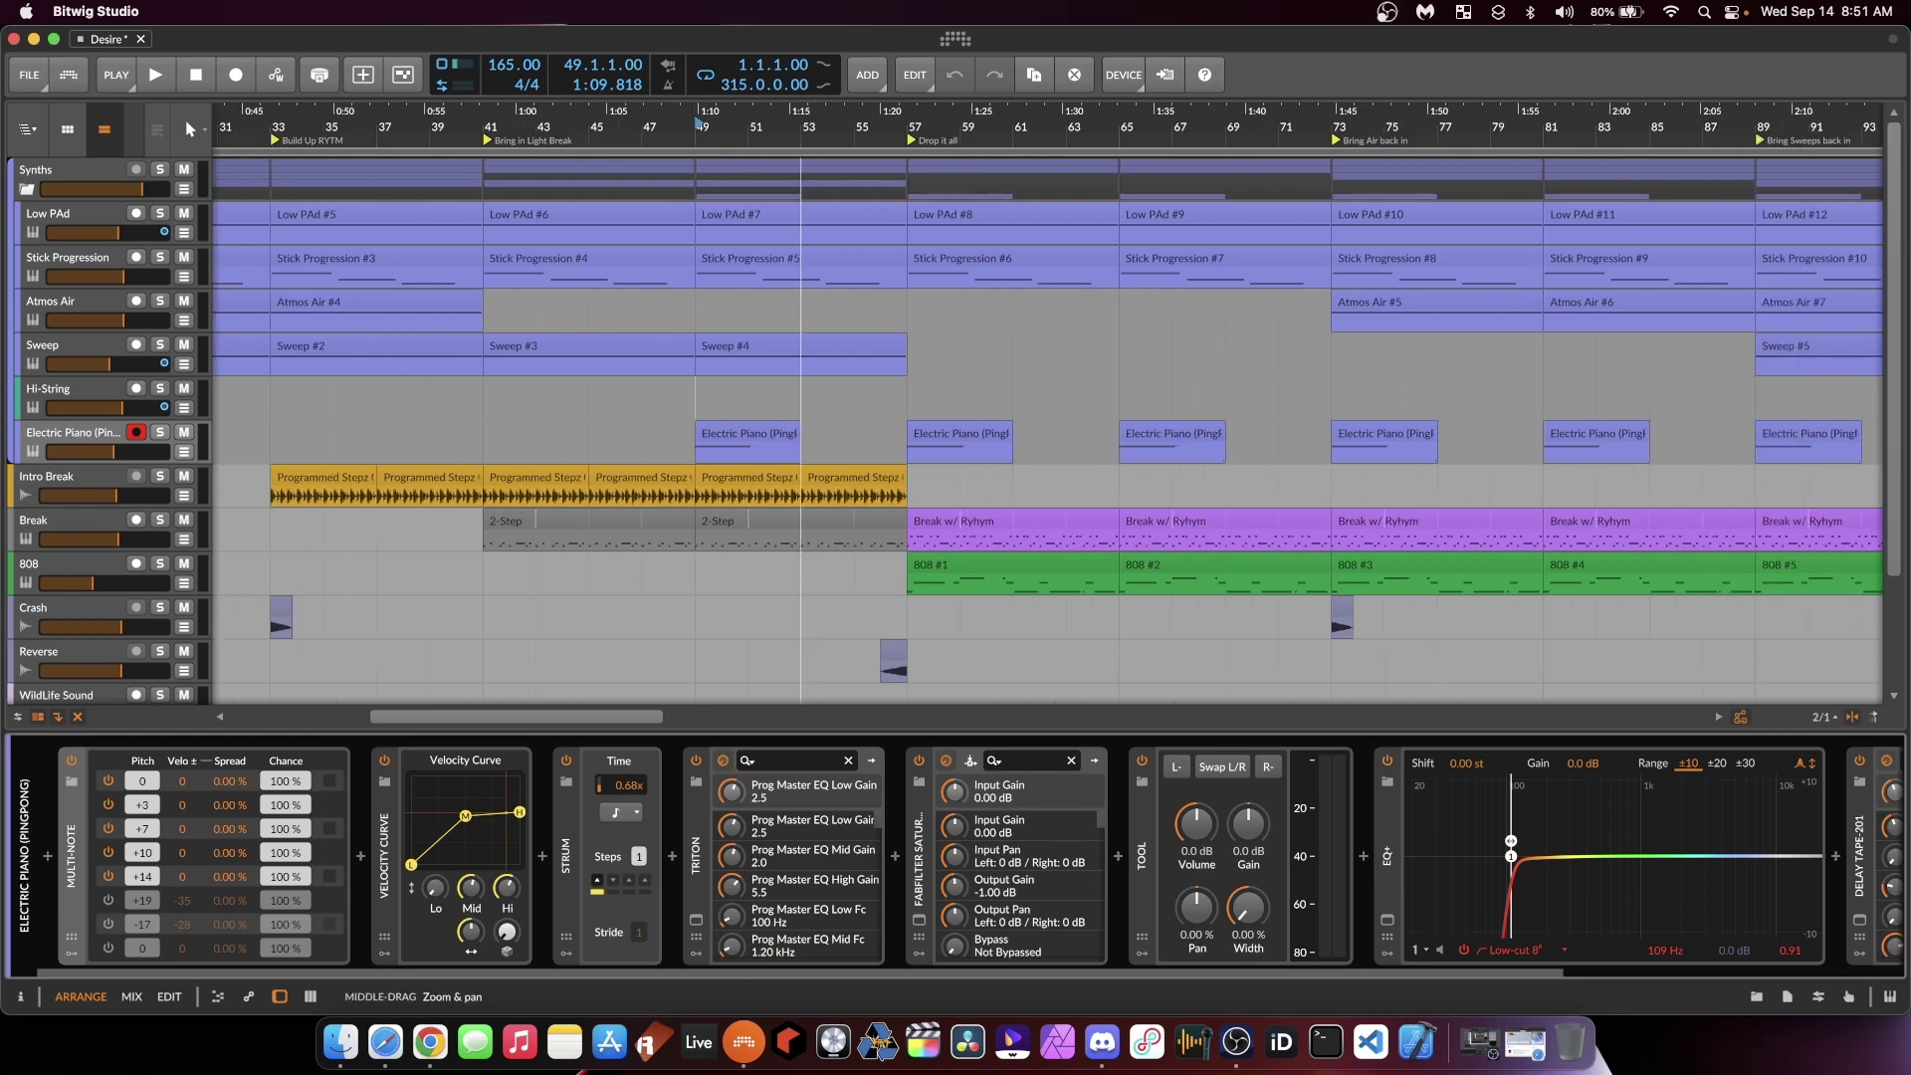
{"action": "scroll", "coordinate": [878, 483], "scroll_direction": "down", "scroll_amount": 2}
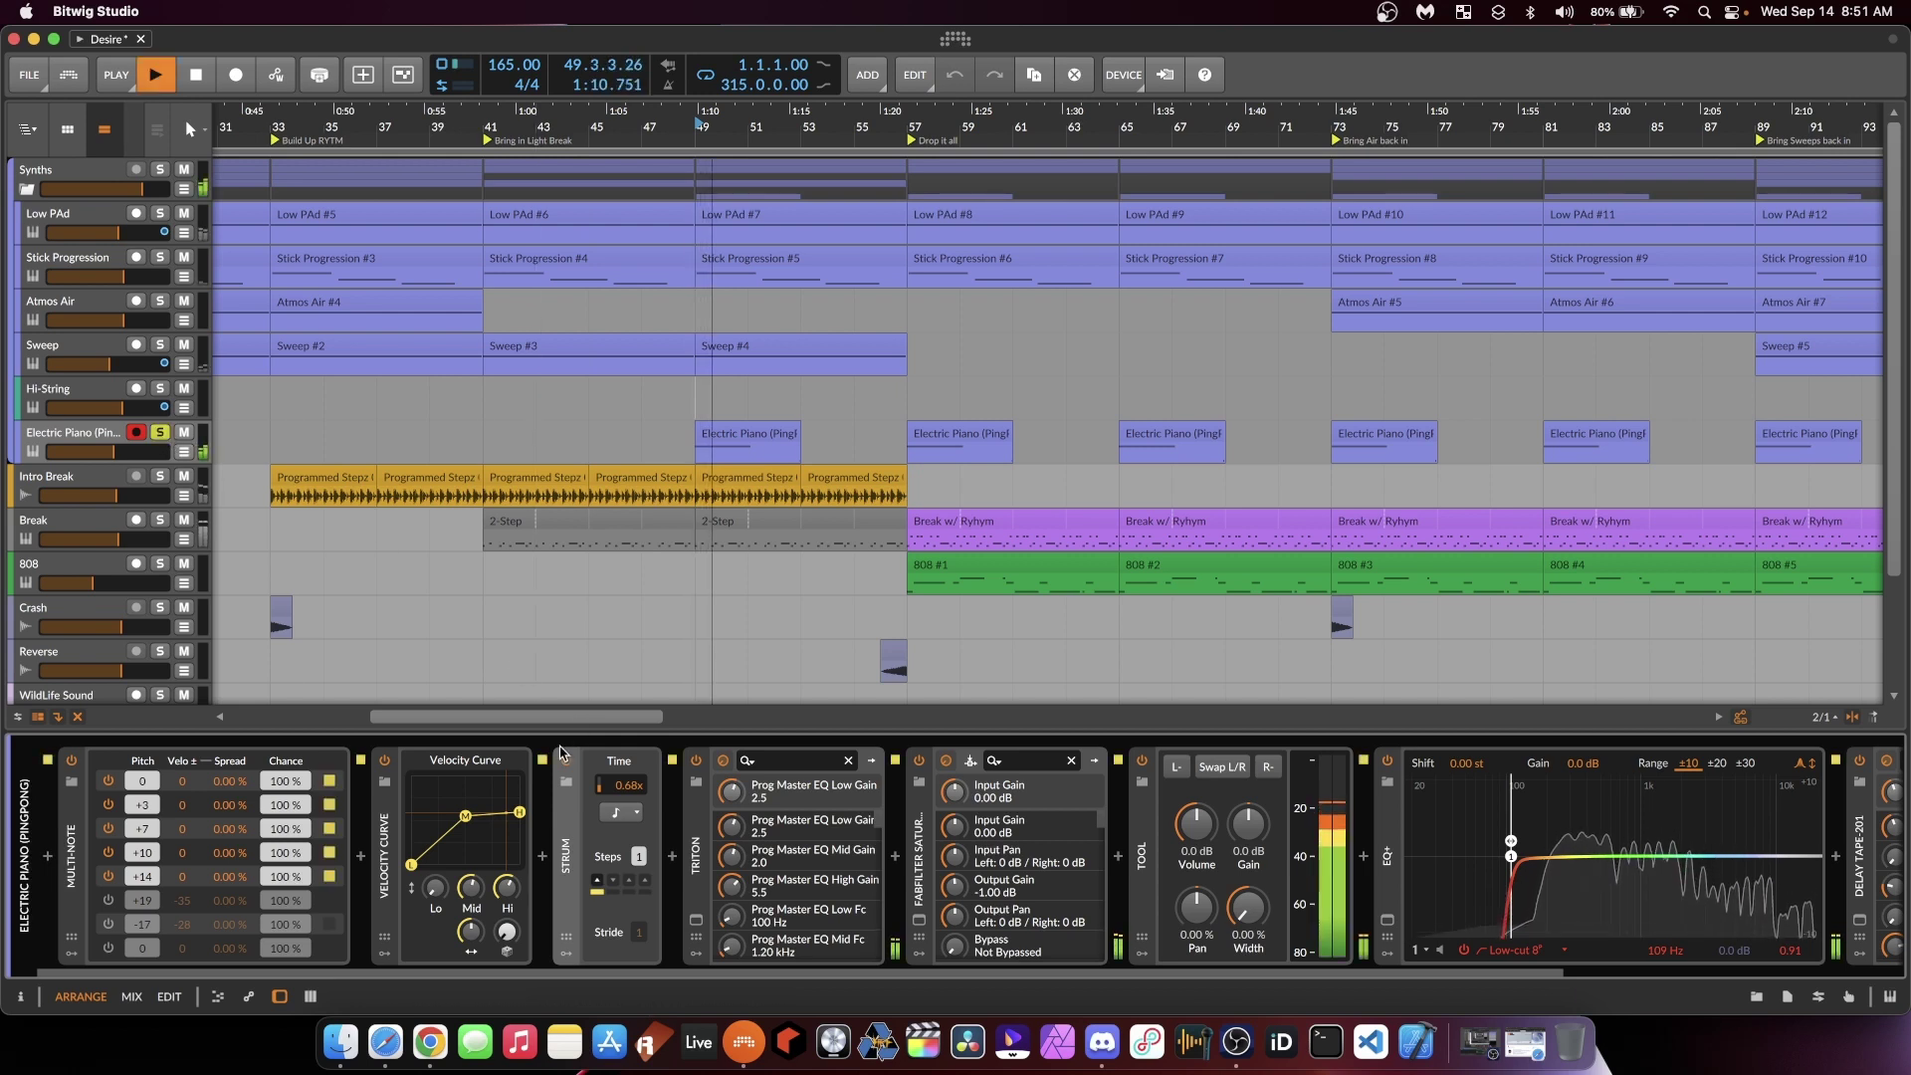
{"action": "key", "text": "space"}
{"action": "key", "text": "space"}
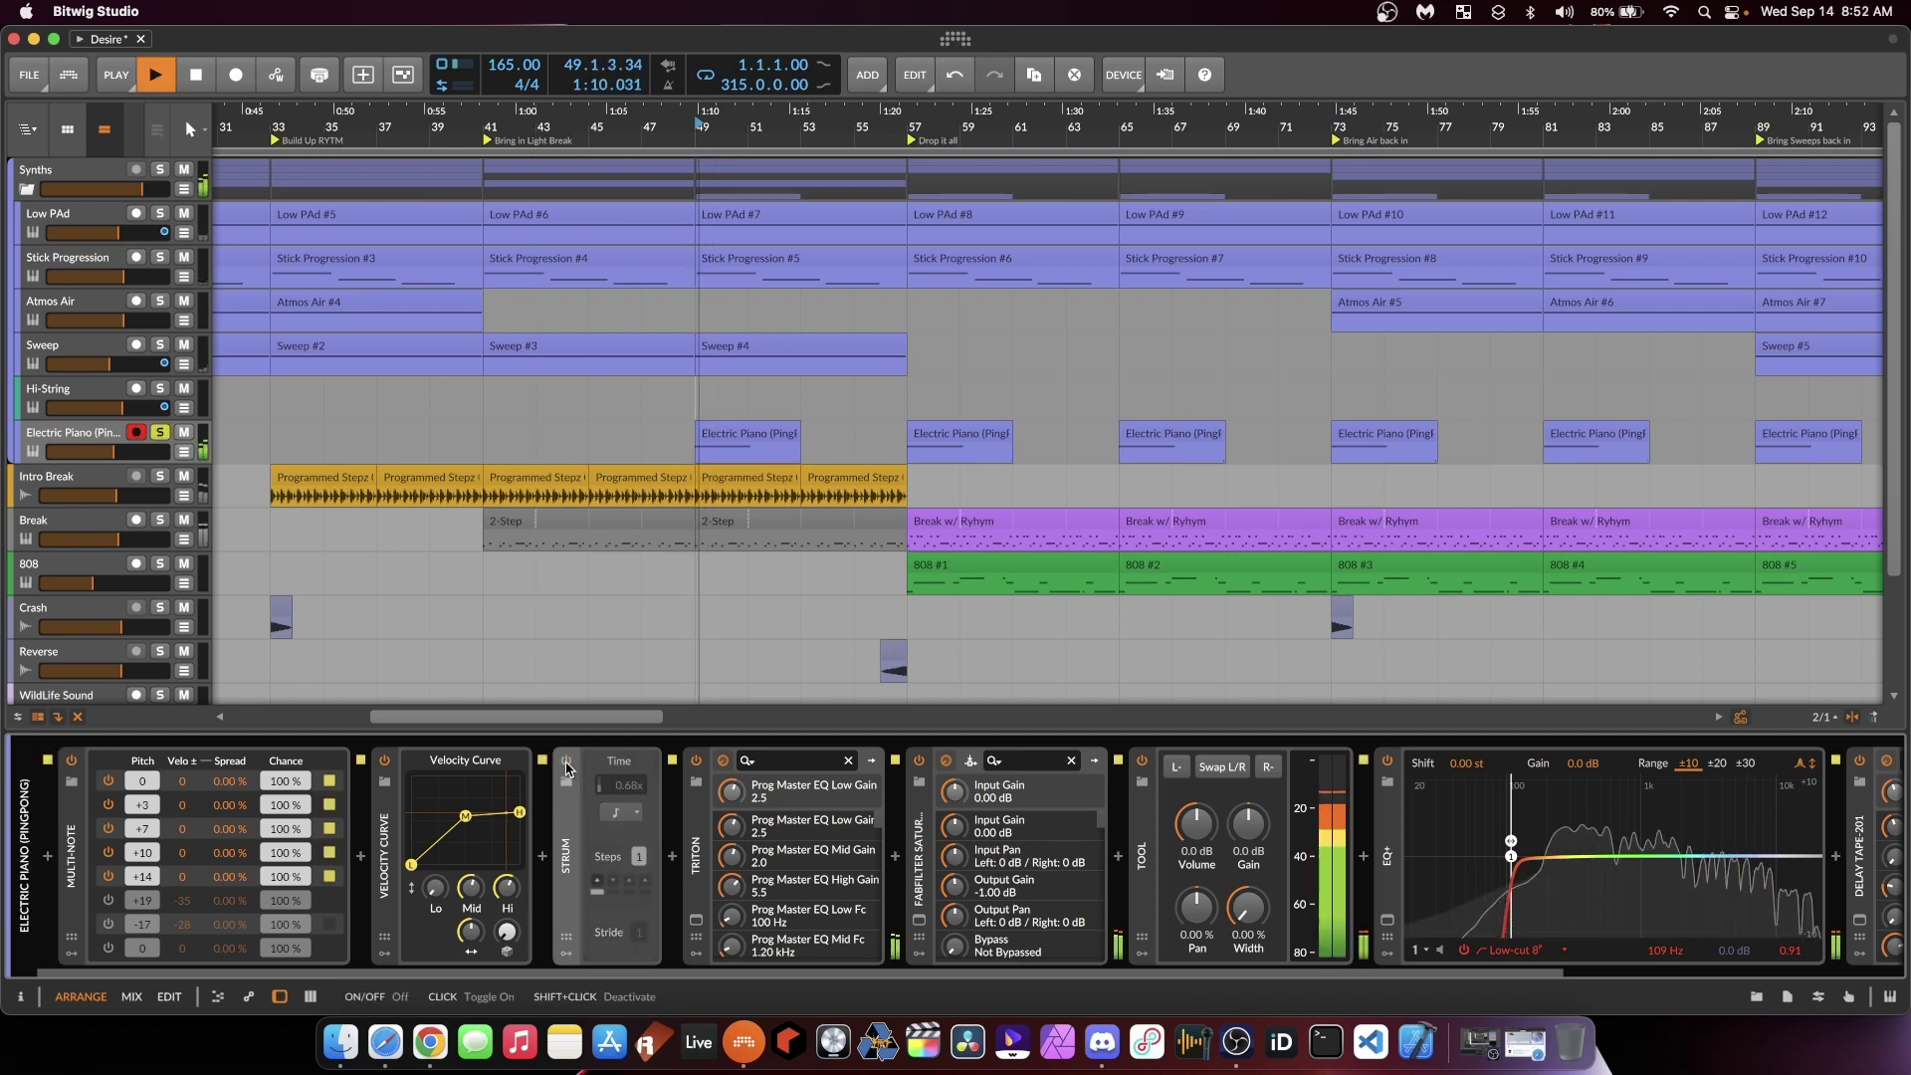
{"action": "key", "text": "space"}
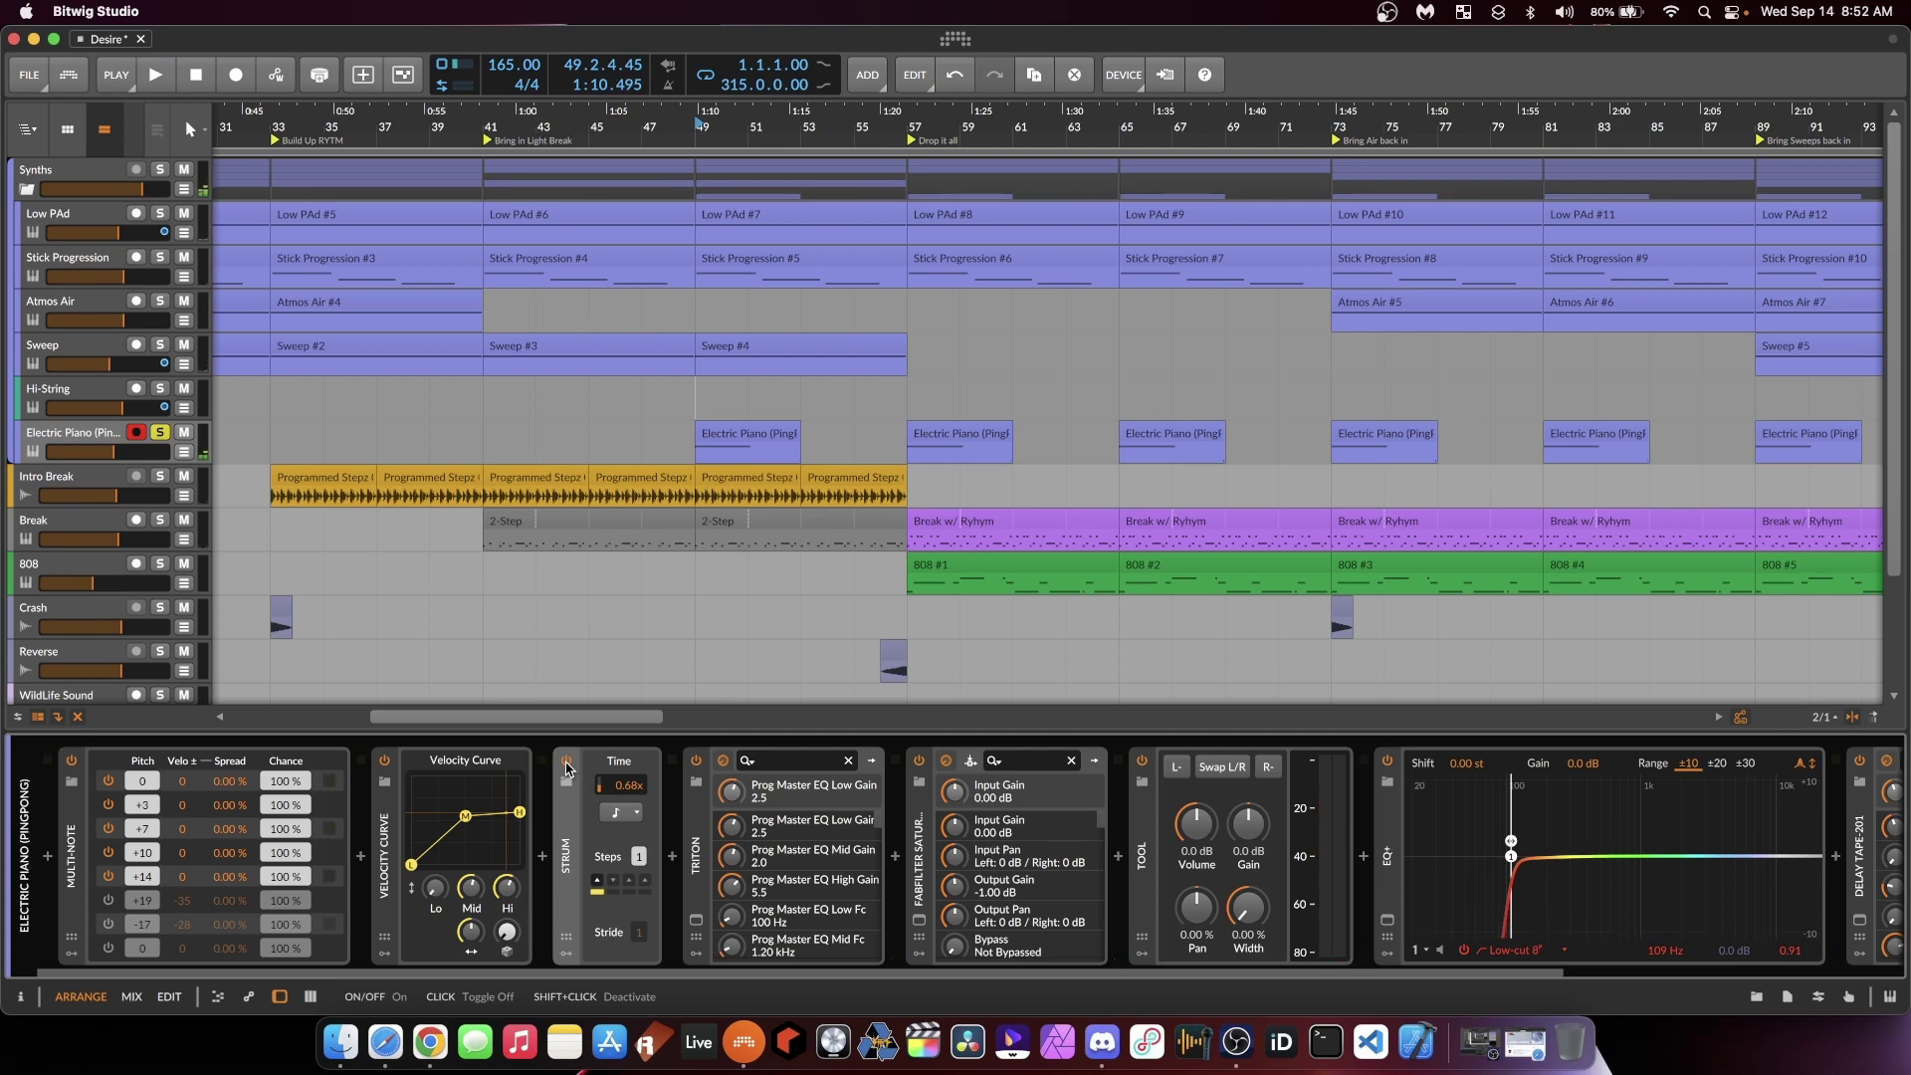
Step: View the Electric Piano's TRITON instrument and FabFilter Saturn 2, playing briefly with Saturn 2 open, and close both plugin windows
{"action": "left_click", "coordinate": [696, 919]}
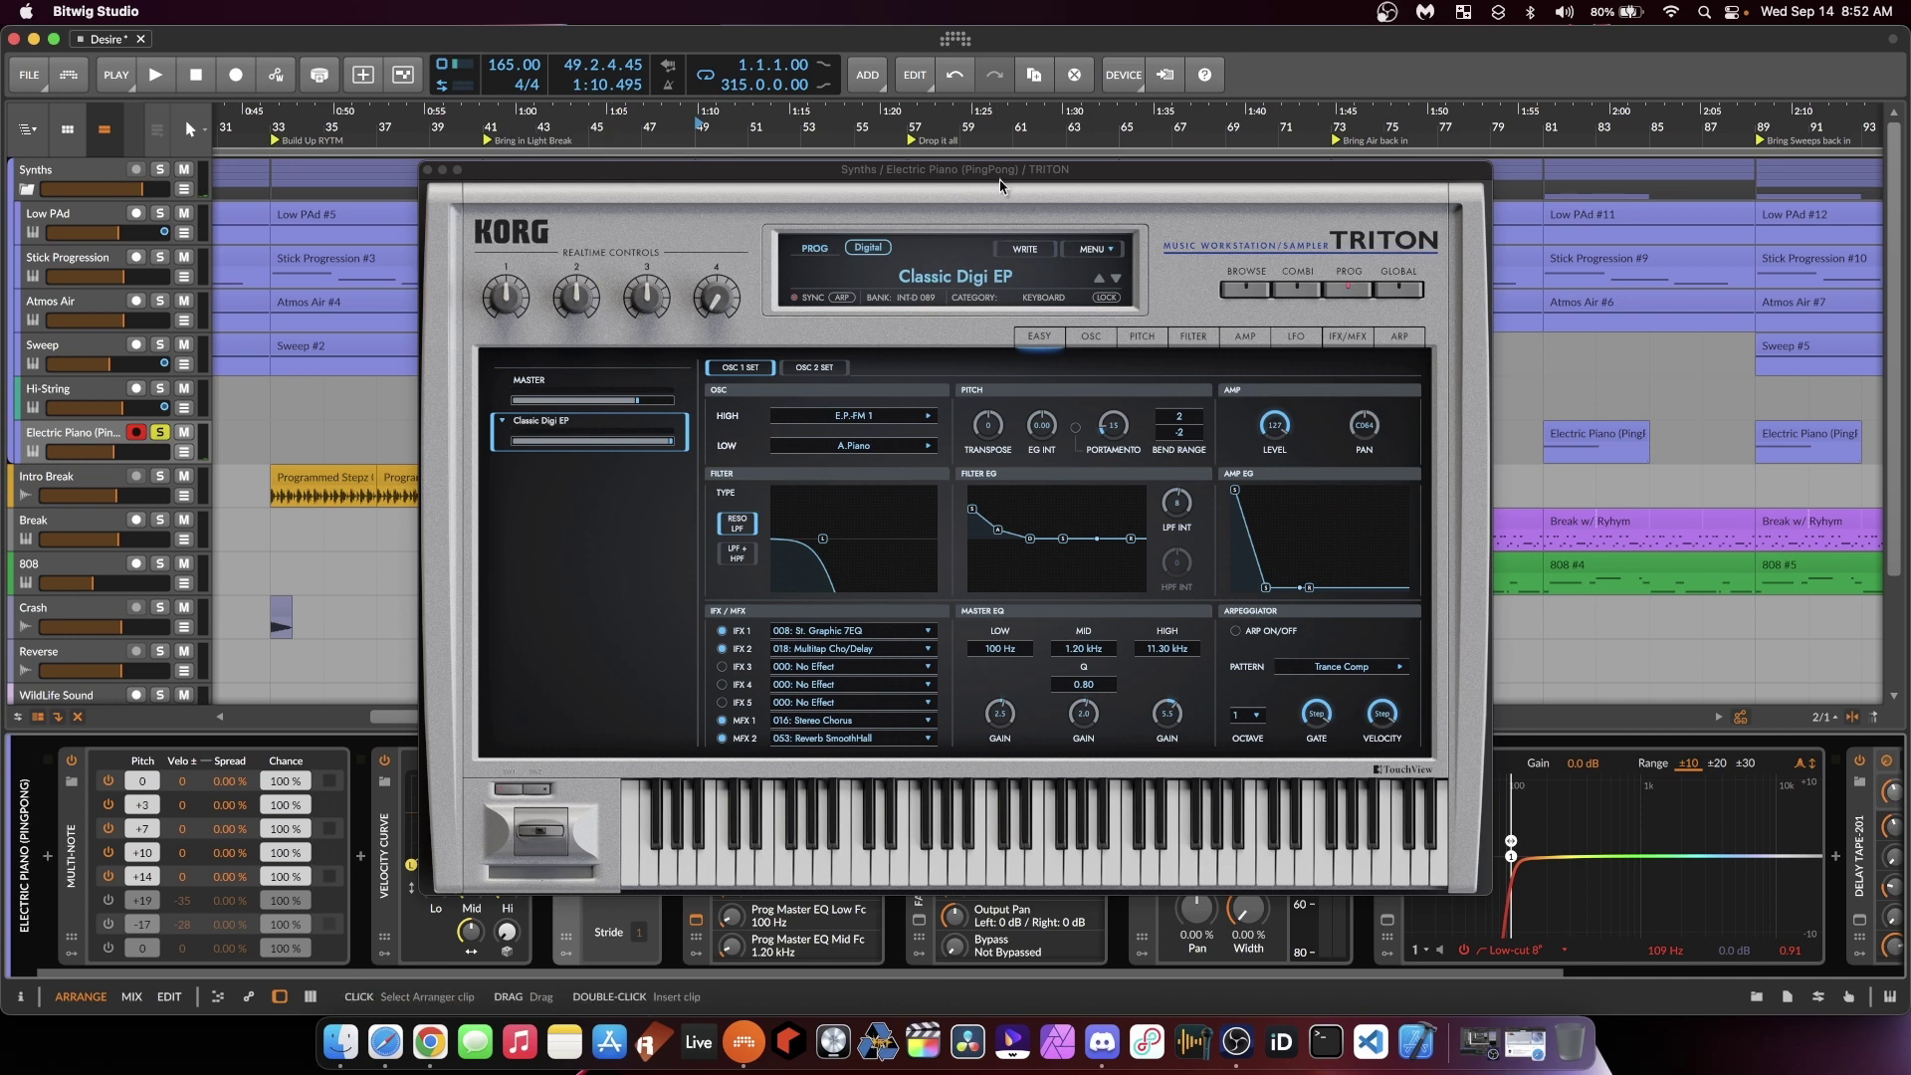
{"action": "left_click", "coordinate": [430, 172]}
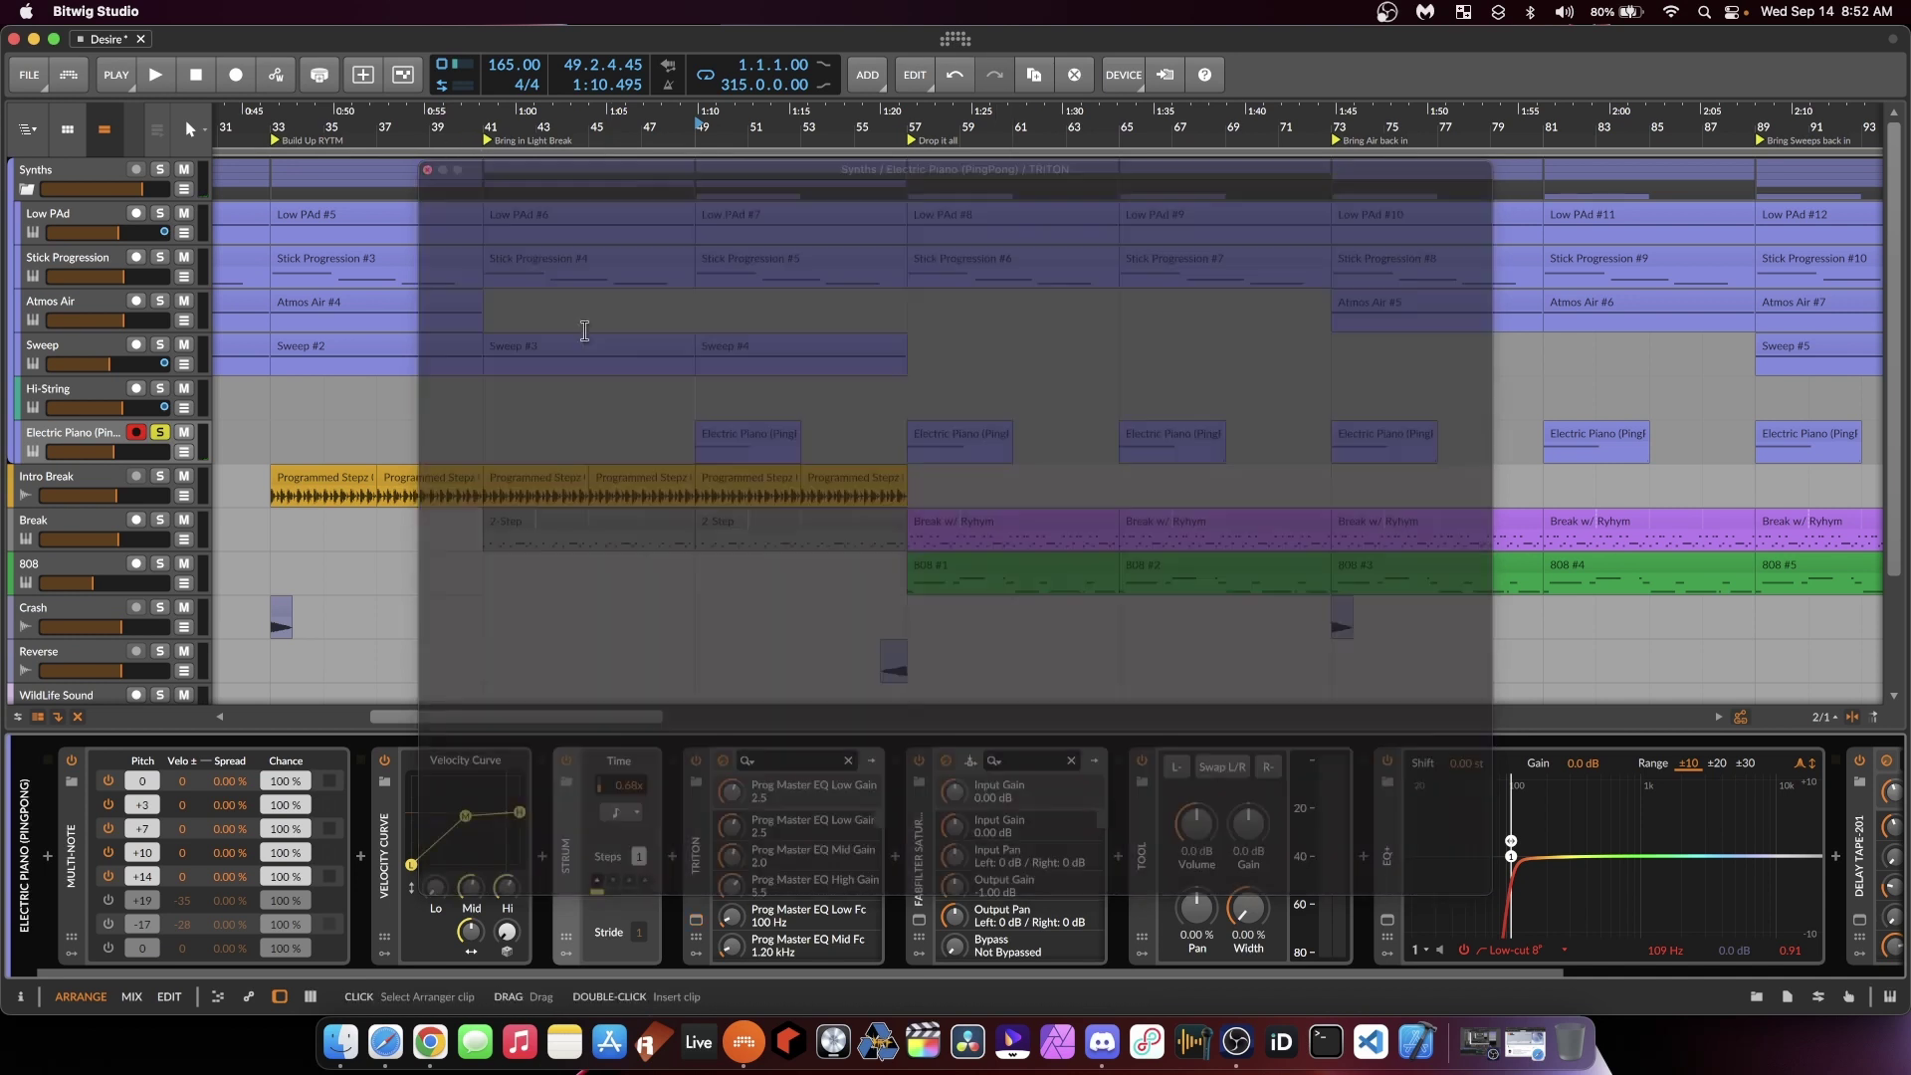
{"action": "scroll", "coordinate": [864, 931], "scroll_direction": "right", "scroll_amount": 1}
{"action": "left_click", "coordinate": [874, 921]}
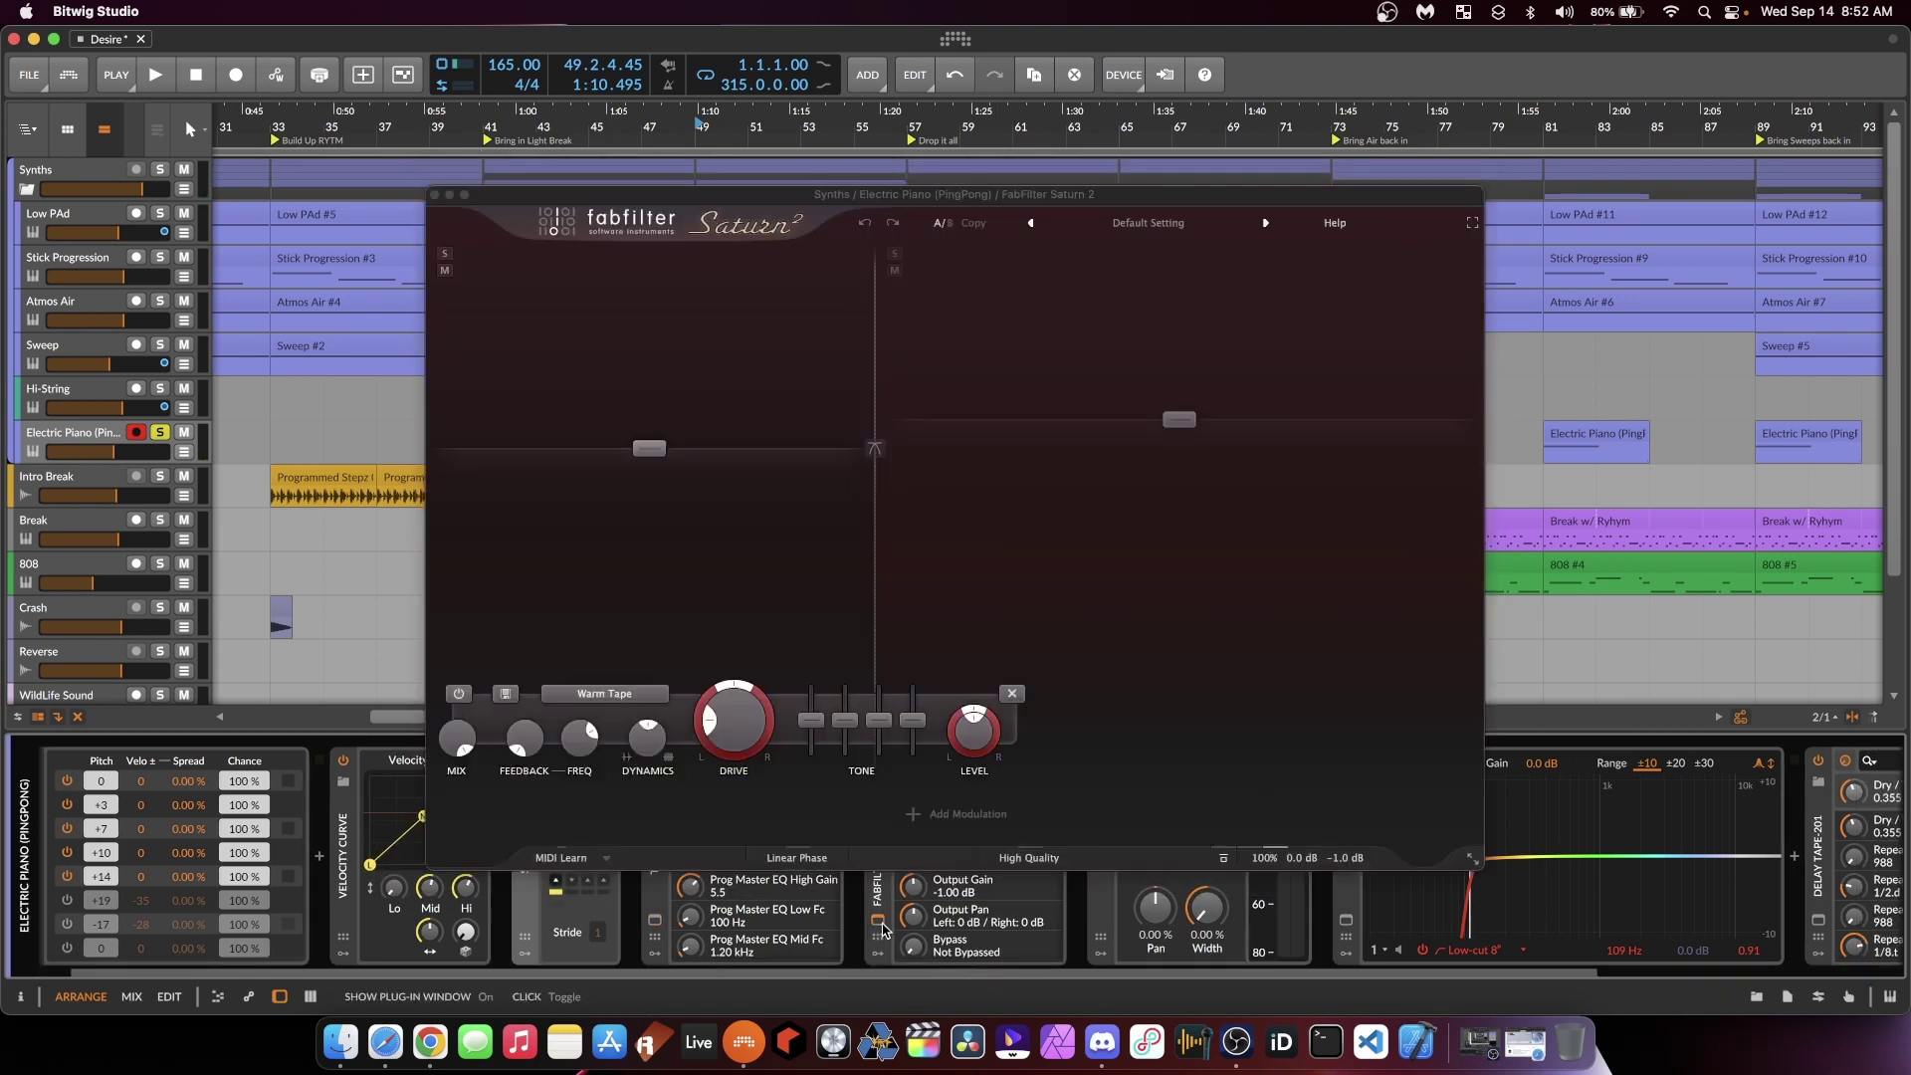
{"action": "key", "text": "space"}
{"action": "key", "text": "space"}
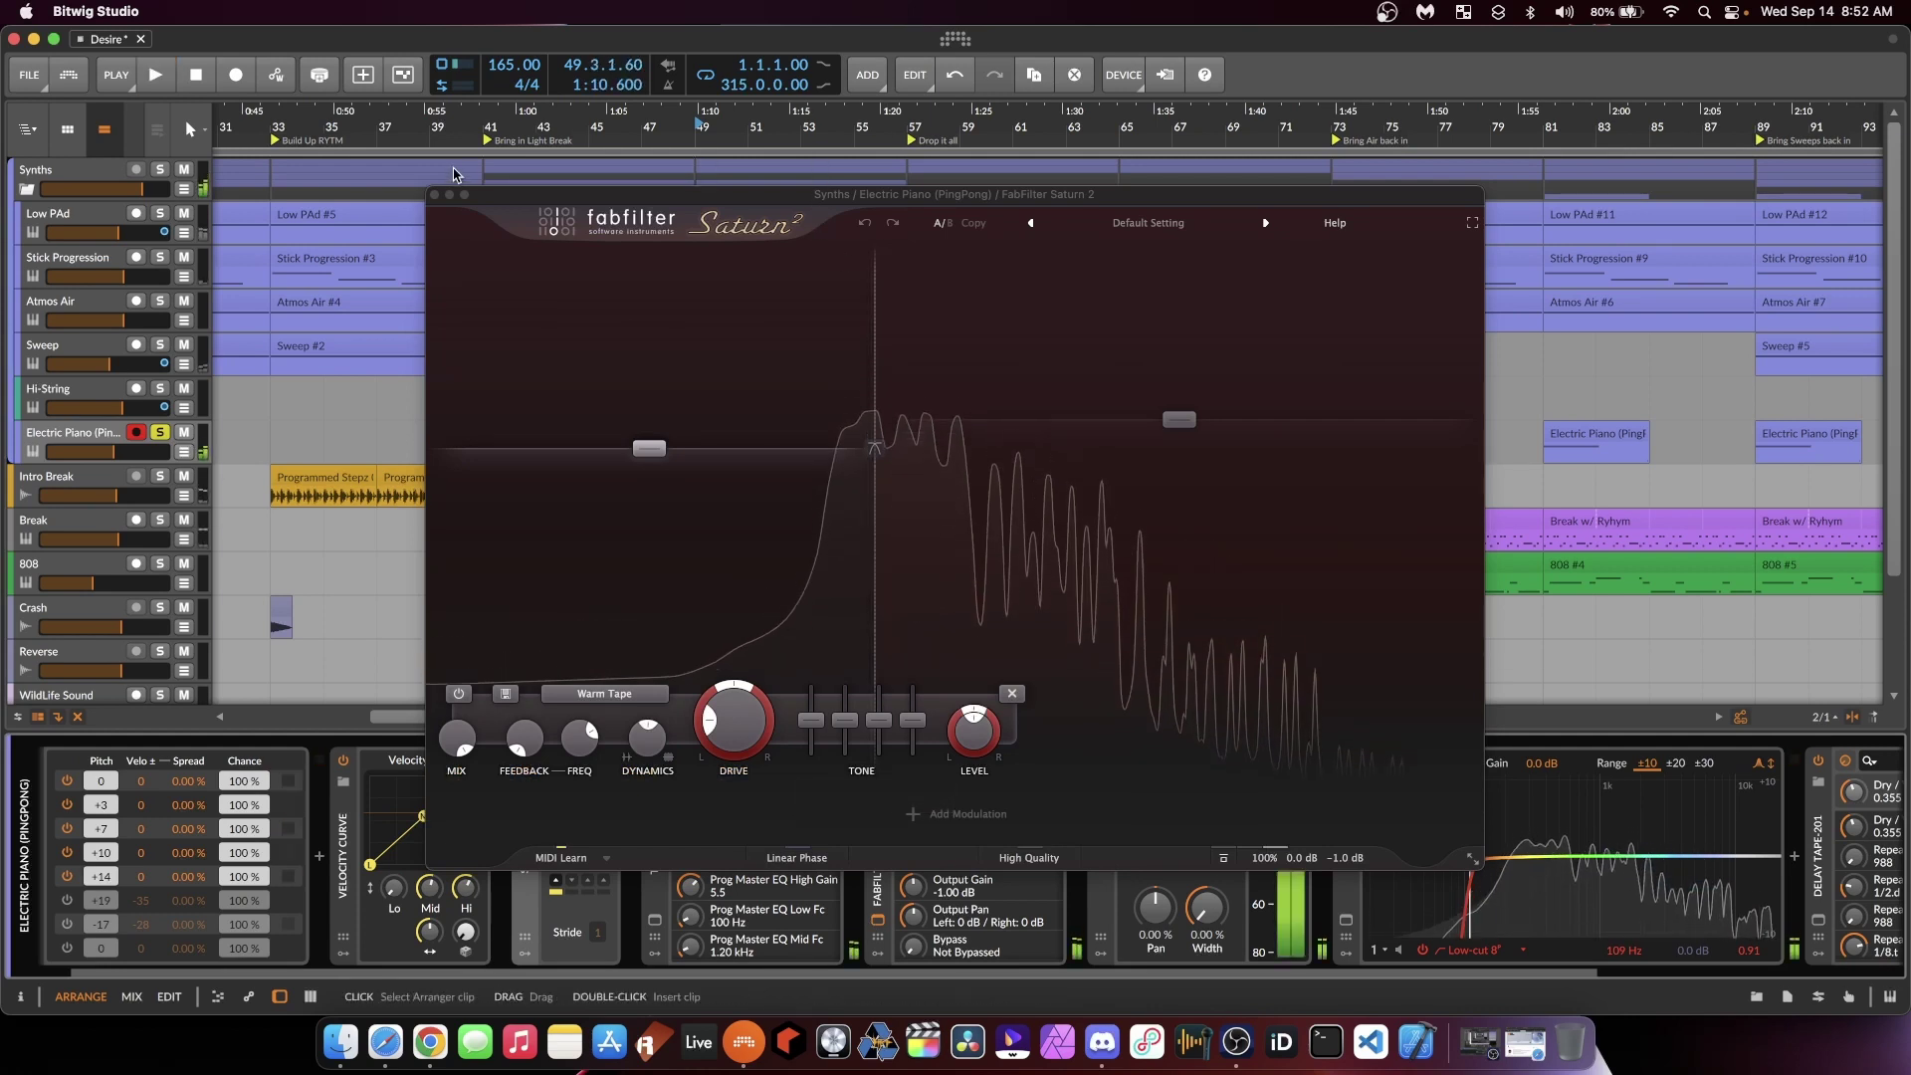
{"action": "left_click", "coordinate": [435, 195]}
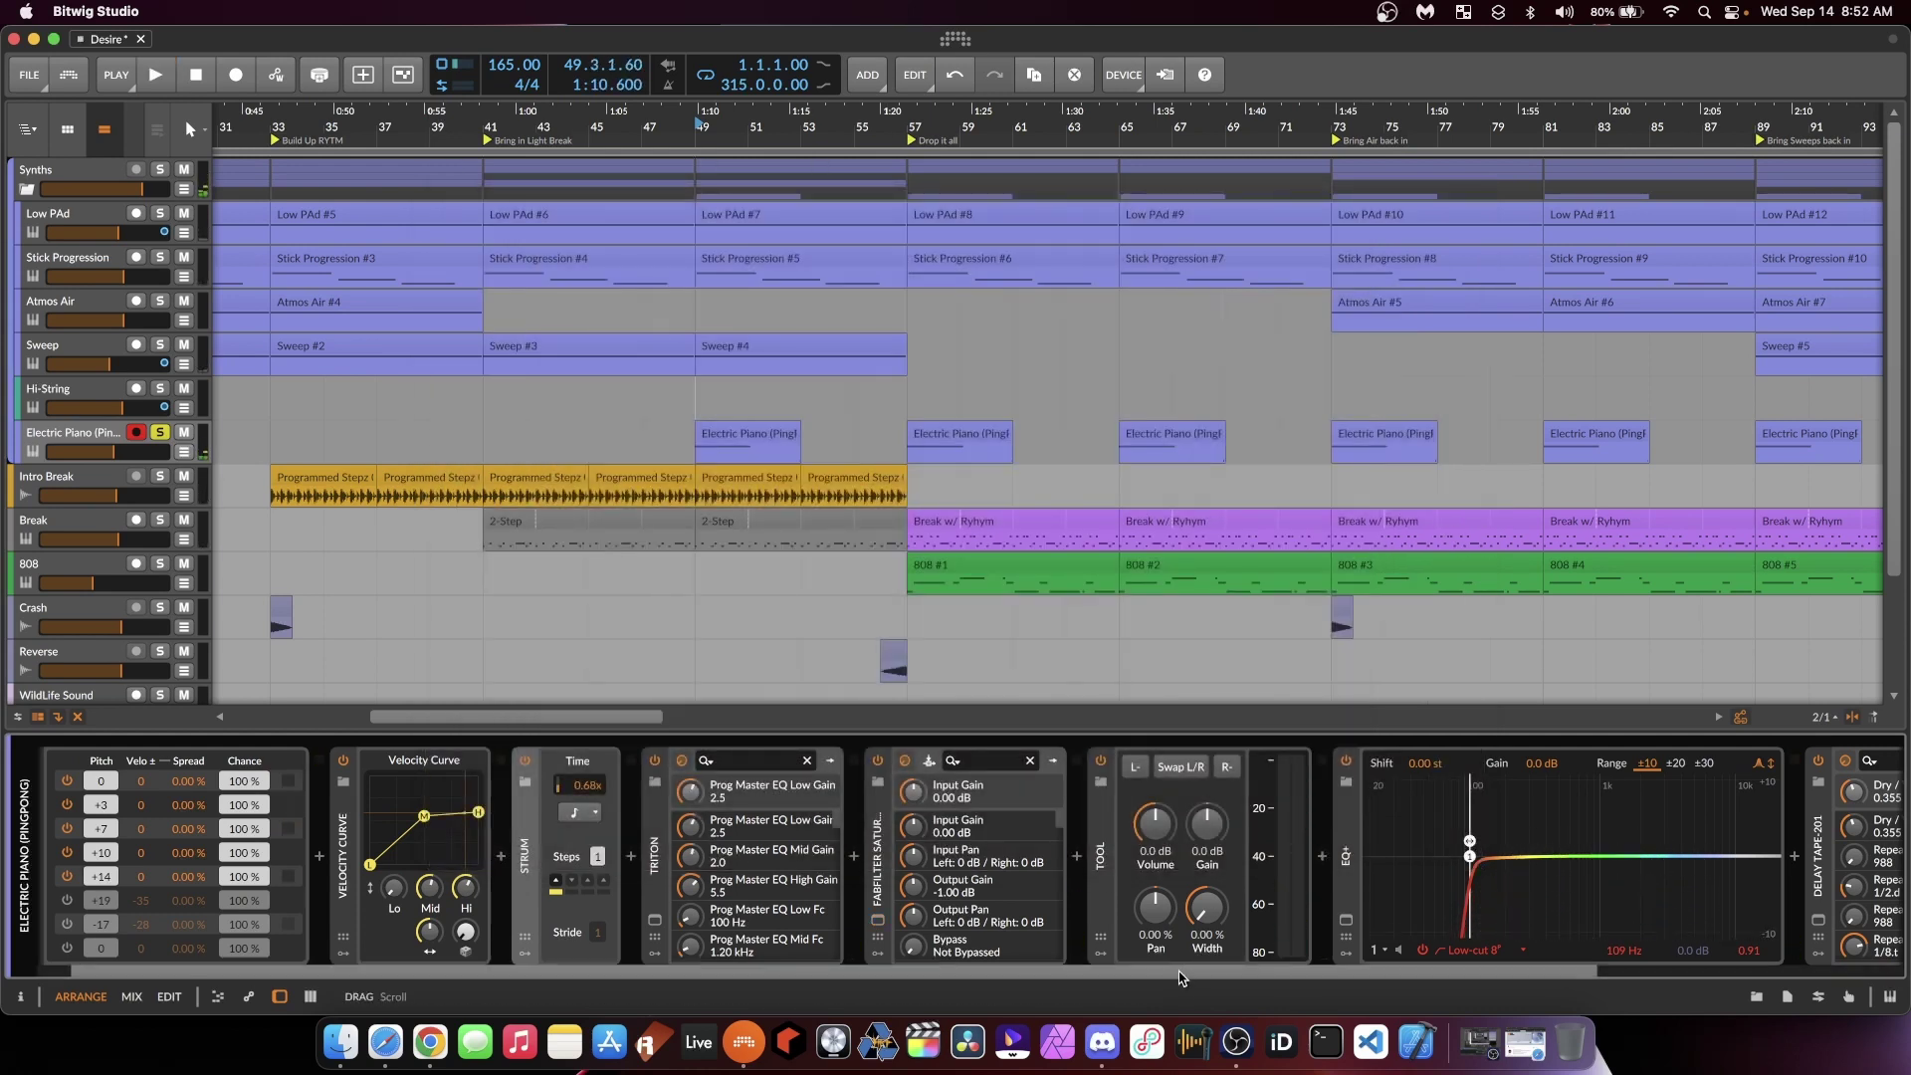
Step: Show Delay TAPE-201 and Rev INTENSITY side by side while playing the soloed Electric Piano, close both windows and stop playback
{"action": "scroll", "coordinate": [1387, 984], "scroll_direction": "right", "scroll_amount": 5}
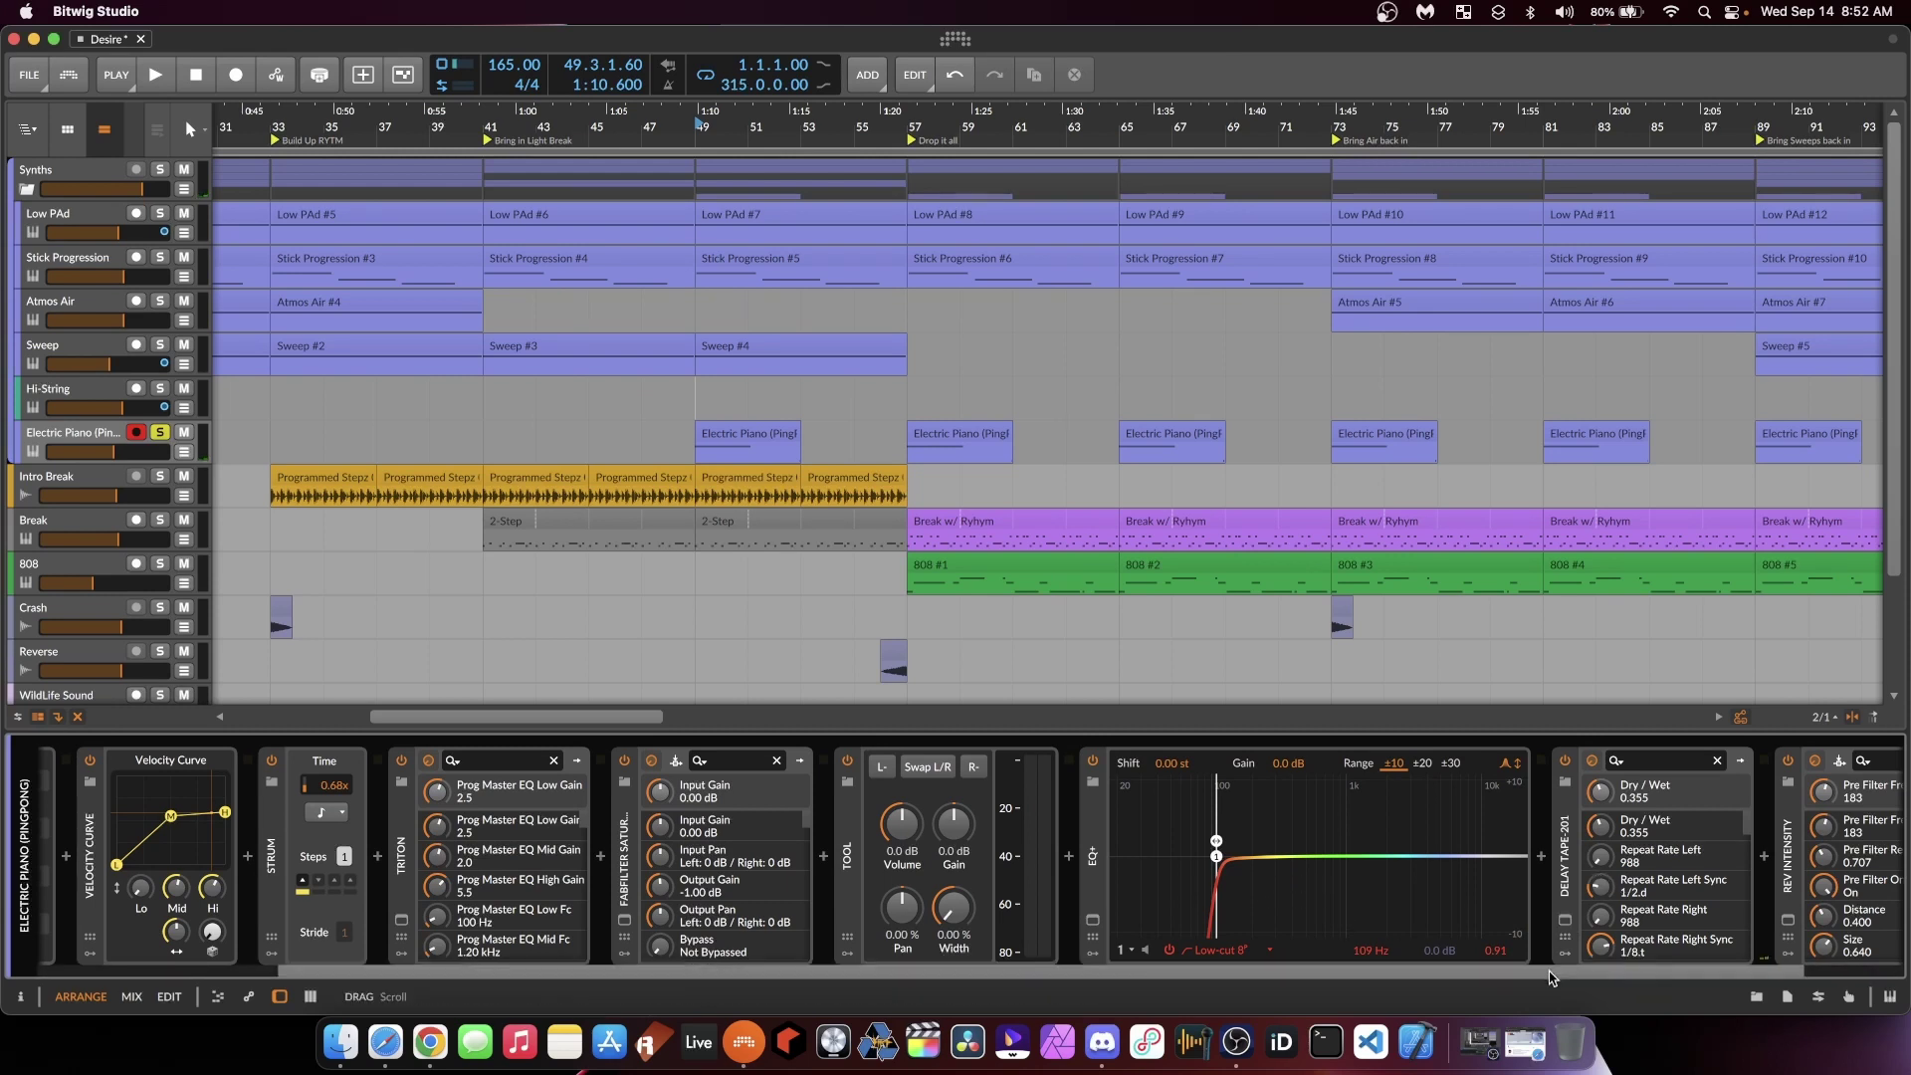
{"action": "scroll", "coordinate": [1567, 934], "scroll_direction": "right", "scroll_amount": 3}
{"action": "left_click", "coordinate": [1442, 920]}
{"action": "left_click", "coordinate": [1665, 920]}
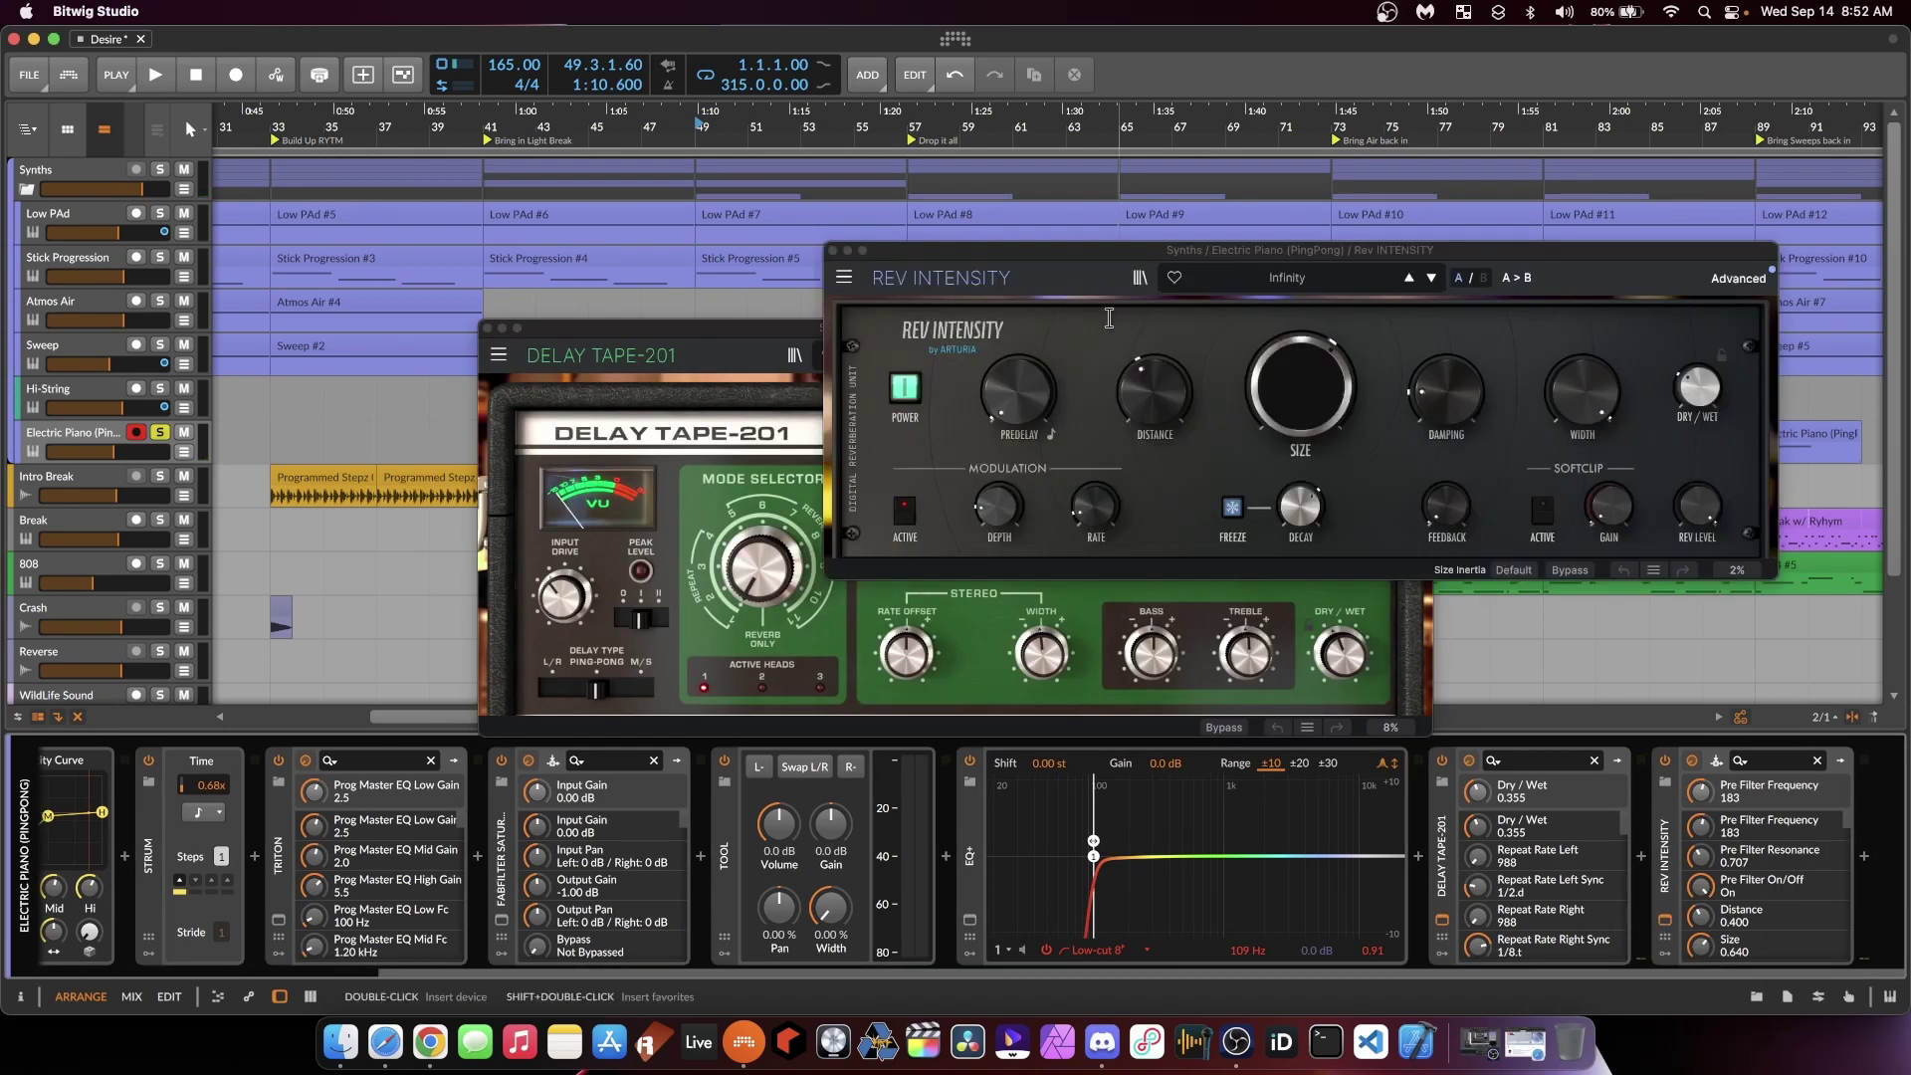
{"action": "key", "text": "space"}
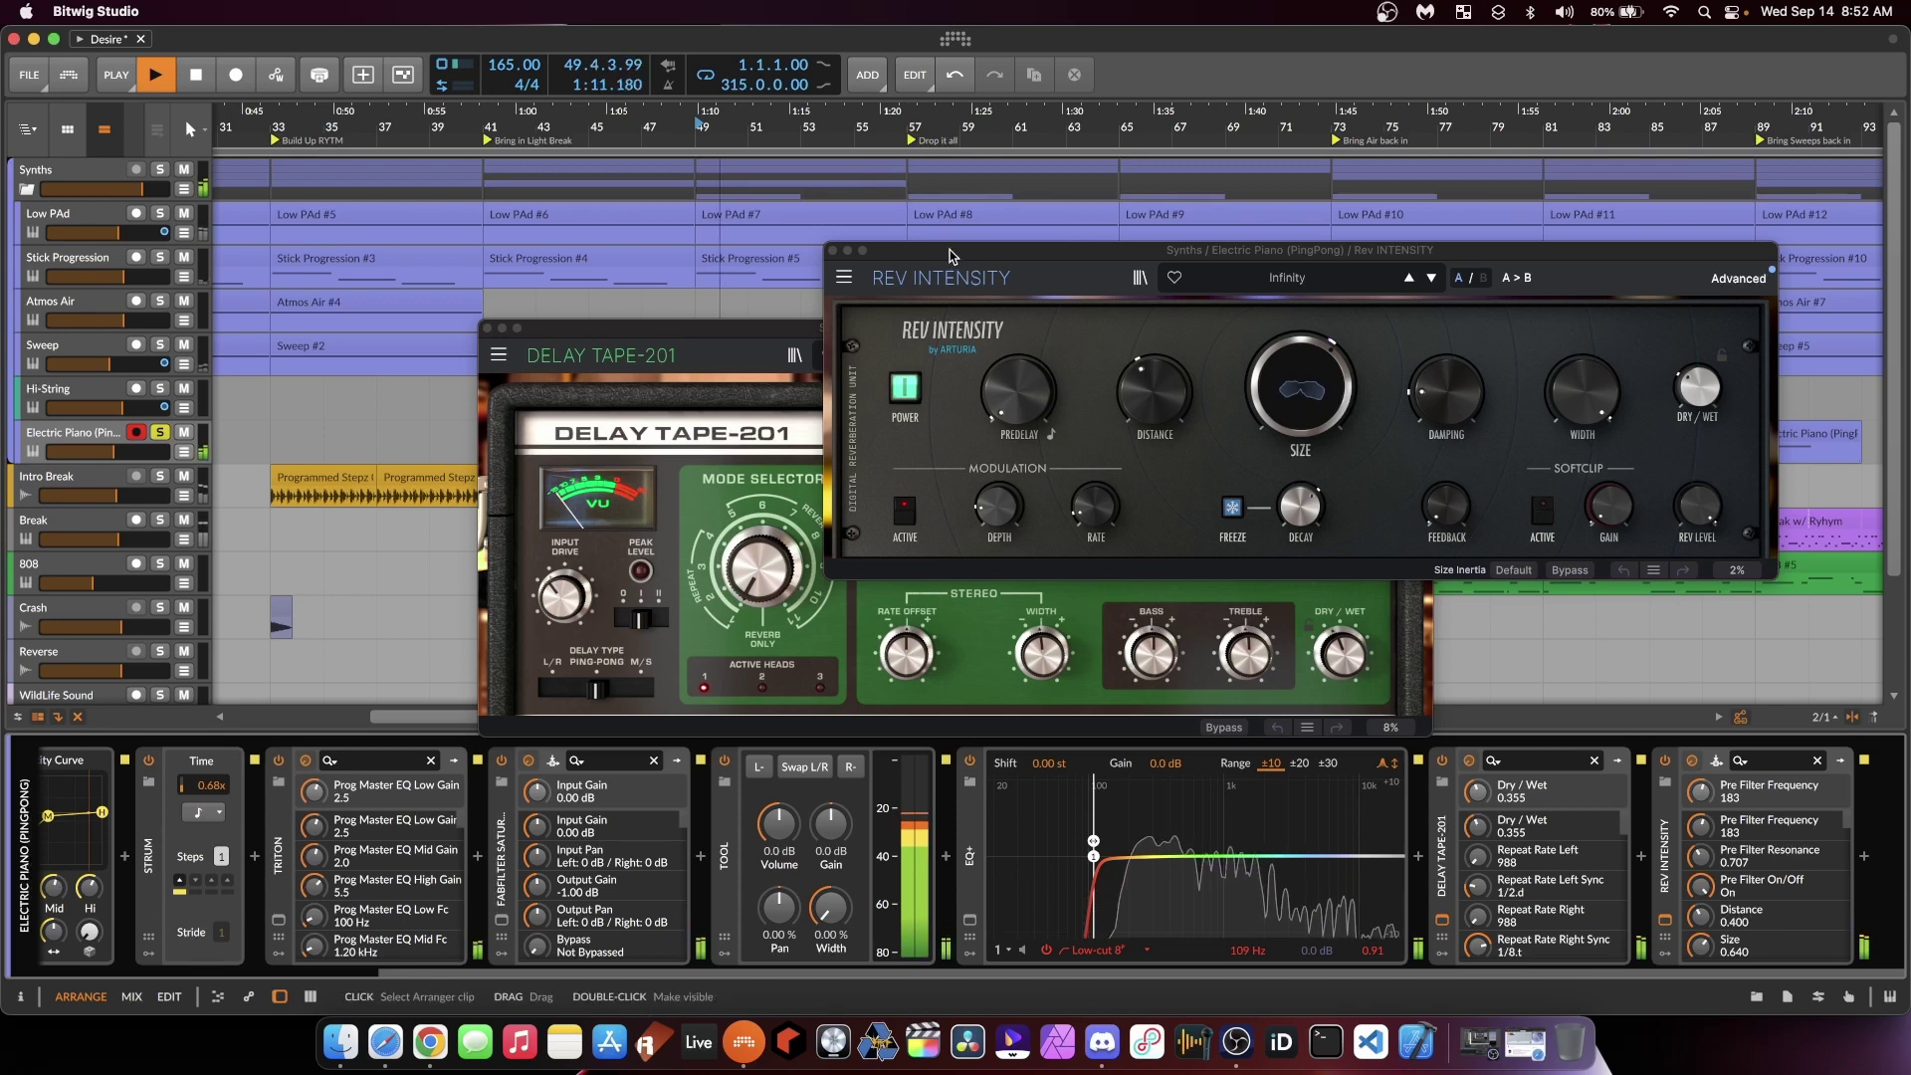
{"action": "left_click_drag", "start_coordinate": [950, 252], "coordinate": [956, 145]}
{"action": "left_click_drag", "start_coordinate": [490, 329], "coordinate": [475, 392]}
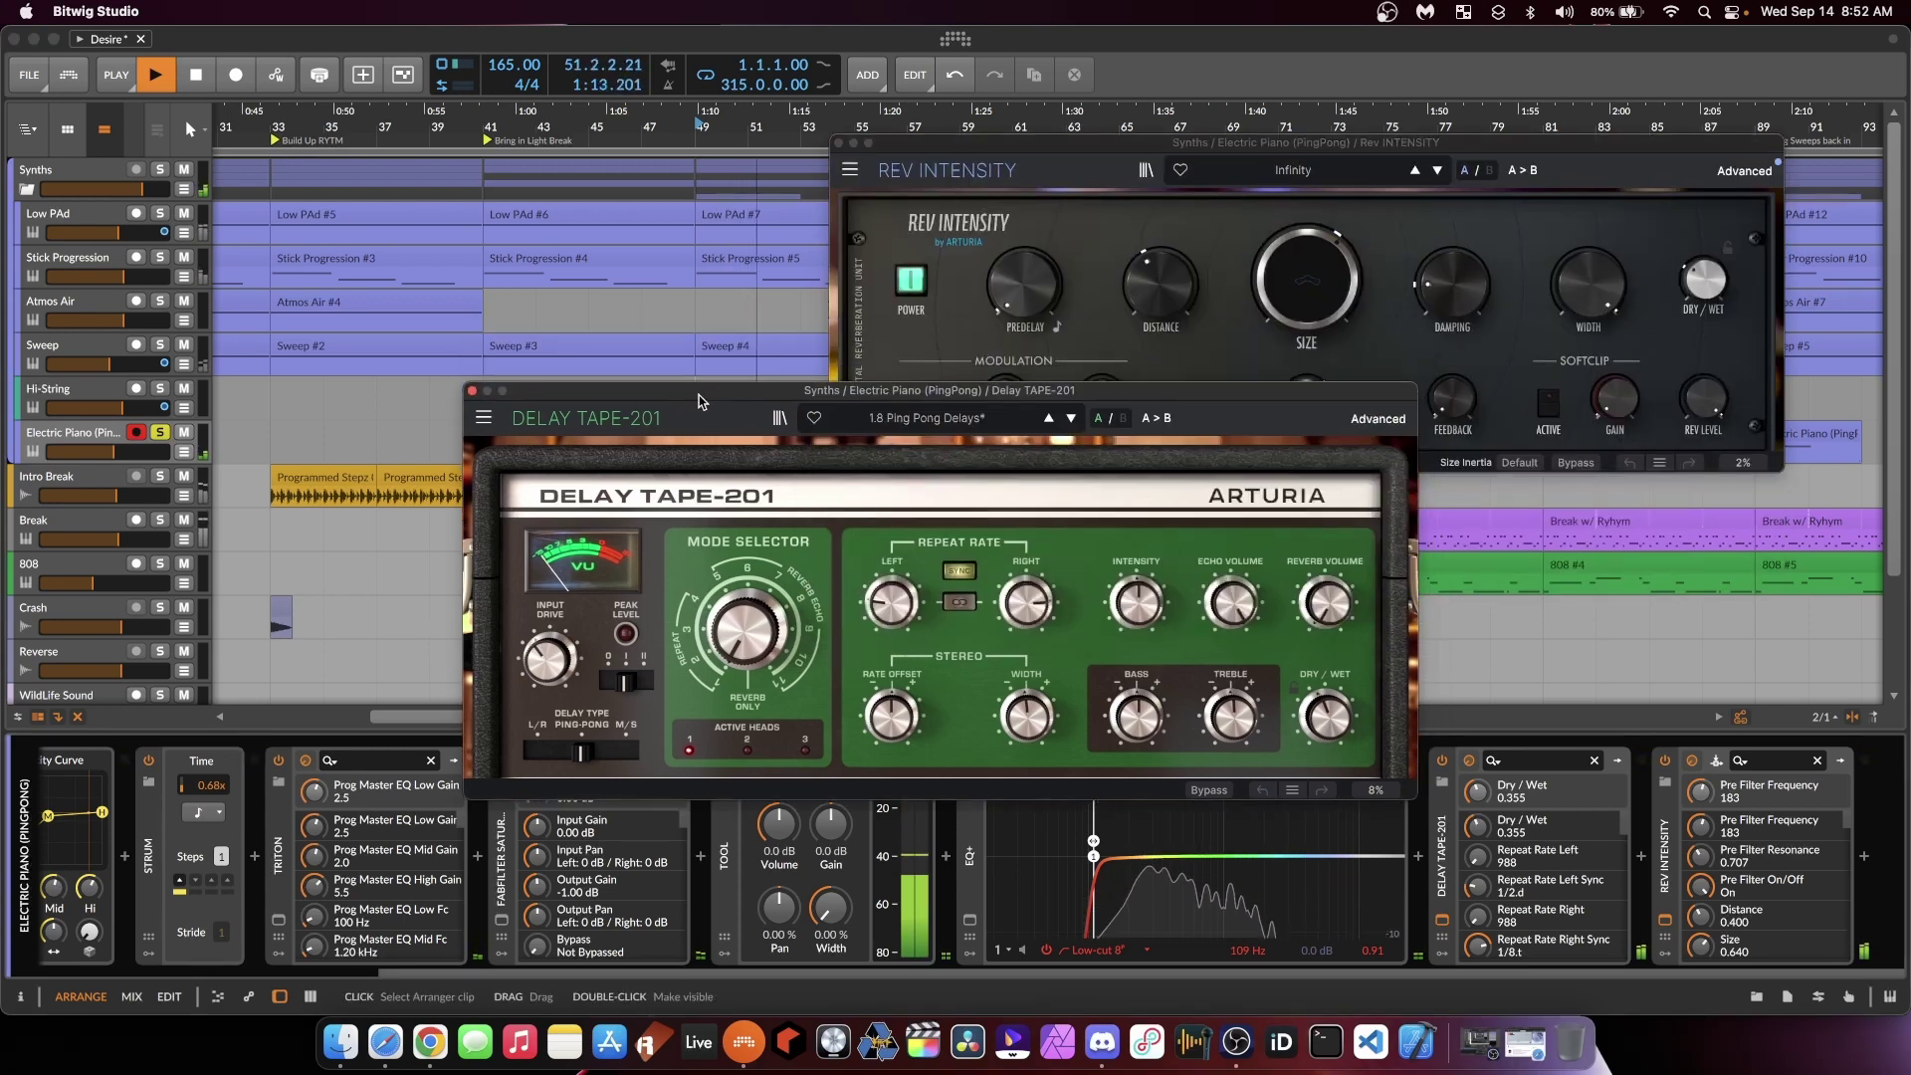
{"action": "left_click", "coordinate": [473, 392]}
{"action": "left_click", "coordinate": [839, 143]}
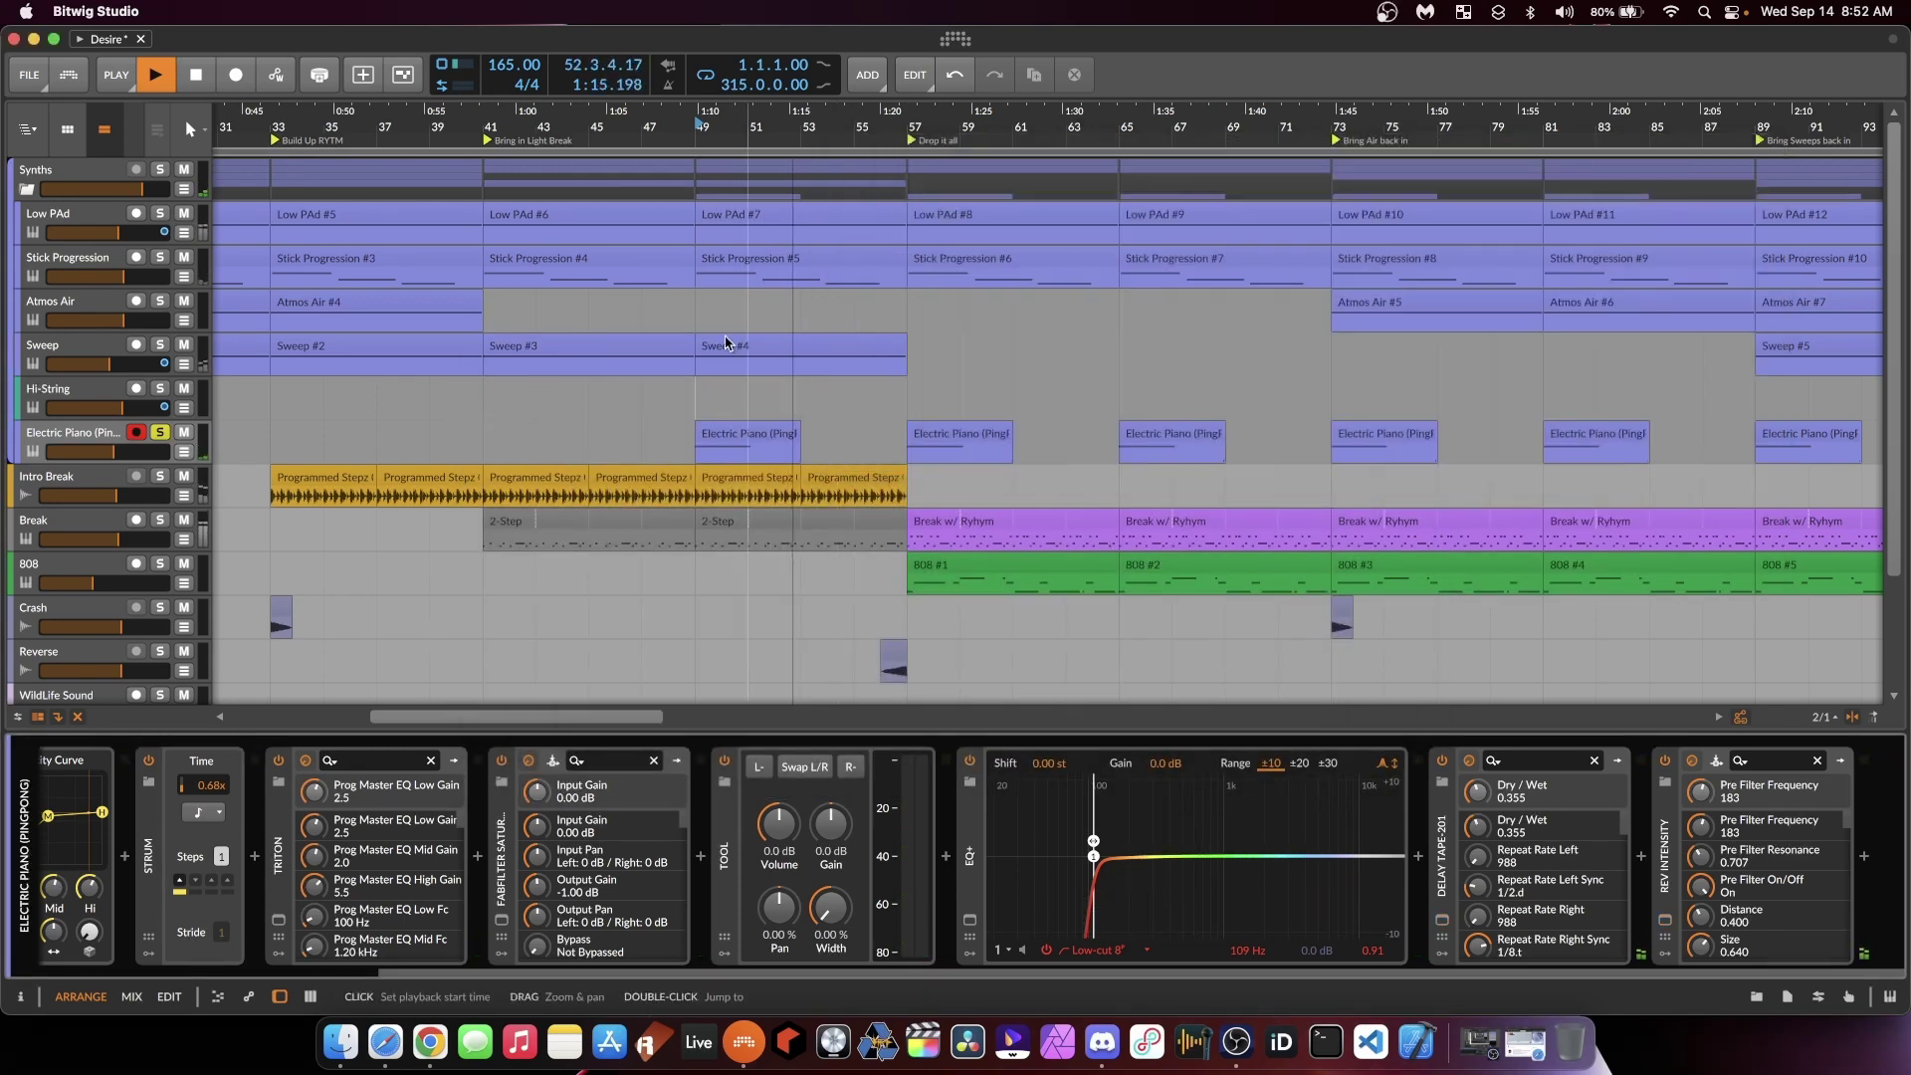
{"action": "key", "text": "space"}
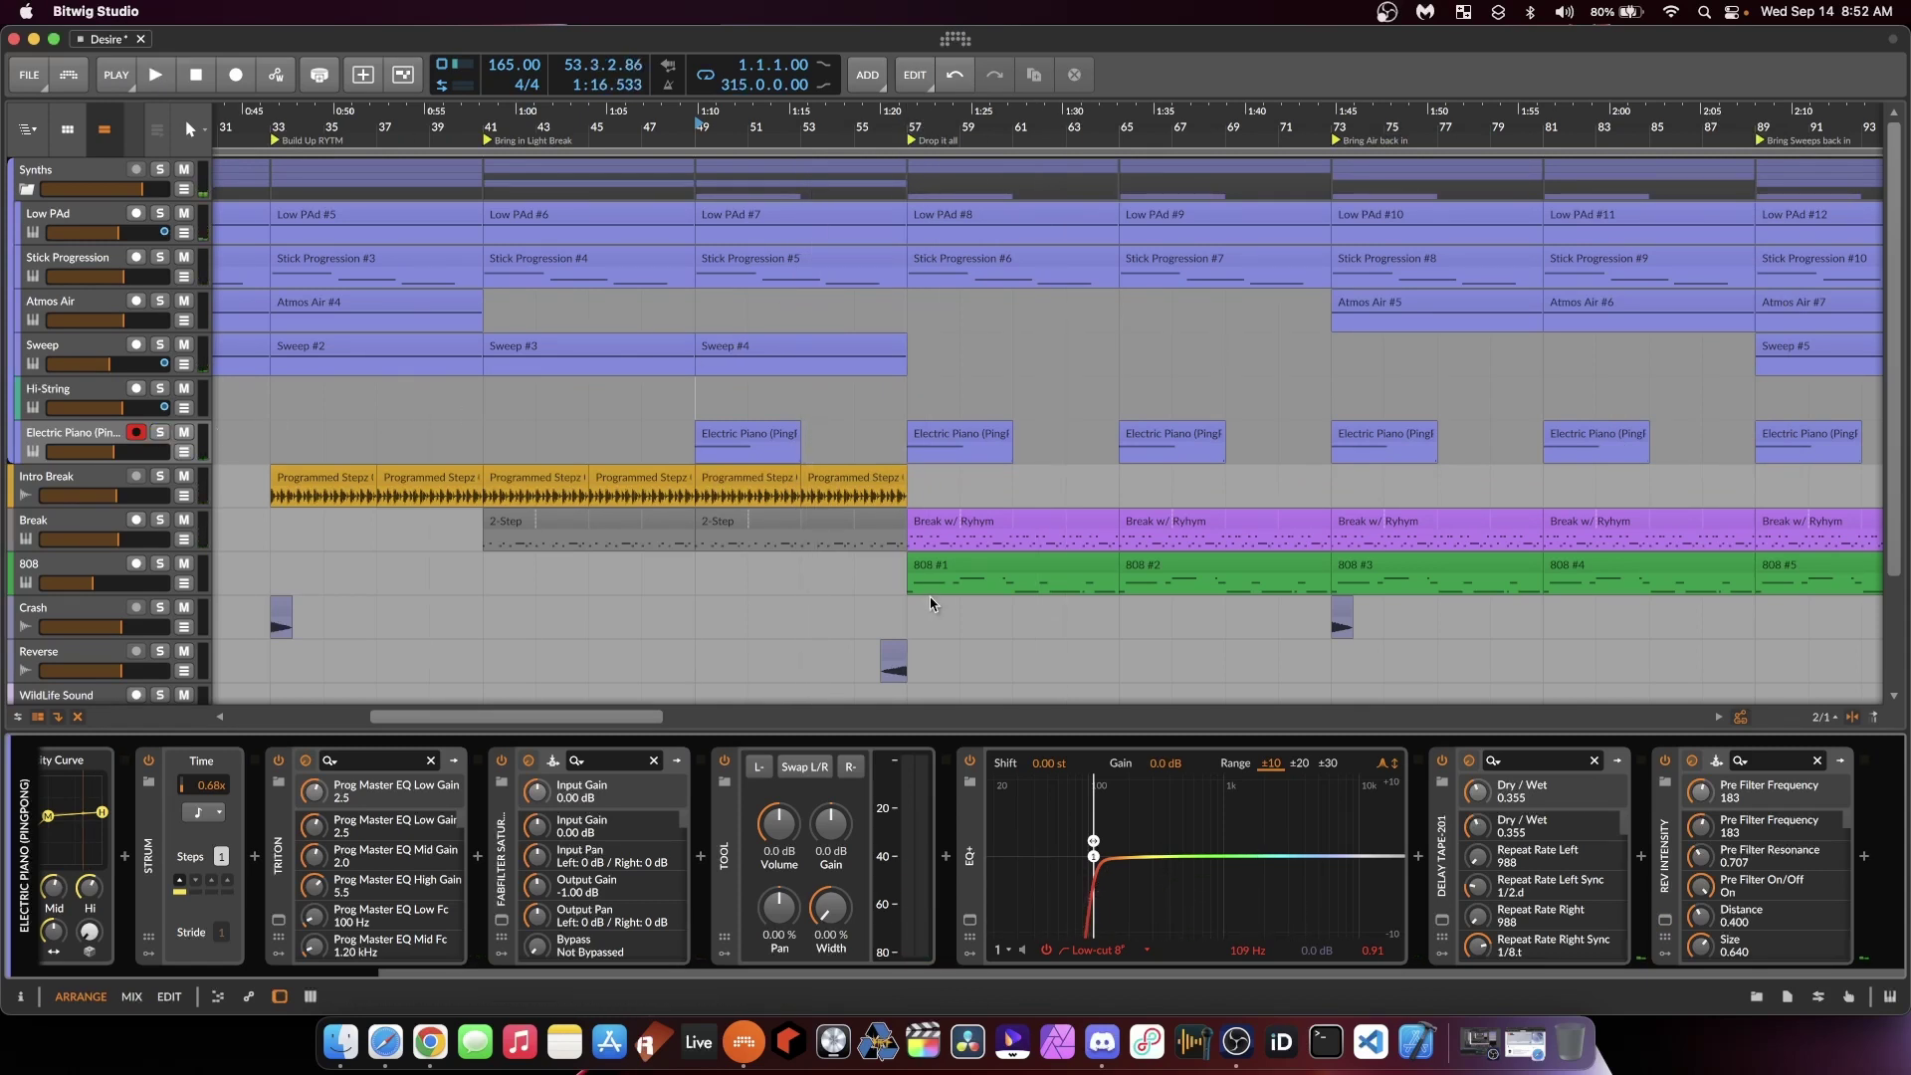
Step: Set the playback start to bar 57 at the "Drop it all" marker and play the arrangement from there
{"action": "key", "text": "minus"}
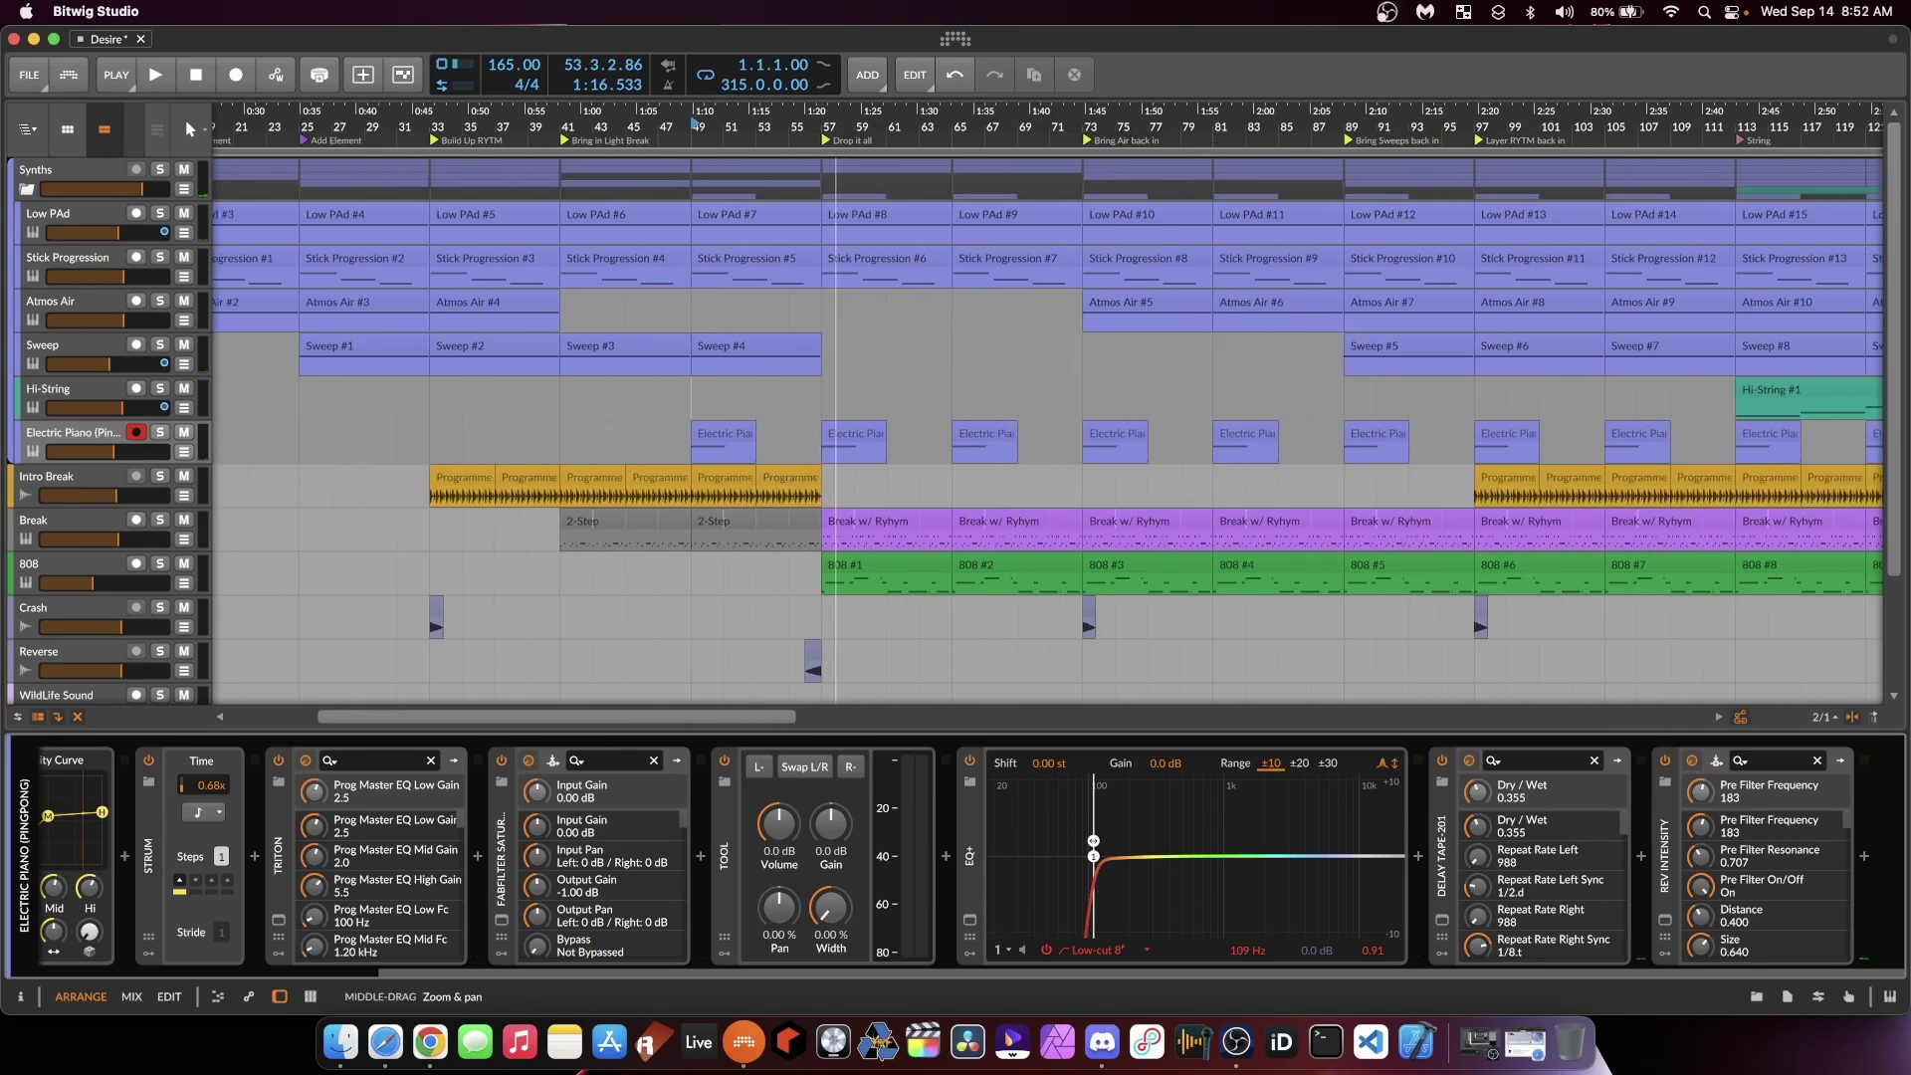
{"action": "left_click", "coordinate": [817, 385]}
{"action": "key", "text": "plus"}
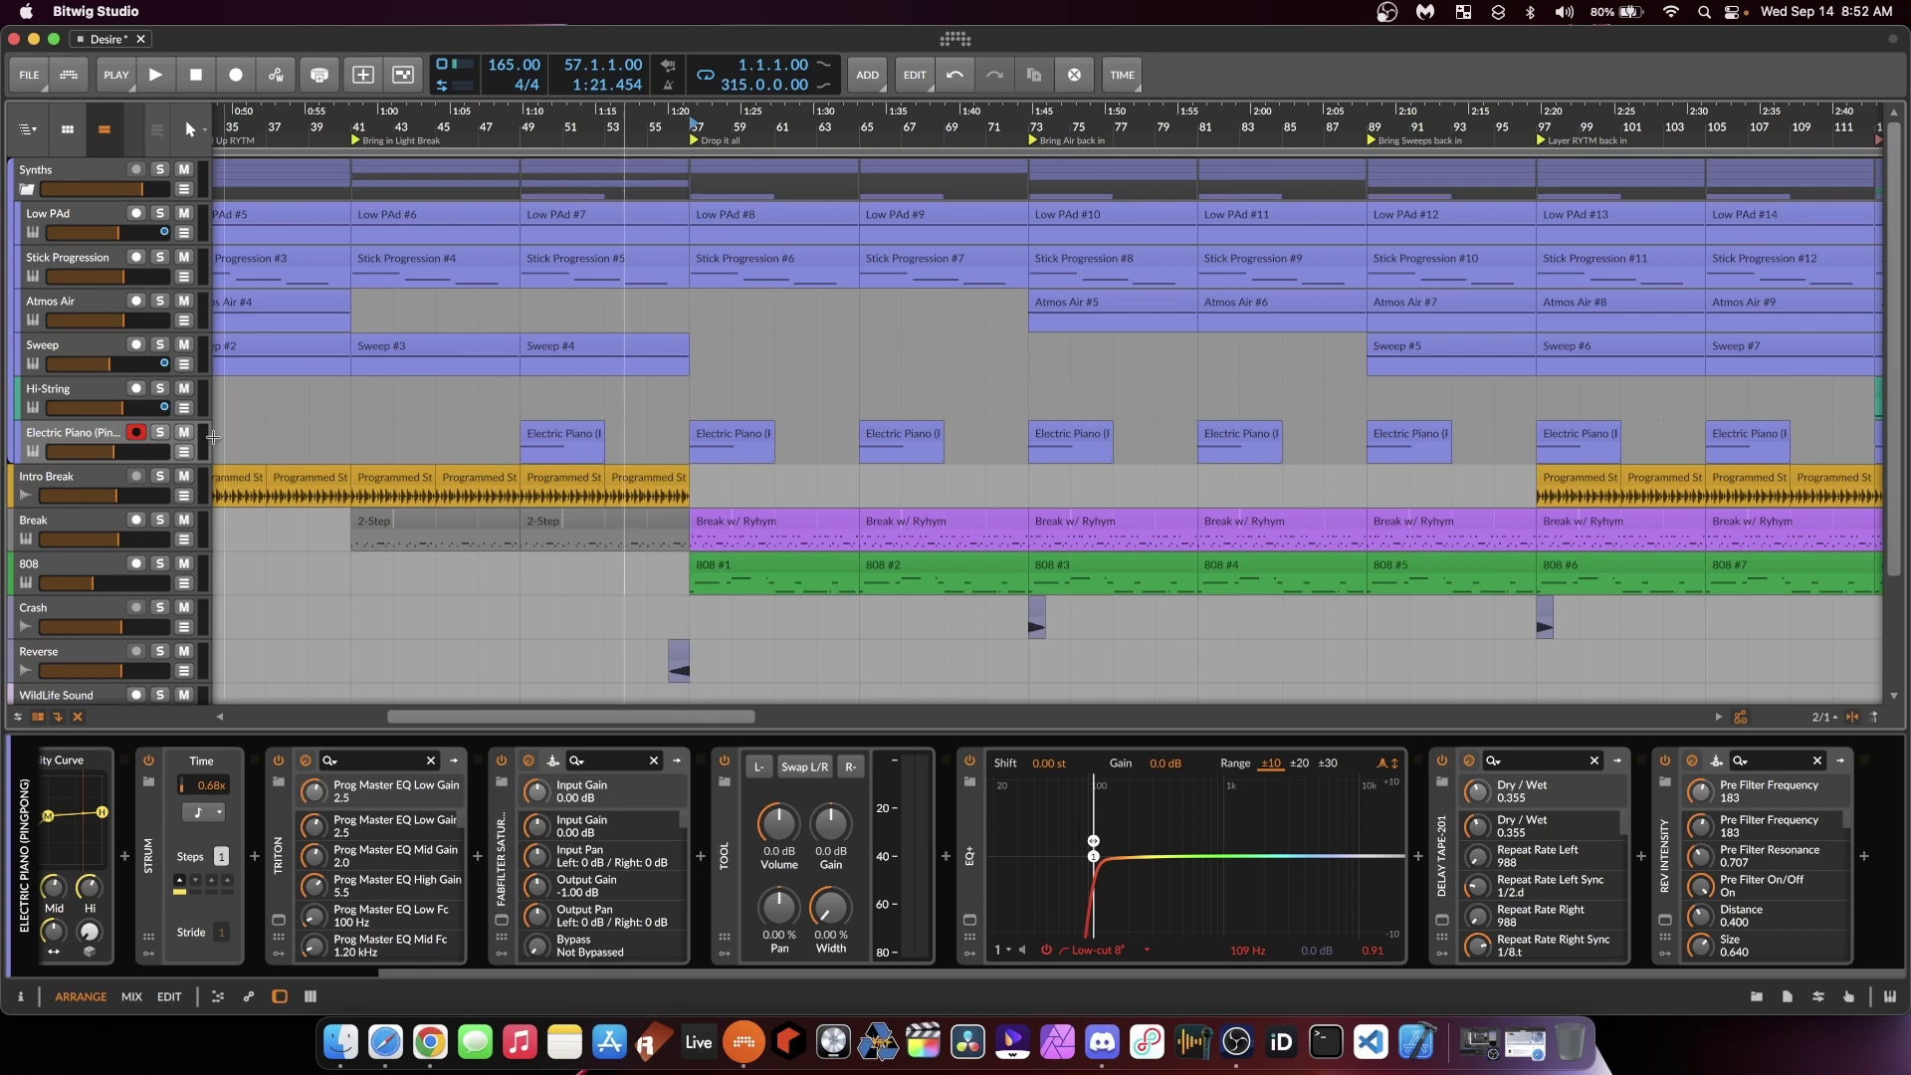
{"action": "key", "text": "space"}
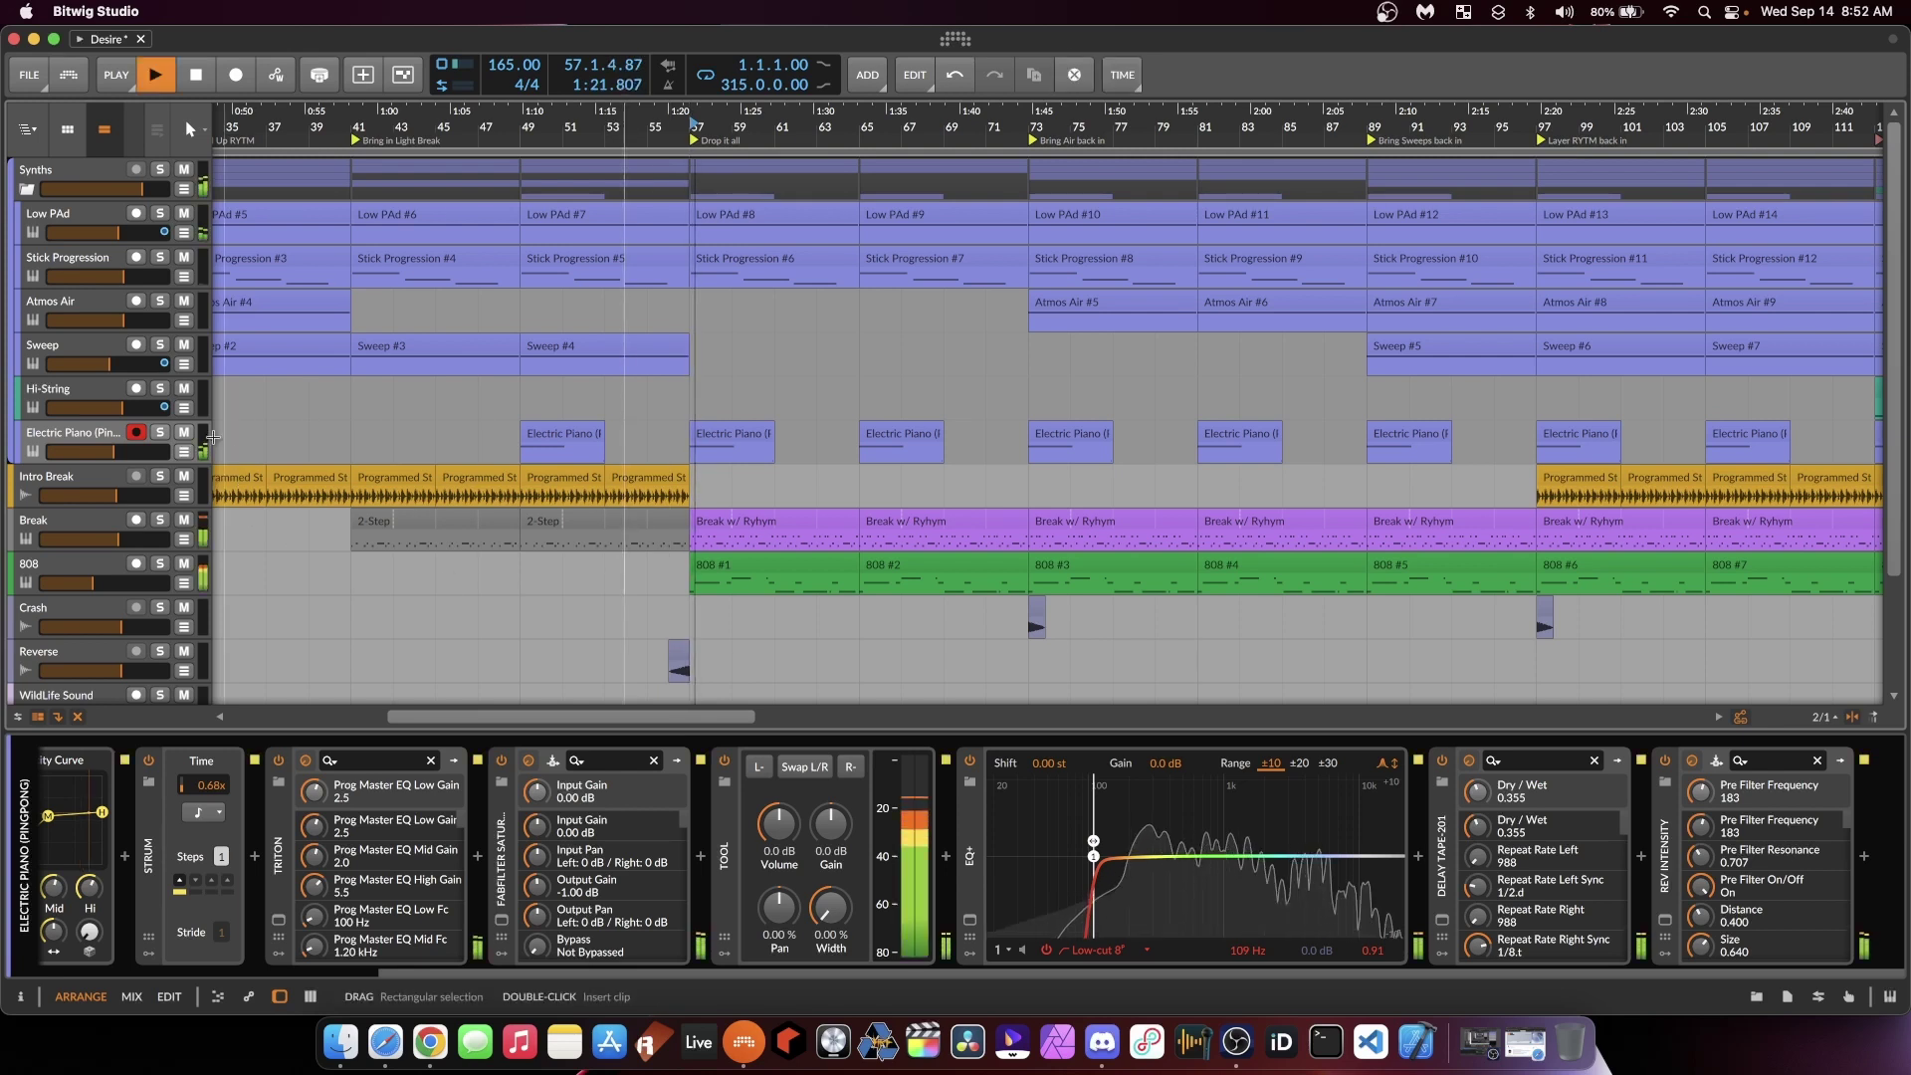
Step: Play the arrangement from bar 53 through the drop, show the Break track's device chain and stop playback
{"action": "left_click", "coordinate": [614, 580]}
{"action": "scroll", "coordinate": [615, 579], "scroll_direction": "right", "scroll_amount": 5}
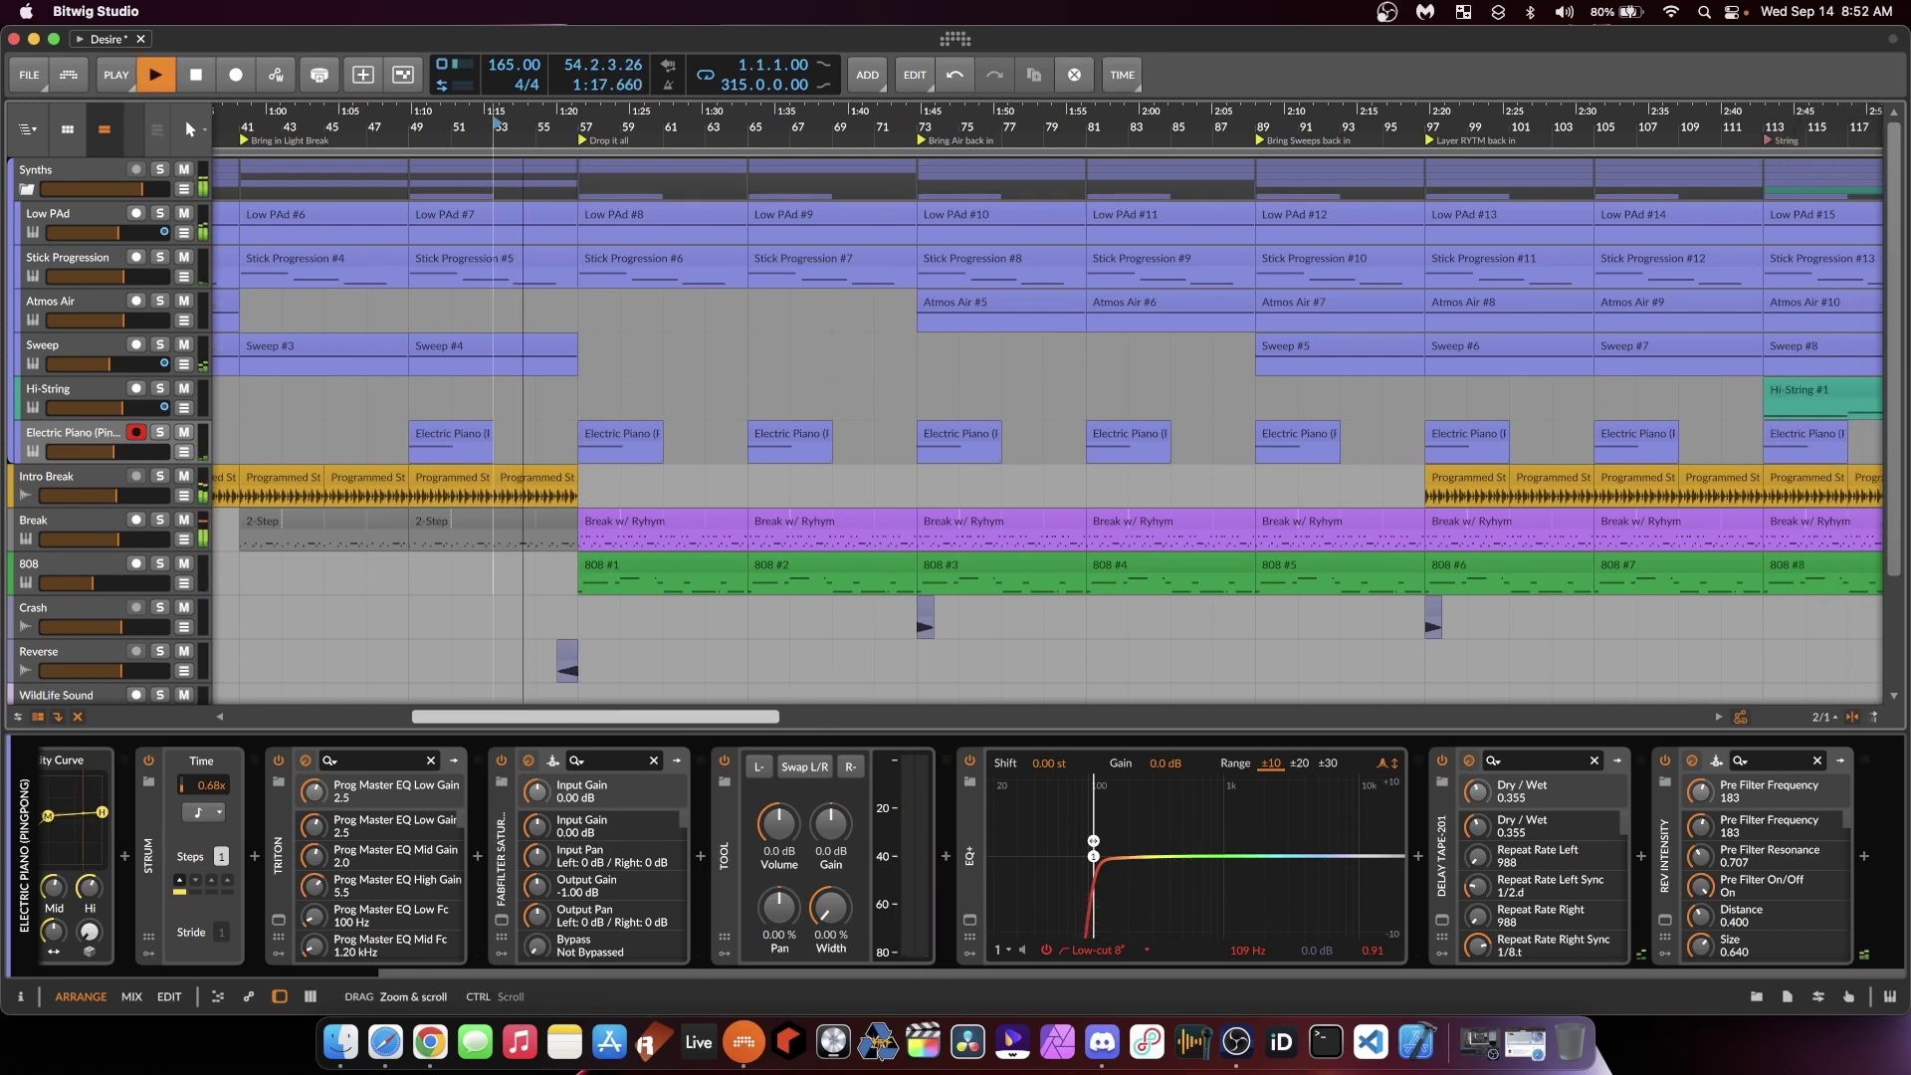
{"action": "left_click", "coordinate": [60, 529]}
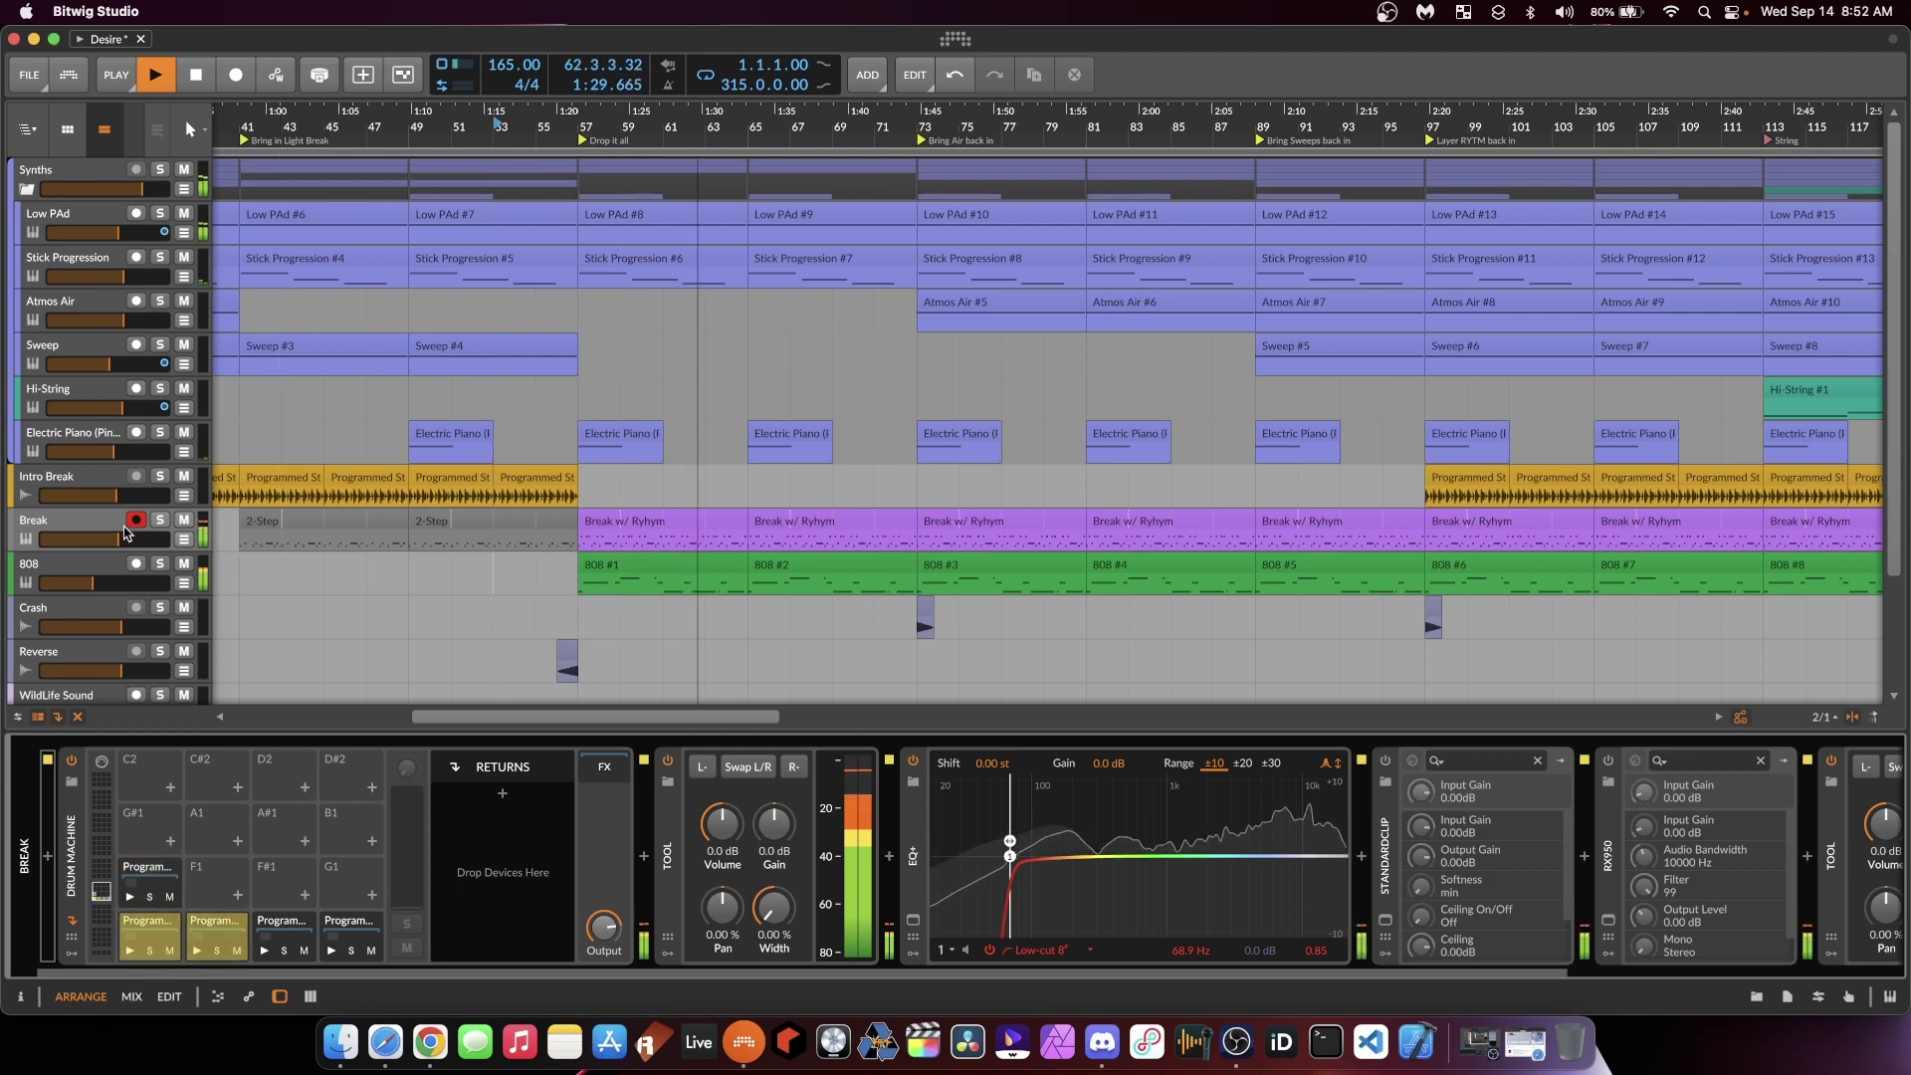
{"action": "key", "text": "space"}
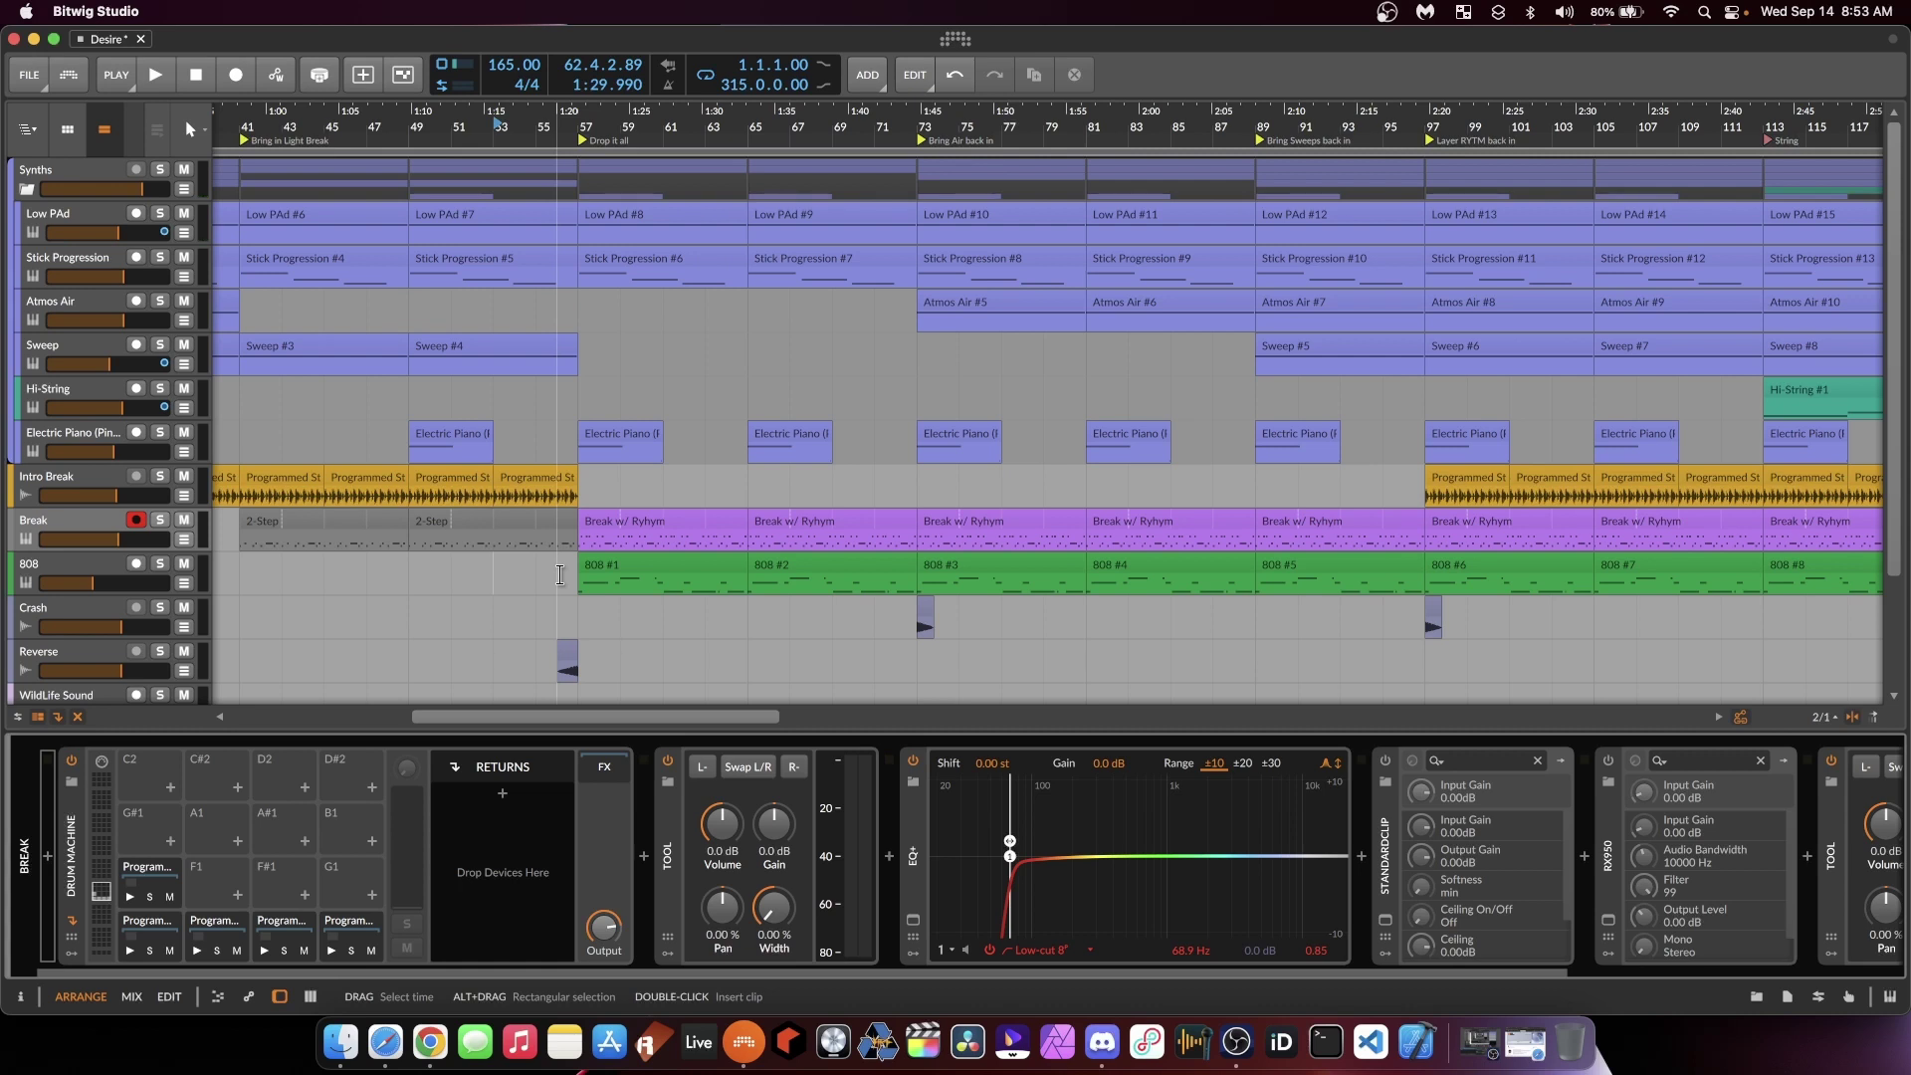
Step: Show Intro Break's EQ+ and examine the drop's layers at bar 57, selecting the Stick Progression and Electric Piano clips
{"action": "left_click", "coordinate": [150, 495]}
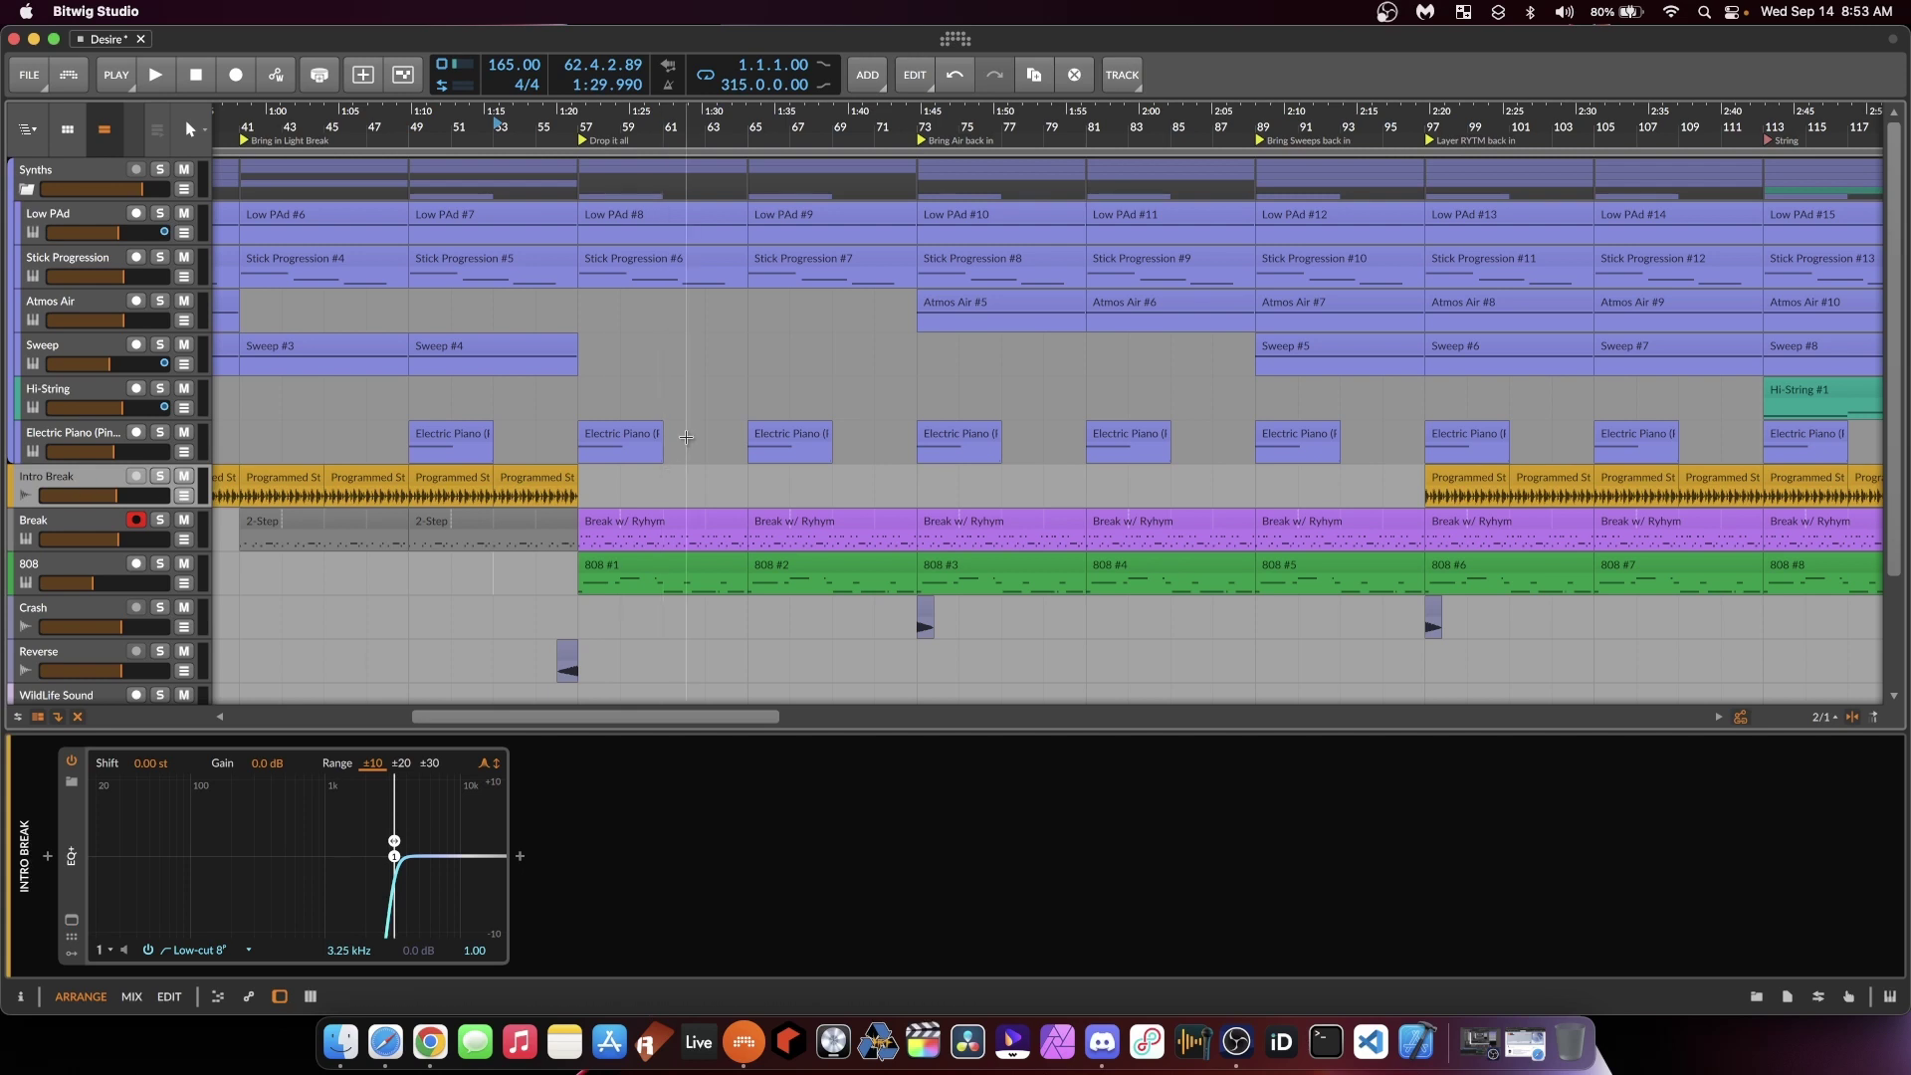
{"action": "scroll", "coordinate": [563, 356], "scroll_direction": "down", "scroll_amount": 3}
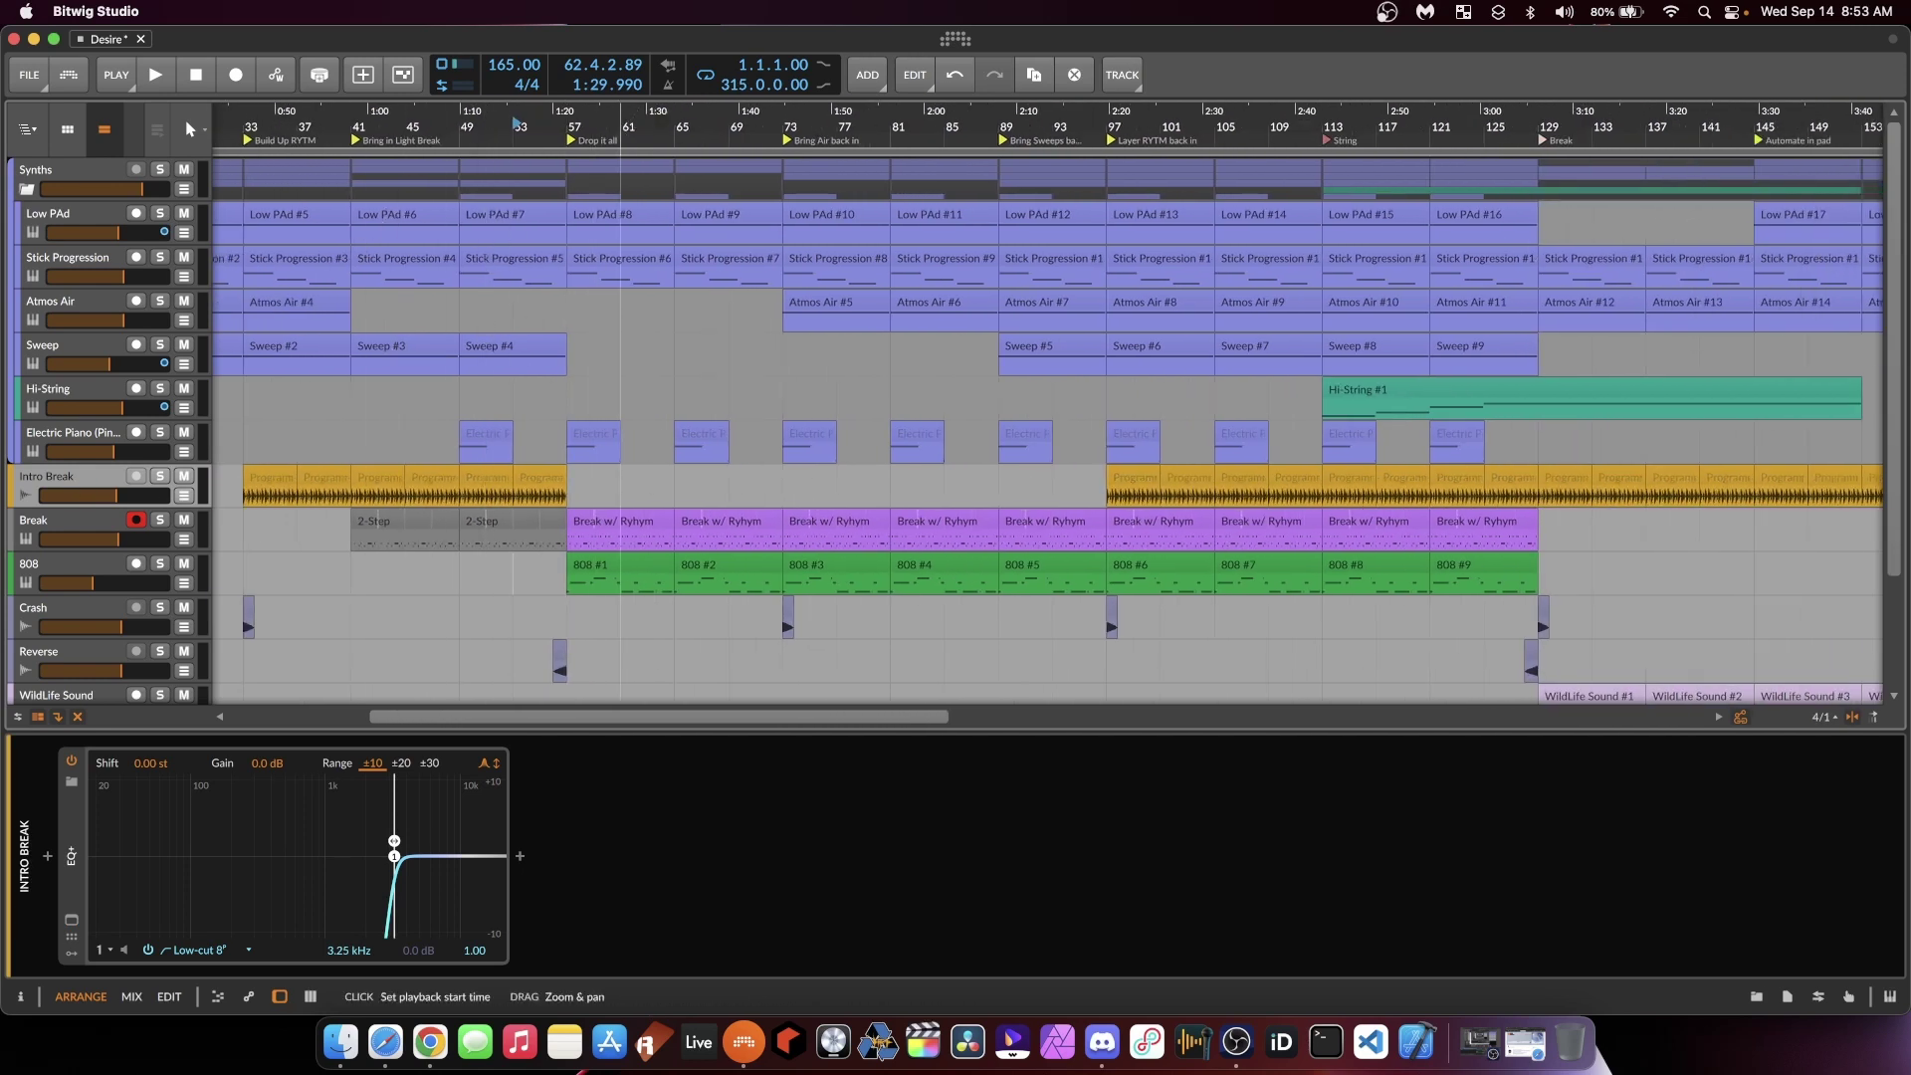
{"action": "scroll", "coordinate": [586, 289], "scroll_direction": "up", "scroll_amount": 2}
{"action": "left_click", "coordinate": [610, 225]}
{"action": "left_click", "coordinate": [611, 260]}
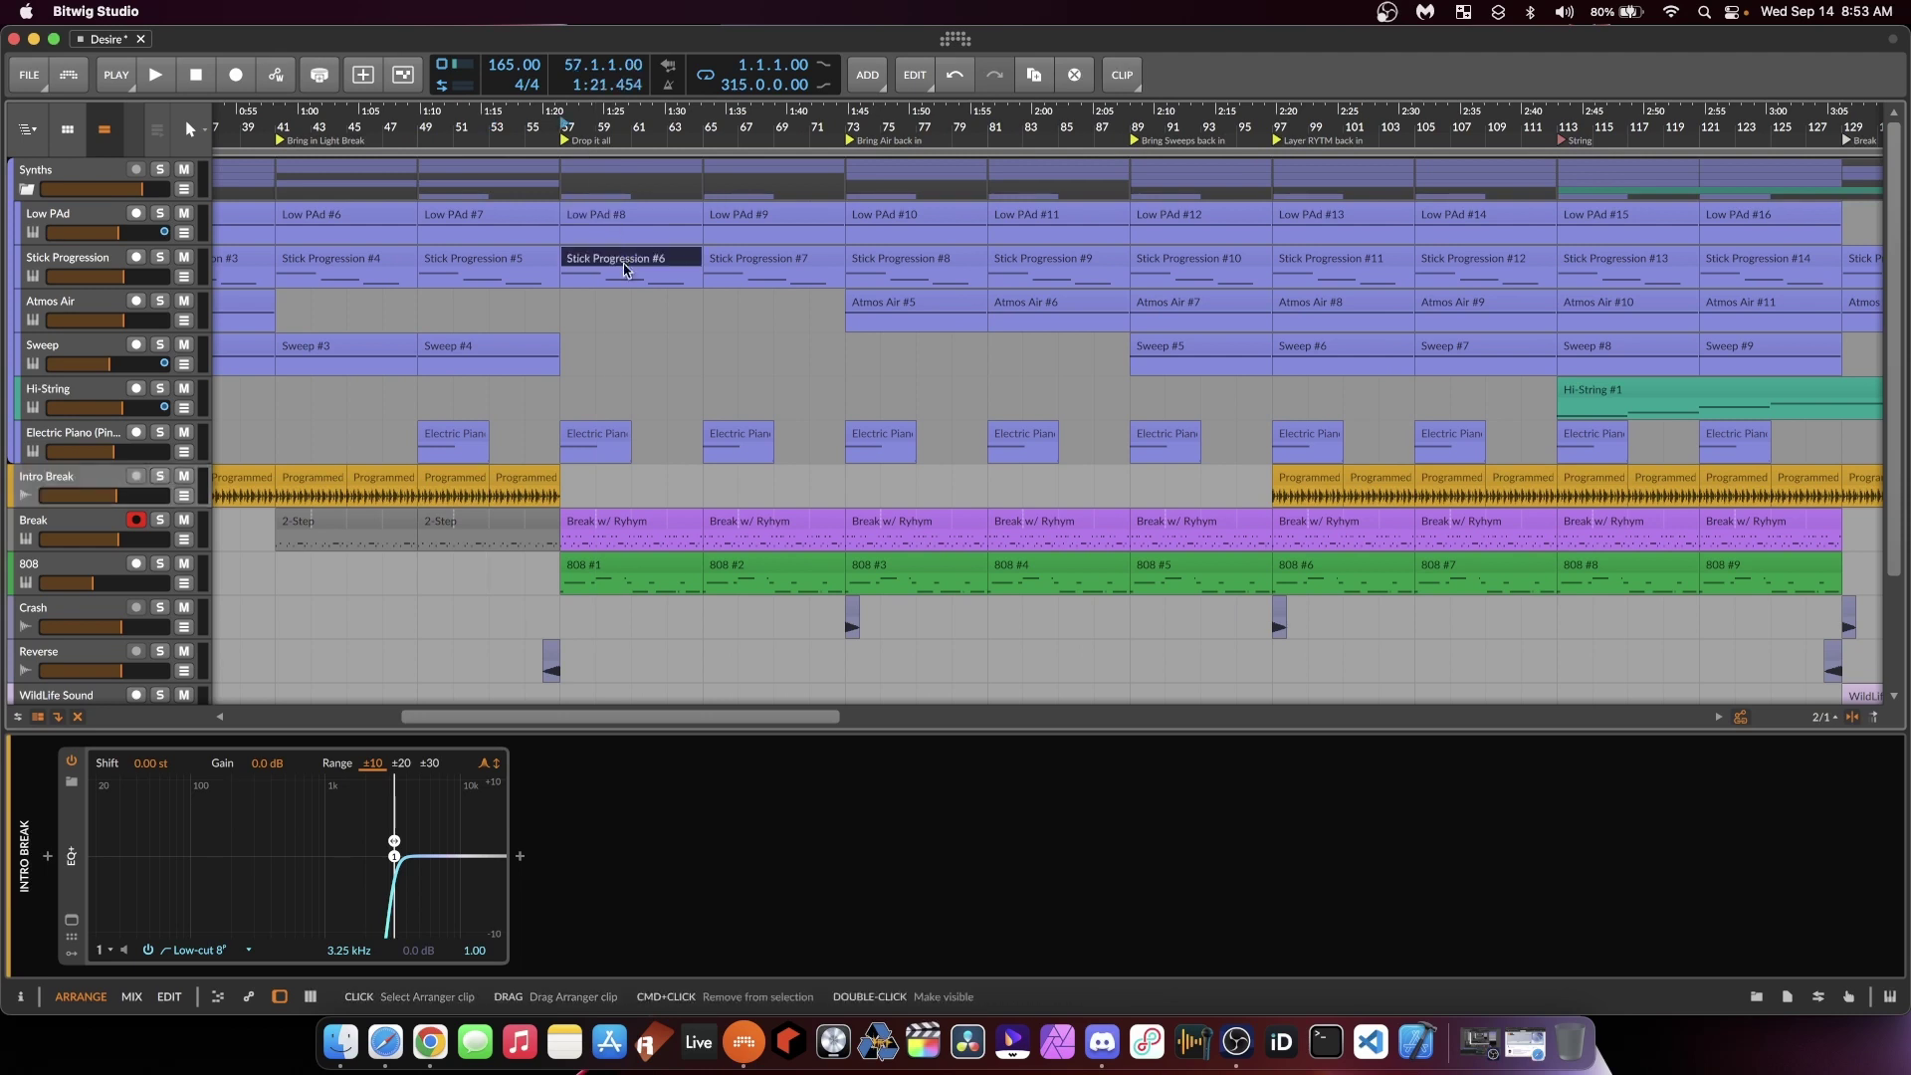
{"action": "left_click", "coordinate": [598, 431]}
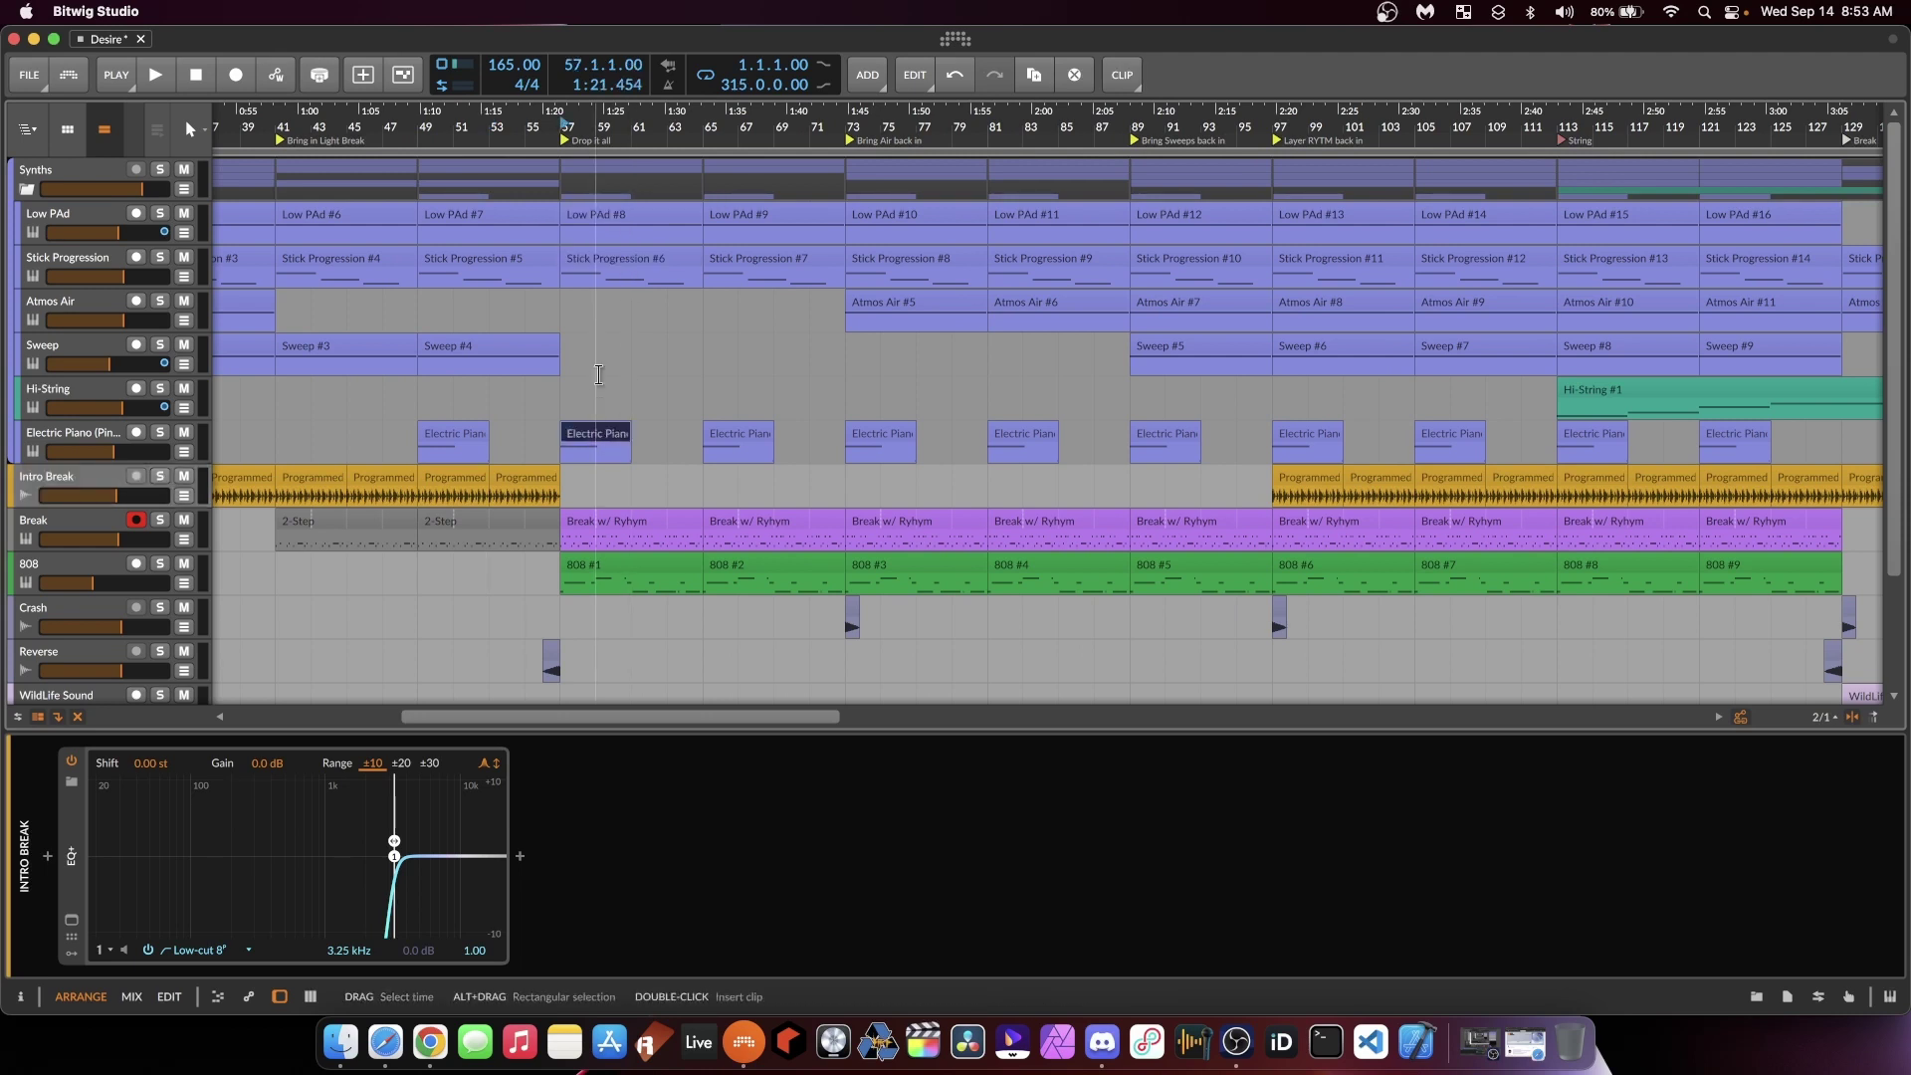
{"action": "left_click_drag", "start_coordinate": [771, 129], "coordinate": [911, 129]}
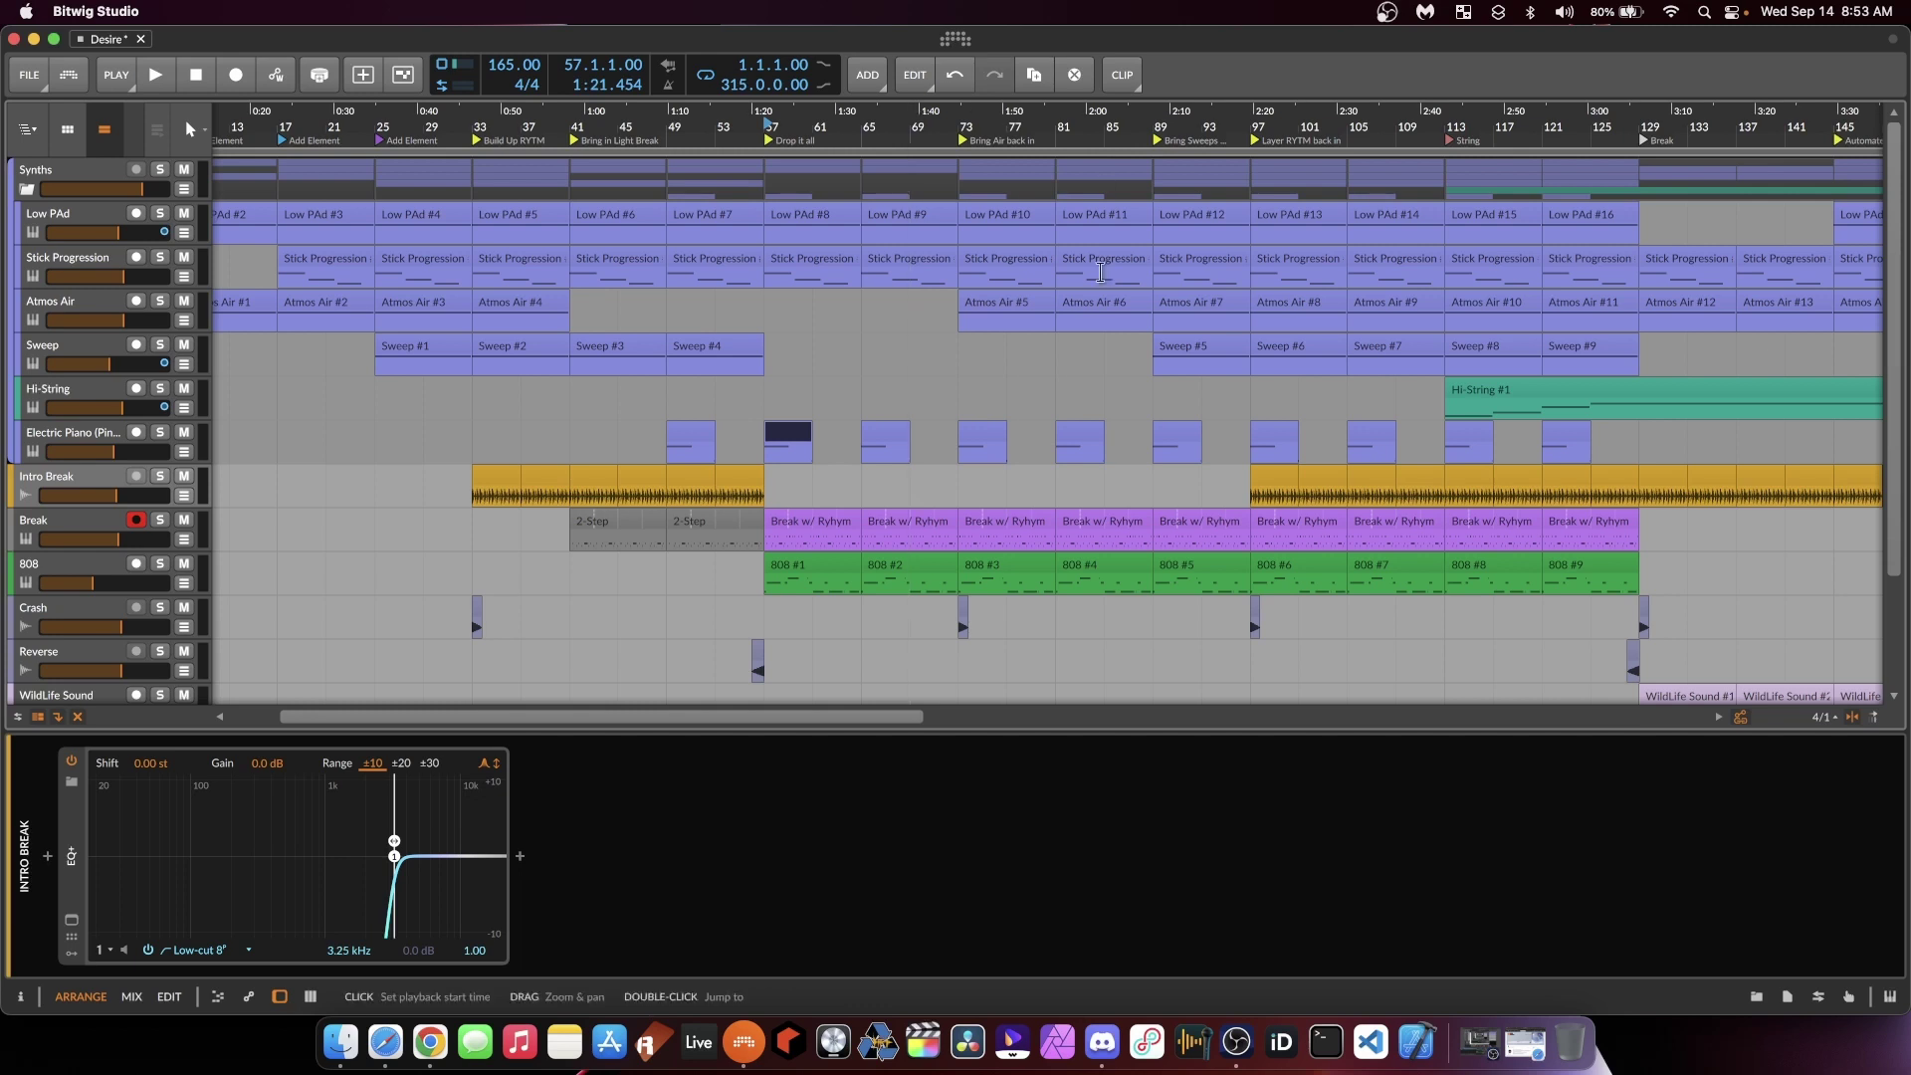
Step: Open TAL-Sampler on the 808 track and audition the track soloed from bar 57
{"action": "left_click", "coordinate": [81, 565]}
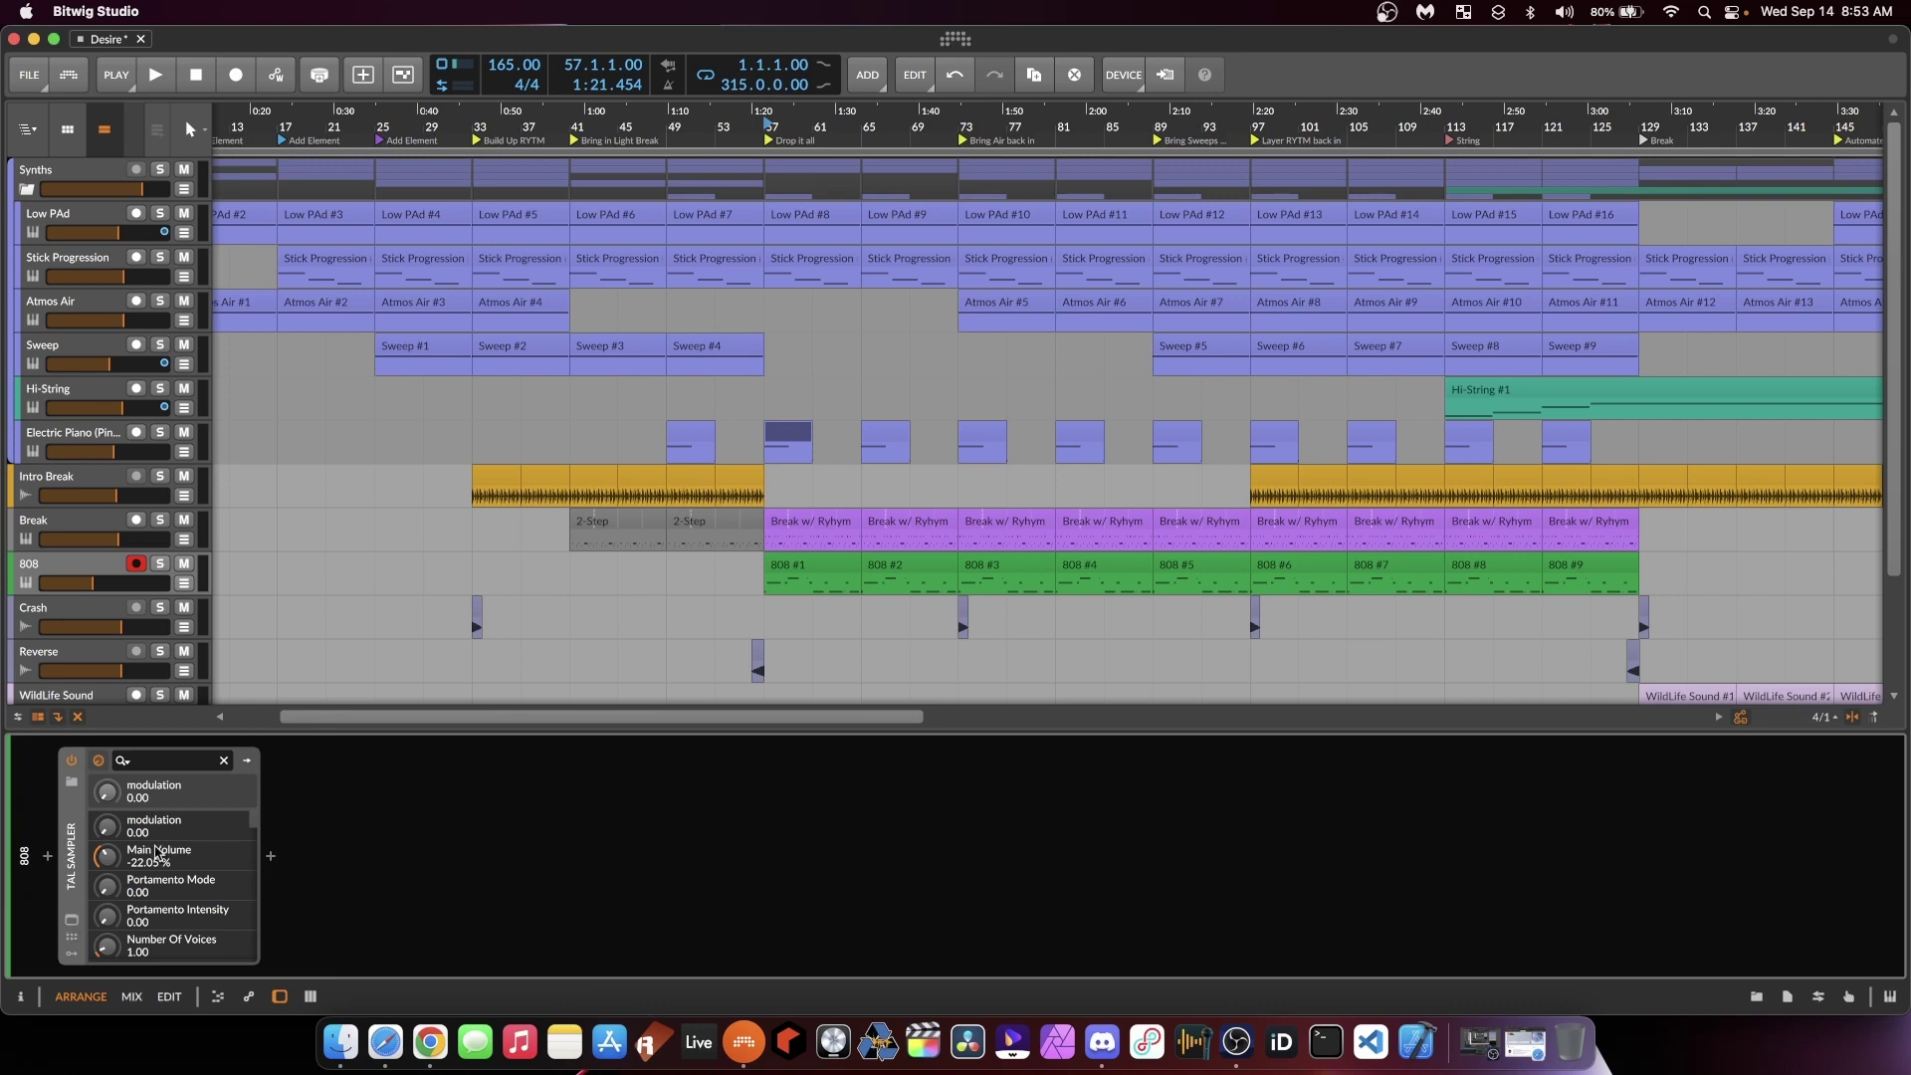
{"action": "left_click", "coordinate": [72, 921]}
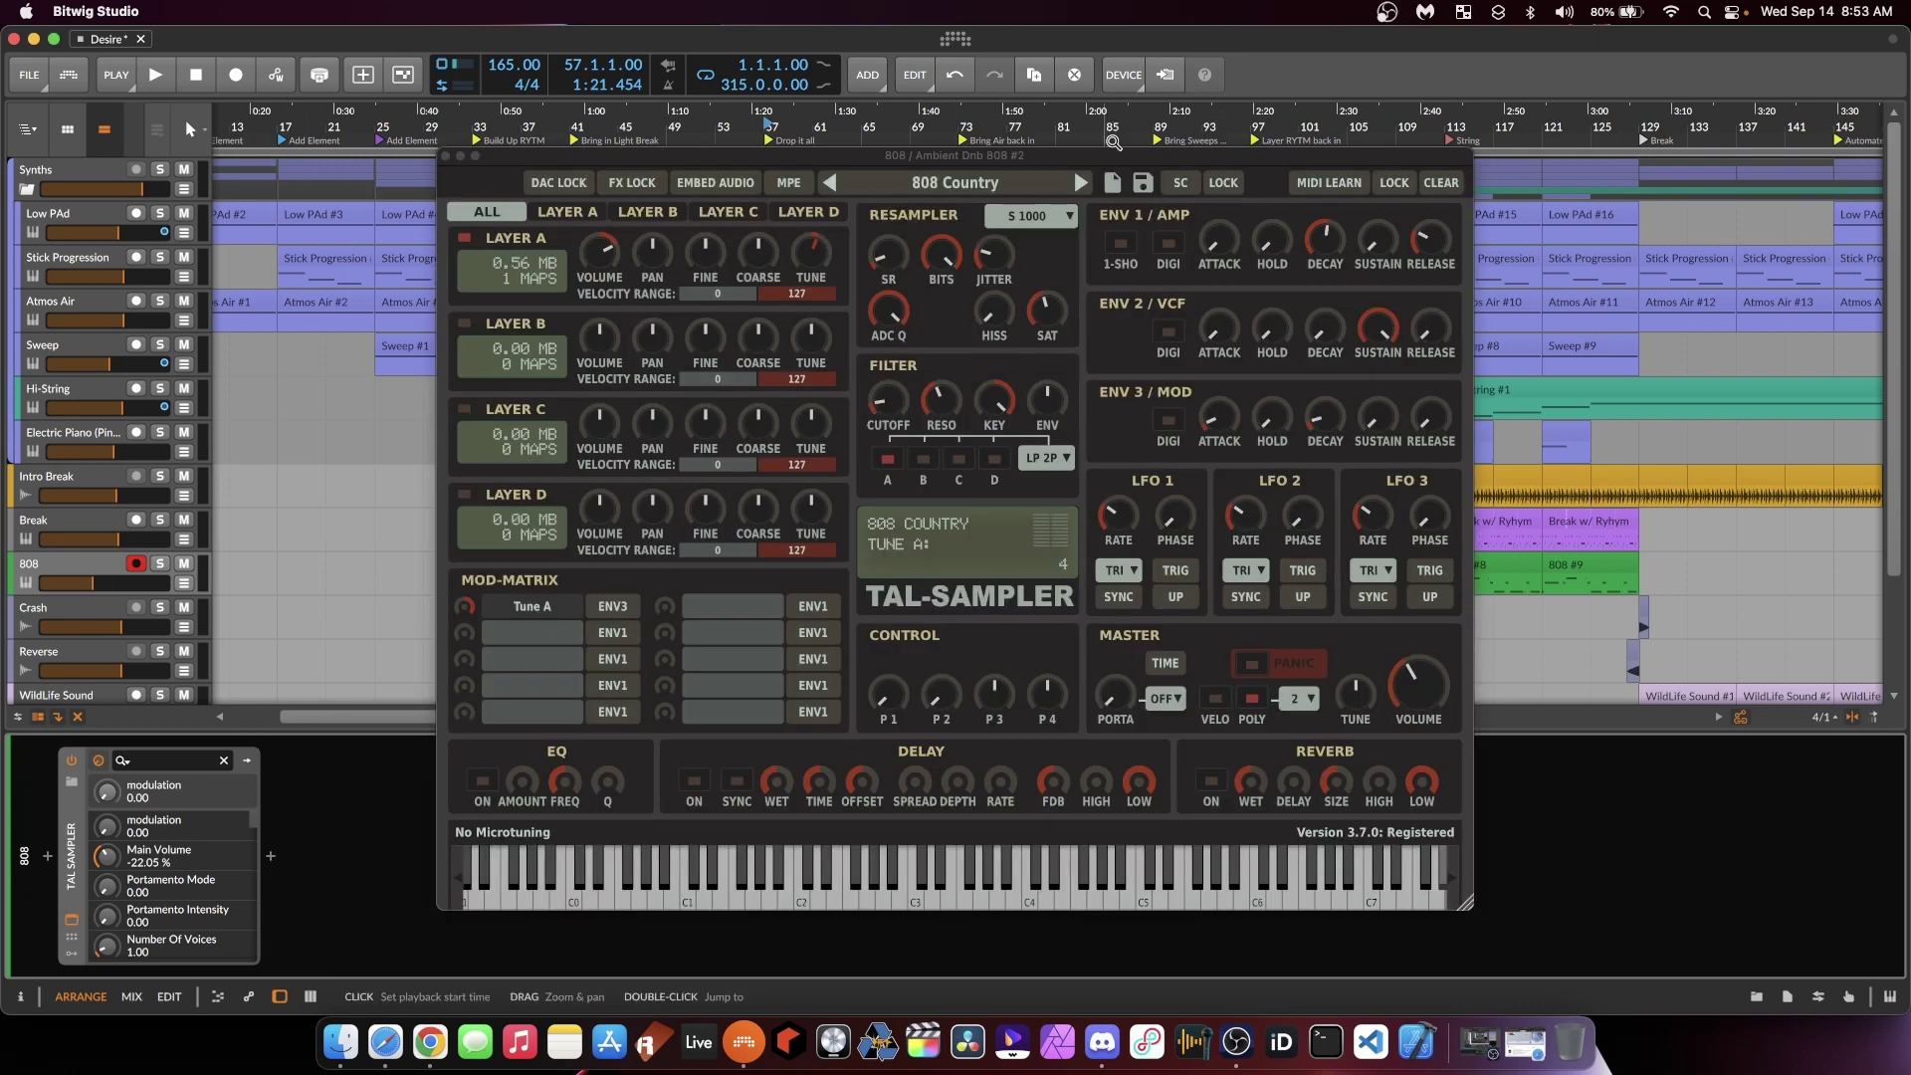
{"action": "key", "text": "space"}
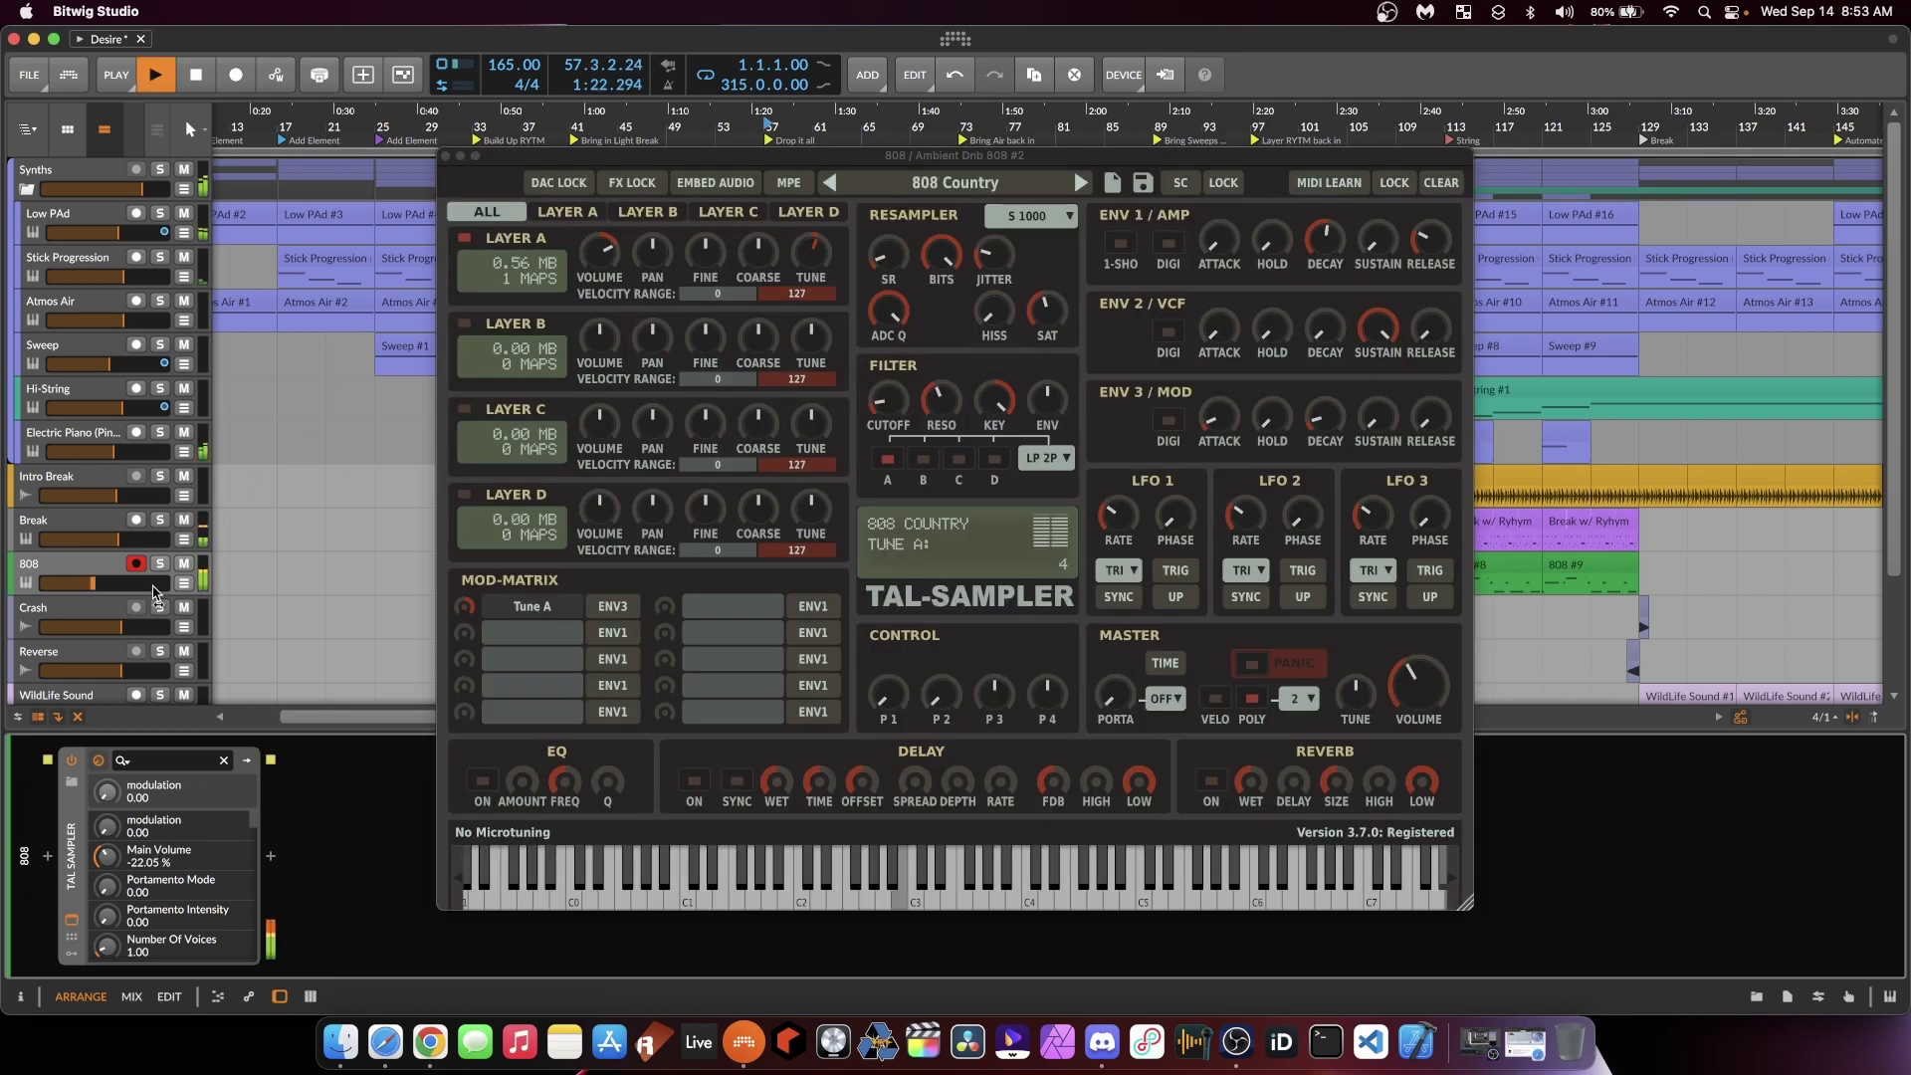
{"action": "left_click", "coordinate": [159, 564]}
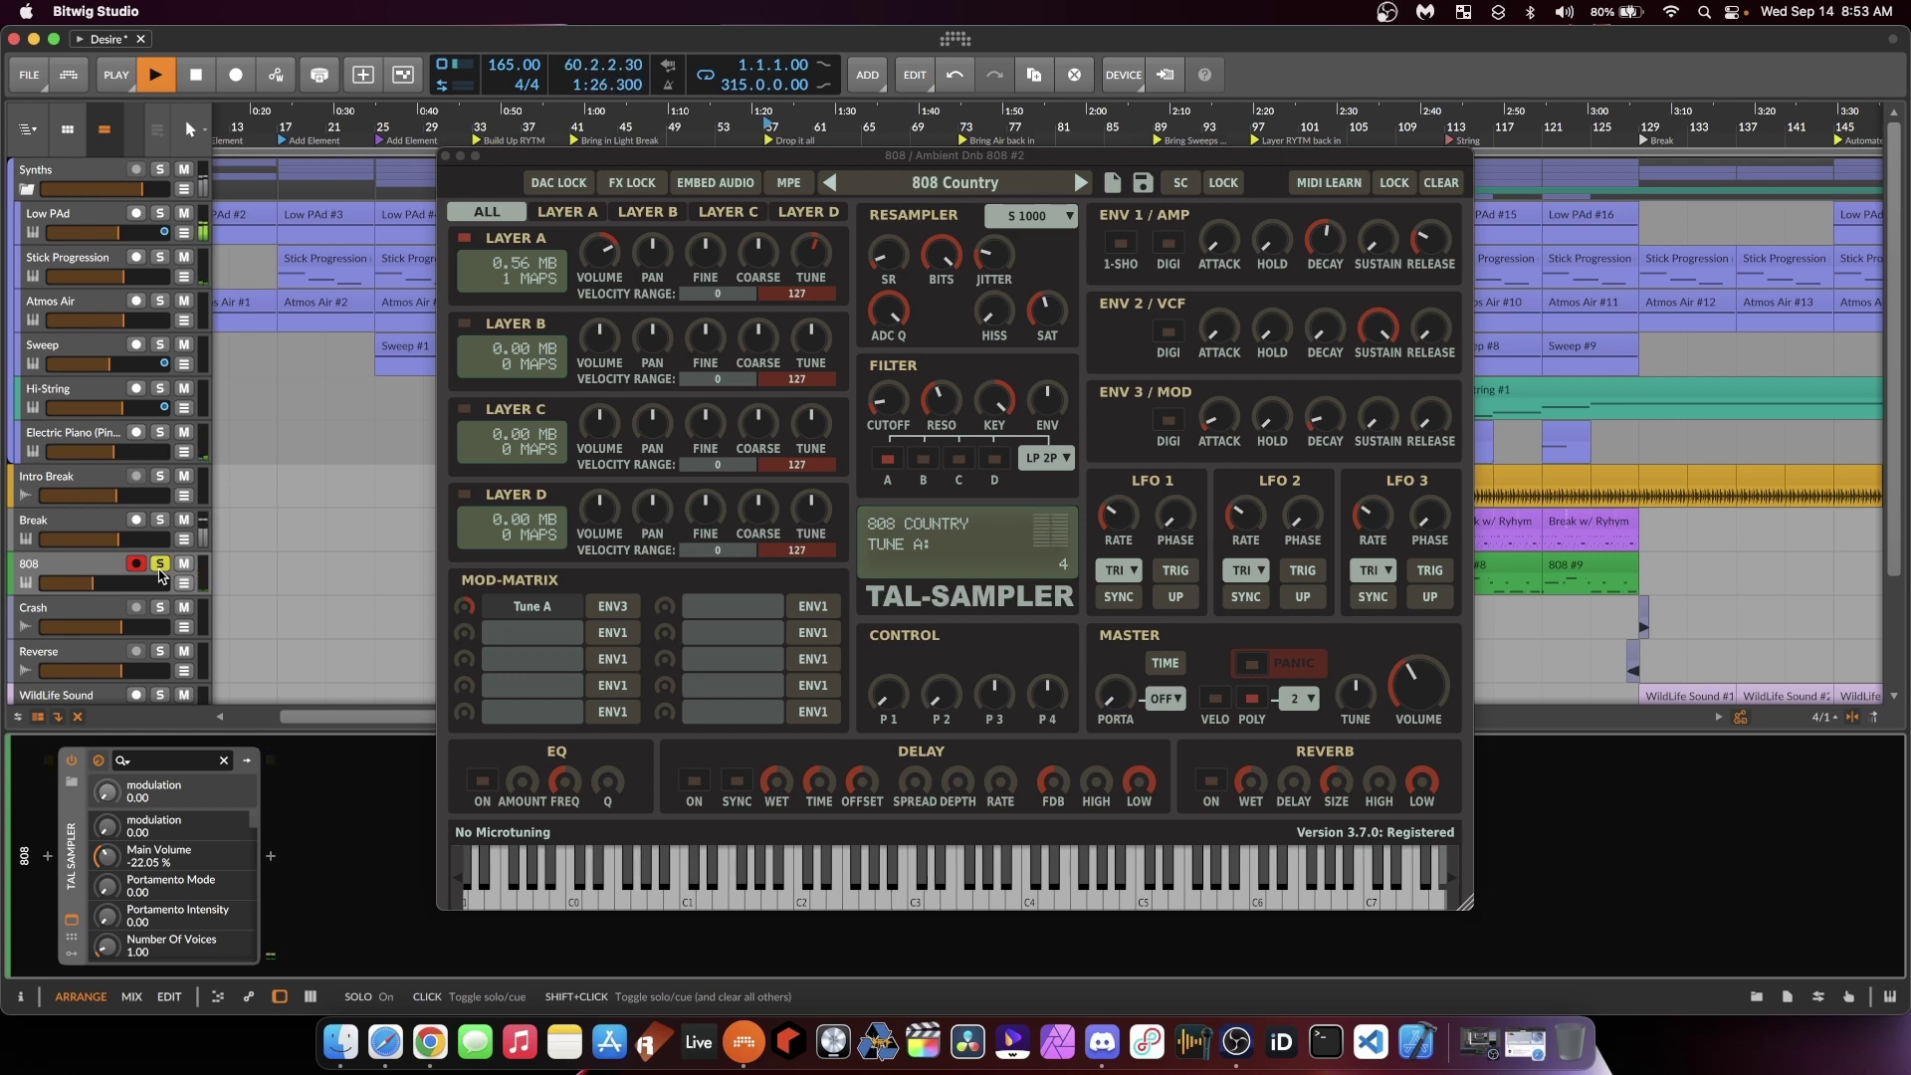
Step: Stop the soloed 808 playback, close the TAL-Sampler window and view the arrangement from the intro through "Build it back up"
{"action": "key", "text": "space"}
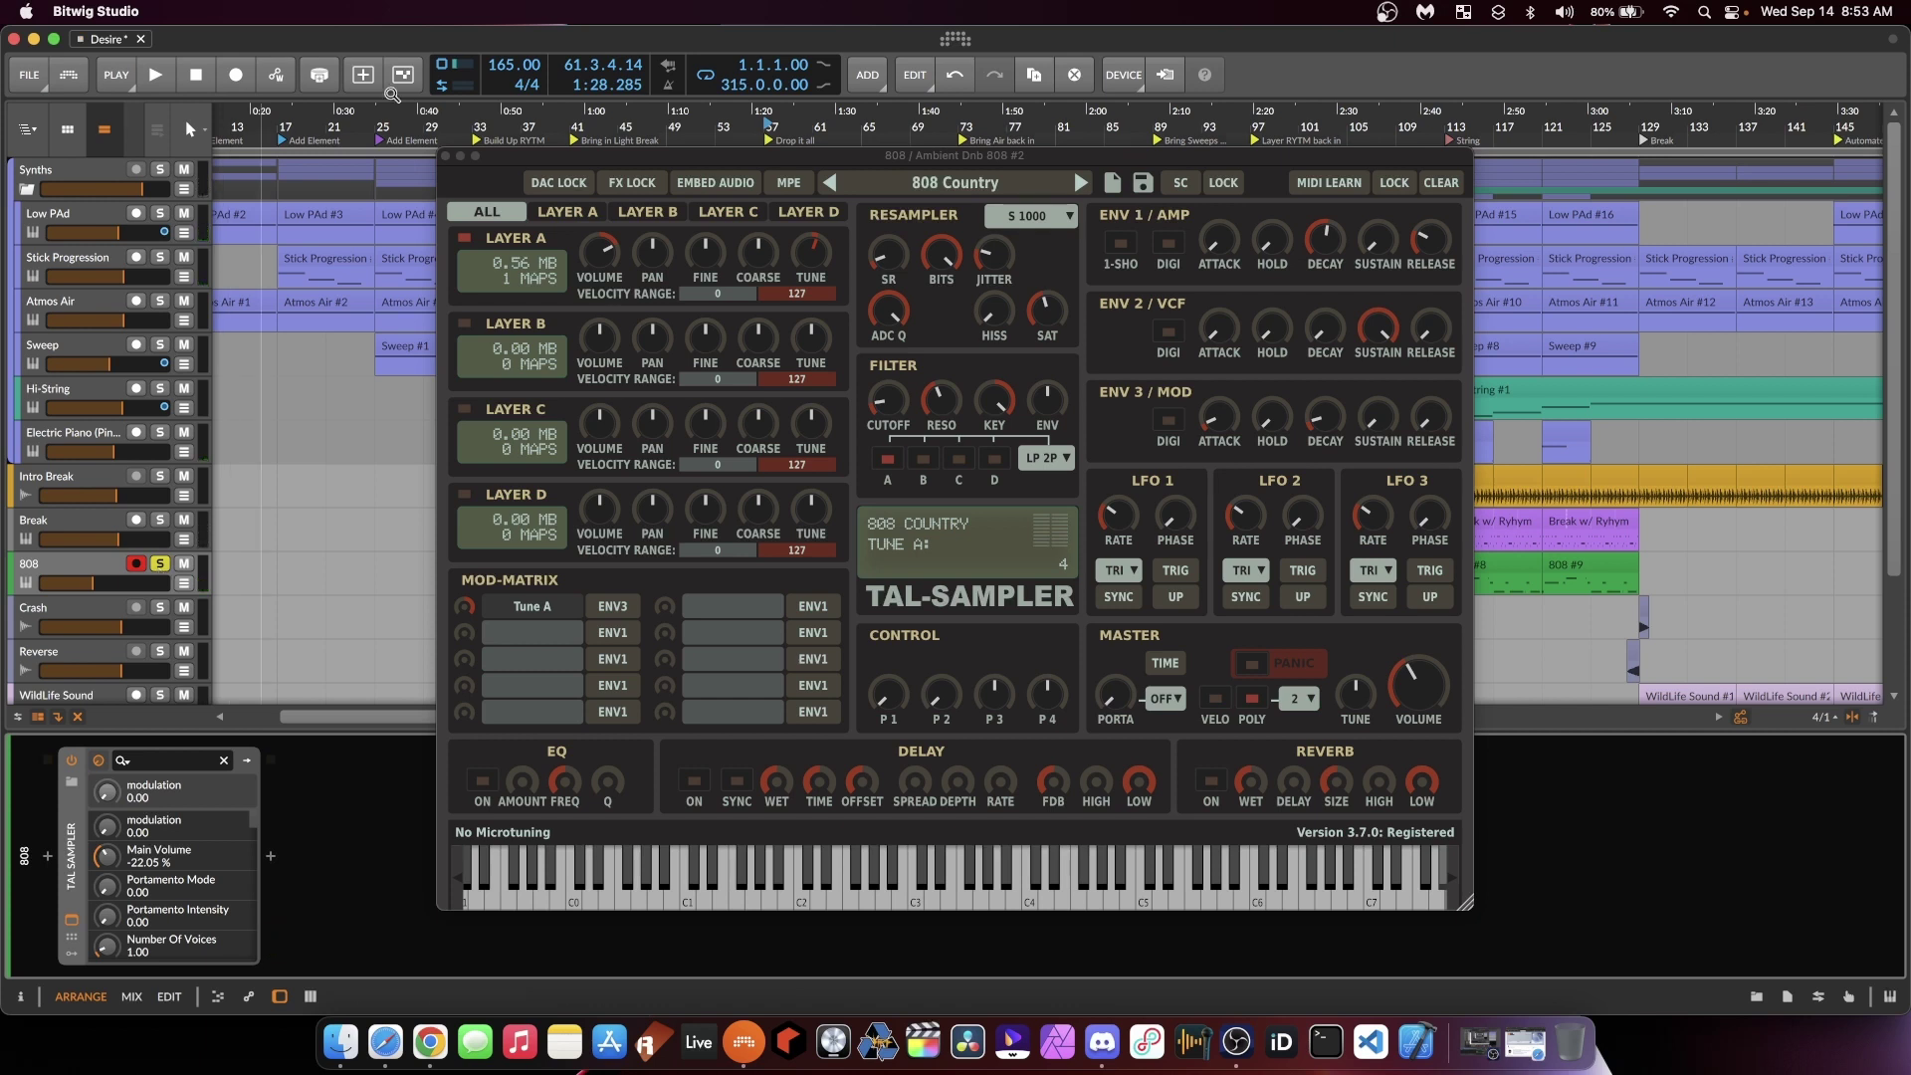
{"action": "left_click", "coordinate": [445, 157]}
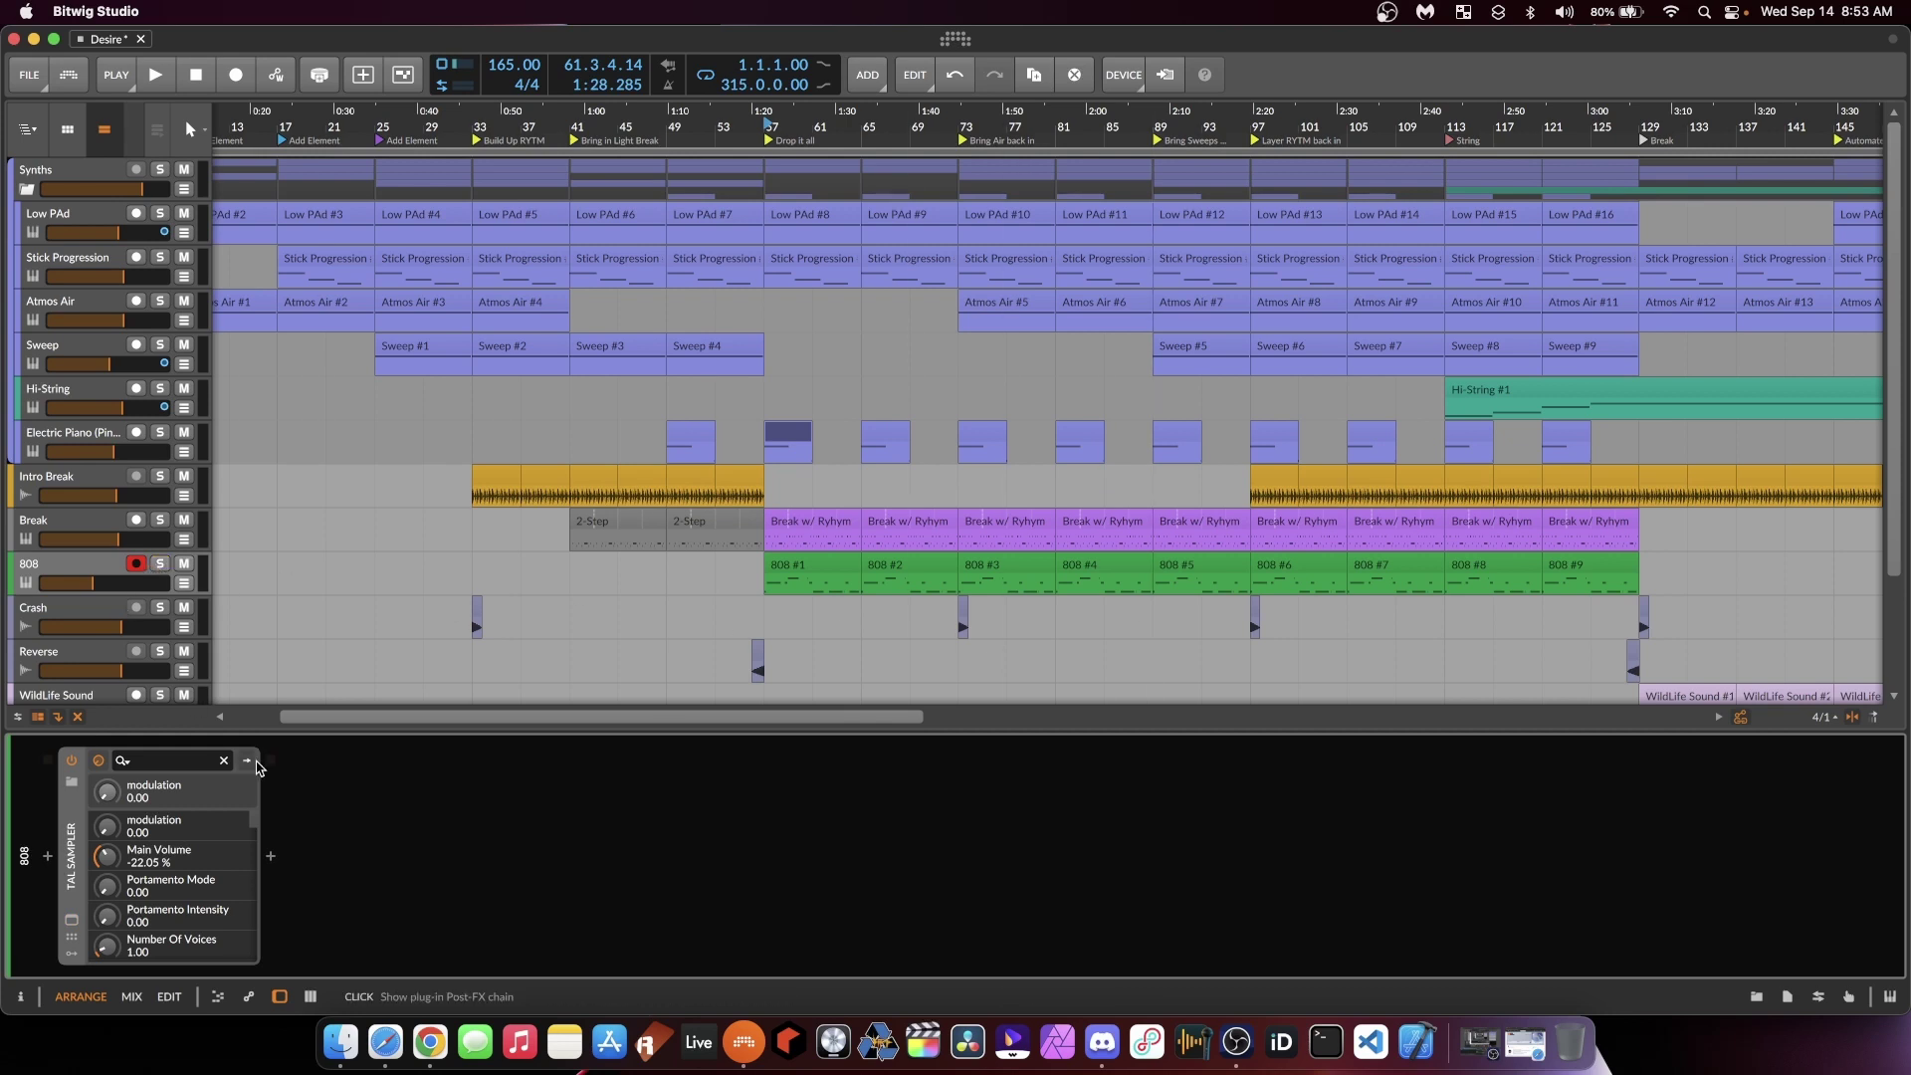
{"action": "scroll", "coordinate": [1054, 620], "scroll_direction": "down", "scroll_amount": 3}
{"action": "scroll", "coordinate": [1054, 620], "scroll_direction": "up", "scroll_amount": 3}
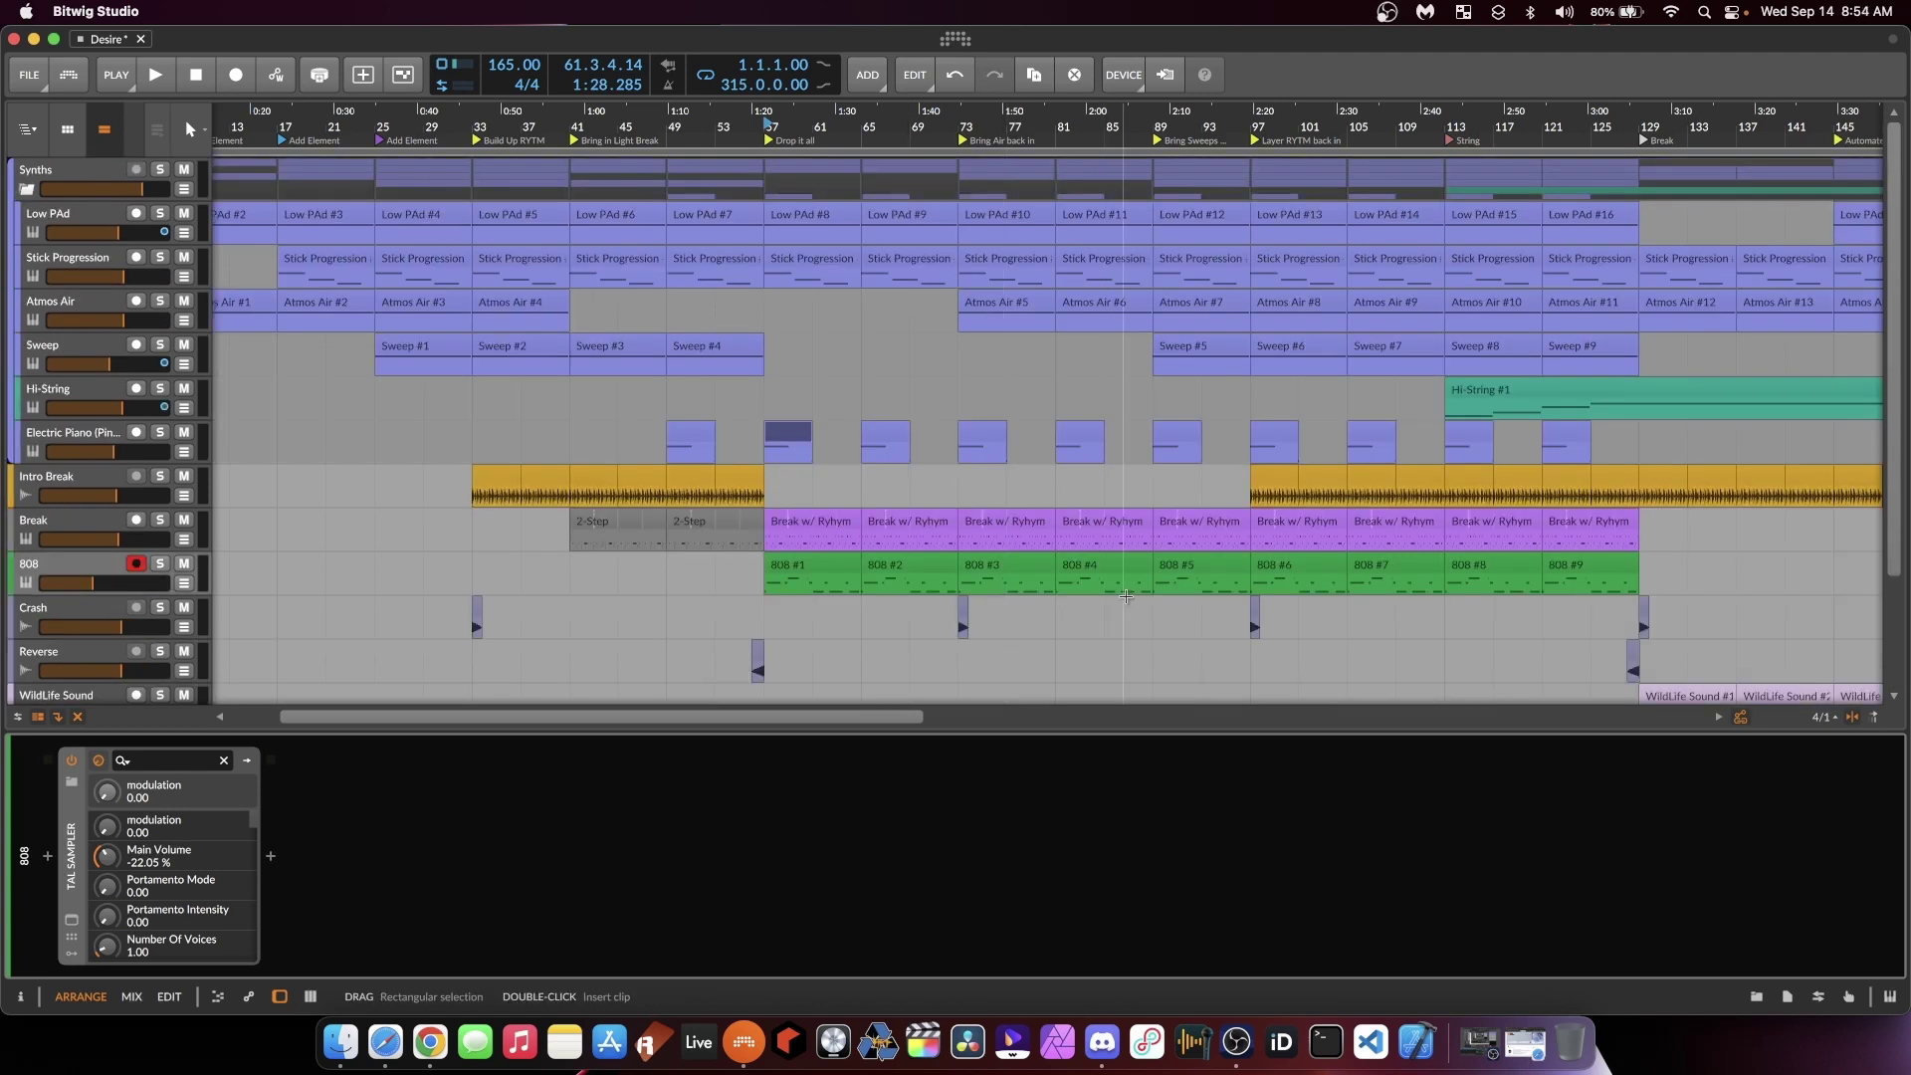
{"action": "scroll", "coordinate": [1054, 620], "scroll_direction": "right", "scroll_amount": 3}
{"action": "scroll", "coordinate": [981, 398], "scroll_direction": "down", "scroll_amount": 5}
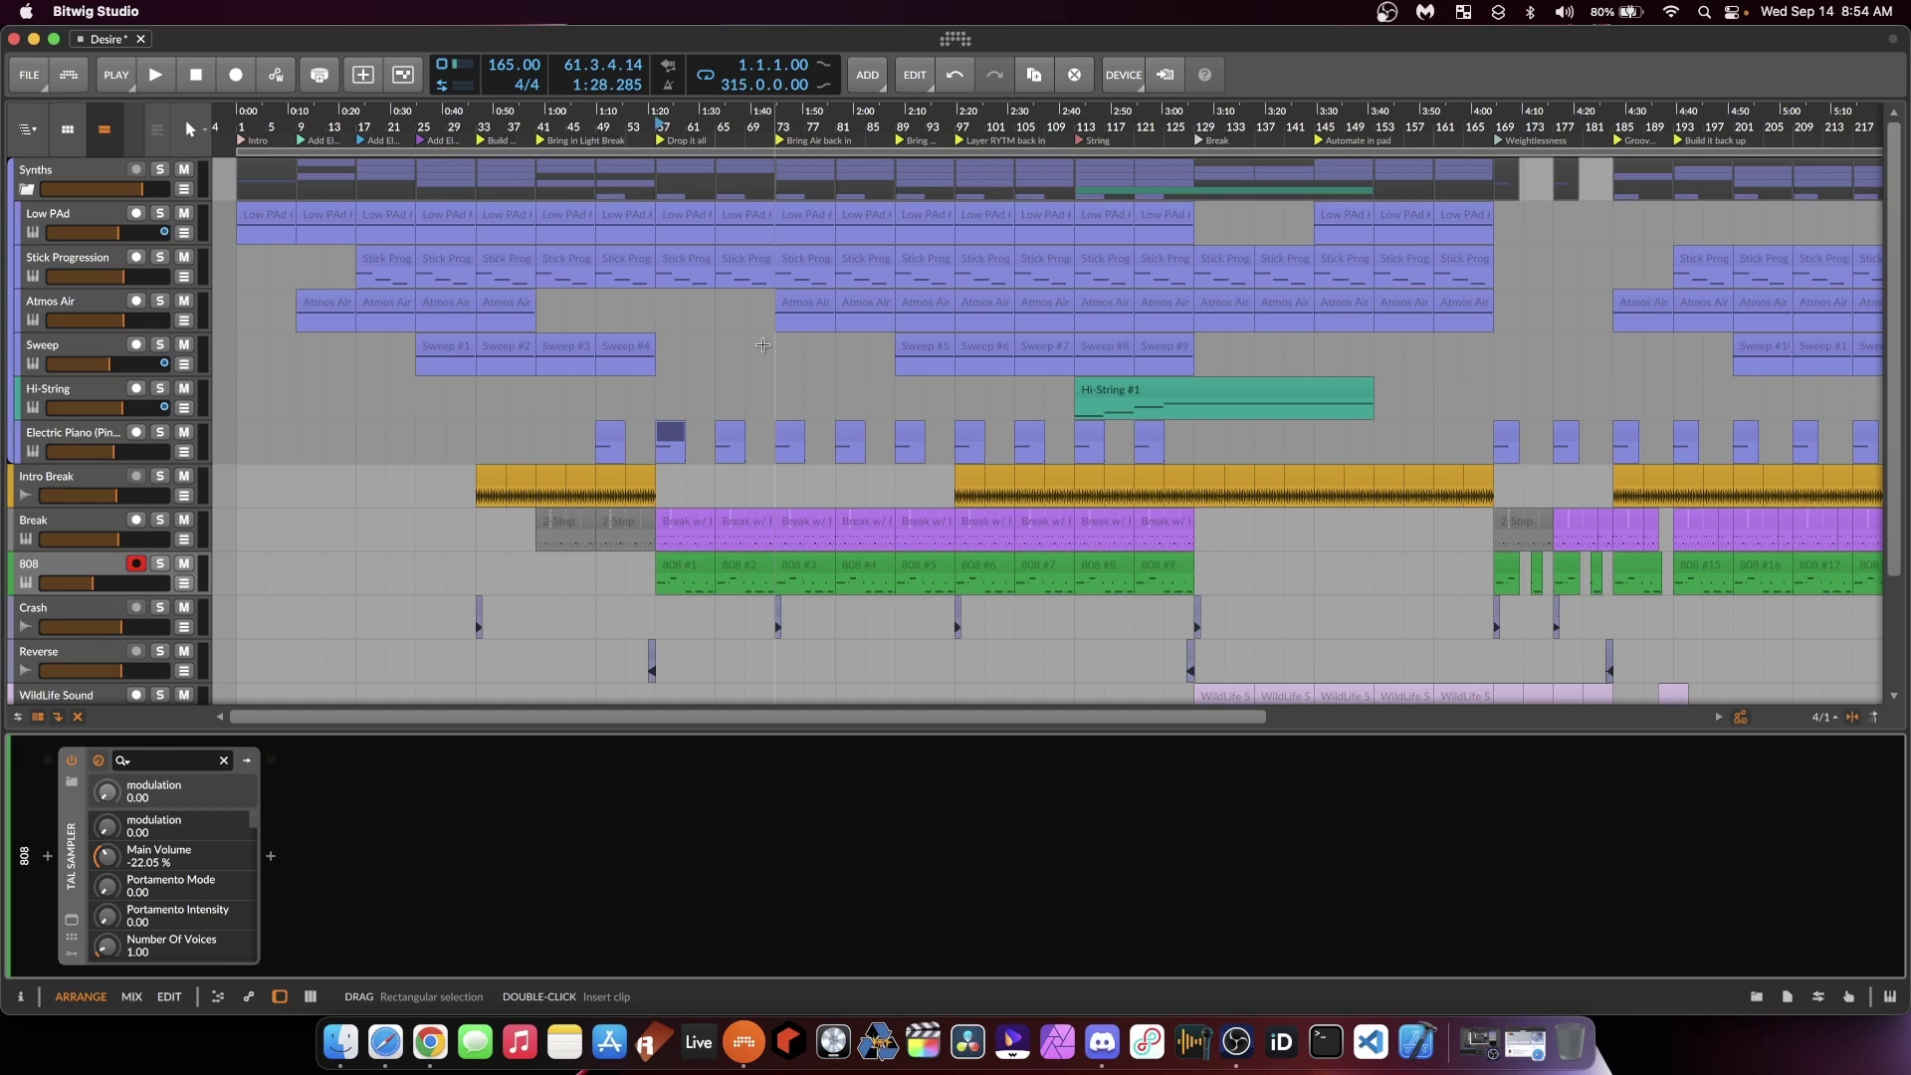
Step: Set the playback start to bar 85 and audition the arrangement briefly from there
{"action": "key", "text": "space"}
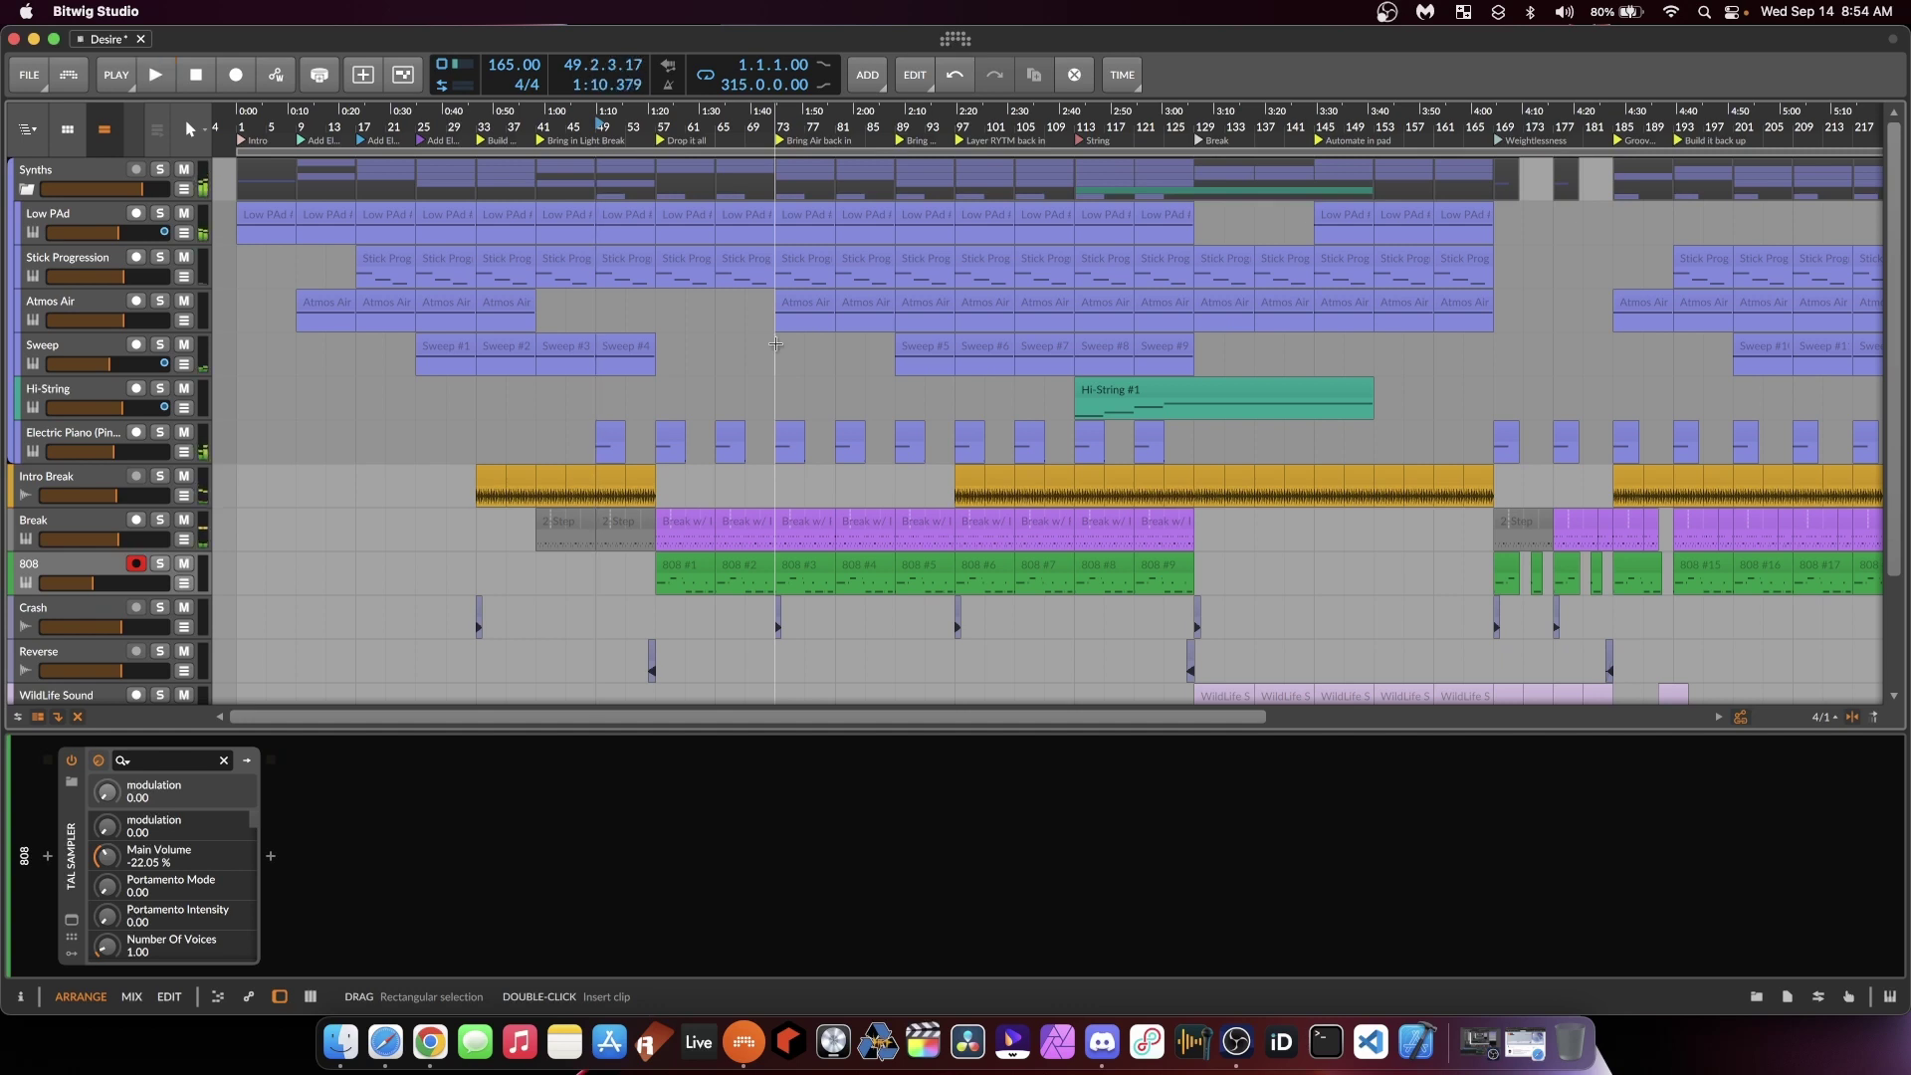
{"action": "left_click", "coordinate": [904, 112]}
{"action": "left_click_drag", "start_coordinate": [904, 111], "coordinate": [880, 119]}
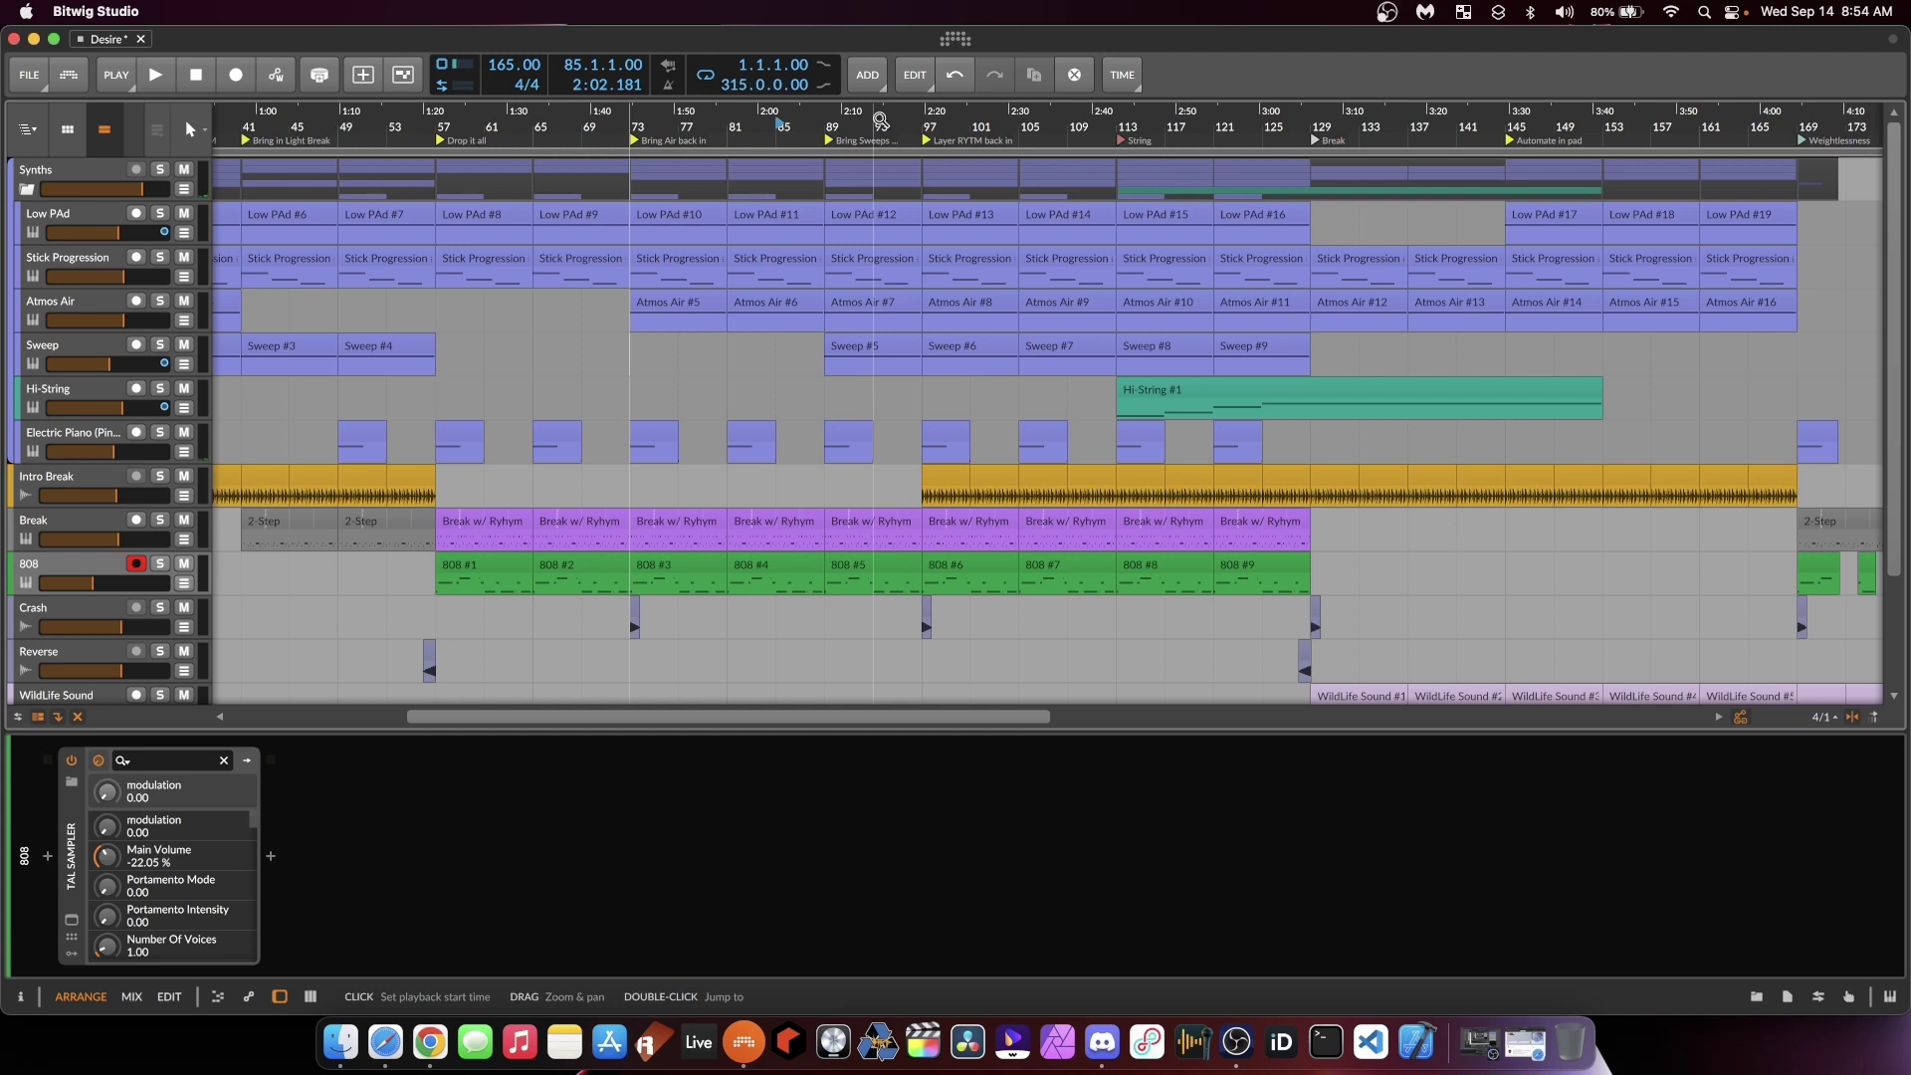
{"action": "key", "text": "space"}
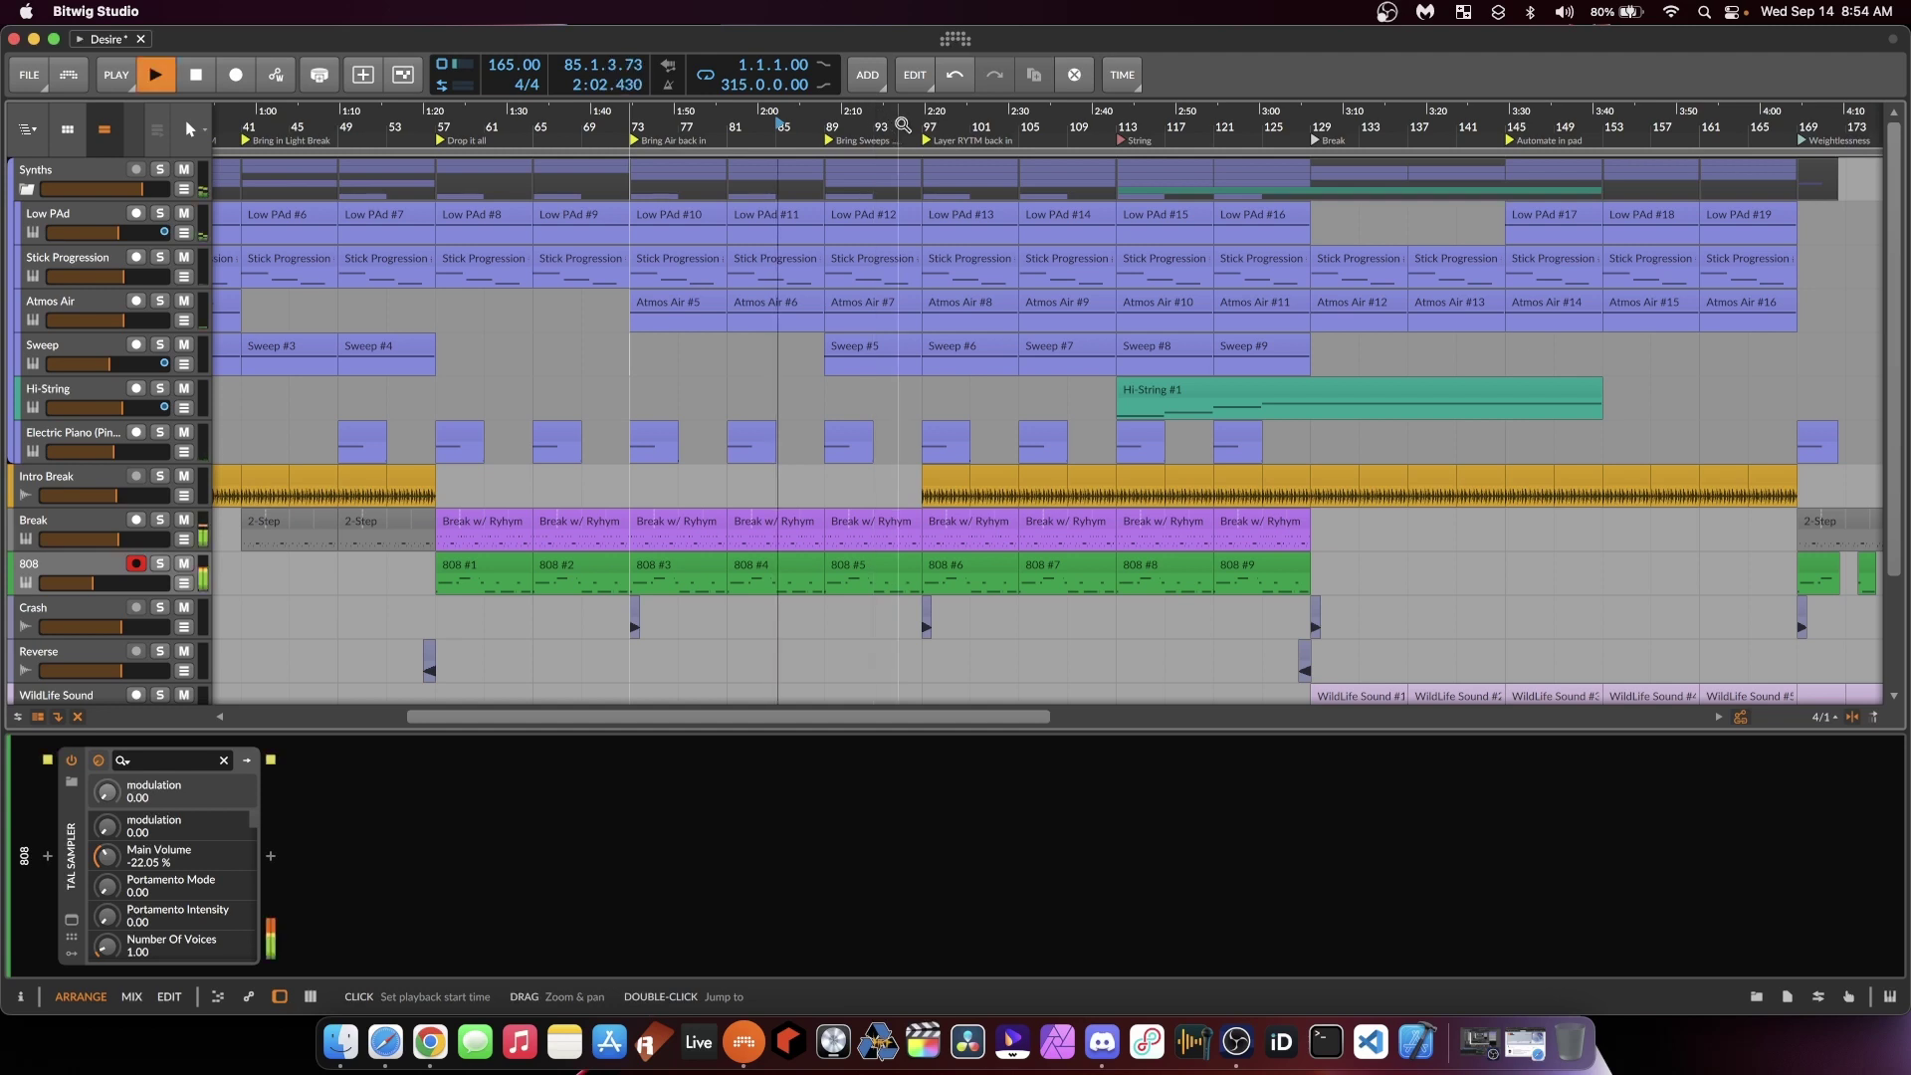
{"action": "key", "text": "space"}
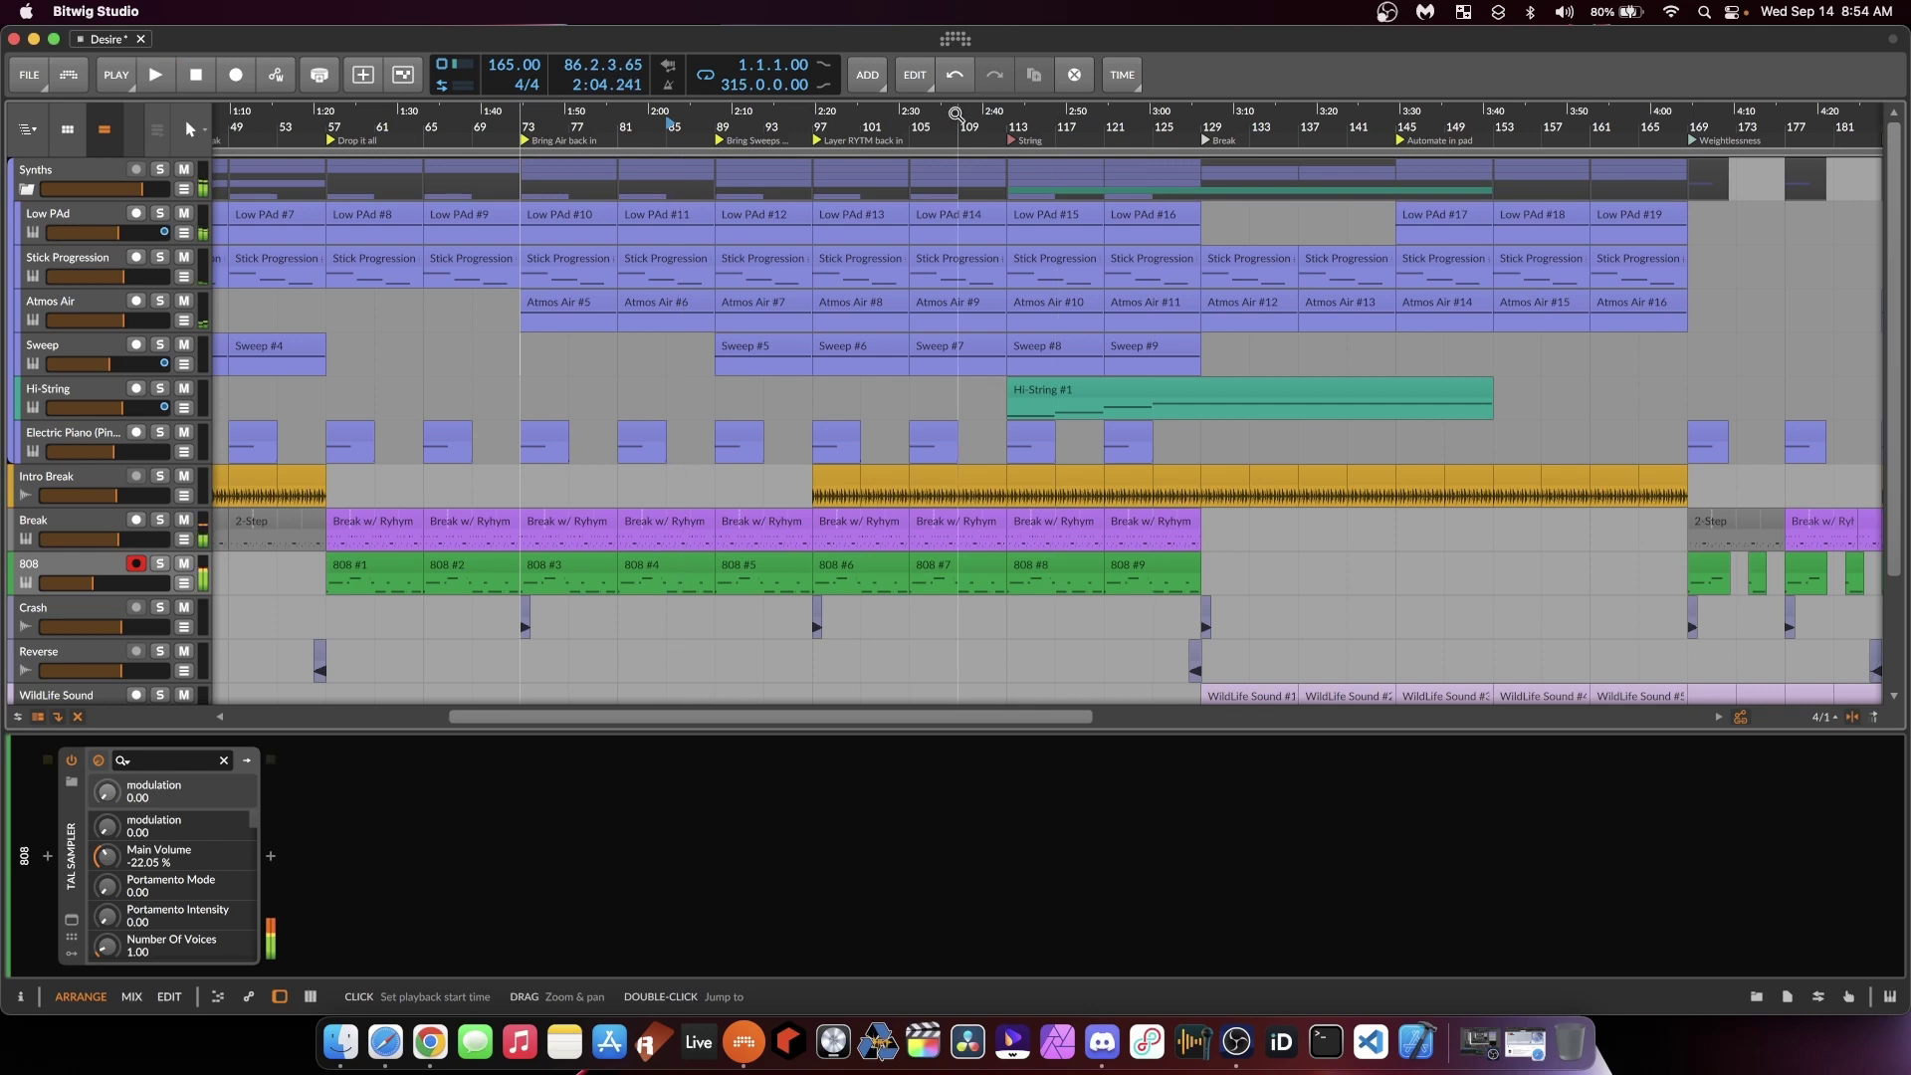
Step: Set the playback start to bar 113 at the "String" marker and show the Hi-String track's Mixer Volume automation
{"action": "left_click_drag", "start_coordinate": [993, 117], "coordinate": [729, 121]}
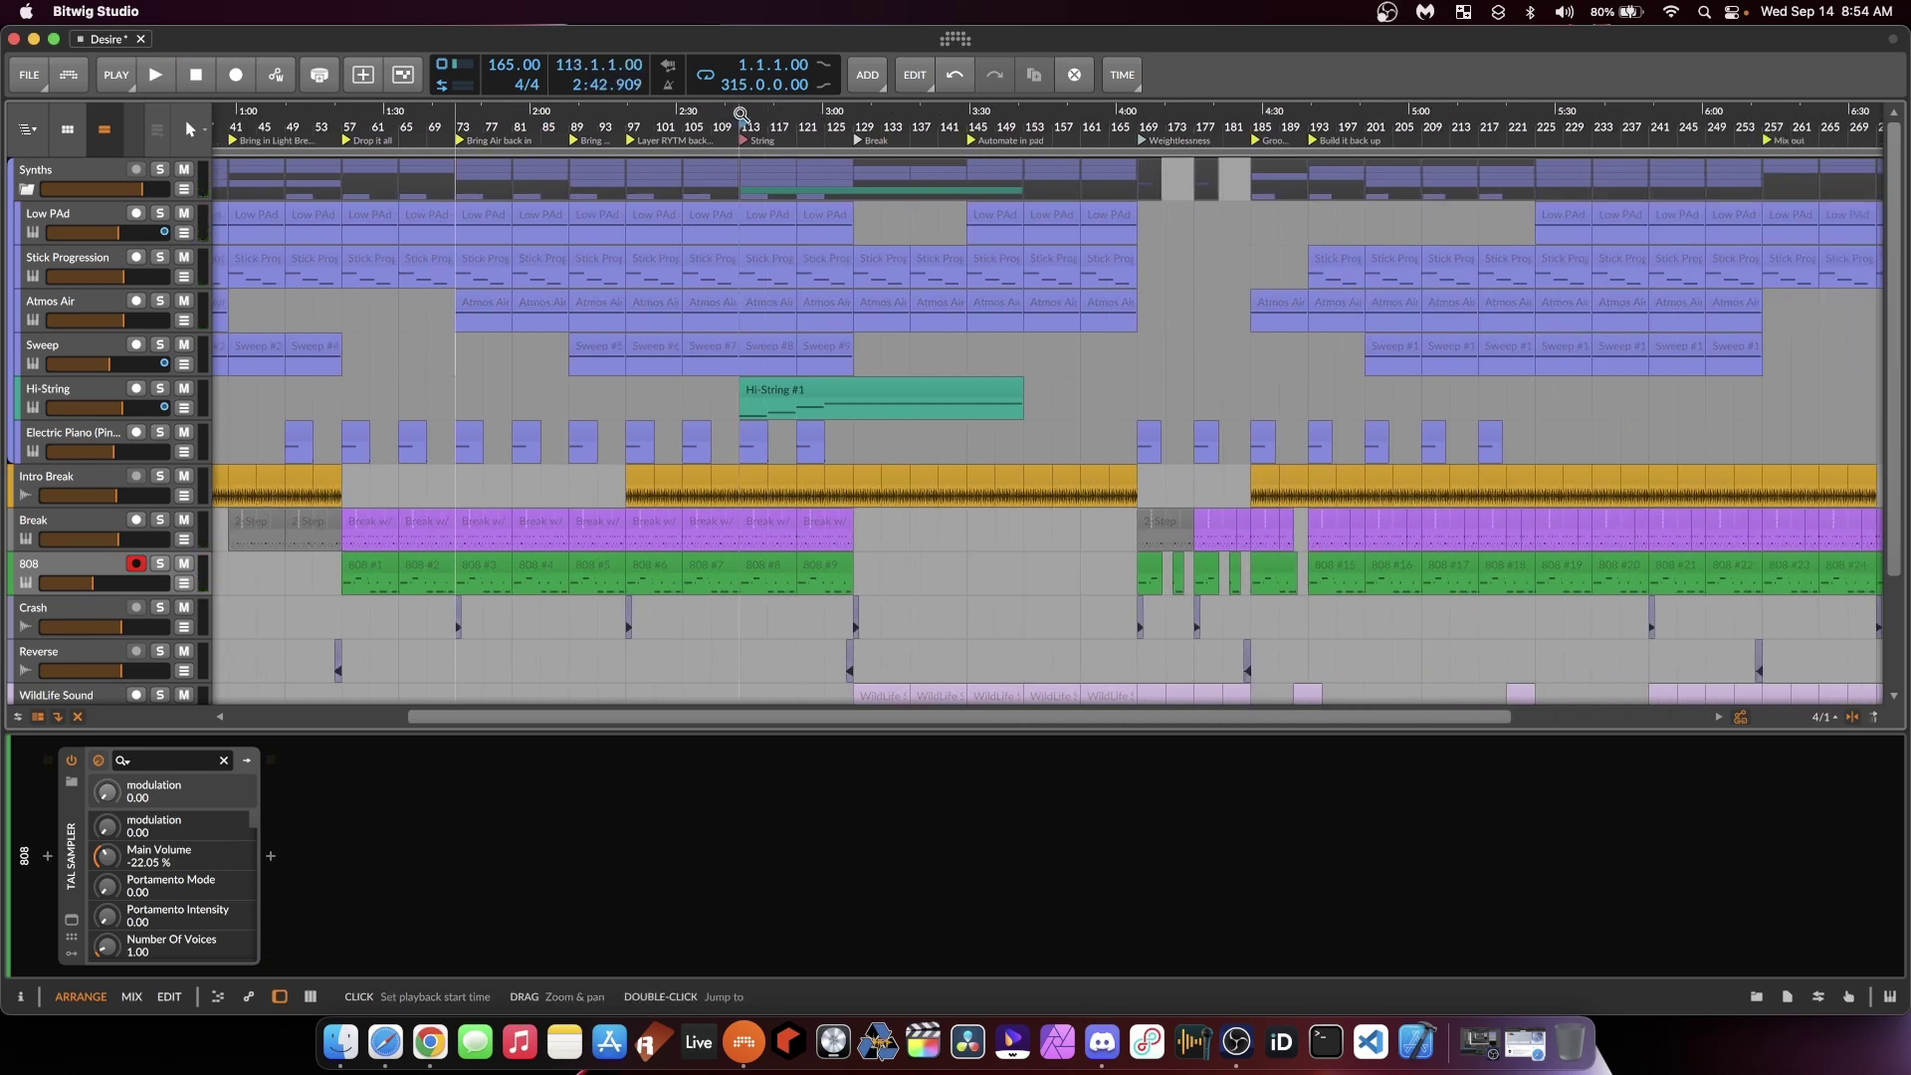
{"action": "left_click", "coordinate": [184, 407]}
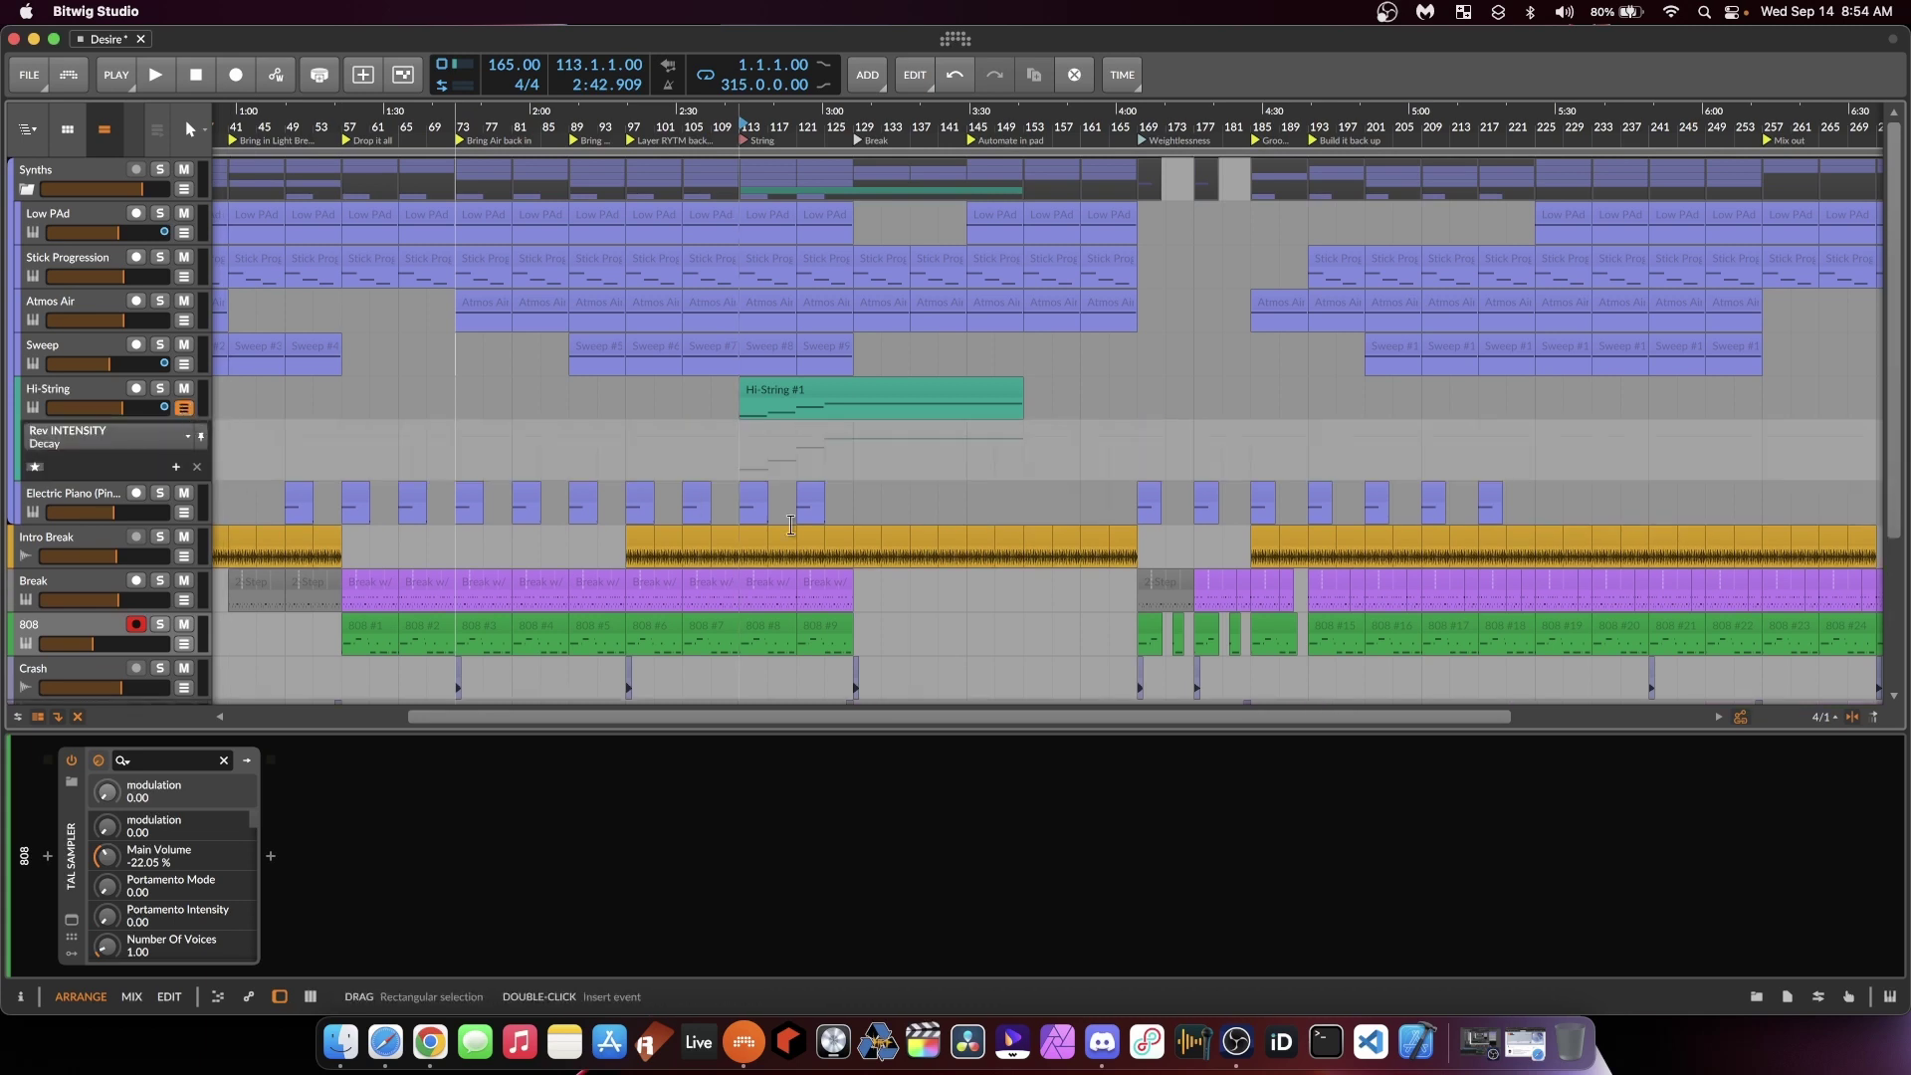
{"action": "left_click", "coordinate": [124, 438]}
{"action": "left_click", "coordinate": [110, 470]}
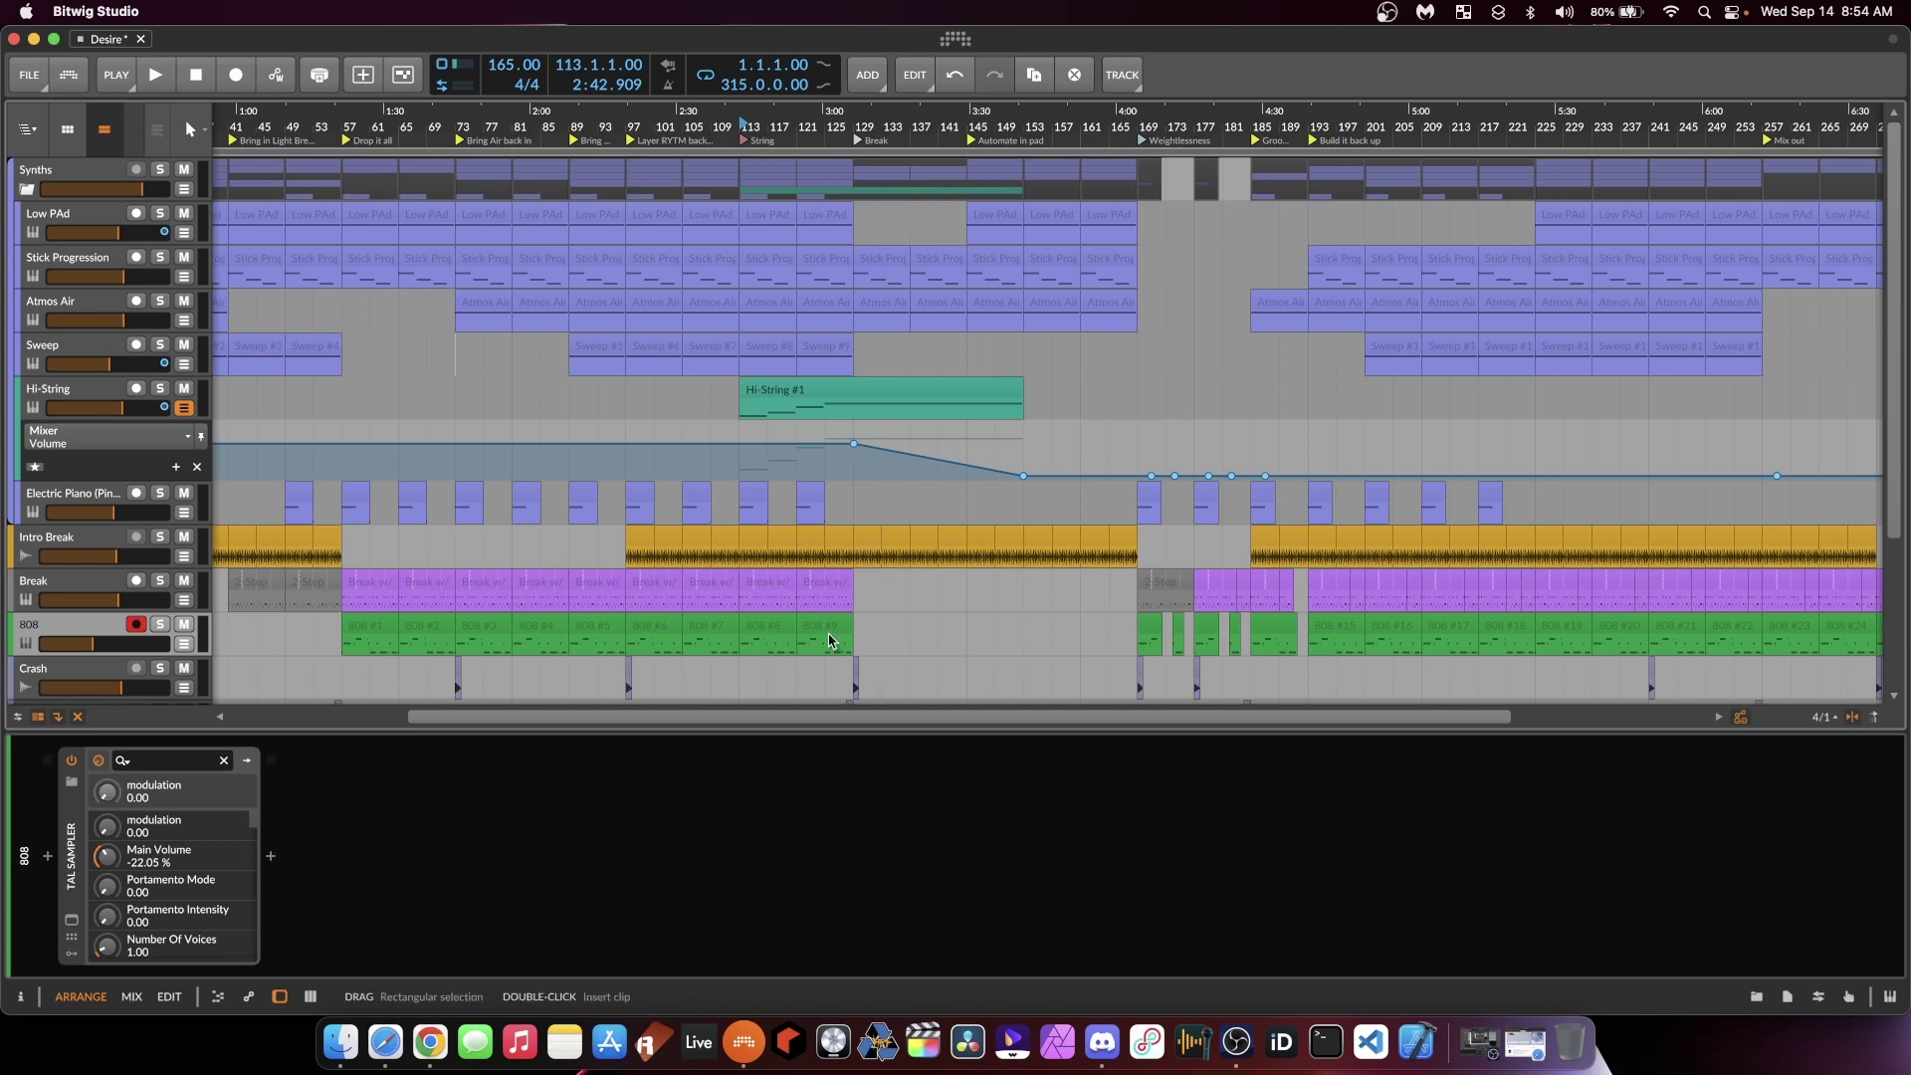
Step: Play from bar 125 into the "Break" section, then show the WildLife Sound track's device chain and stop playback
{"action": "scroll", "coordinate": [886, 124], "scroll_direction": "down", "scroll_amount": 1}
{"action": "key", "text": "space"}
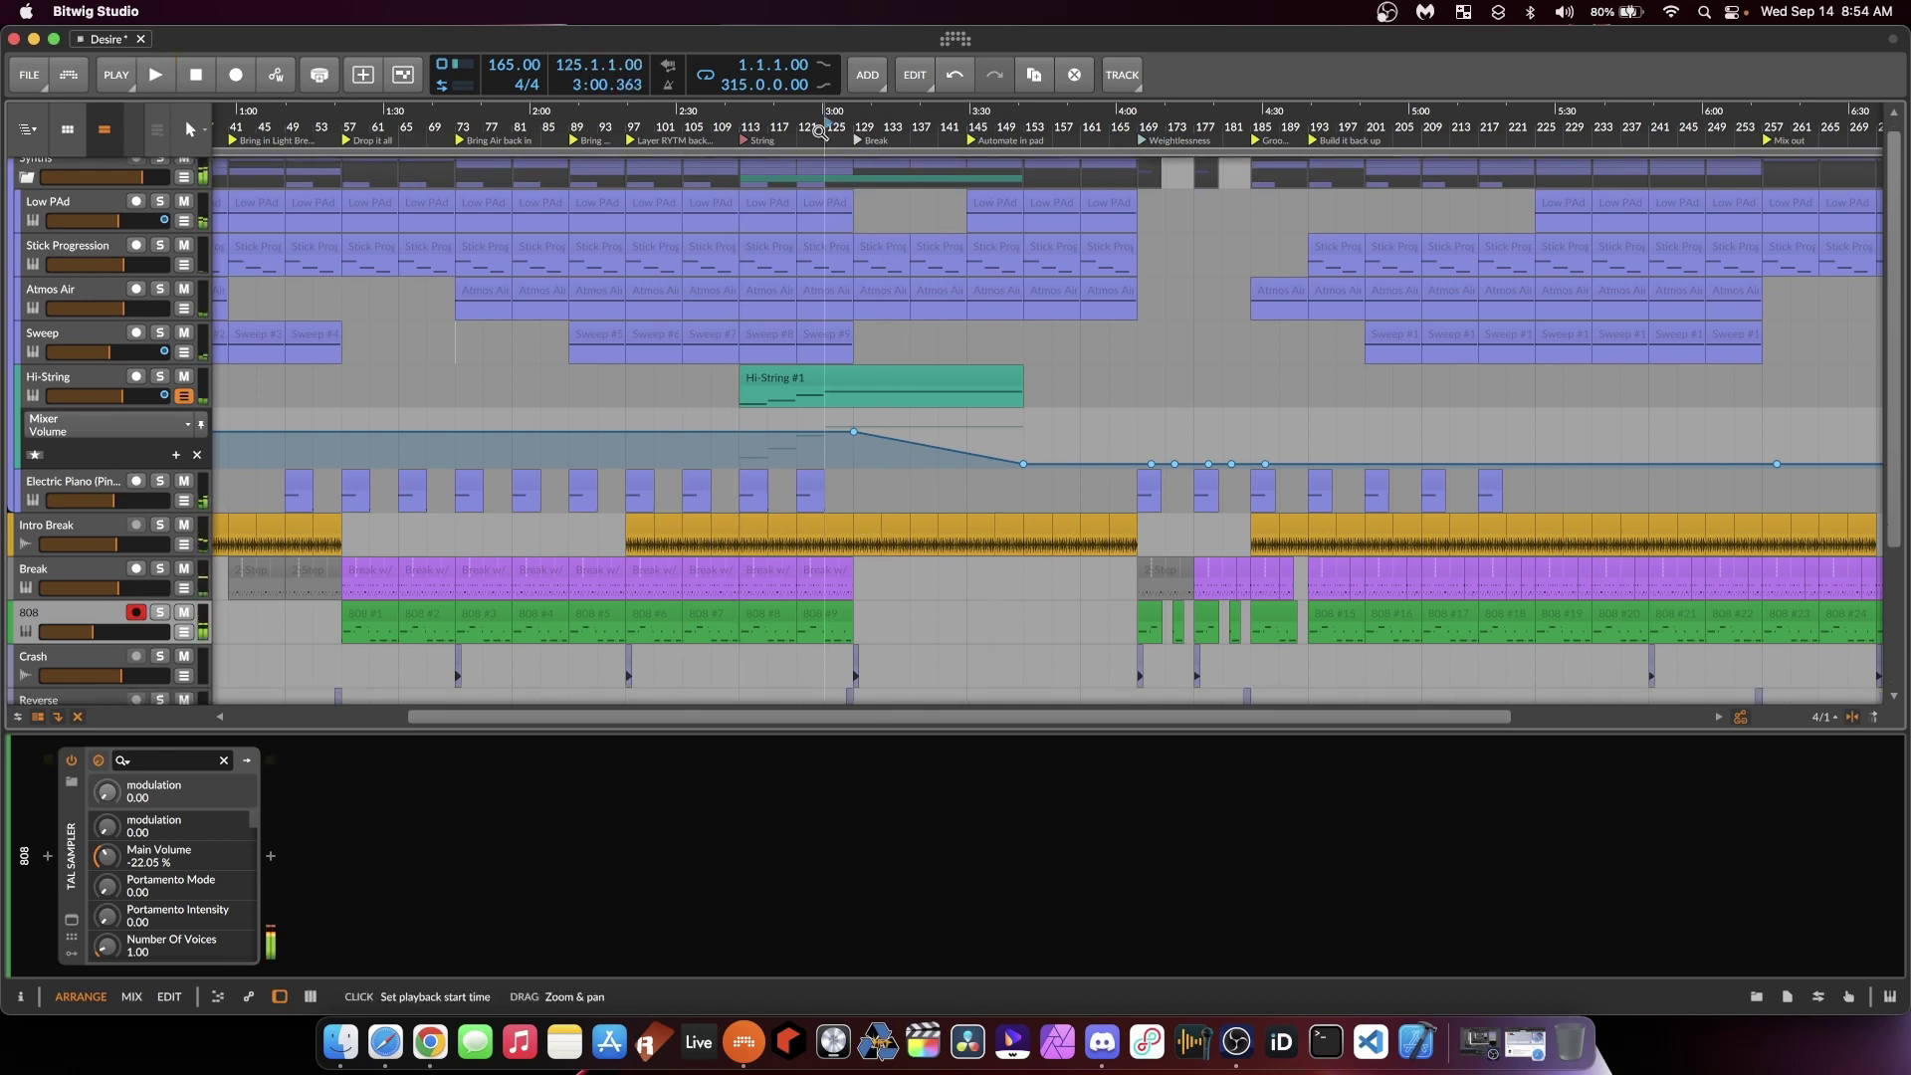
{"action": "left_click_drag", "start_coordinate": [1043, 743], "coordinate": [1044, 980]}
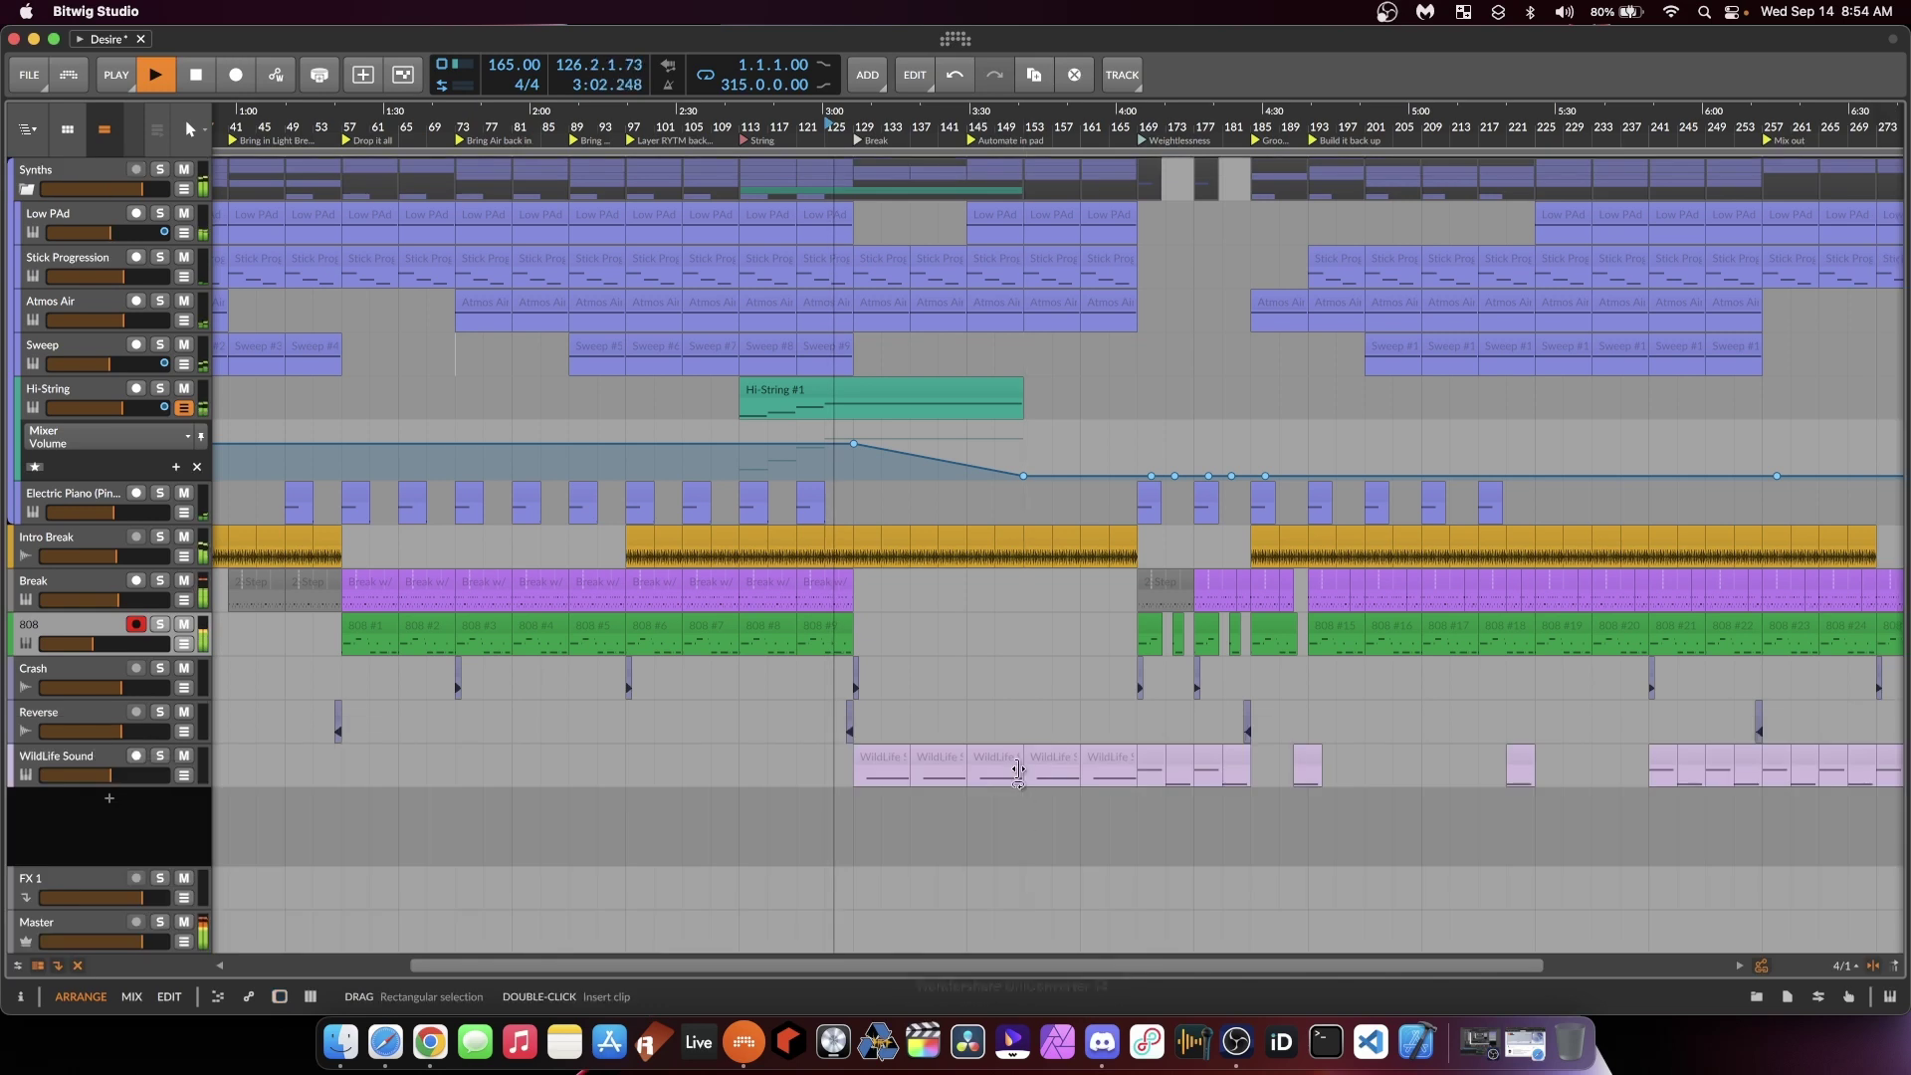
{"action": "scroll", "coordinate": [1212, 498], "scroll_direction": "up", "scroll_amount": 3}
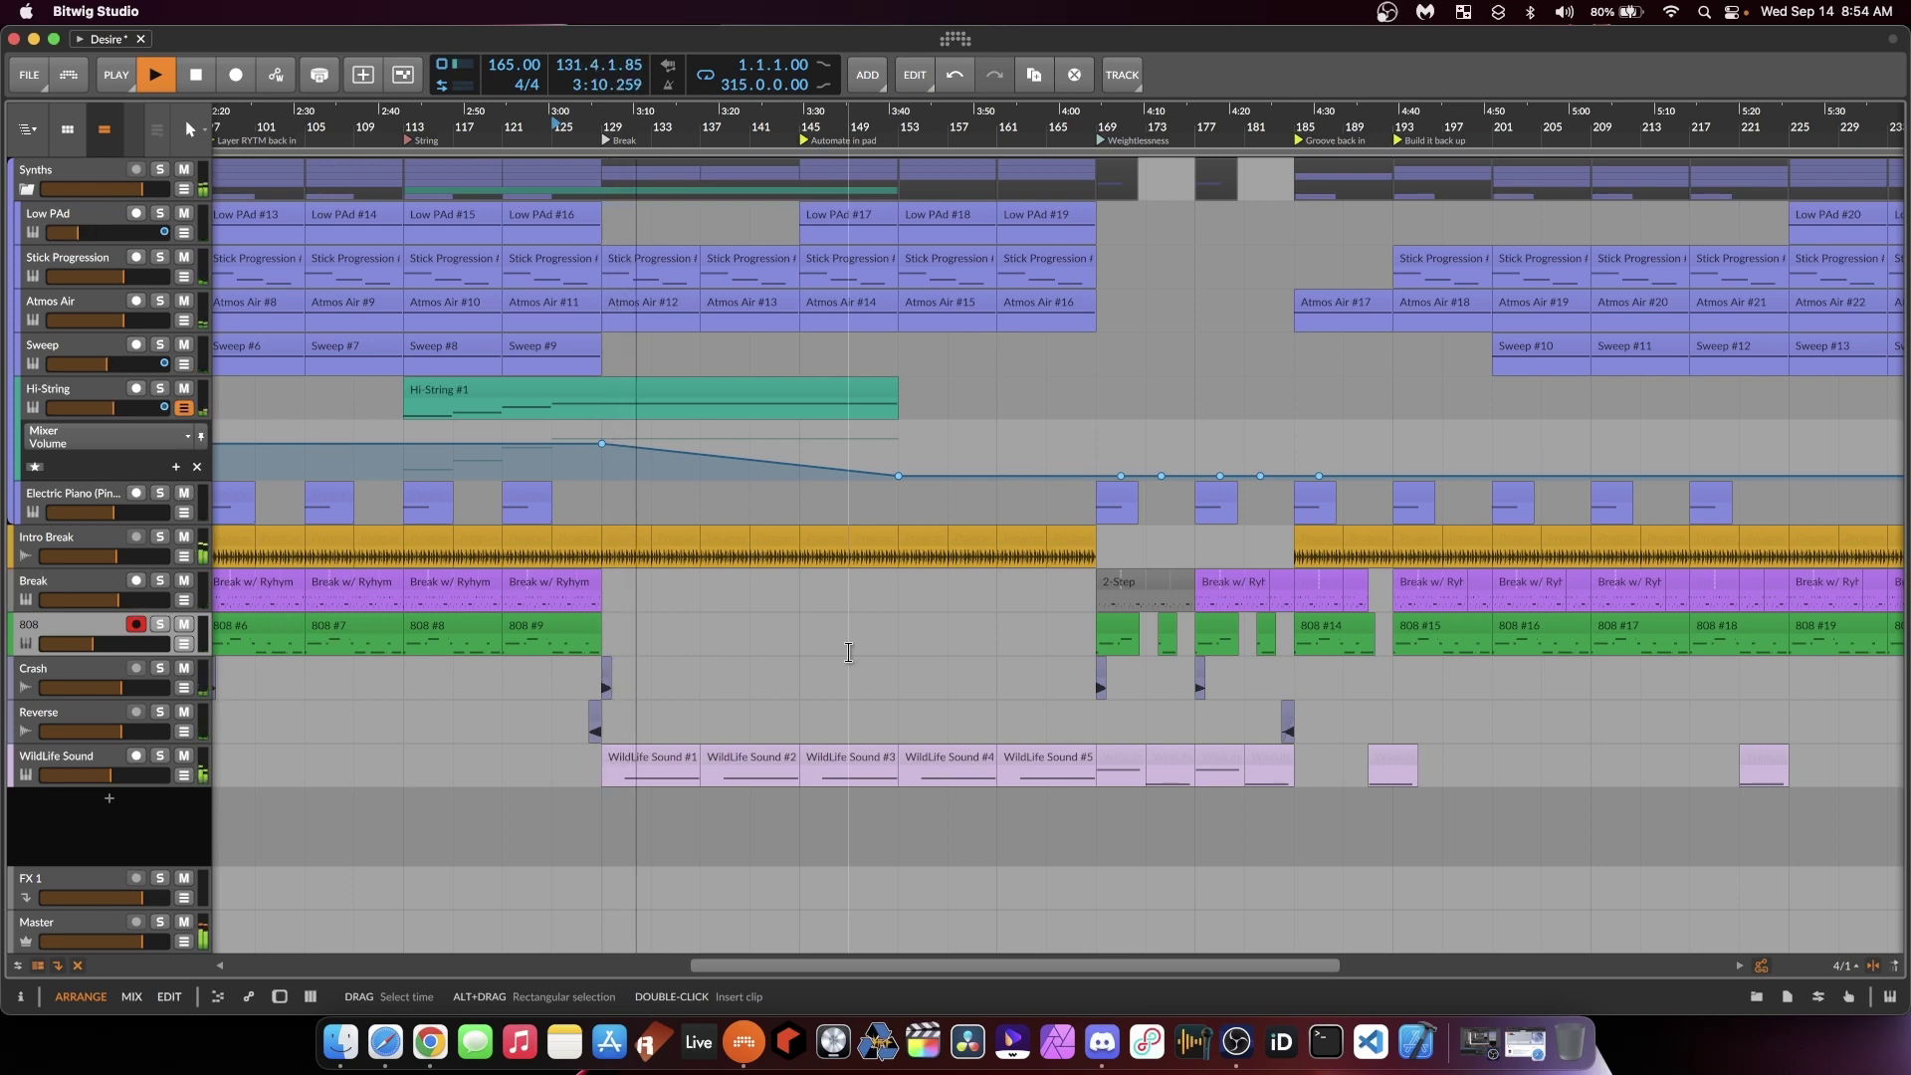
{"action": "double_click", "coordinate": [59, 761]}
{"action": "key", "text": "space"}
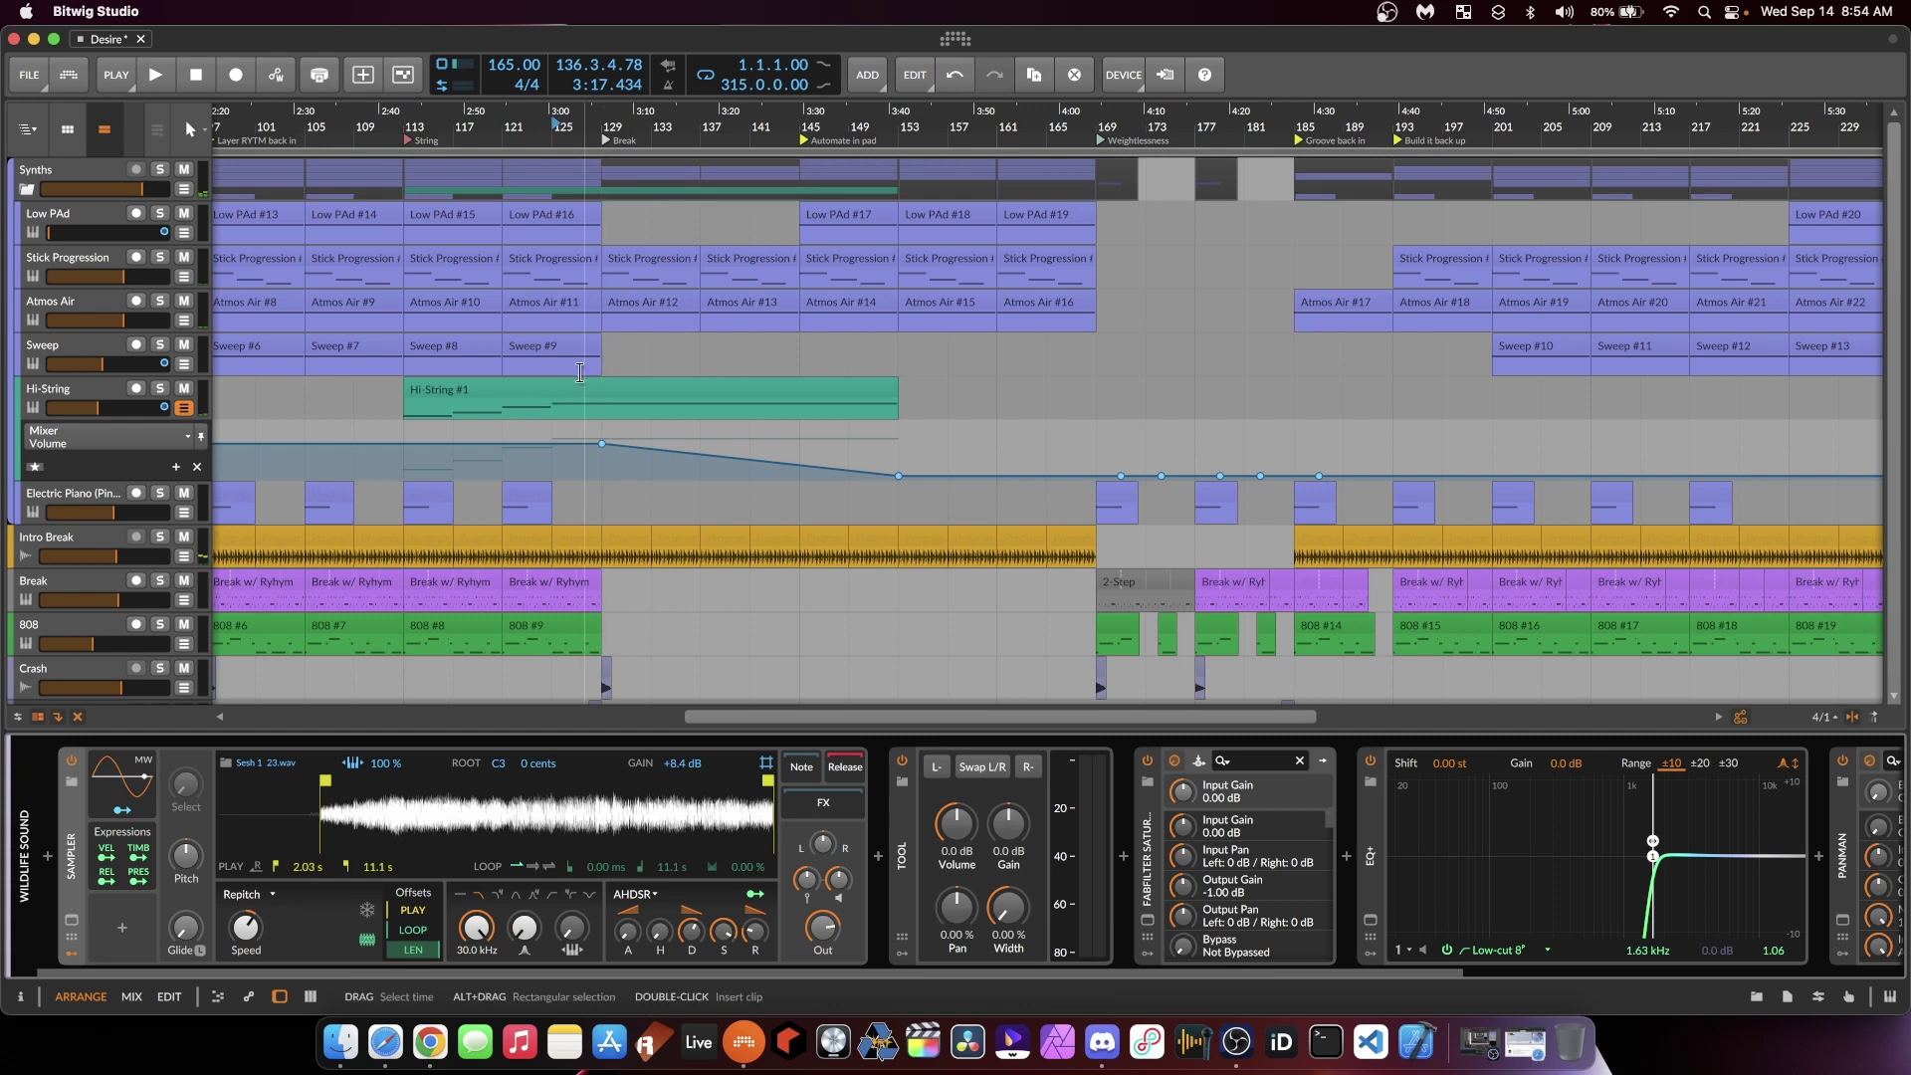
Step: Examine the WildLife Sound effects chain, opening and closing the FabFilter Saturn and PanMan plug-in windows
{"action": "scroll", "coordinate": [565, 383], "scroll_direction": "down", "scroll_amount": 4}
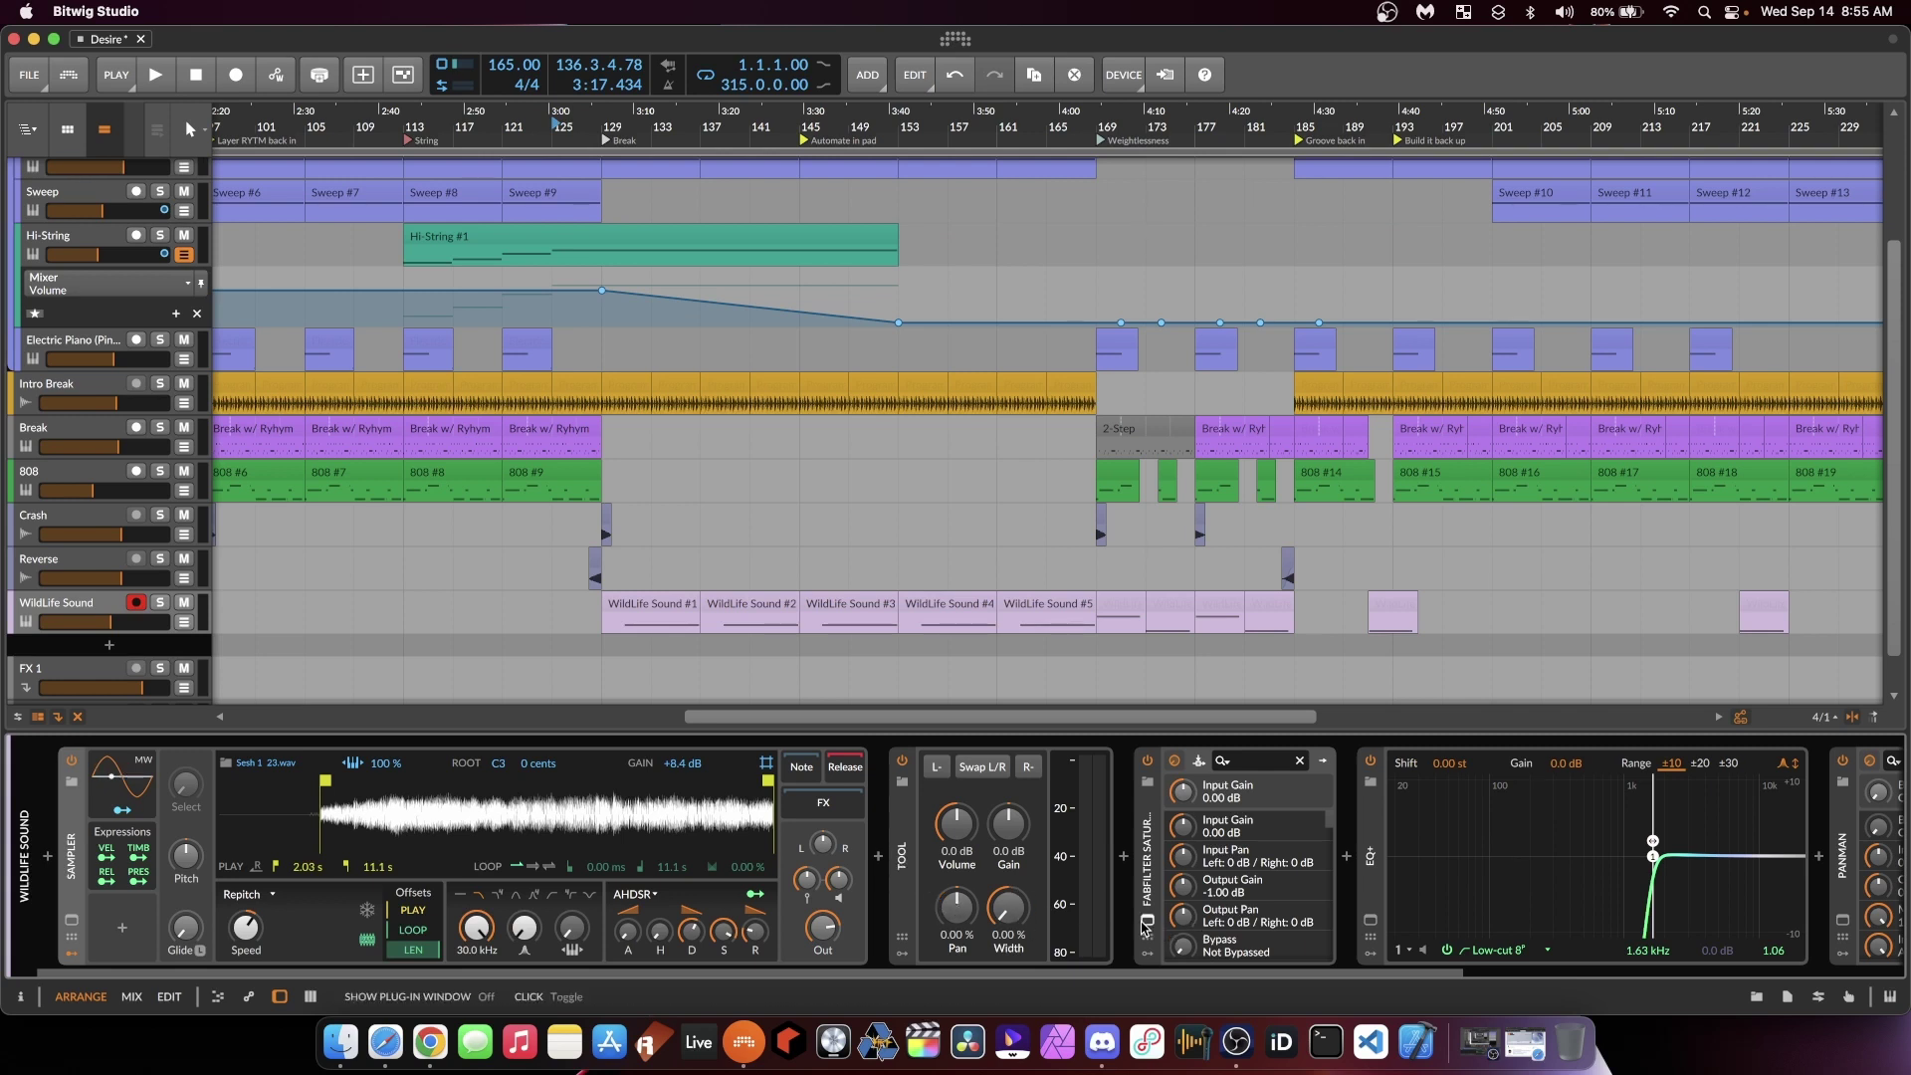
{"action": "left_click", "coordinate": [1146, 924]}
{"action": "left_click", "coordinate": [441, 192]}
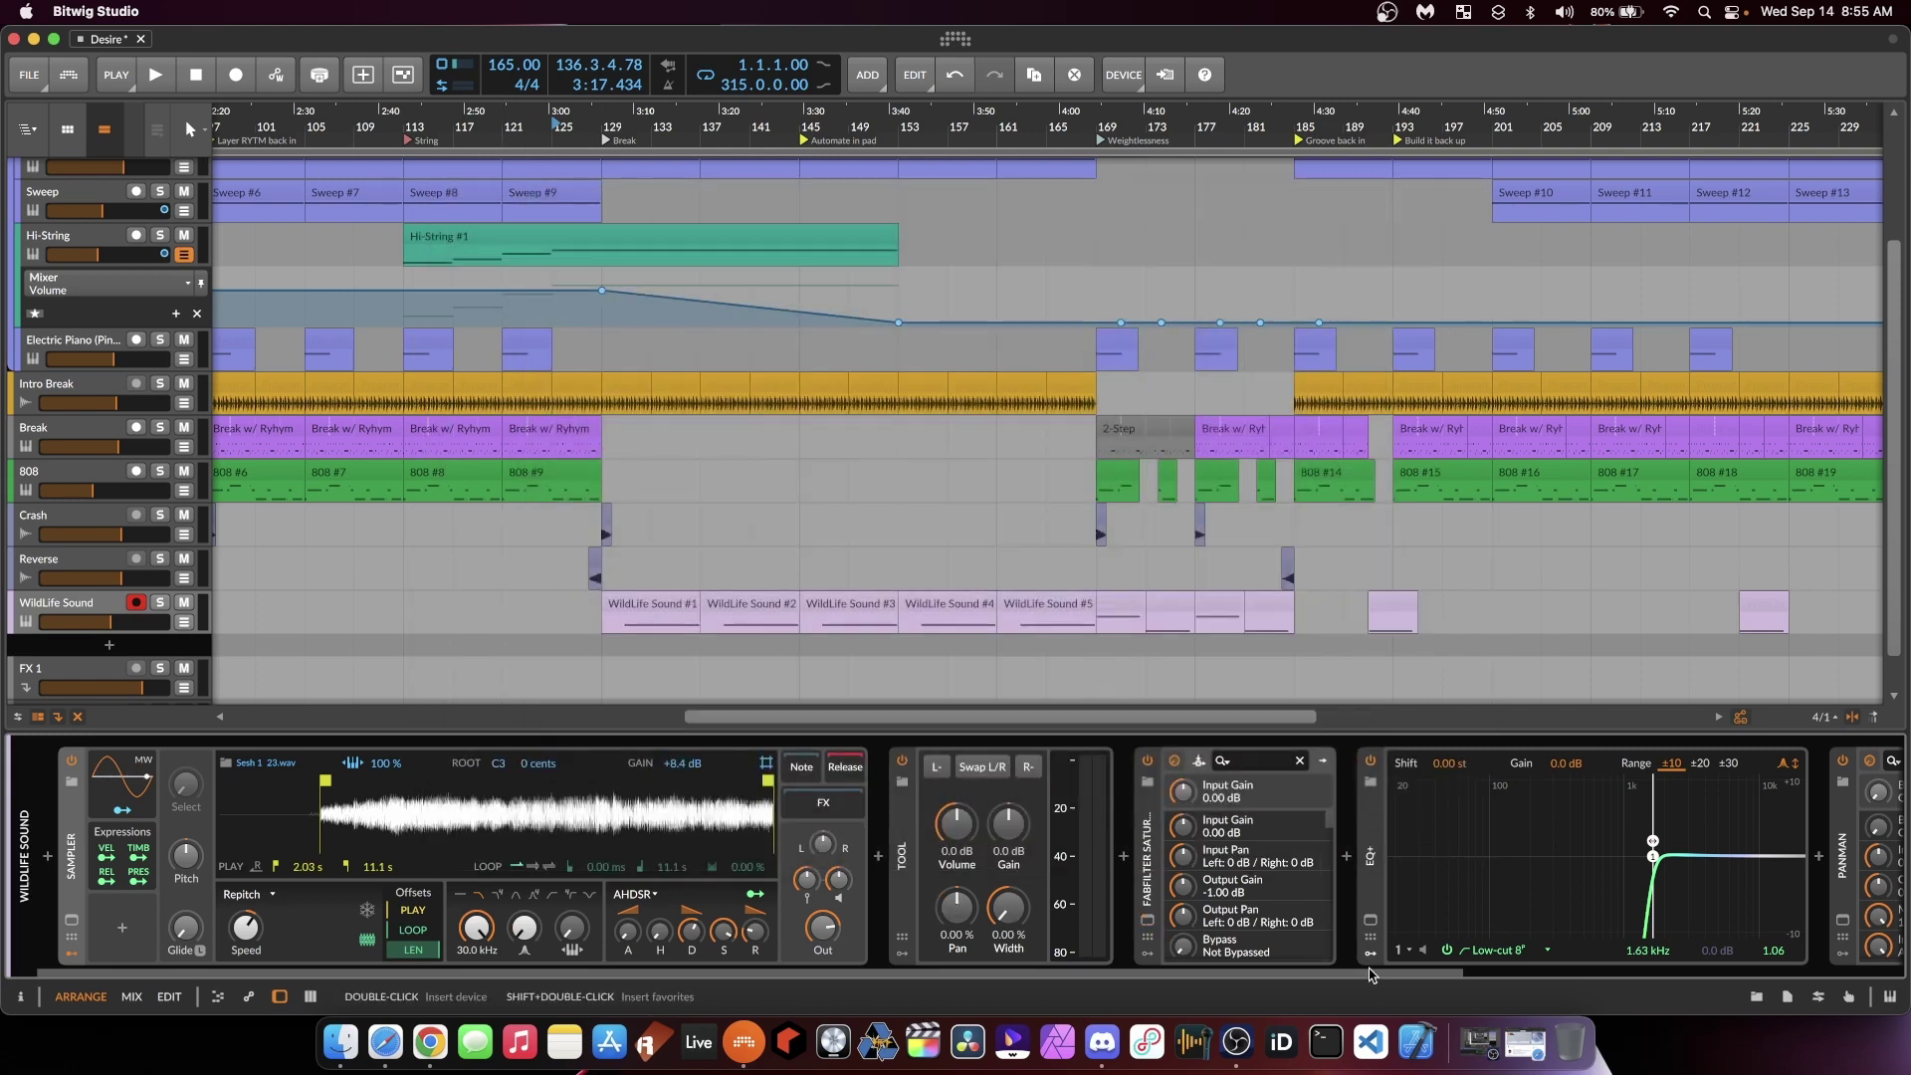
{"action": "scroll", "coordinate": [1753, 998], "scroll_direction": "right", "scroll_amount": 5}
{"action": "scroll", "coordinate": [1754, 998], "scroll_direction": "right", "scroll_amount": 3}
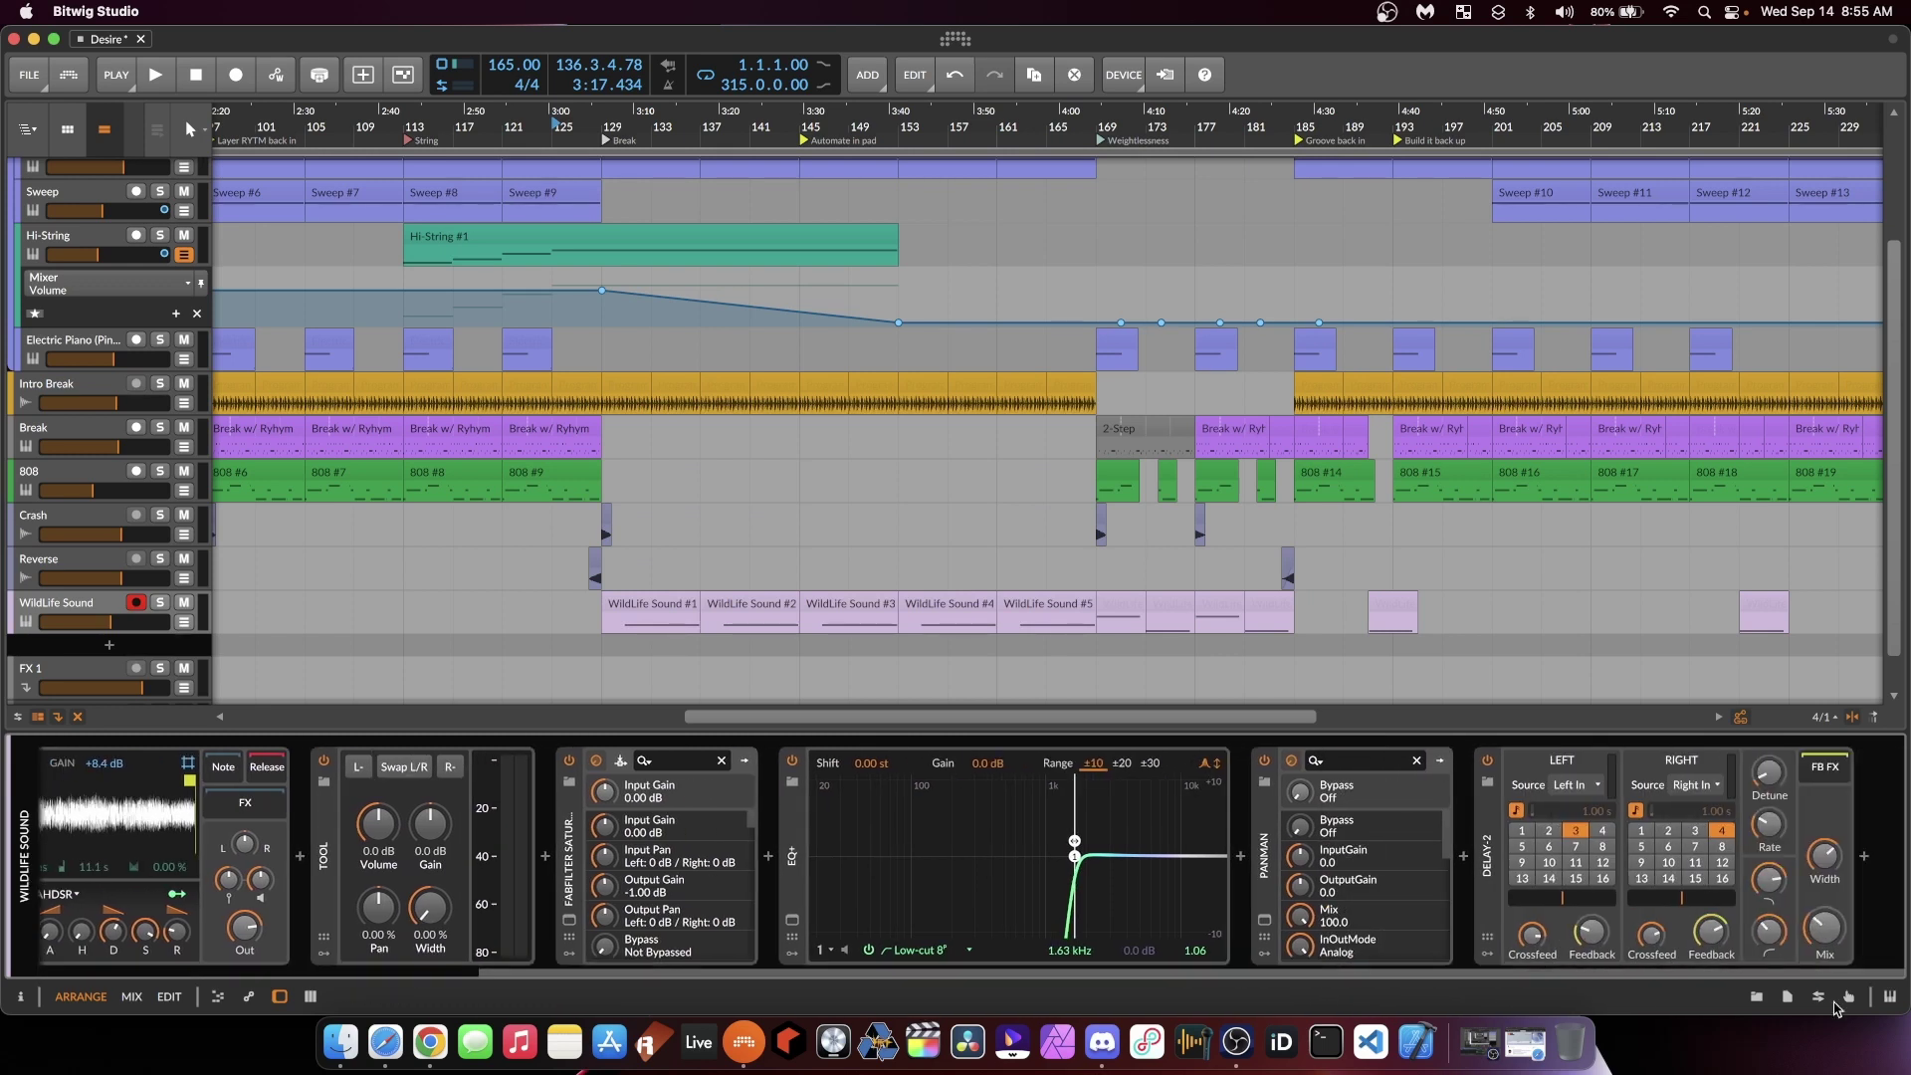
{"action": "left_click", "coordinate": [1264, 922]}
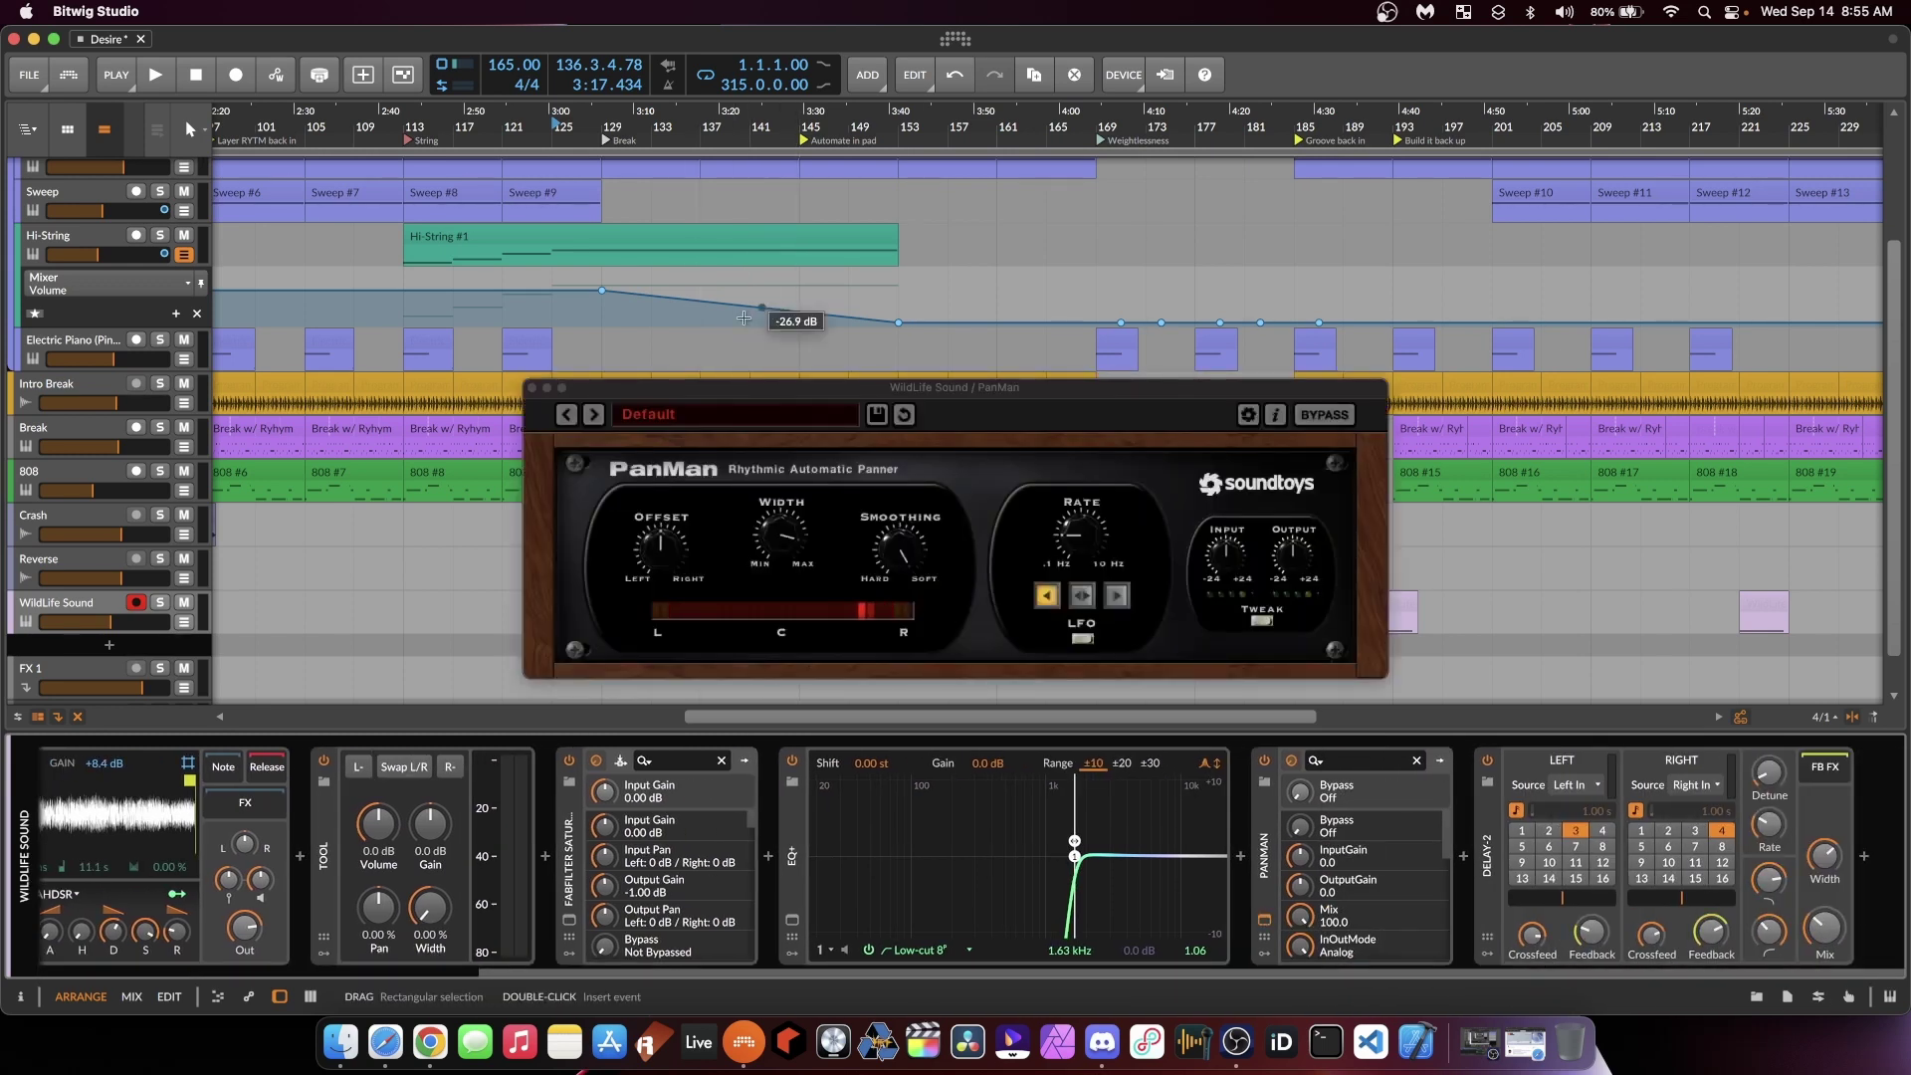
{"action": "left_click", "coordinate": [533, 389]}
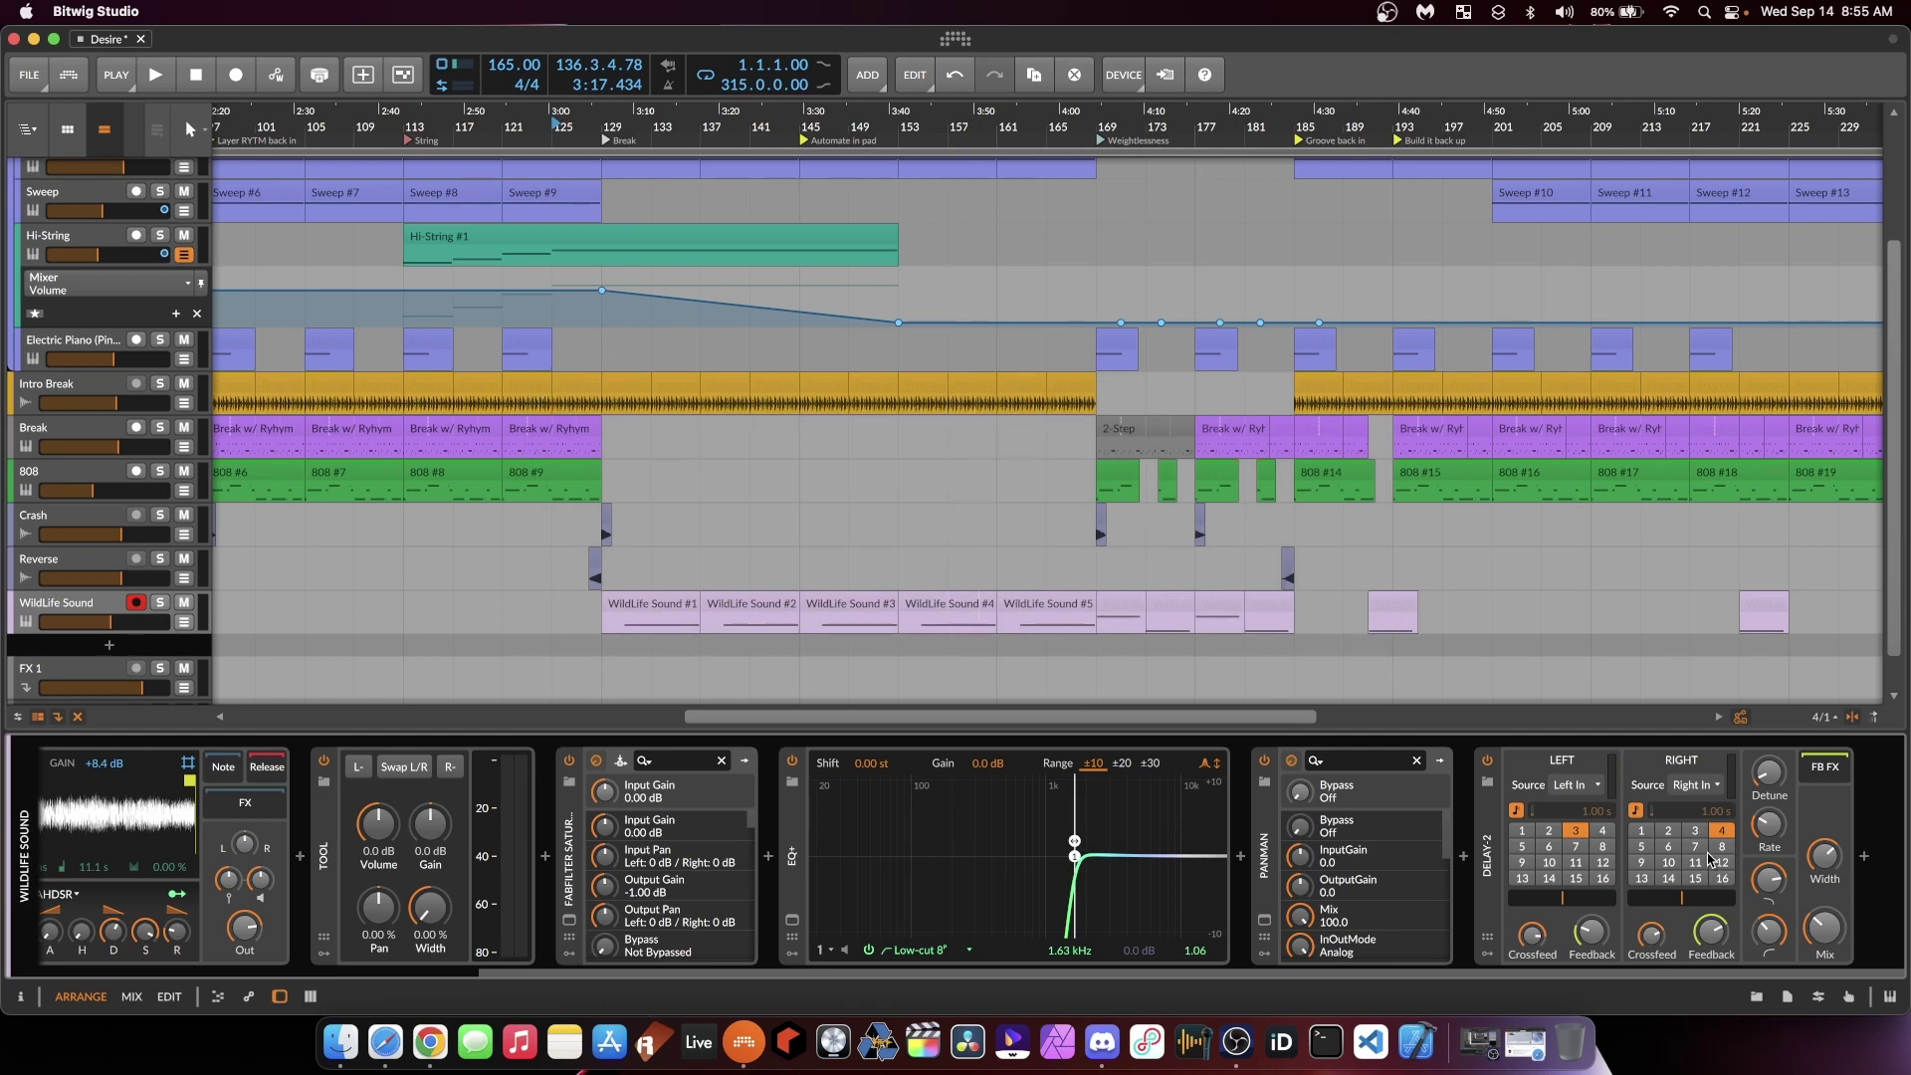
Step: Hide the device chain, show Low PAd's Mixer Volume automation and play from bar 145 at the "Automate in pad" marker
{"action": "left_click", "coordinate": [875, 534]}
{"action": "key", "text": "d"}
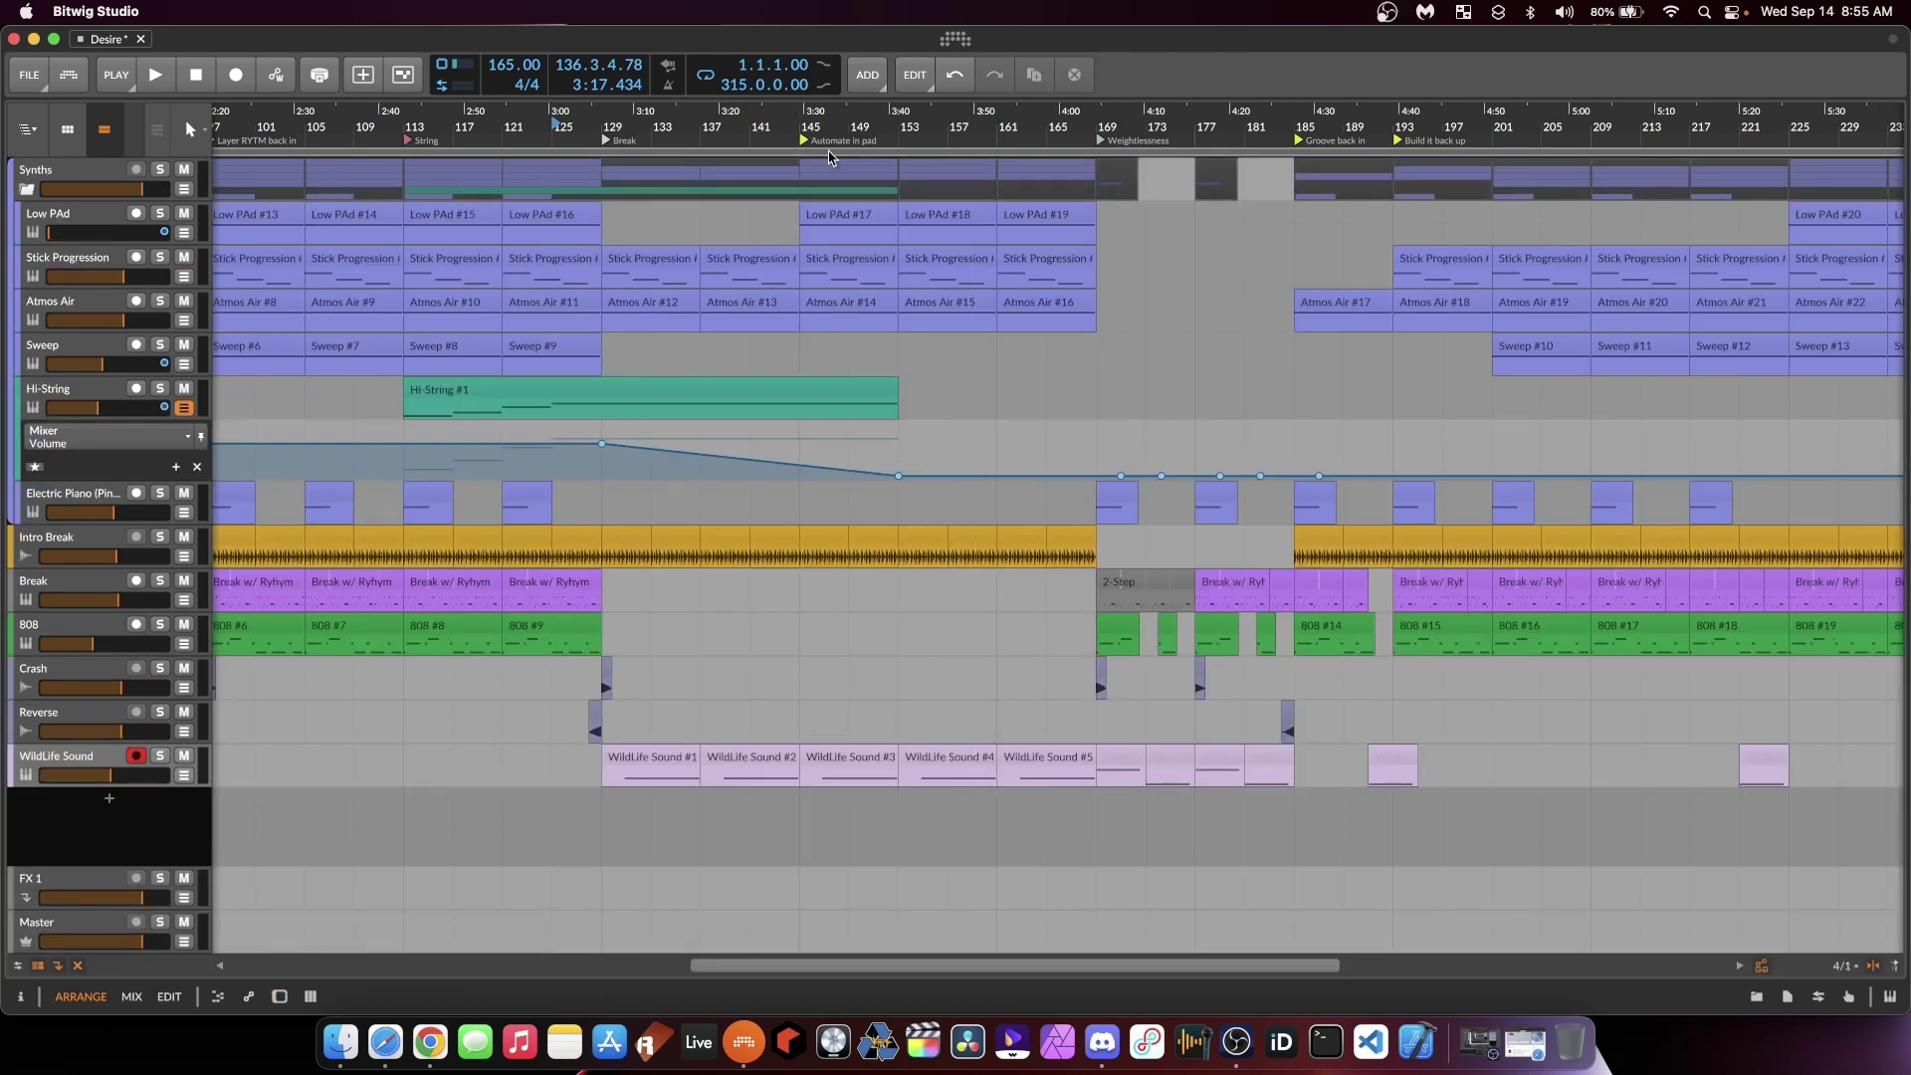
{"action": "left_click", "coordinate": [184, 234]}
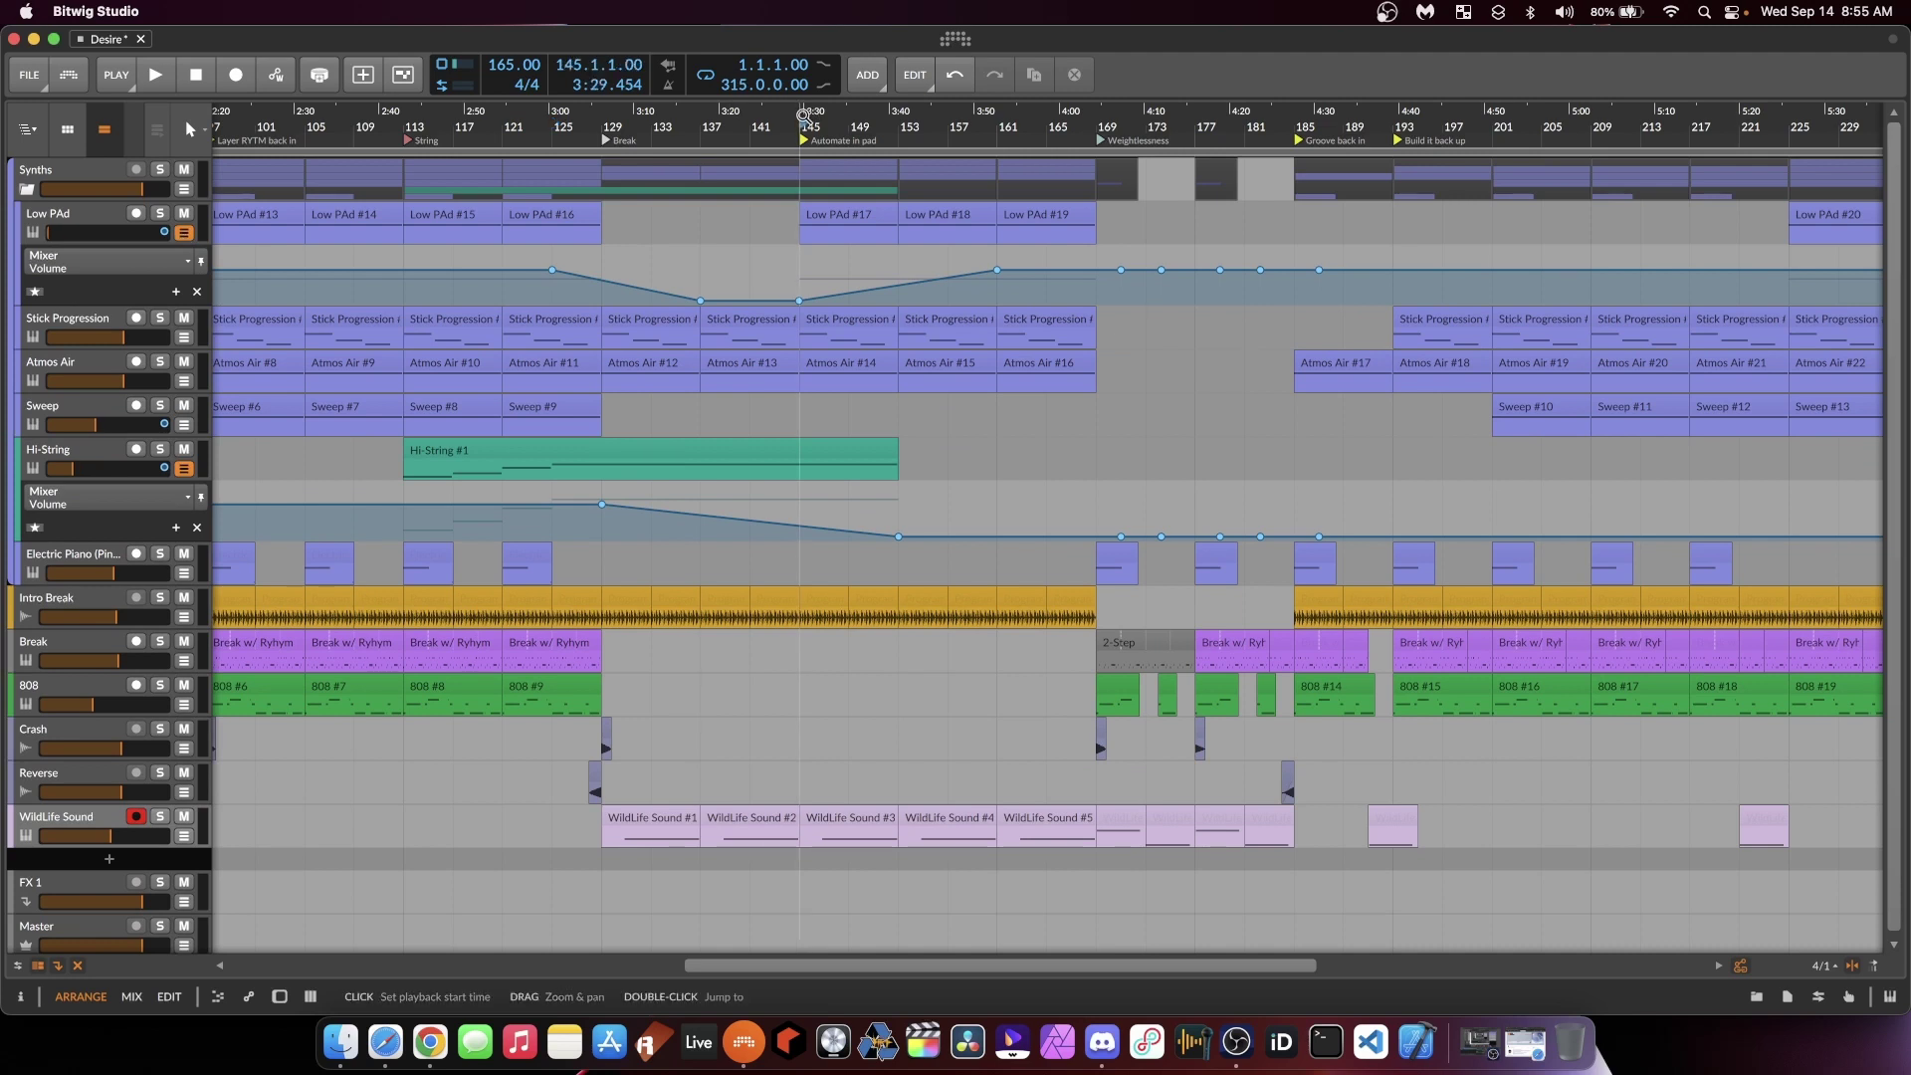
{"action": "key", "text": "space"}
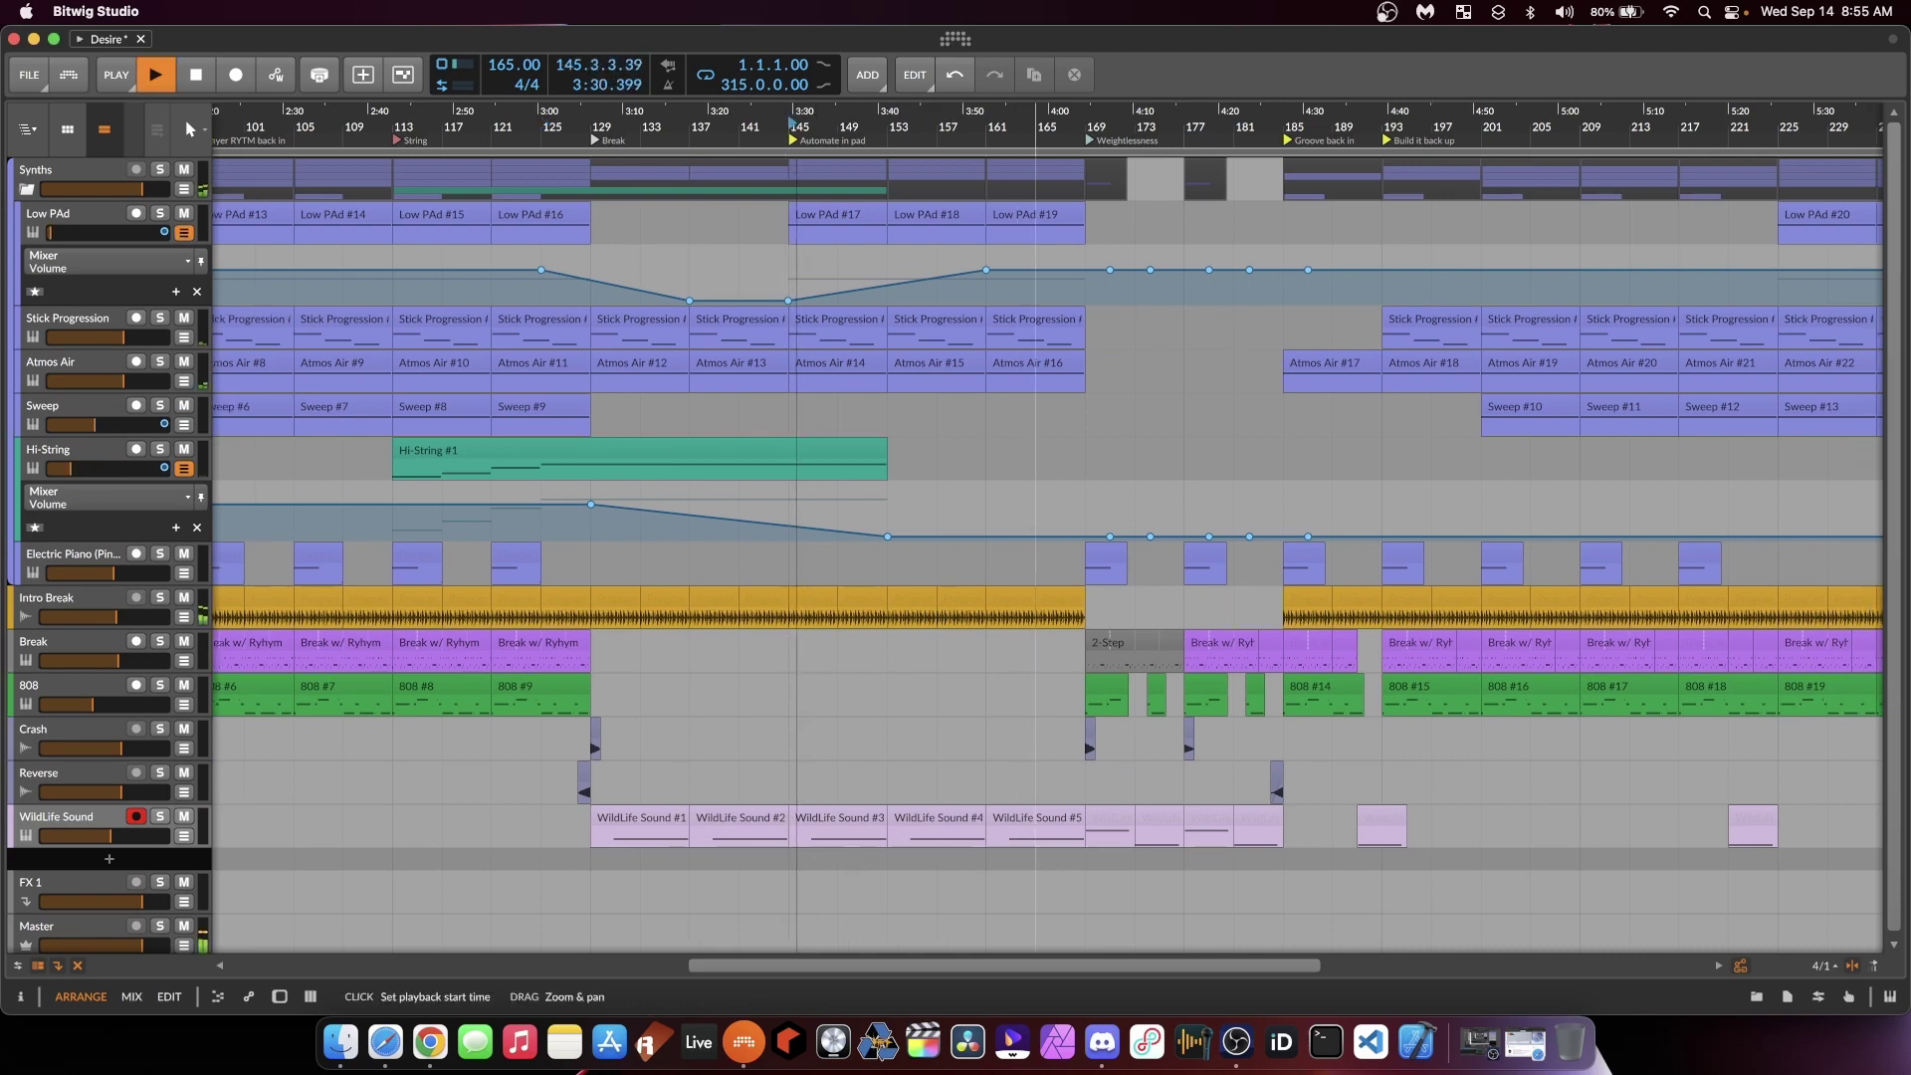
{"action": "left_click_drag", "start_coordinate": [878, 112], "coordinate": [746, 112]}
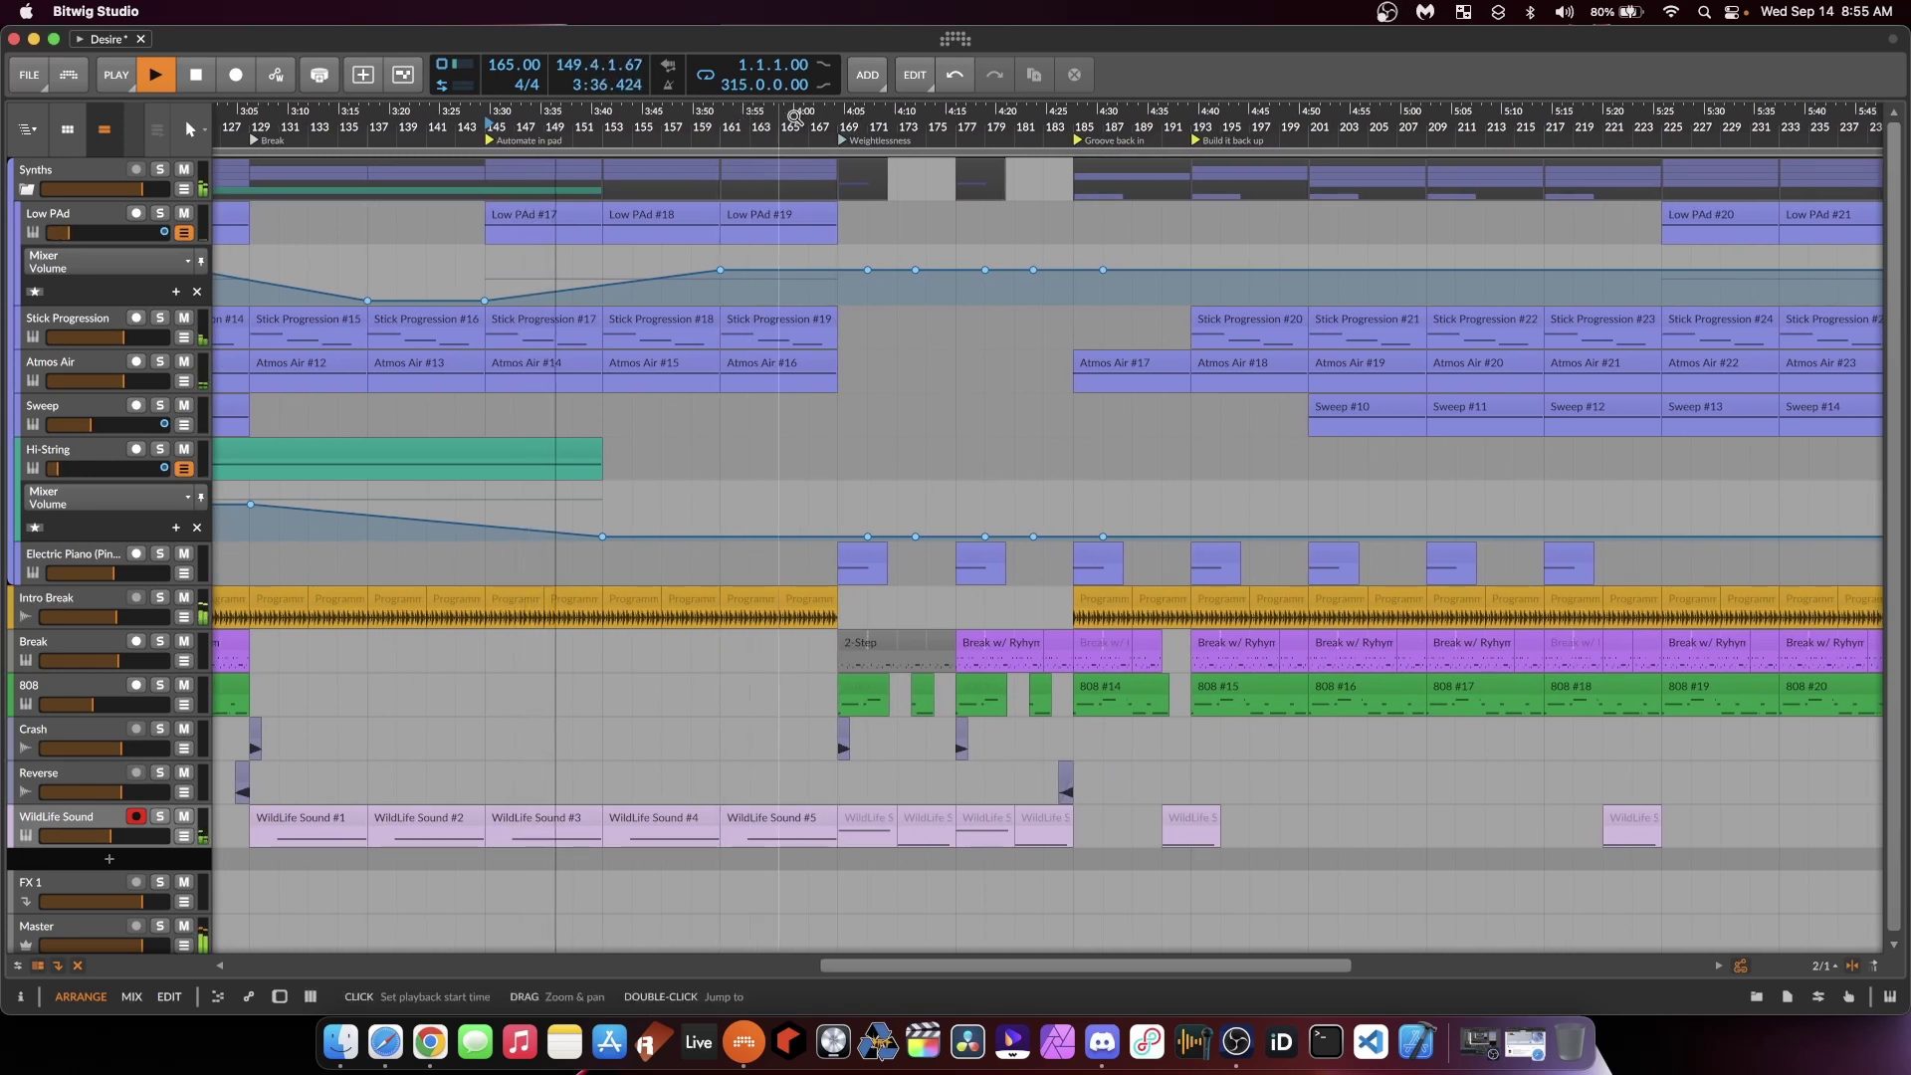
{"action": "left_click_drag", "start_coordinate": [796, 112], "coordinate": [967, 111]}
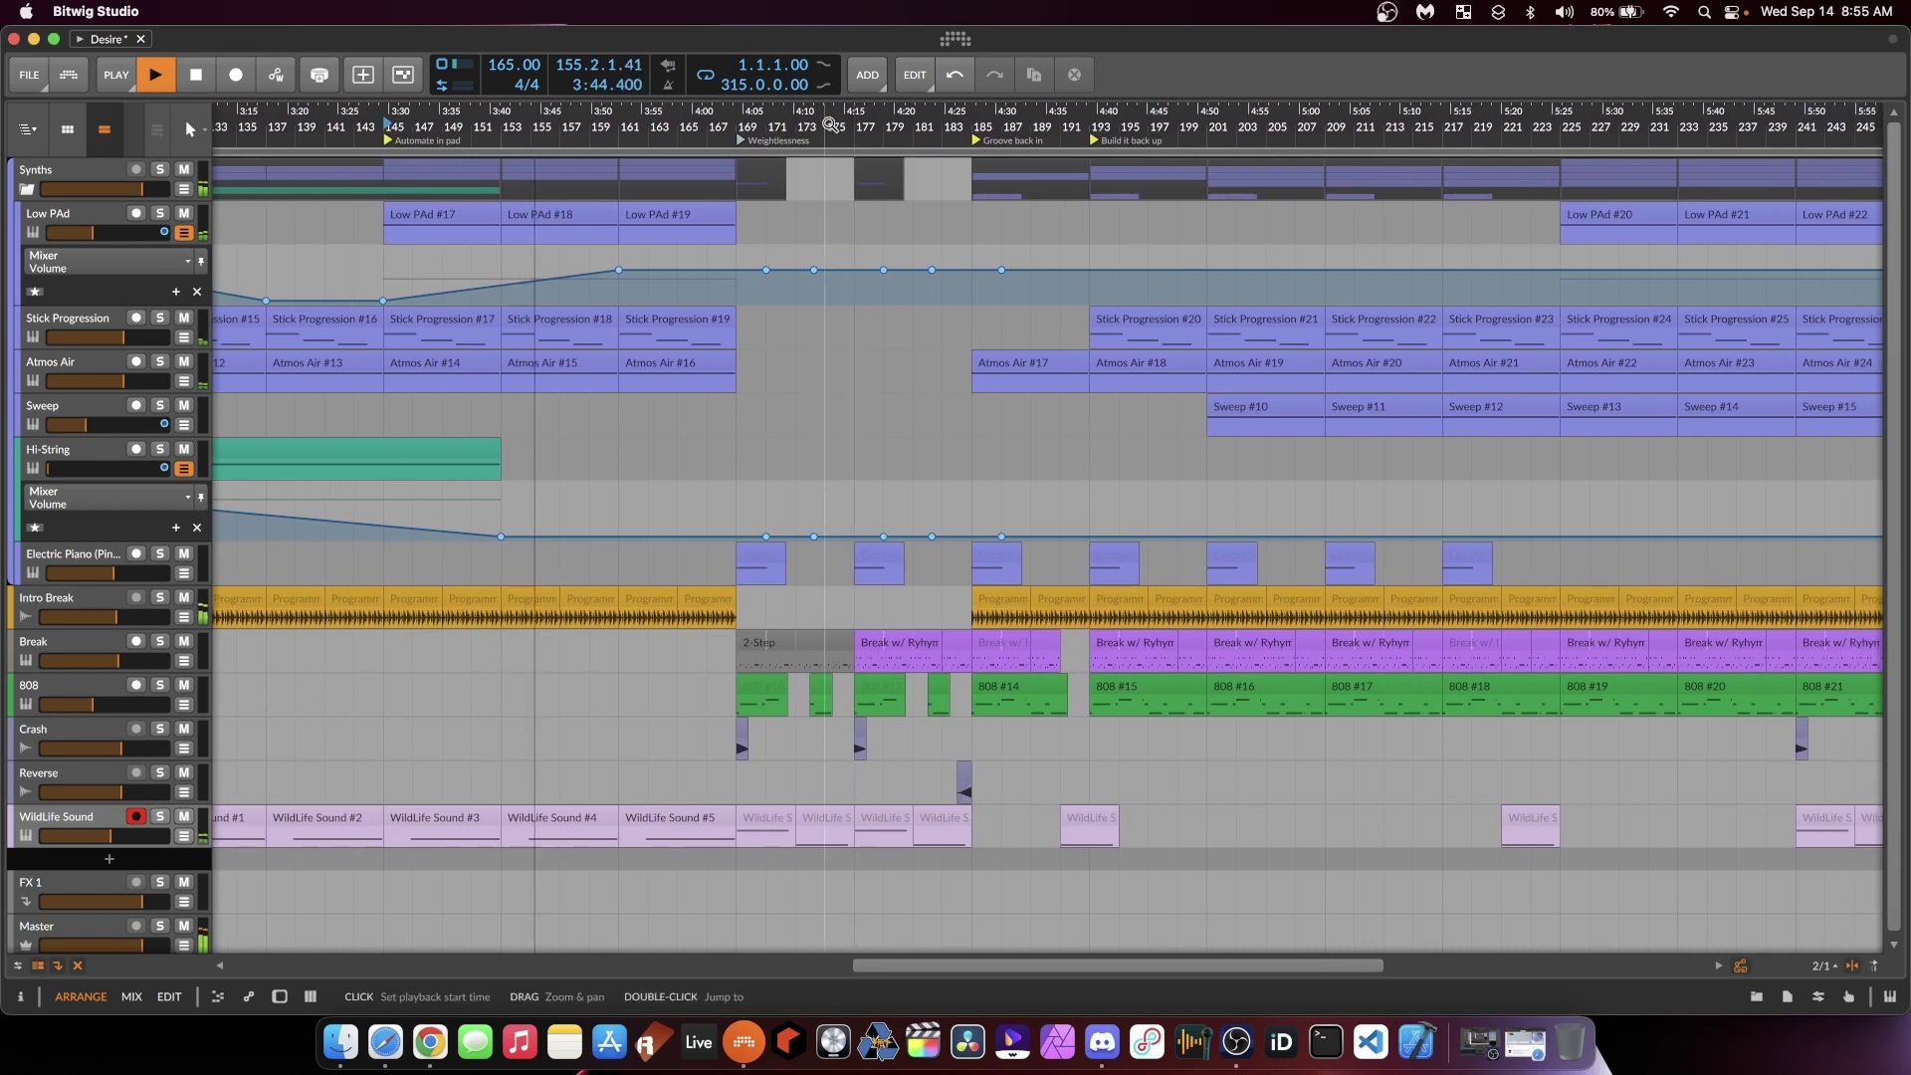
Step: Play the "Weightlessness" section from bar 169, then stop and set the playback start to bar 185 at "Groove back in"
{"action": "left_click", "coordinate": [734, 111]}
{"action": "key", "text": "space"}
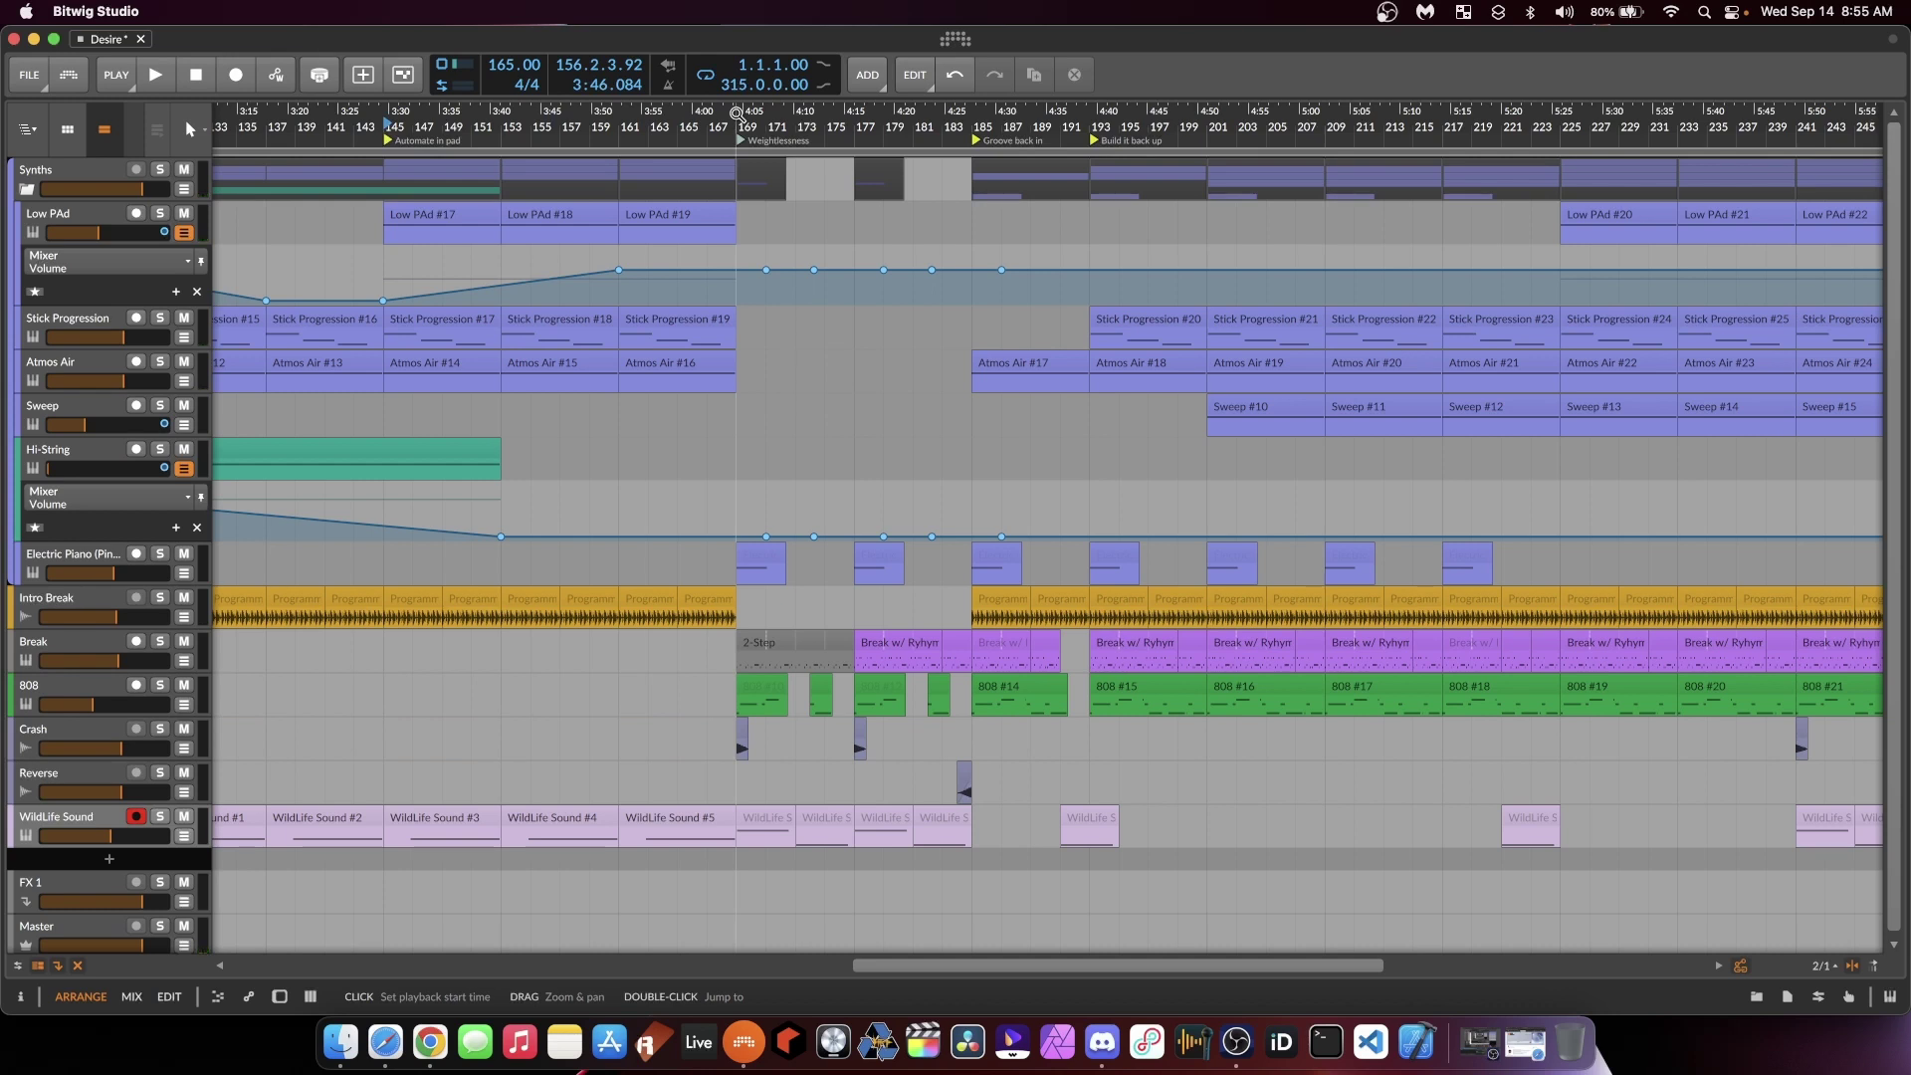
{"action": "key", "text": "space"}
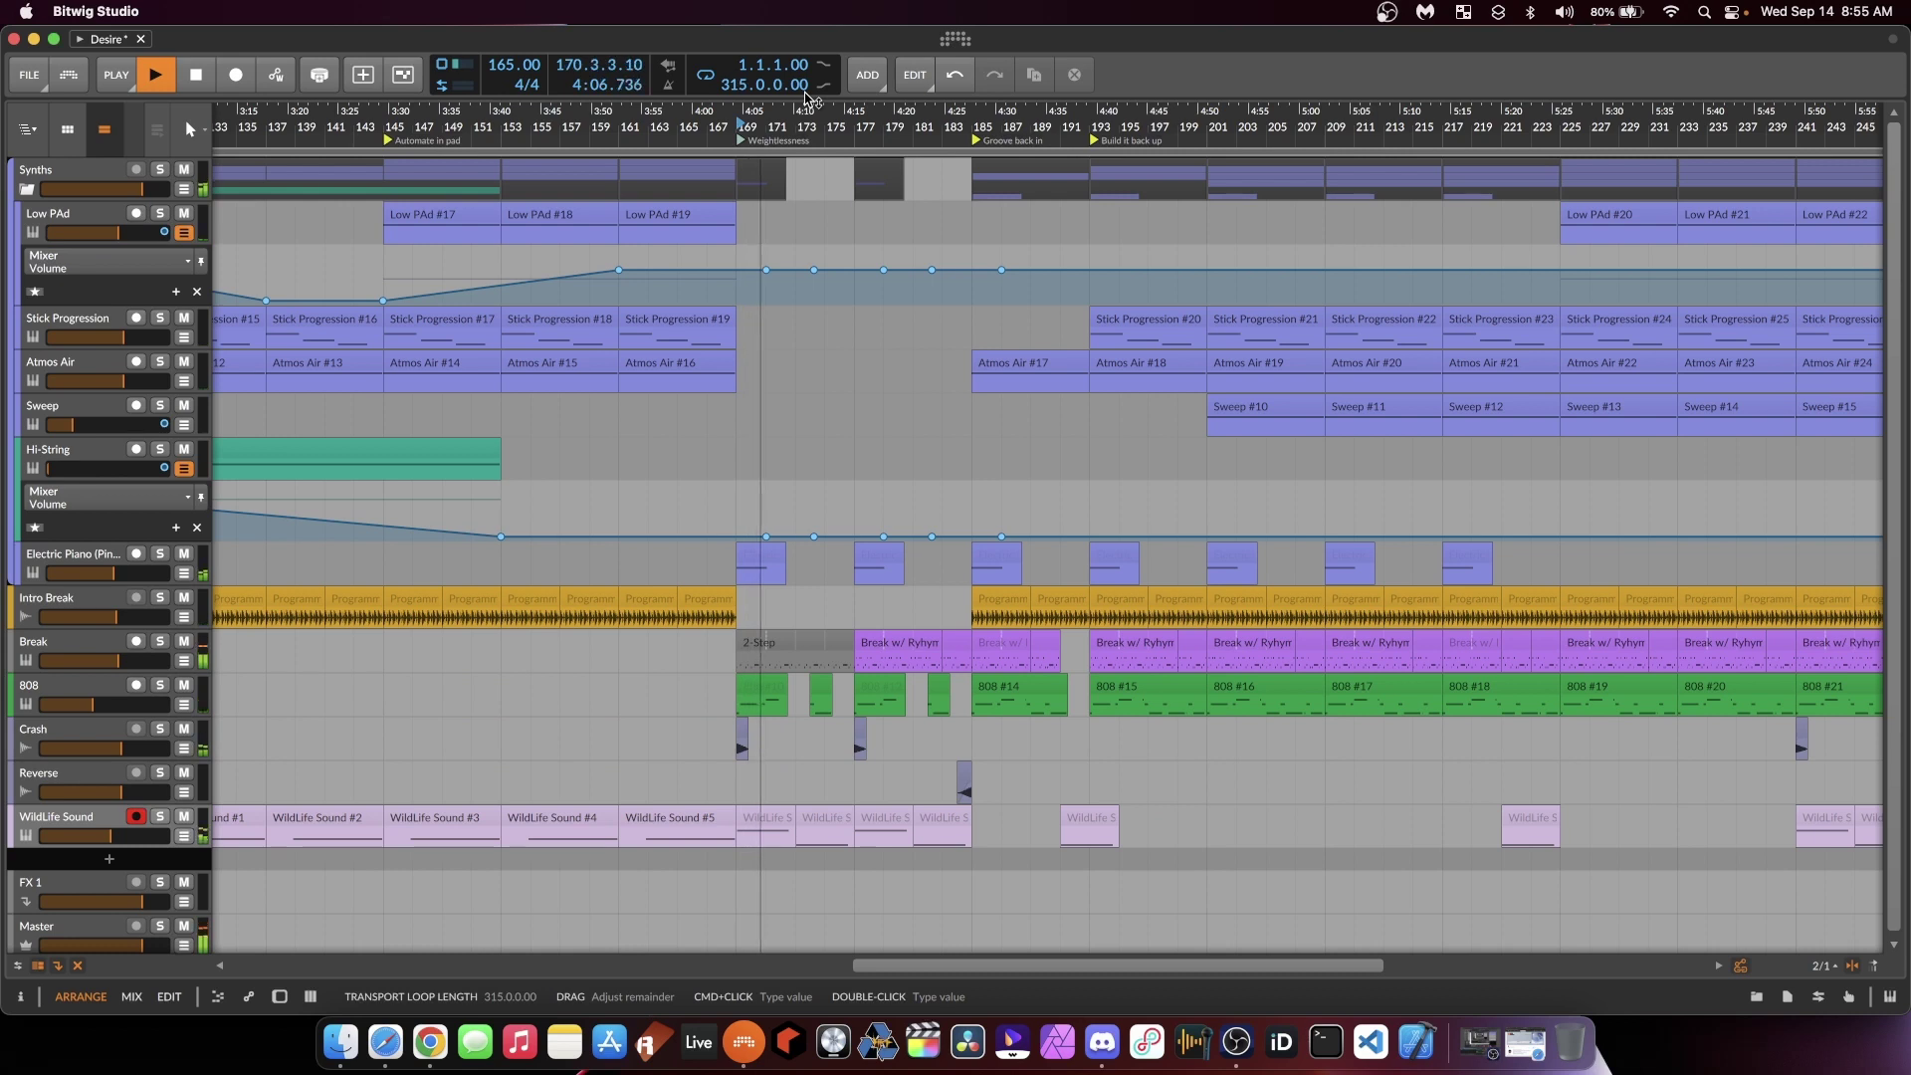
{"action": "scroll", "coordinate": [808, 105], "scroll_direction": "right", "scroll_amount": 4}
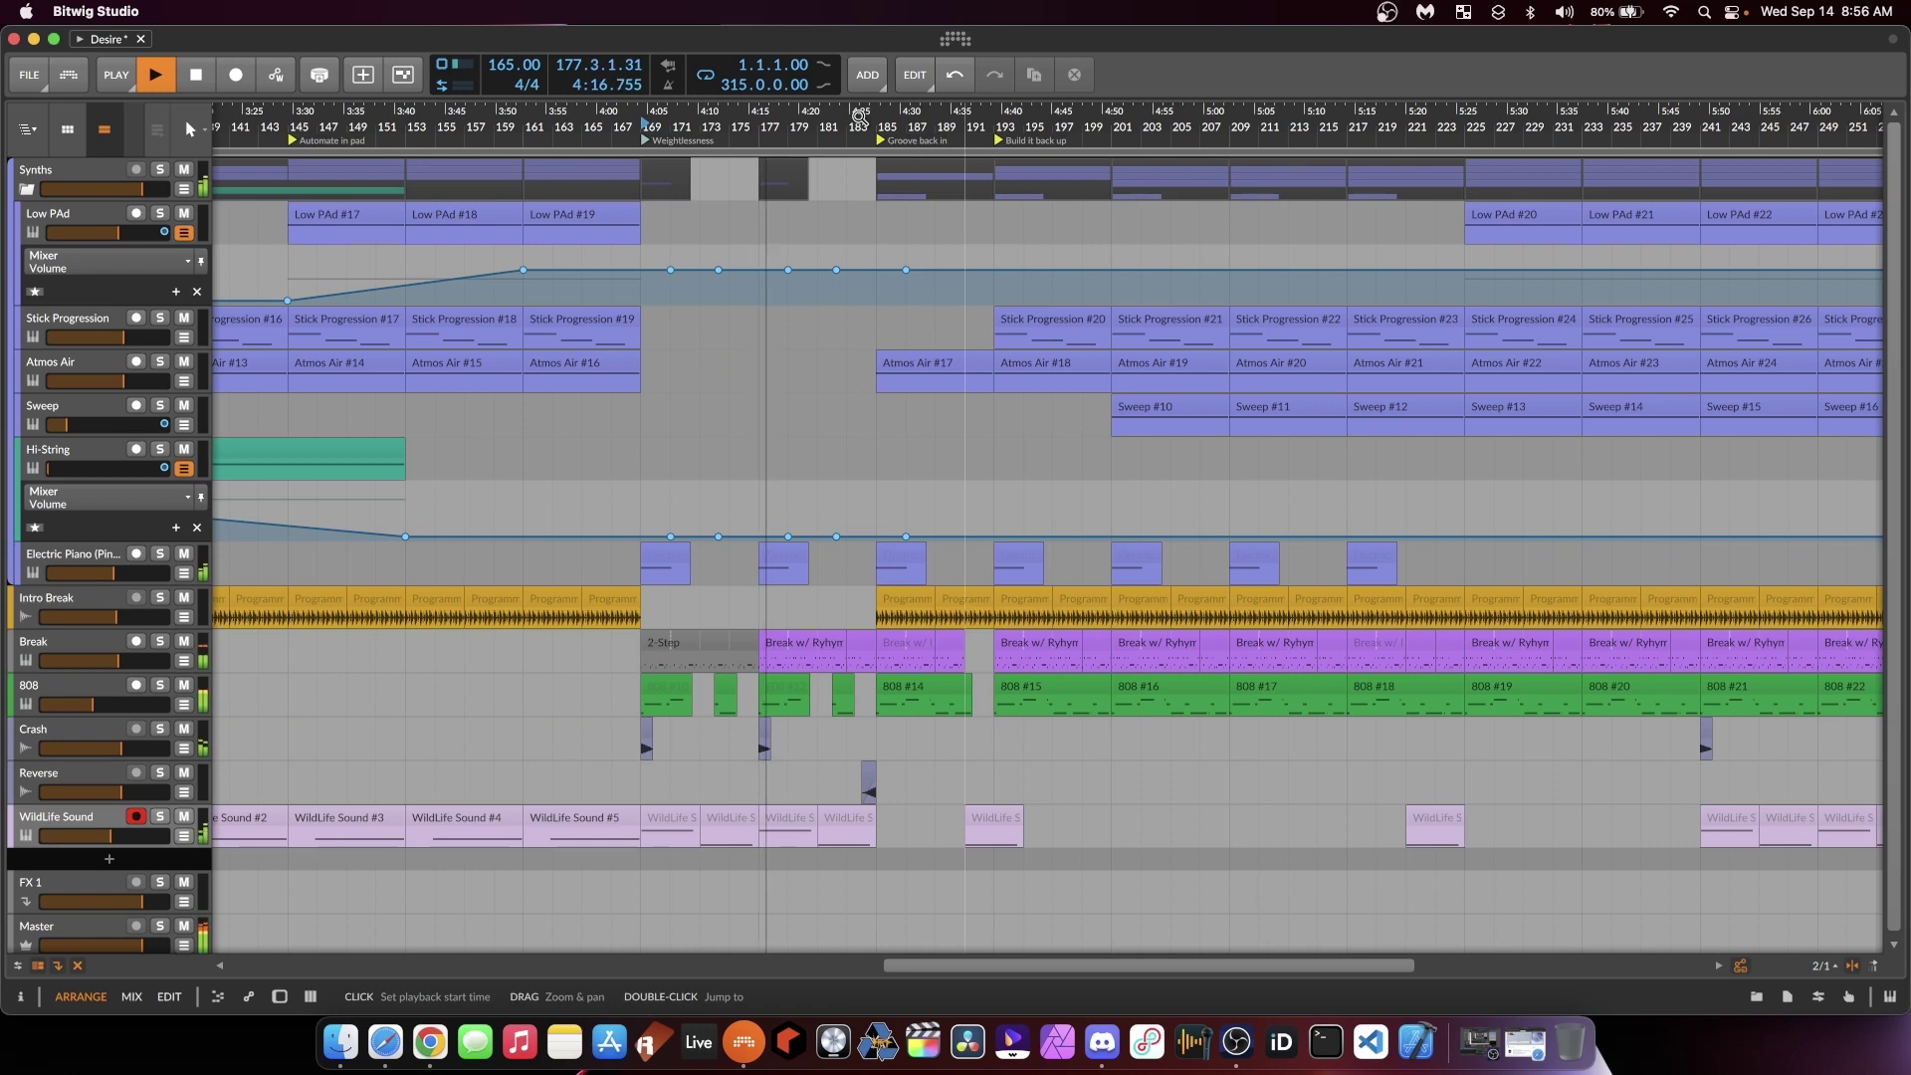
{"action": "left_click_drag", "start_coordinate": [859, 114], "coordinate": [617, 126]}
{"action": "key", "text": "space"}
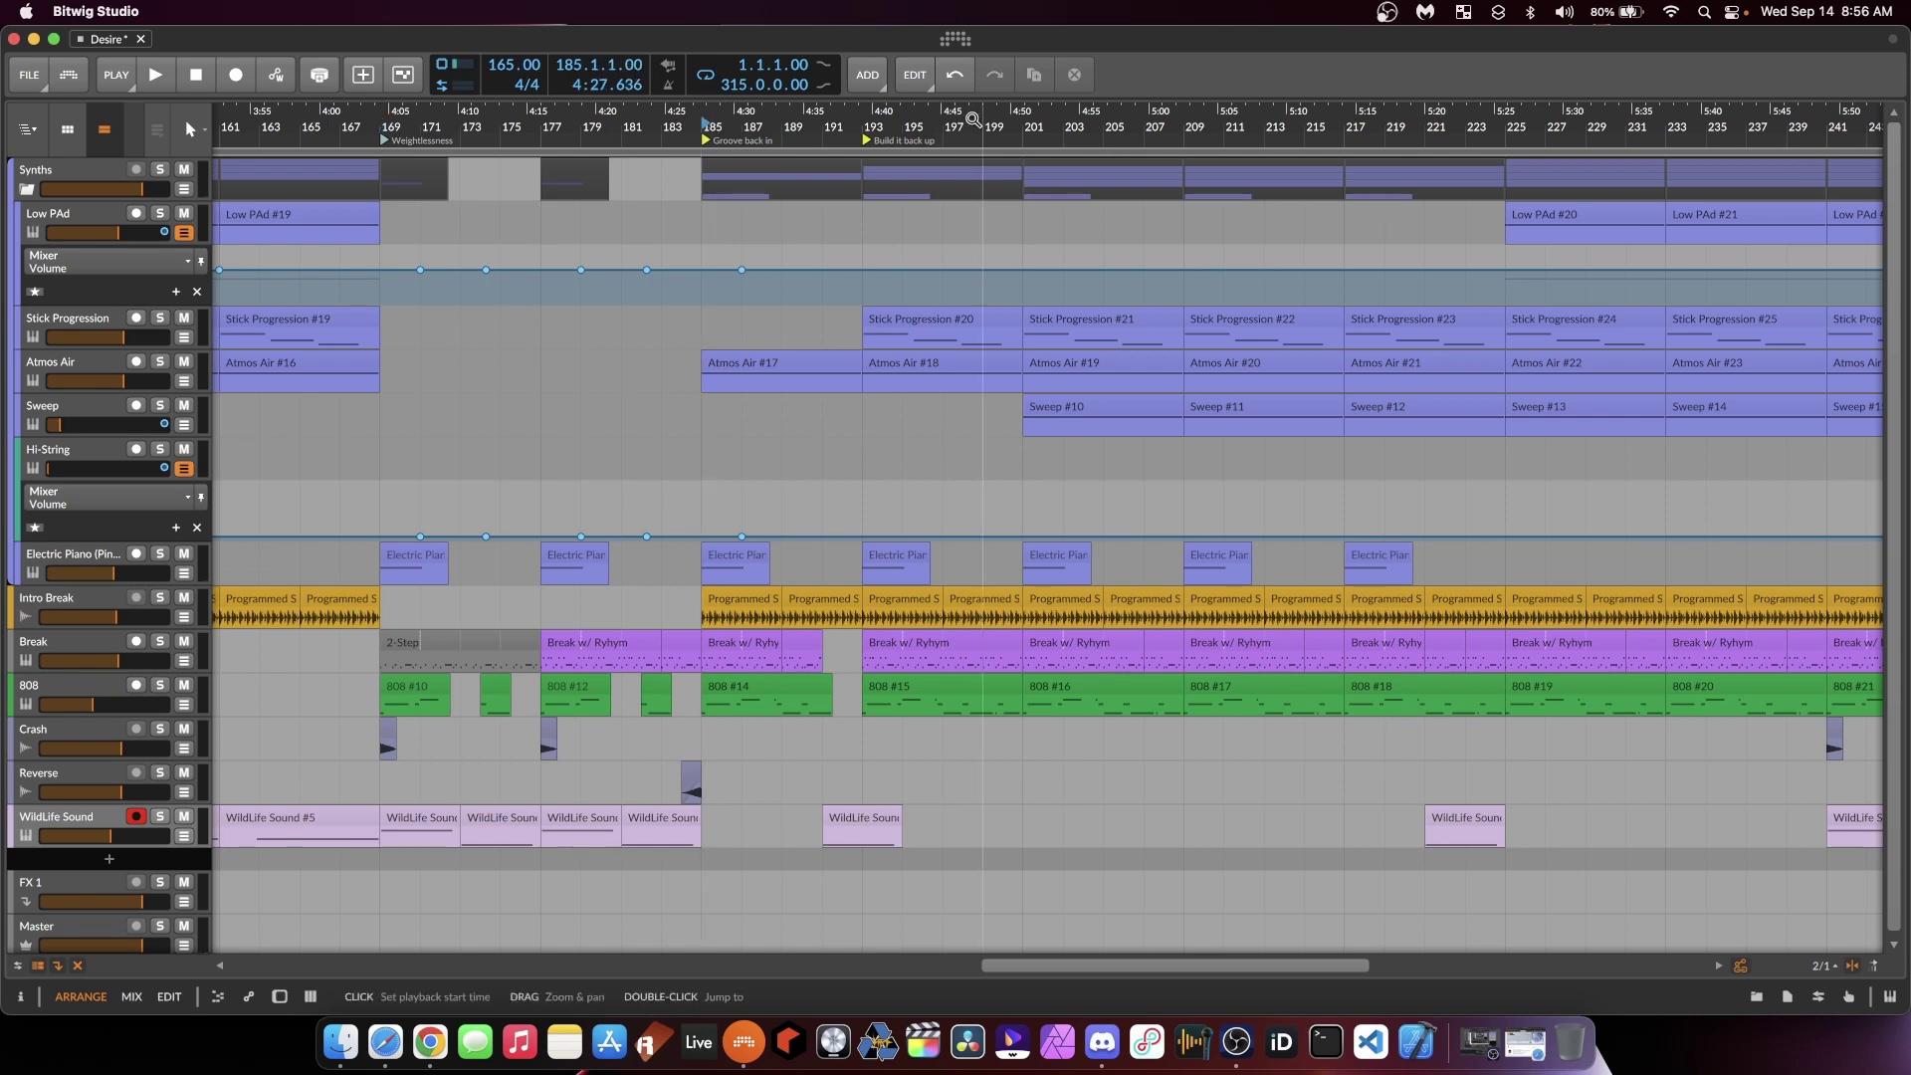
Step: Play from bar 185 into "Build it back up" and hide the Low PAd and Hi-String automation lanes
{"action": "left_click_drag", "start_coordinate": [702, 121], "coordinate": [834, 121]}
{"action": "key", "text": "space"}
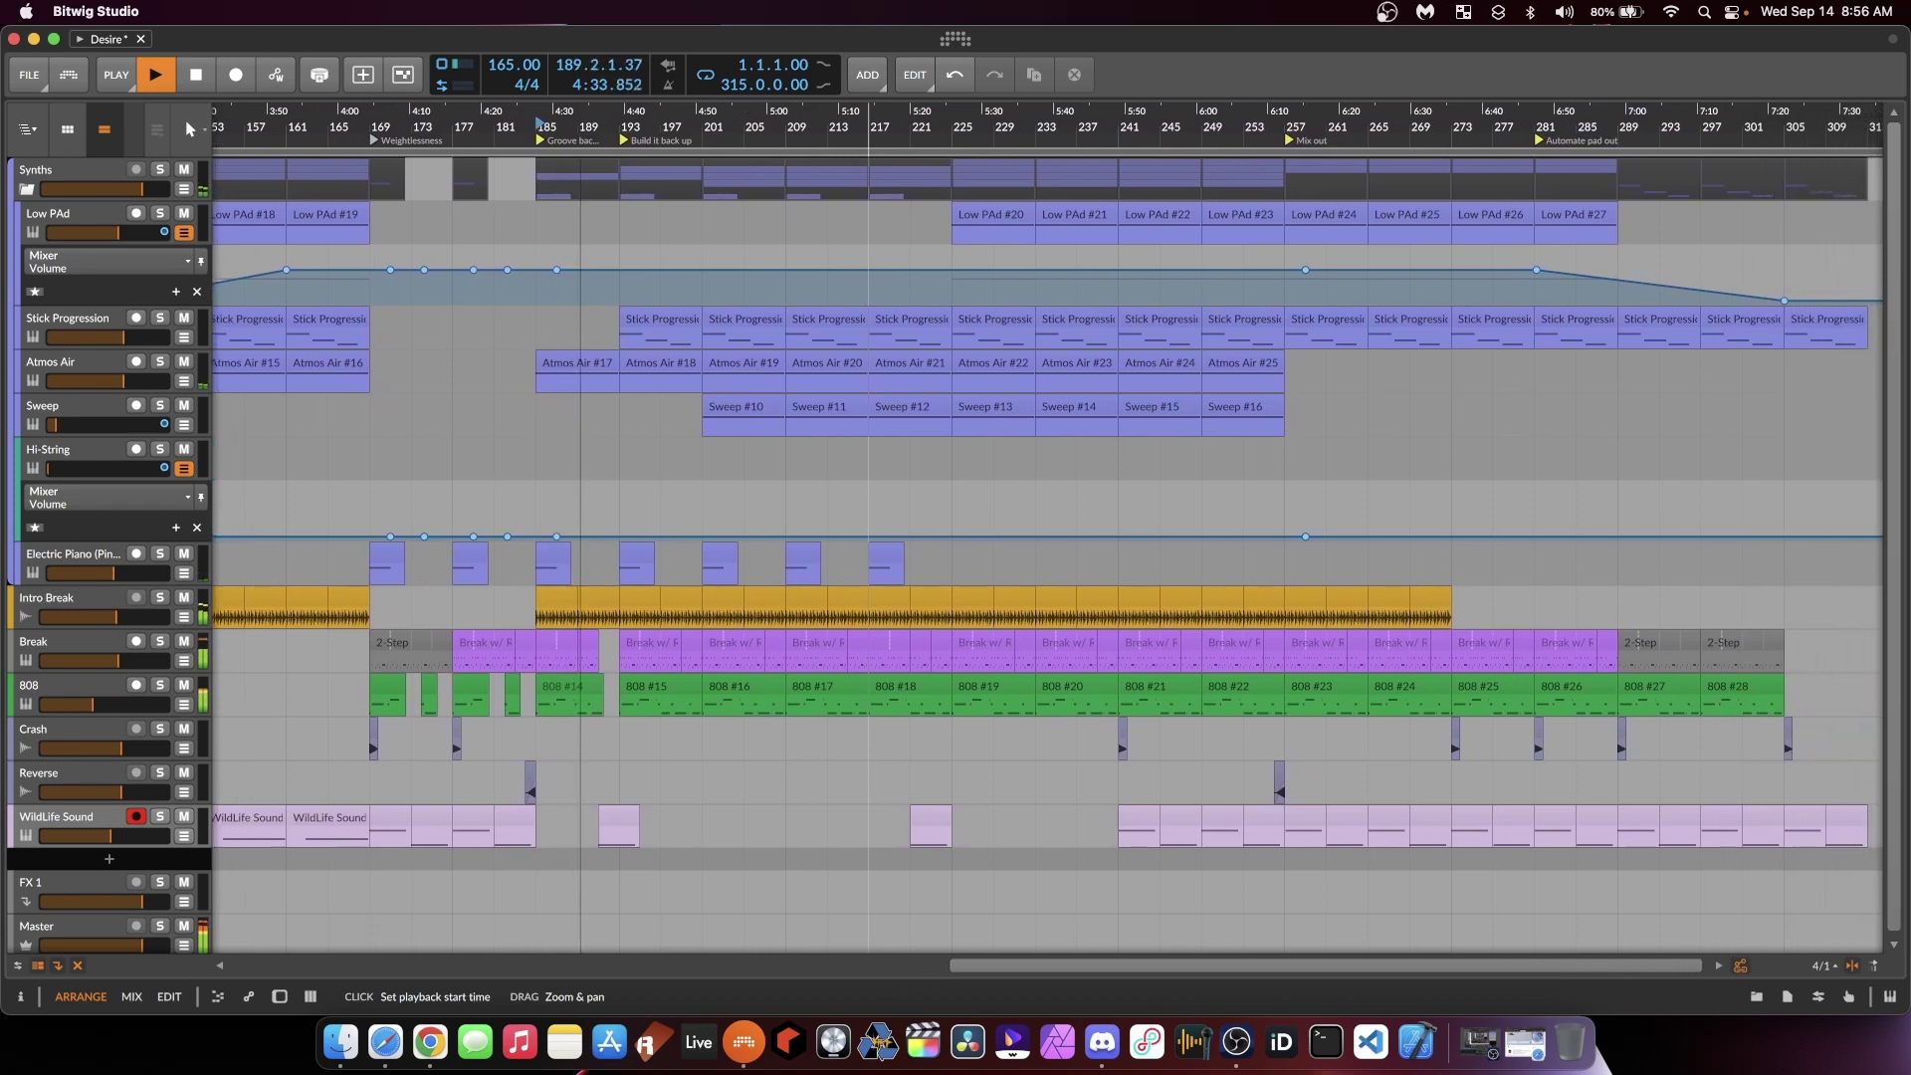
{"action": "left_click", "coordinate": [184, 232]}
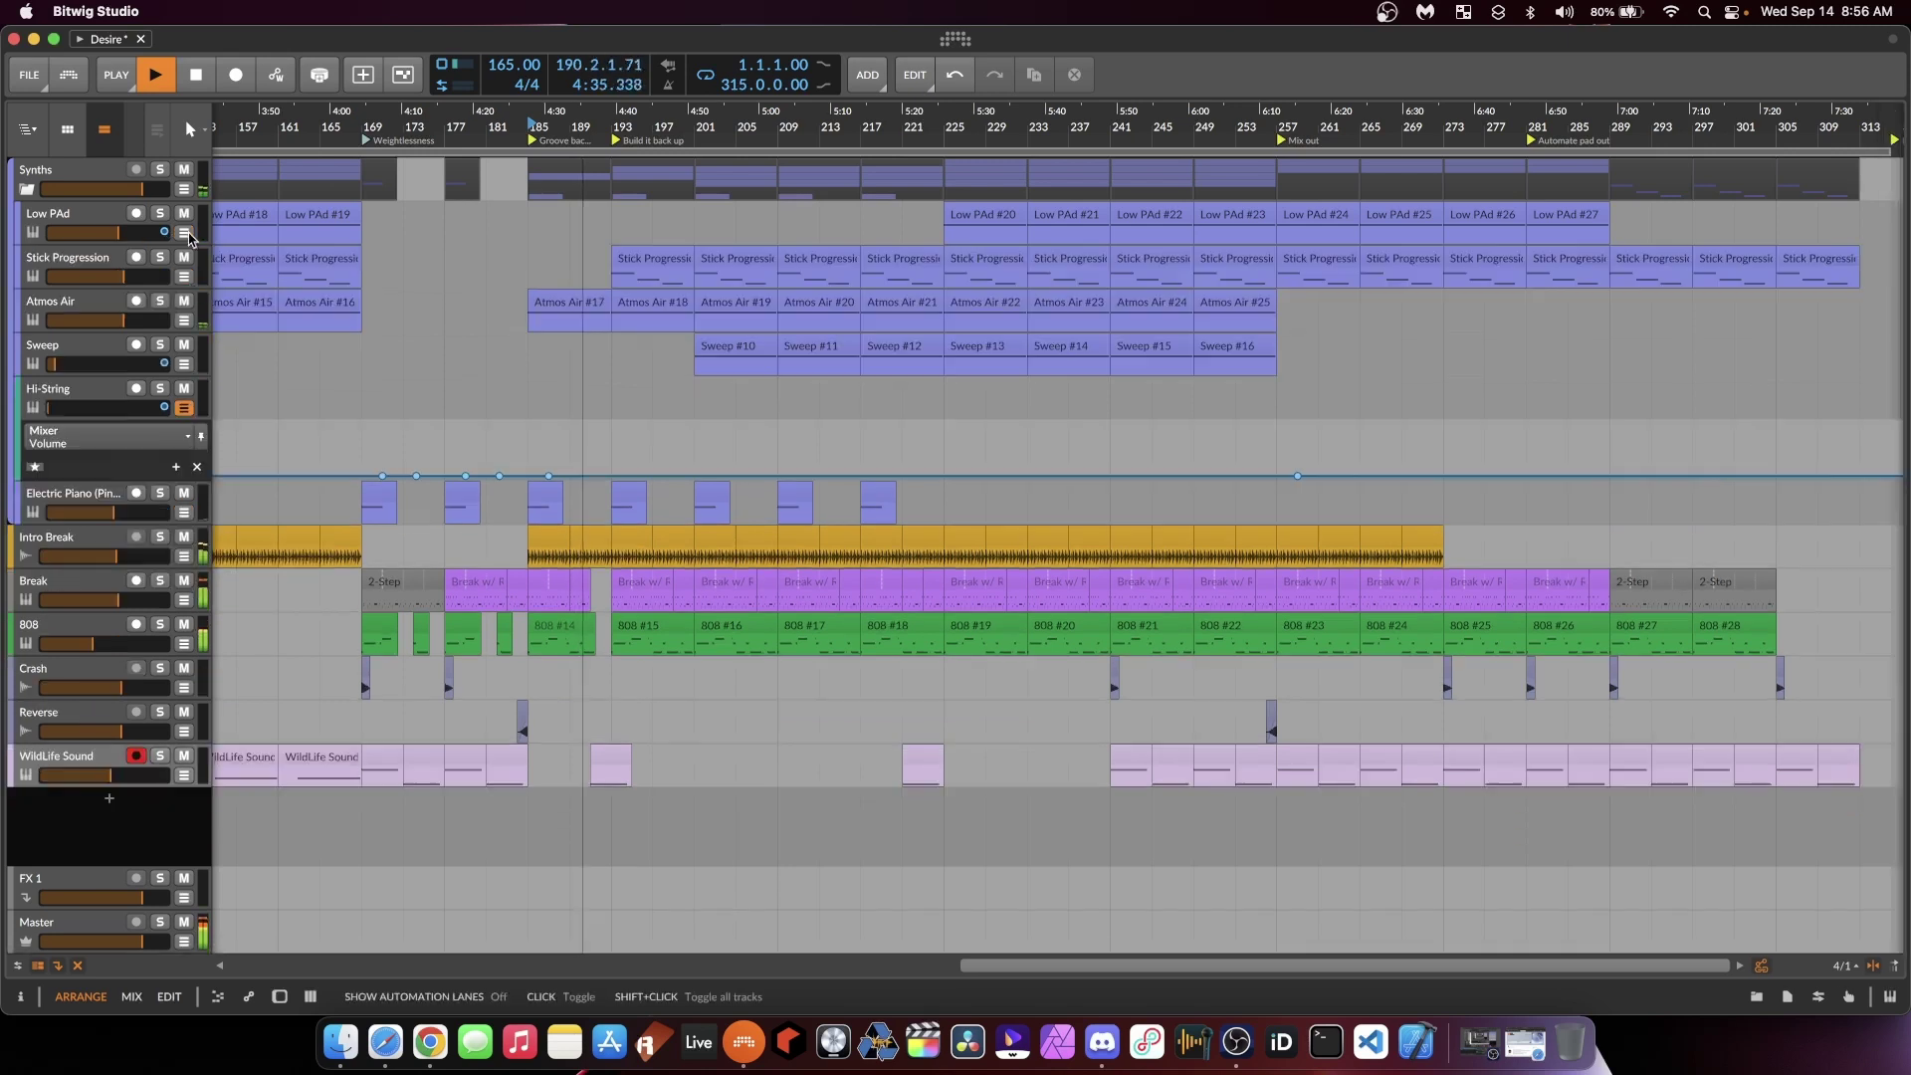
{"action": "left_click", "coordinate": [184, 407]}
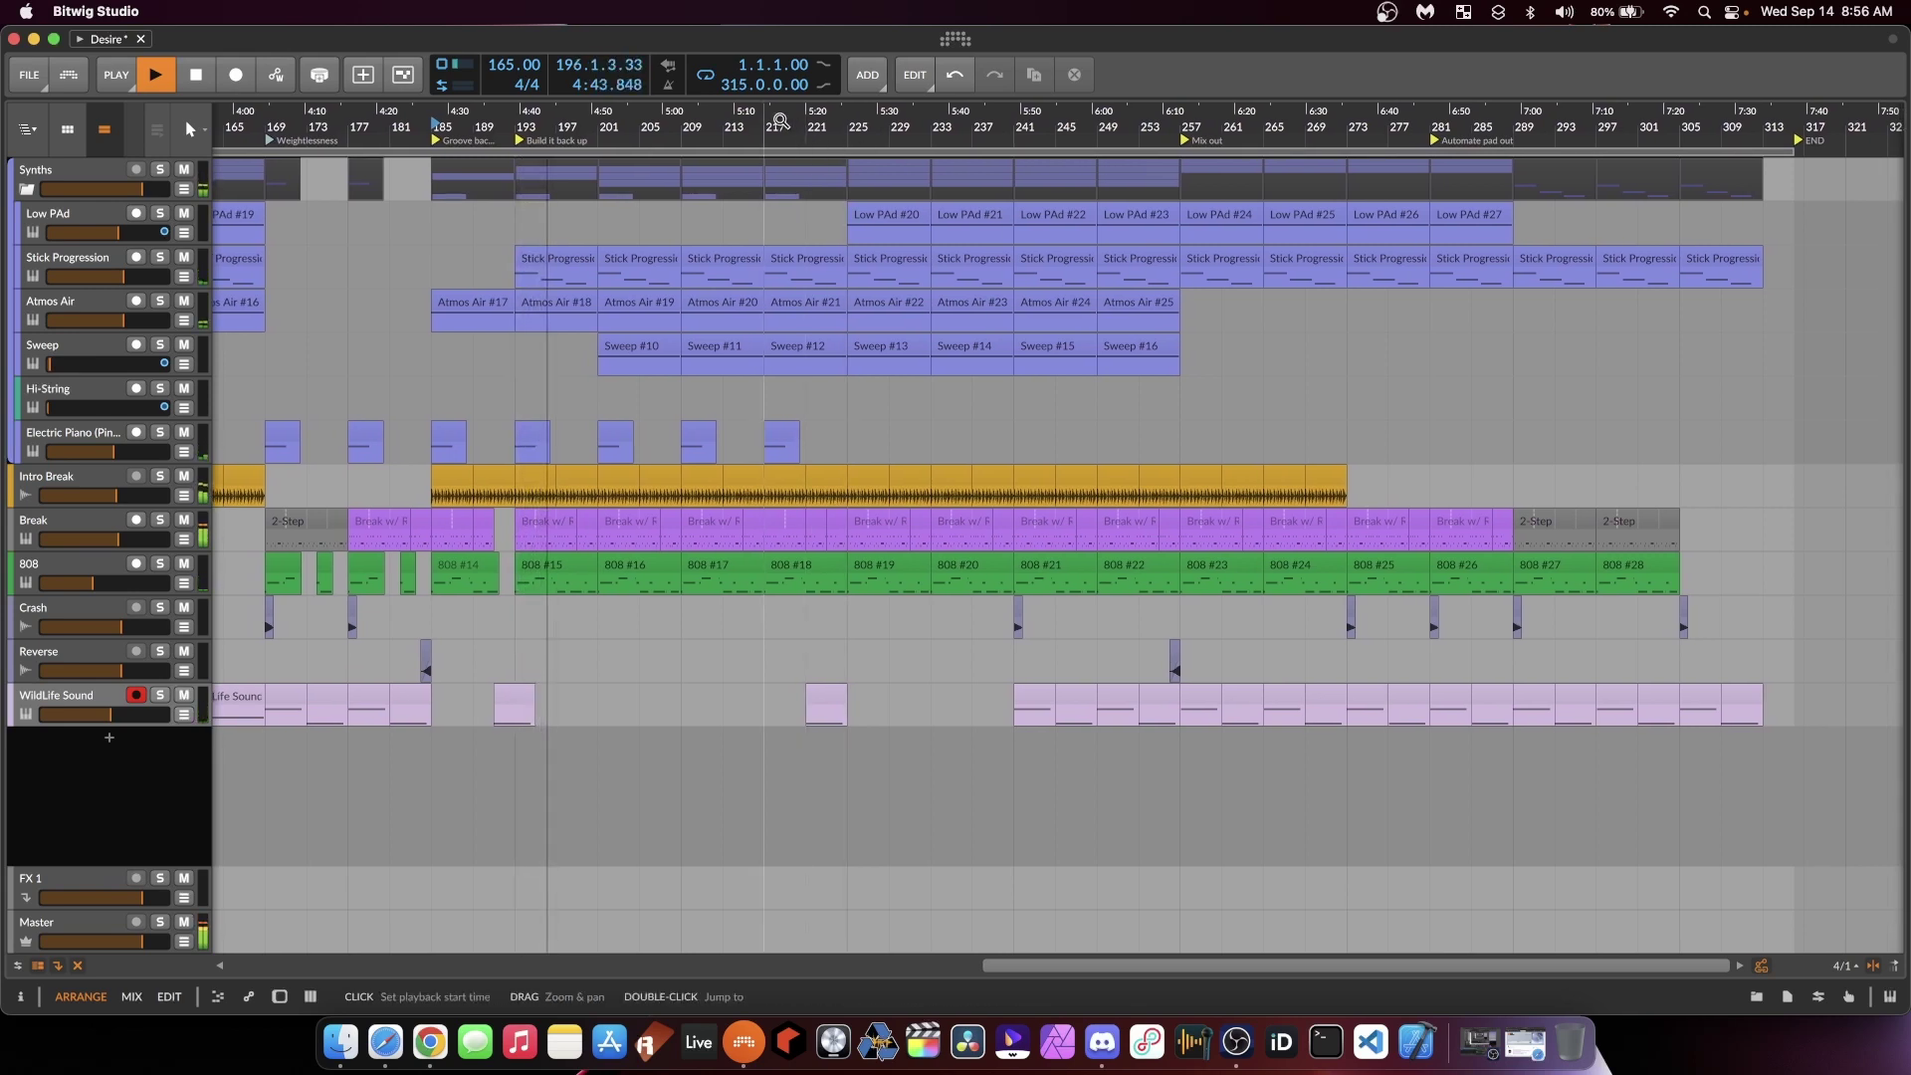
{"action": "left_click_drag", "start_coordinate": [781, 121], "coordinate": [925, 120]}
Step: Stop playback and show the full-height mixer with the device chain hidden
{"action": "key", "text": "alt+2"}
{"action": "key", "text": "space"}
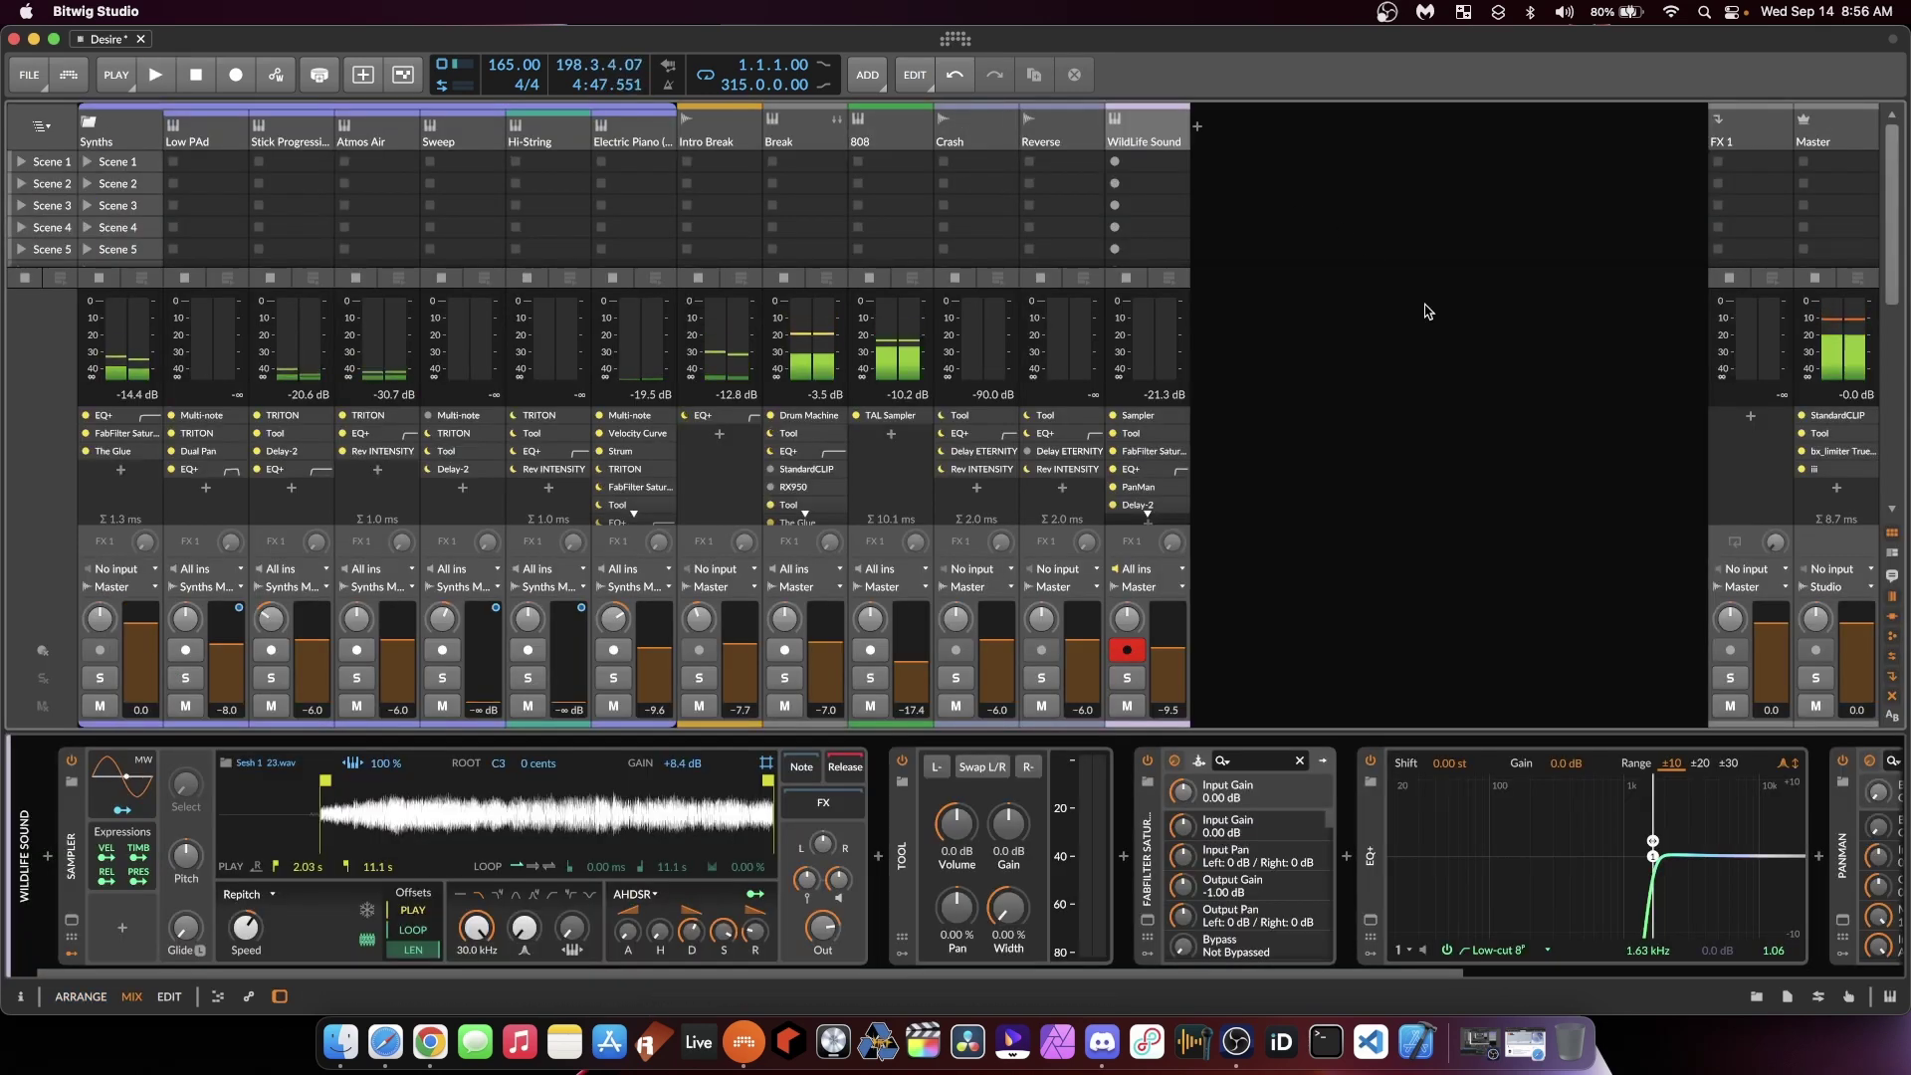
{"action": "left_click_drag", "start_coordinate": [1399, 734], "coordinate": [1398, 1003]}
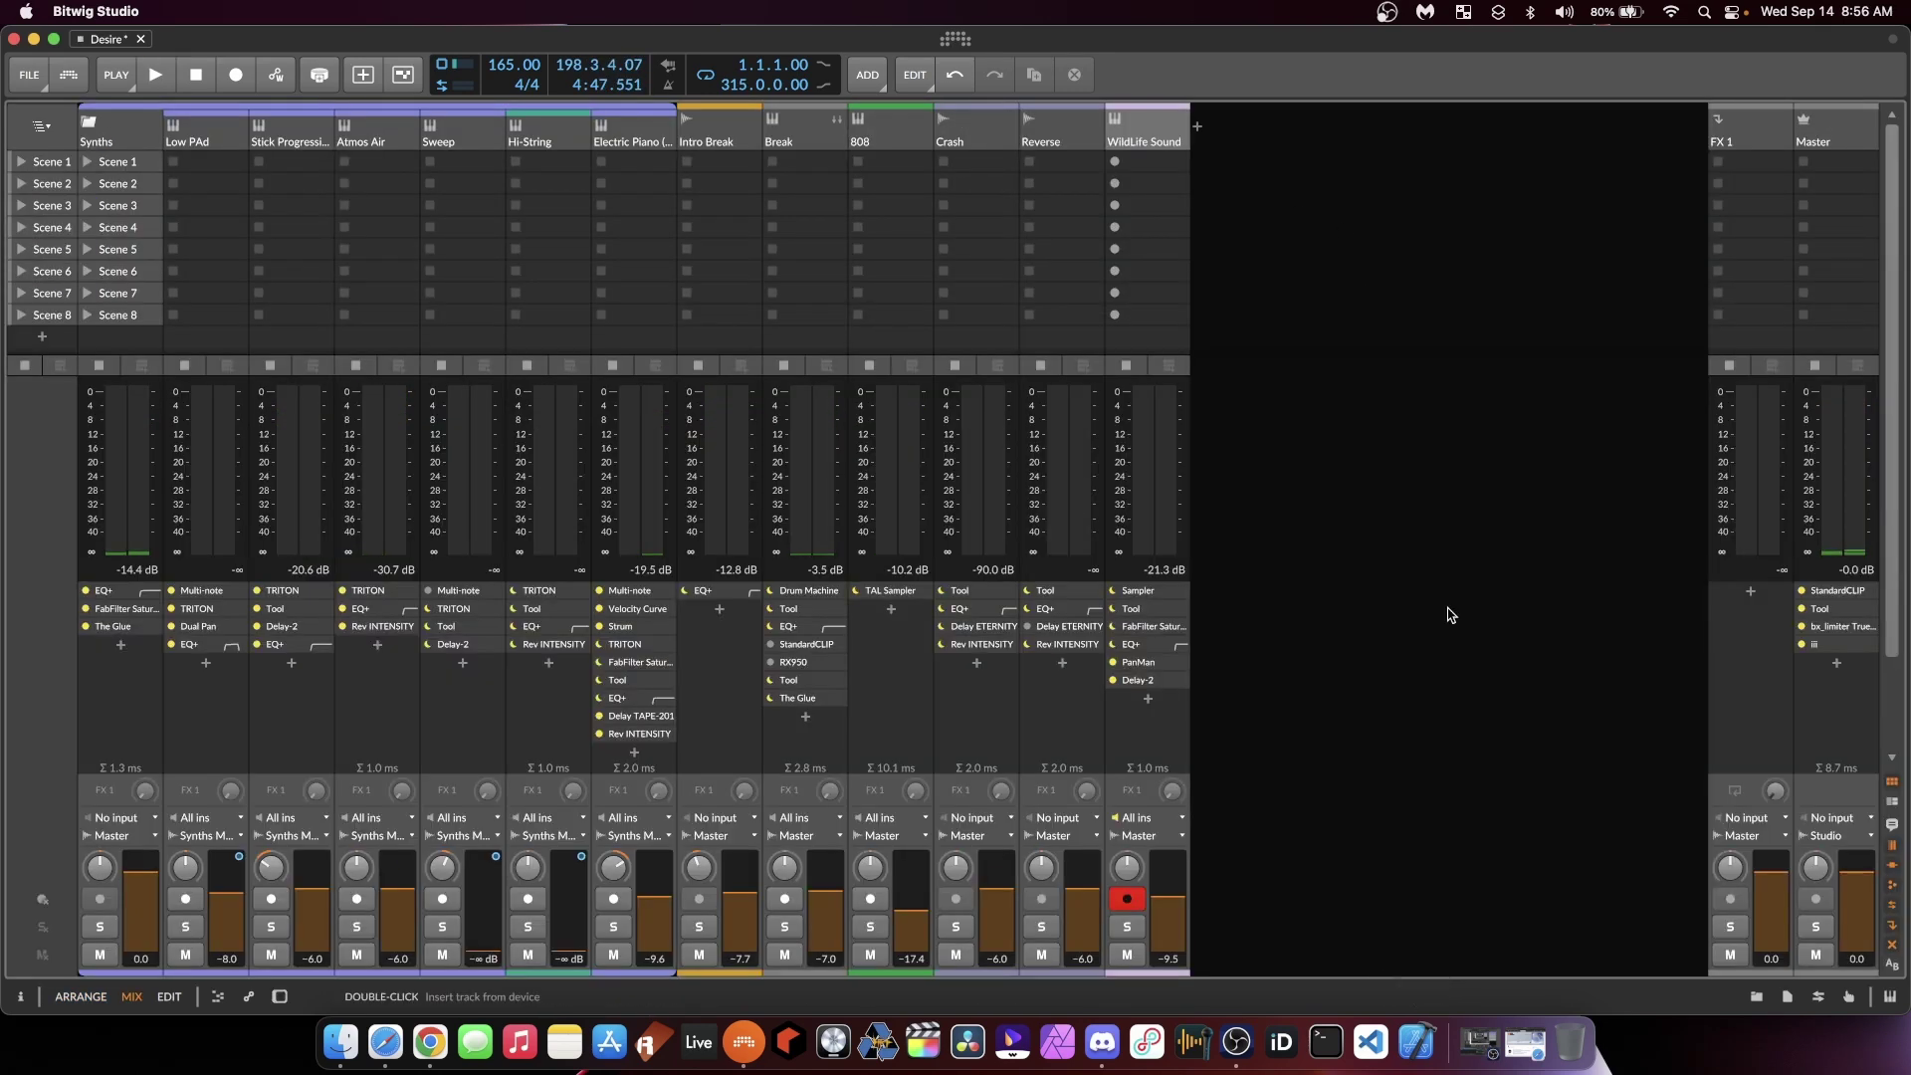
{"action": "key", "text": "alt+1"}
{"action": "key", "text": "alt+2"}
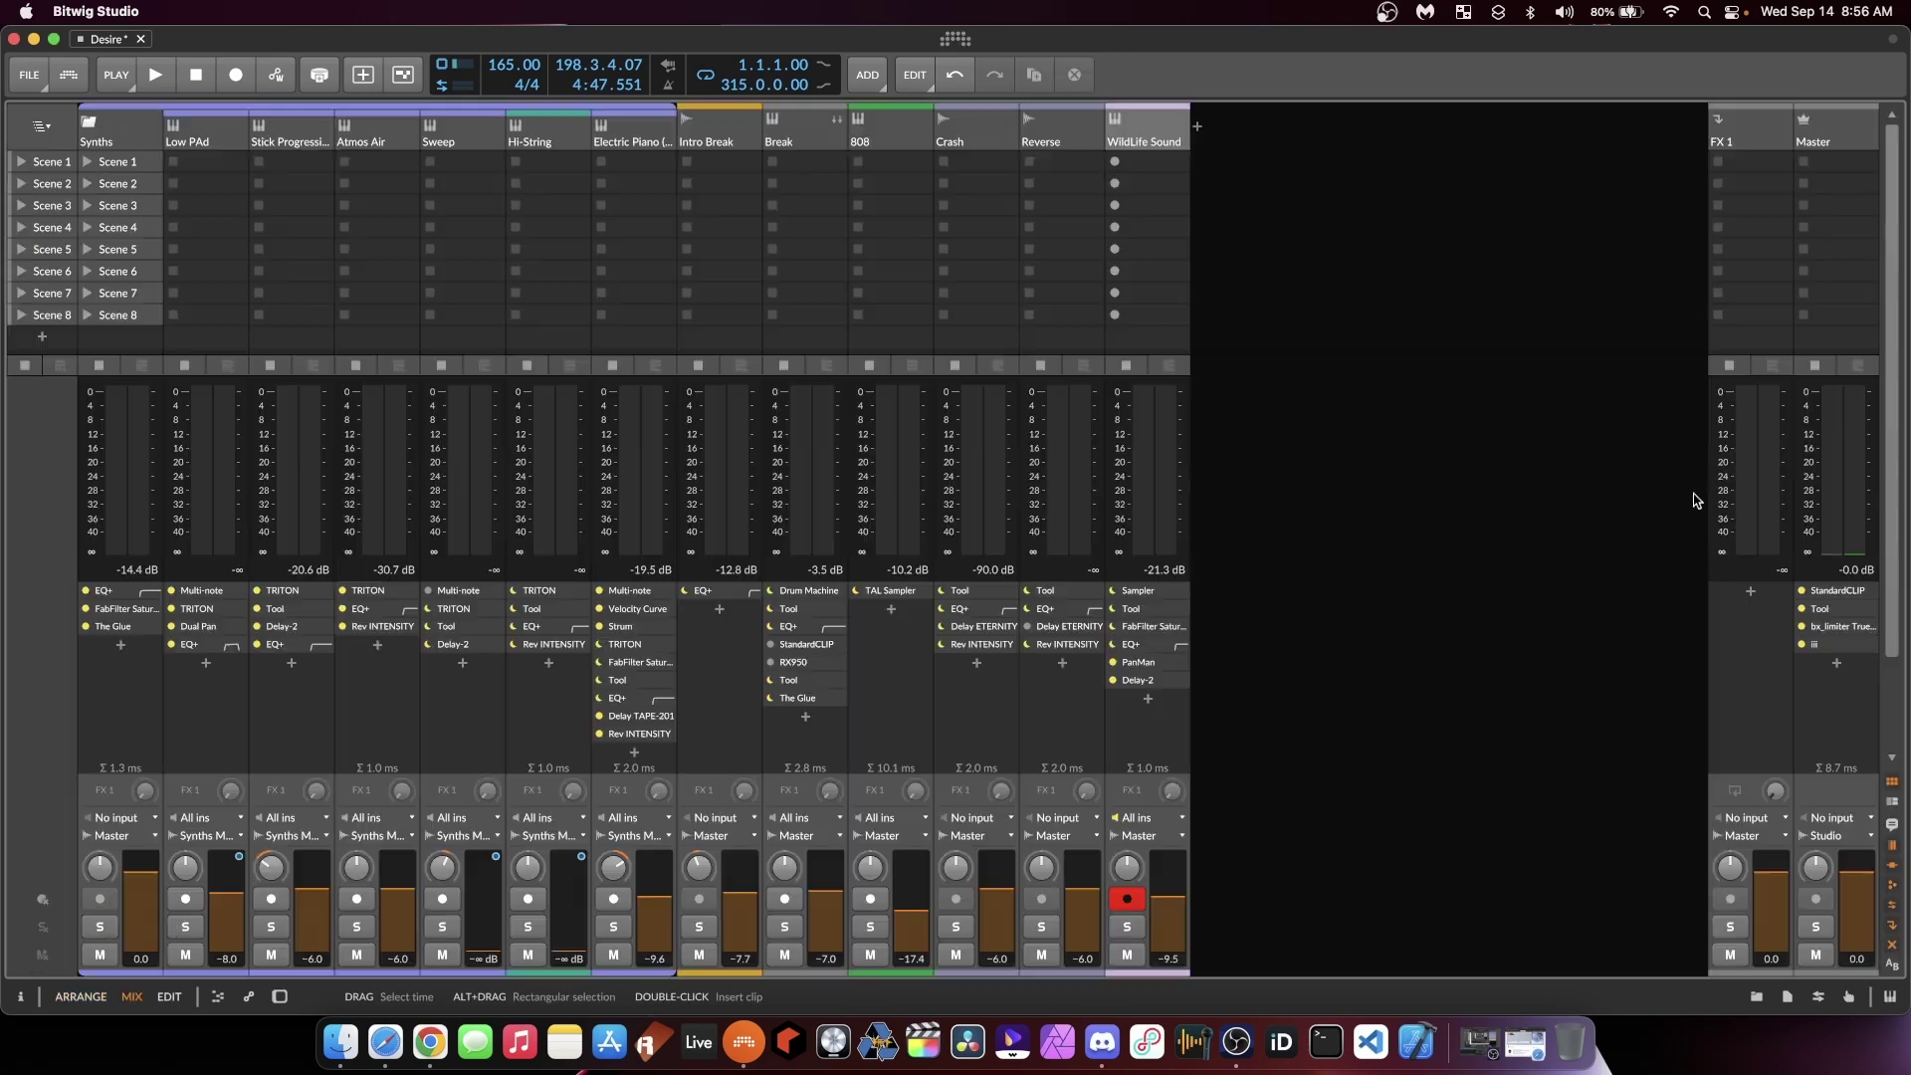
Step: Open StandardCLIP on the Master track, play briefly from bar 185 to watch its input and output meters, and stop
{"action": "left_click", "coordinate": [1866, 591]}
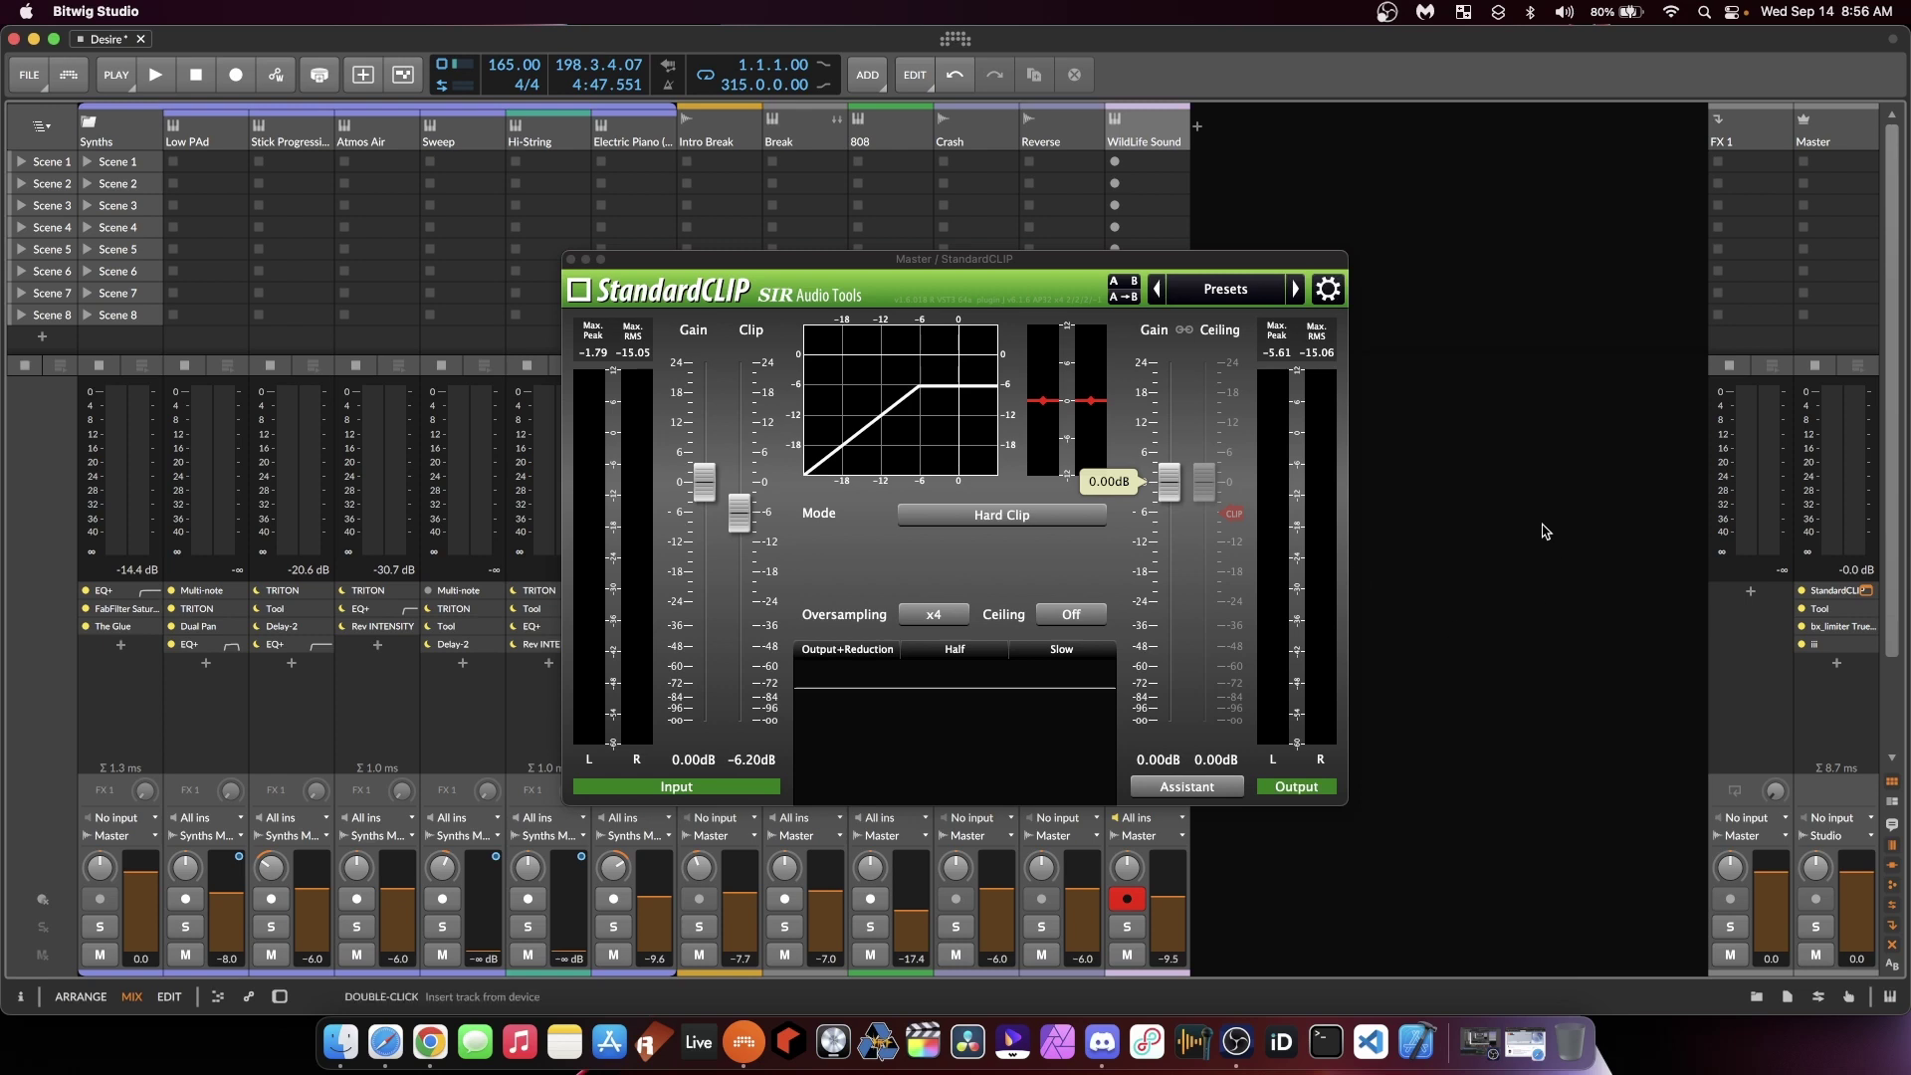
{"action": "key", "text": "space"}
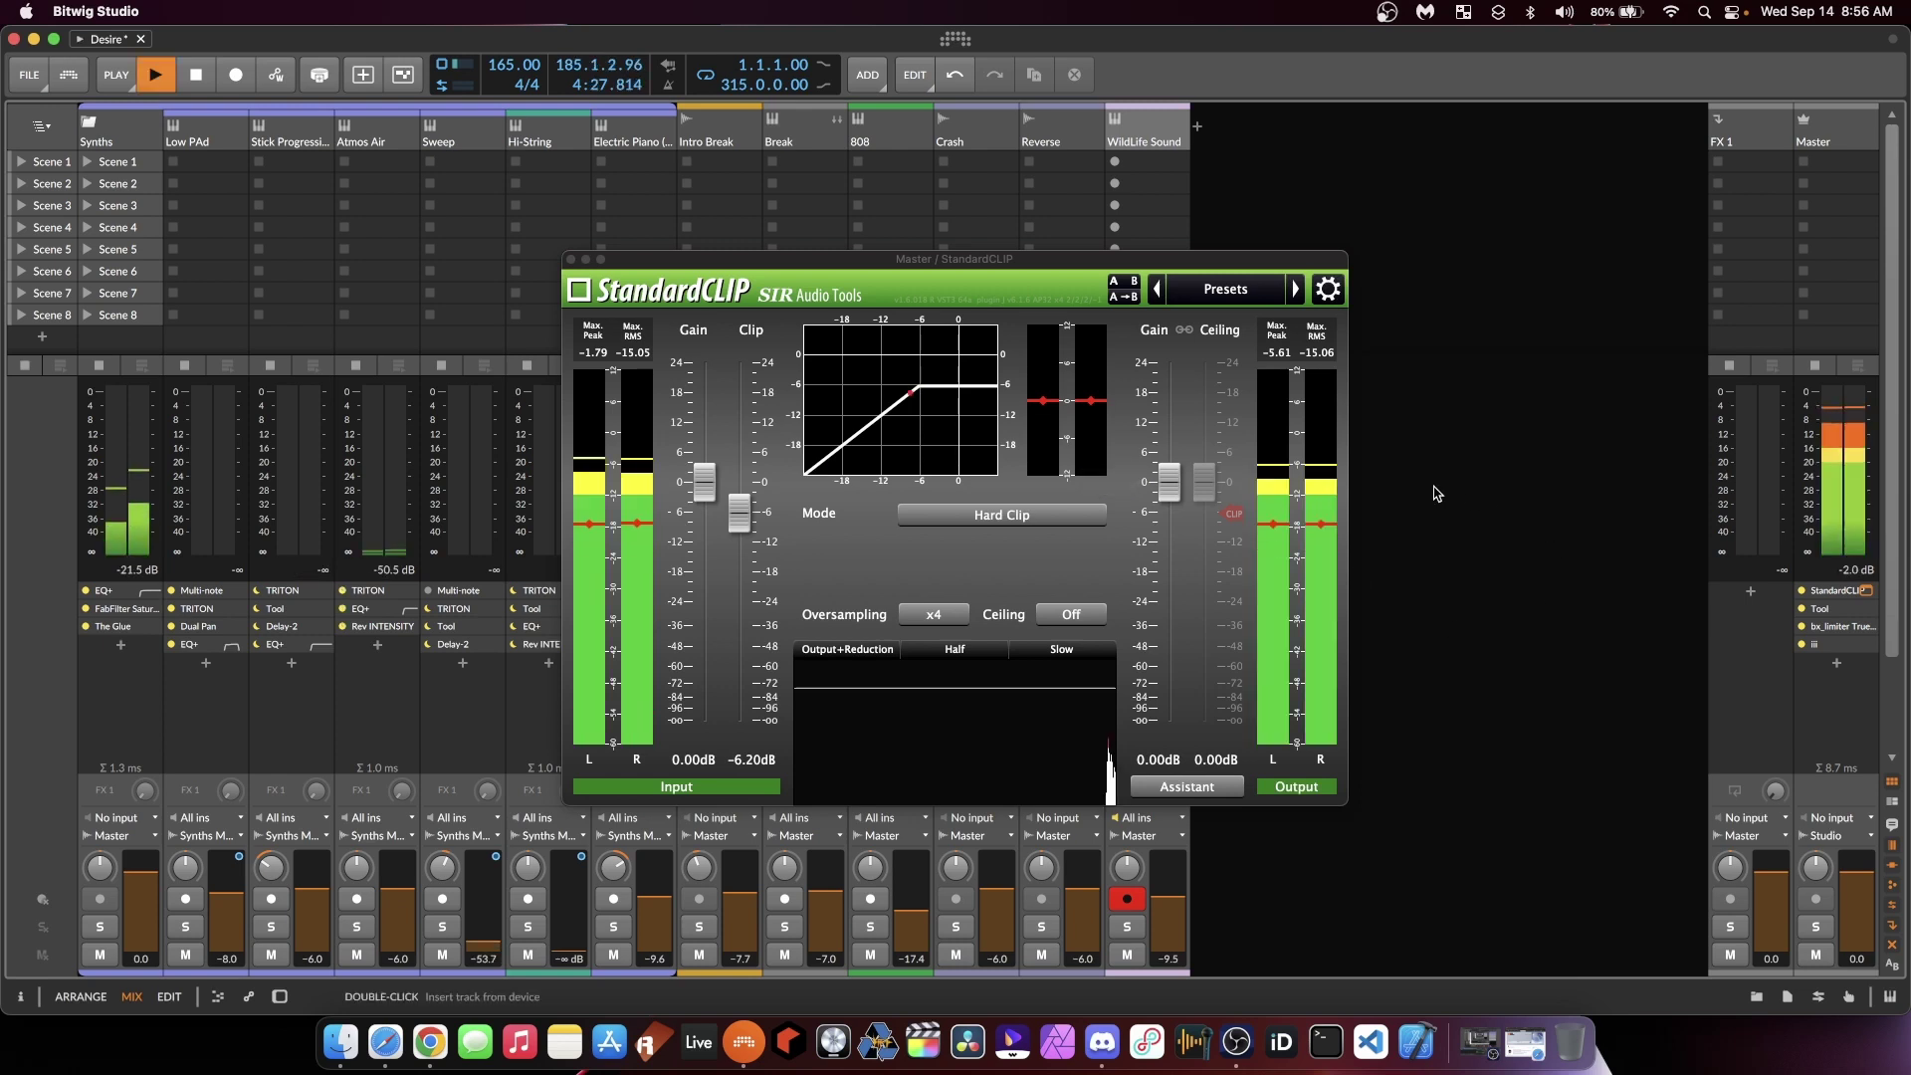
{"action": "key", "text": "space"}
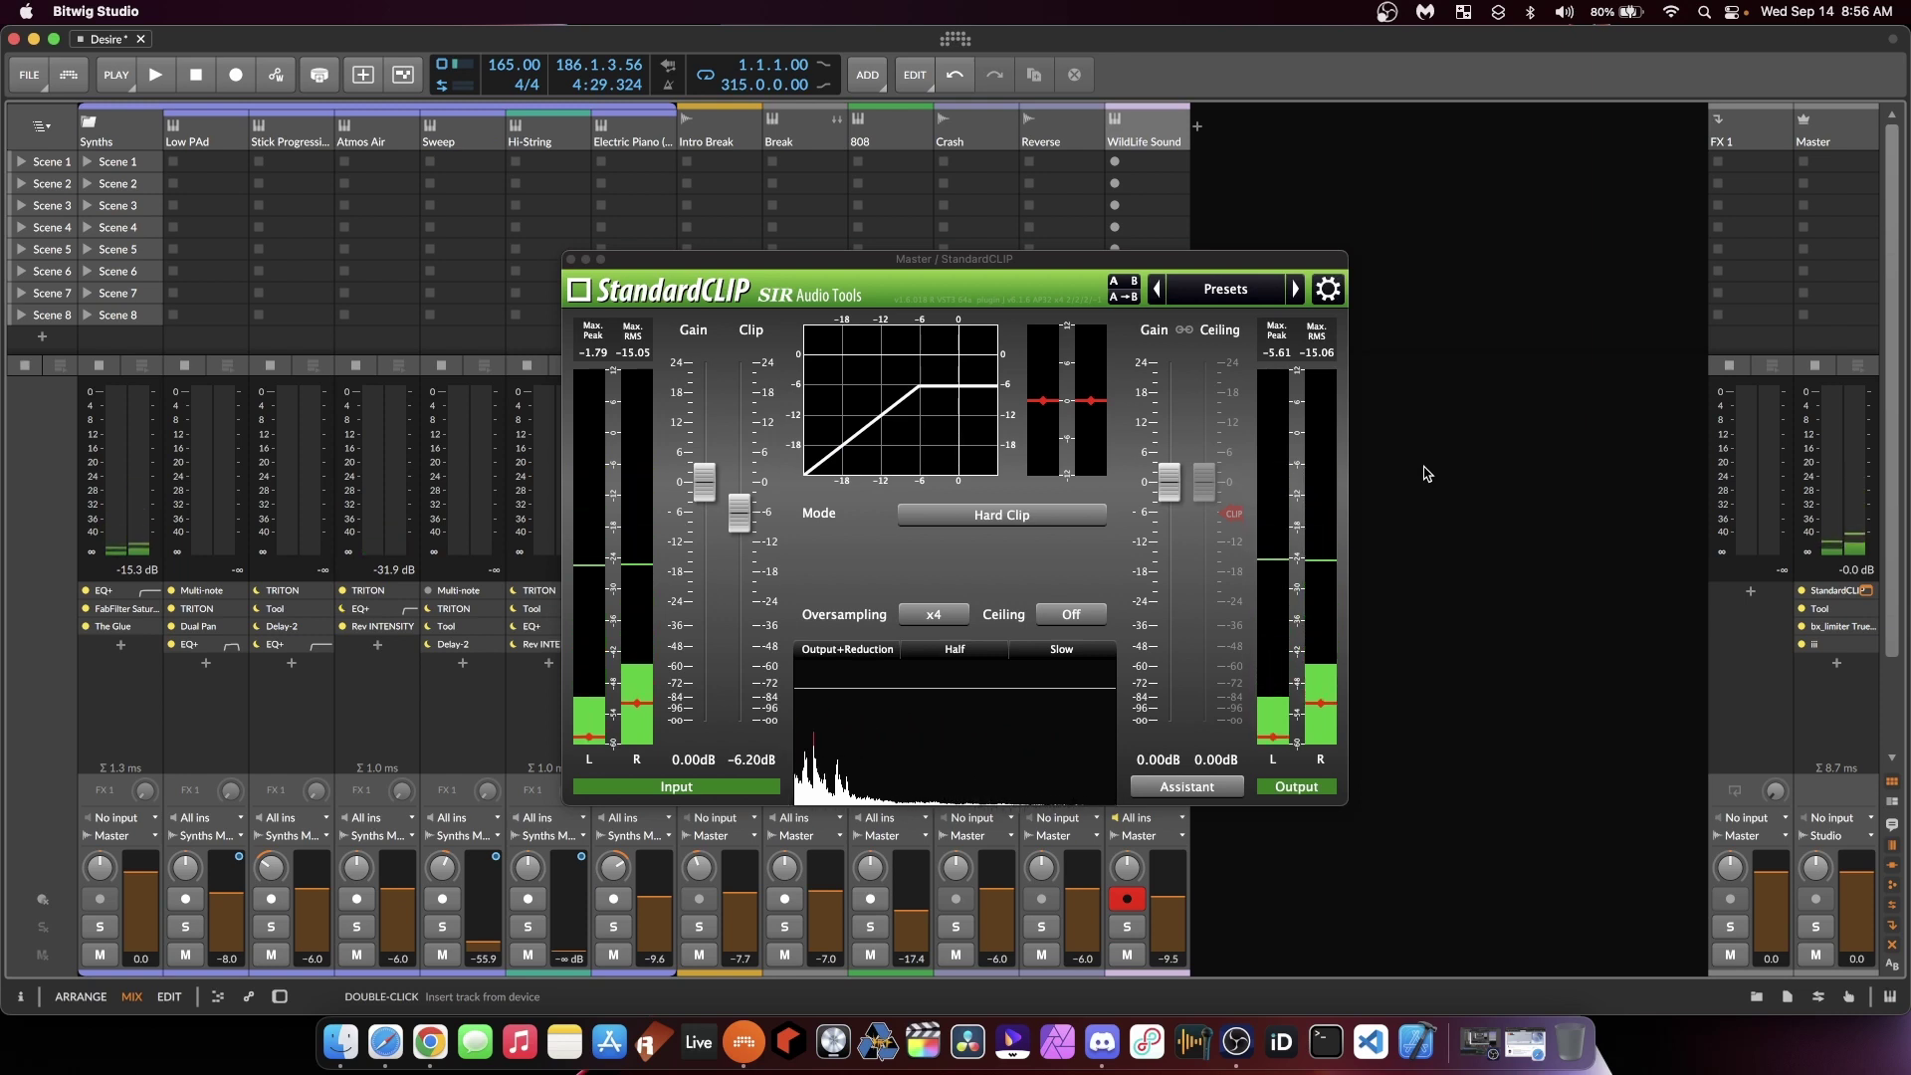
{"action": "key", "text": "d"}
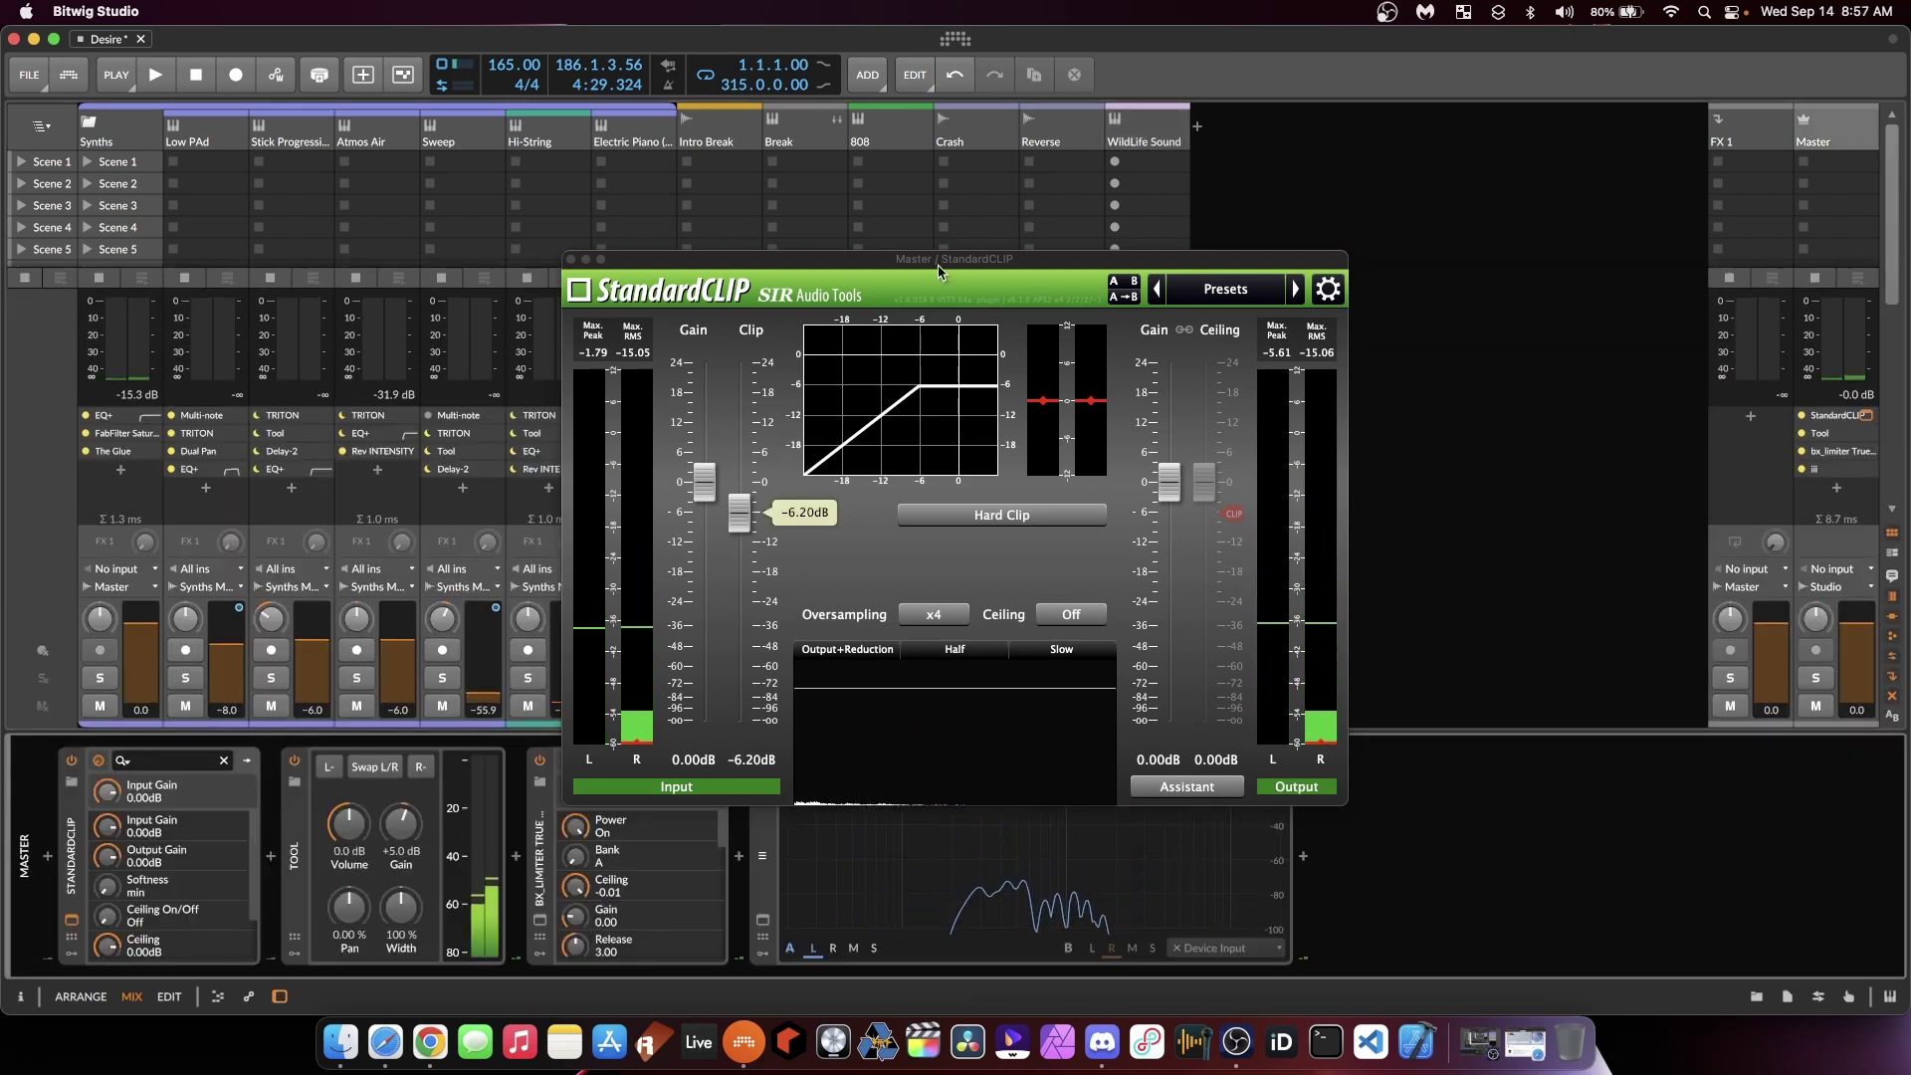
{"action": "key", "text": "super+w"}
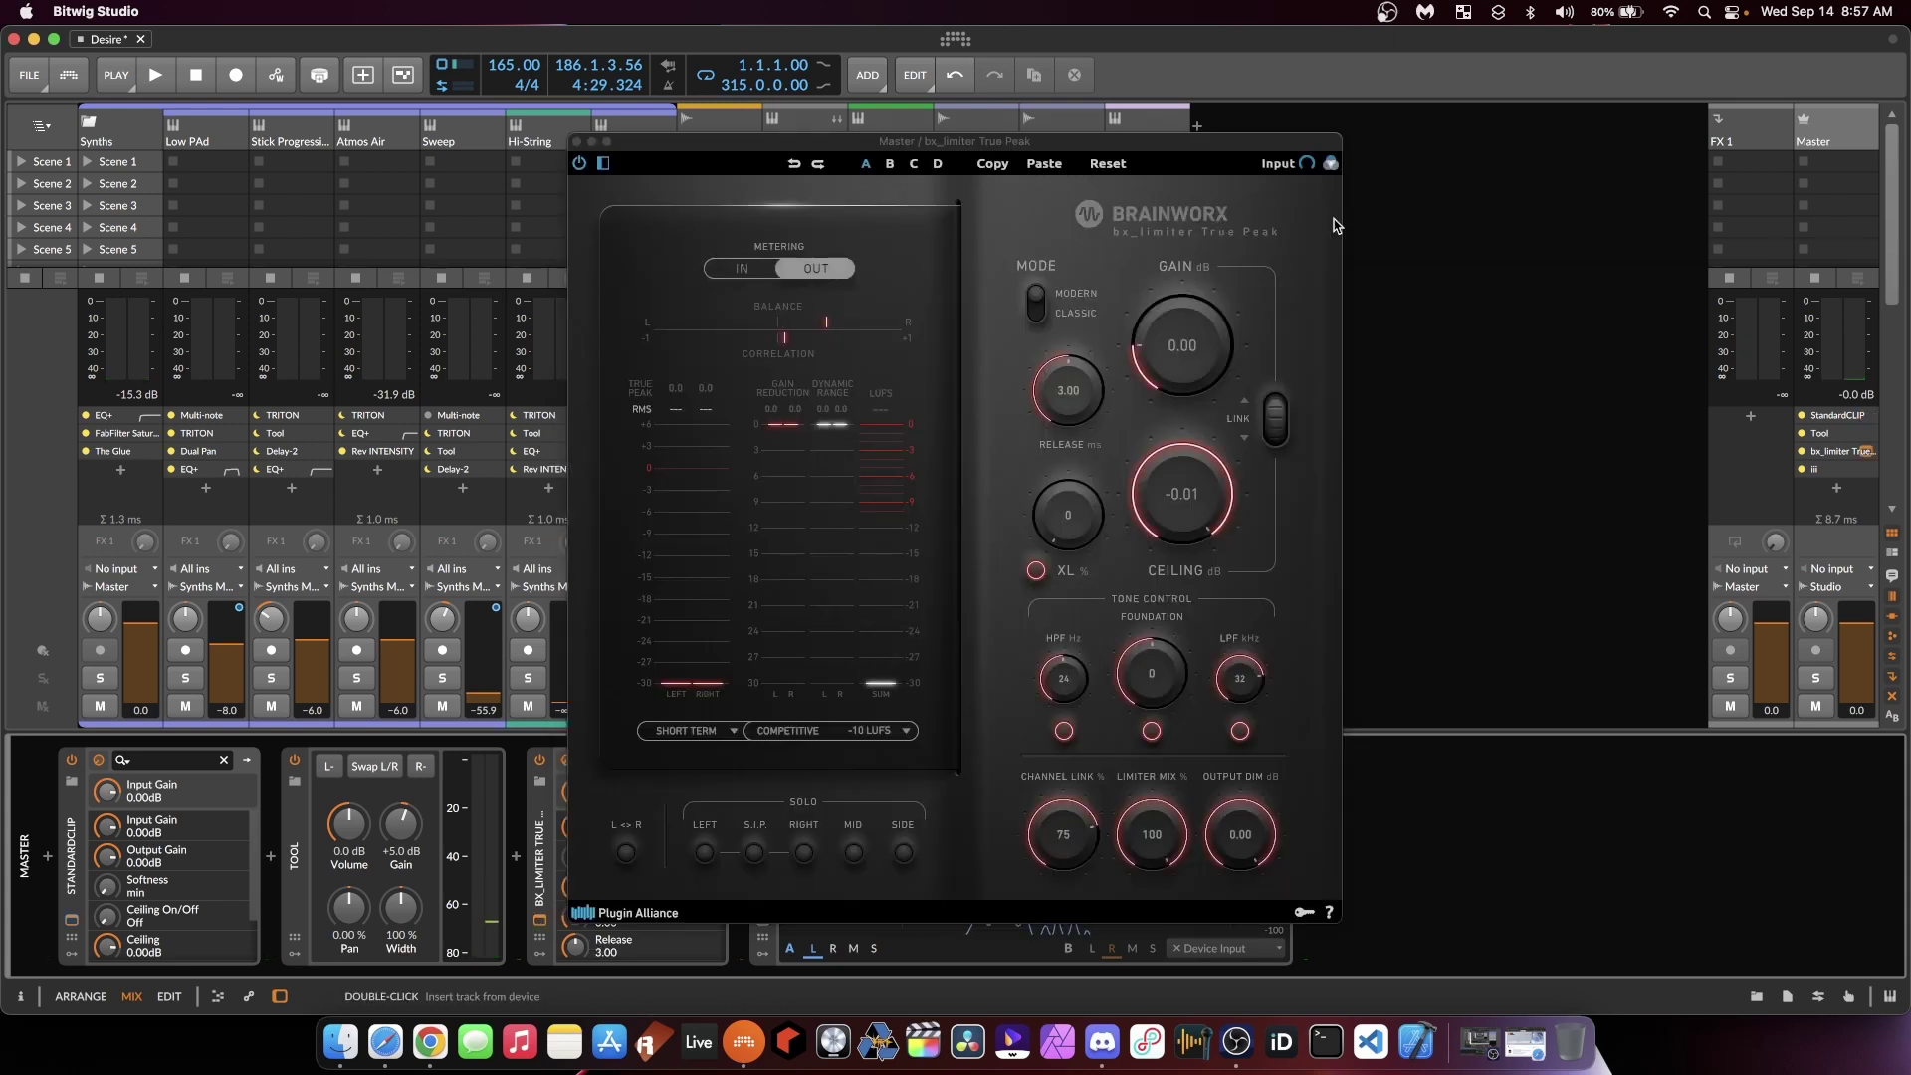
Step: Close the bx_limiter True Peak window and return from the mixer to the full arrangement view
{"action": "key", "text": "alt+1"}
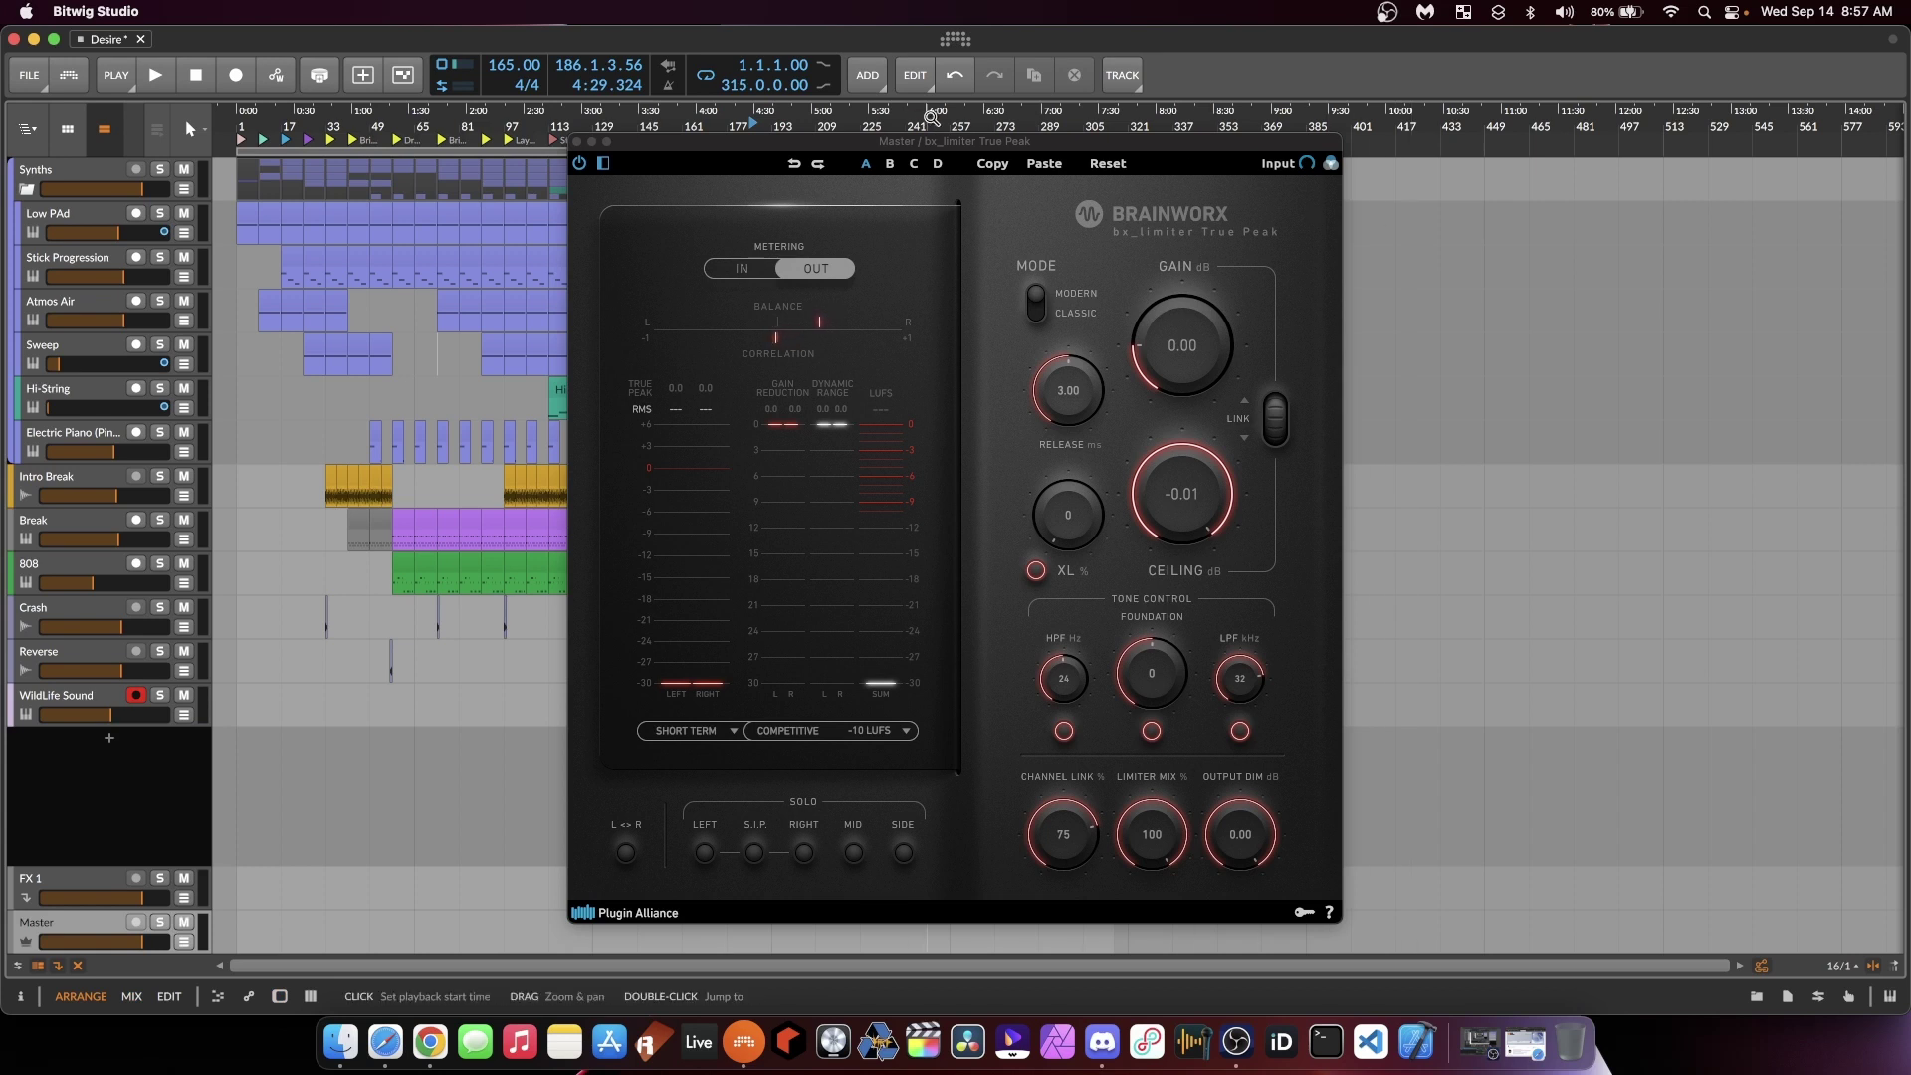
{"action": "key", "text": "alt+2"}
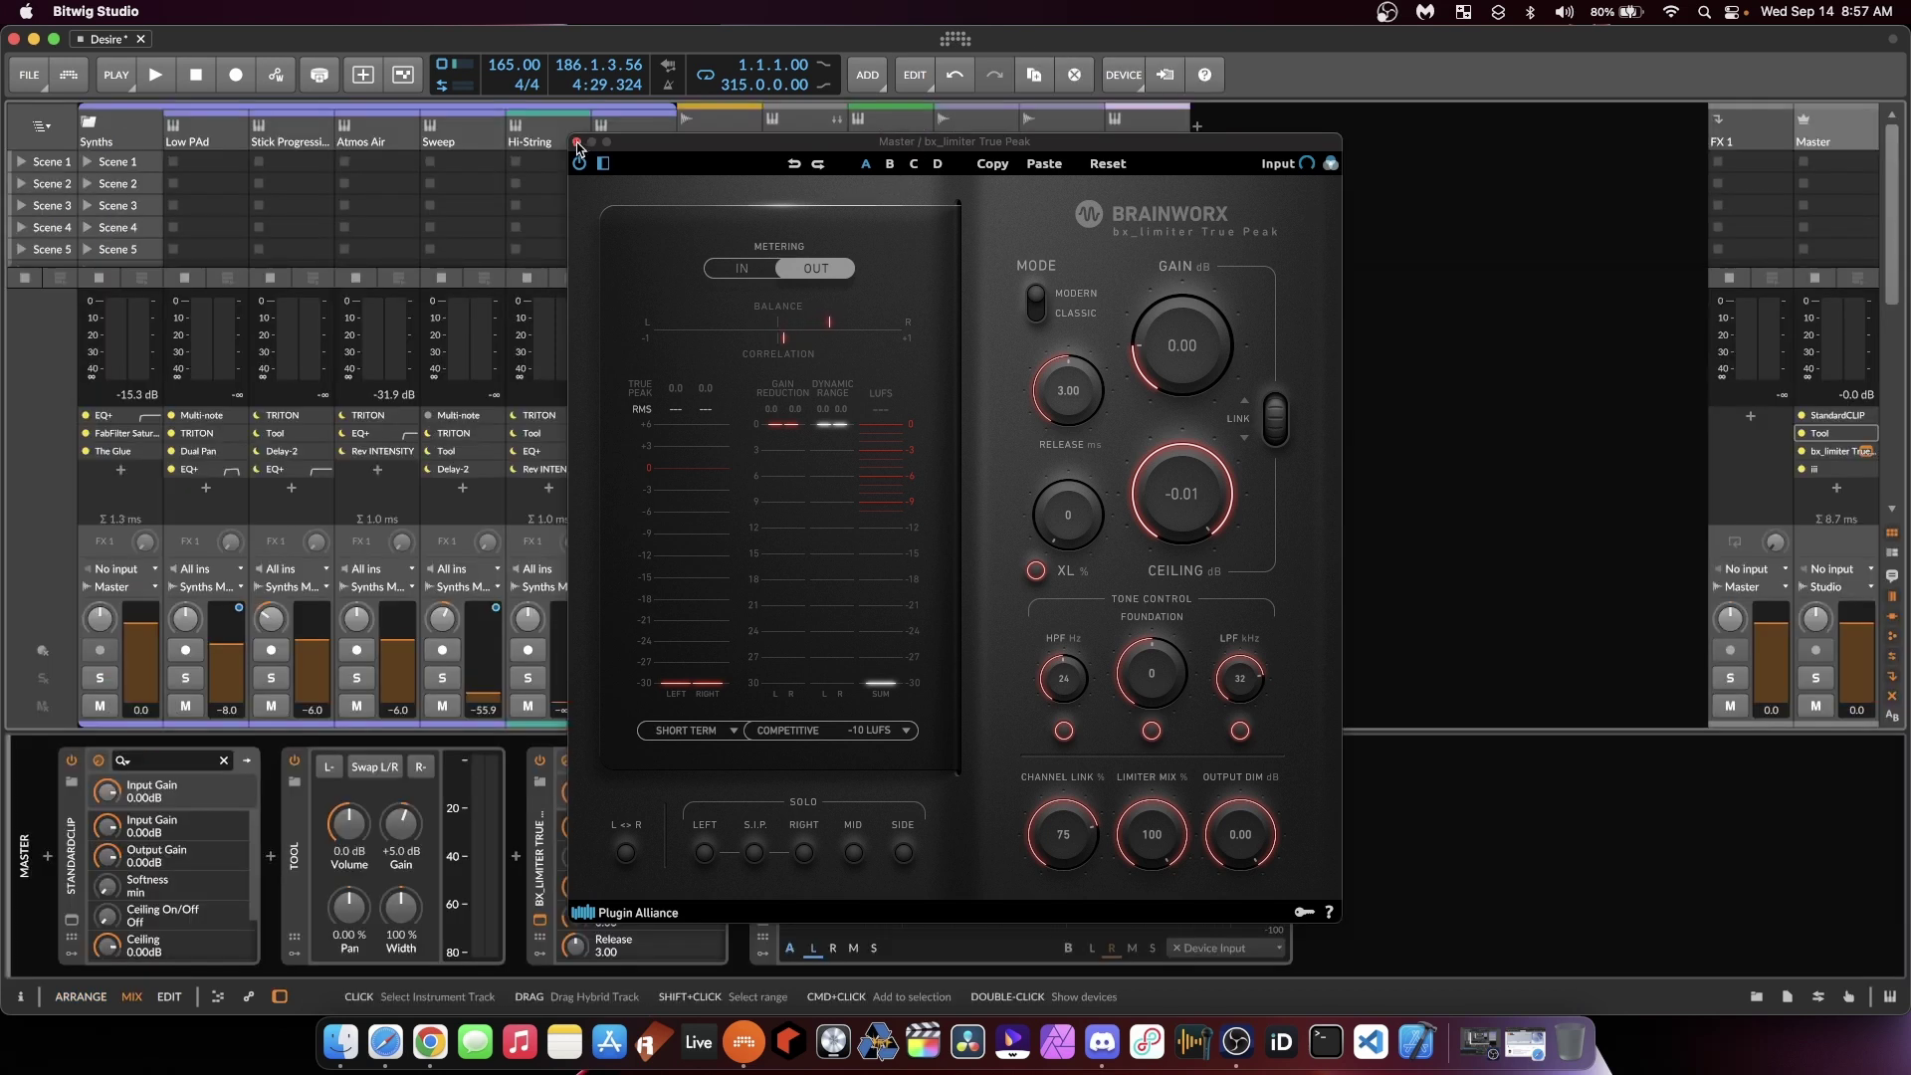
{"action": "left_click", "coordinate": [577, 145]}
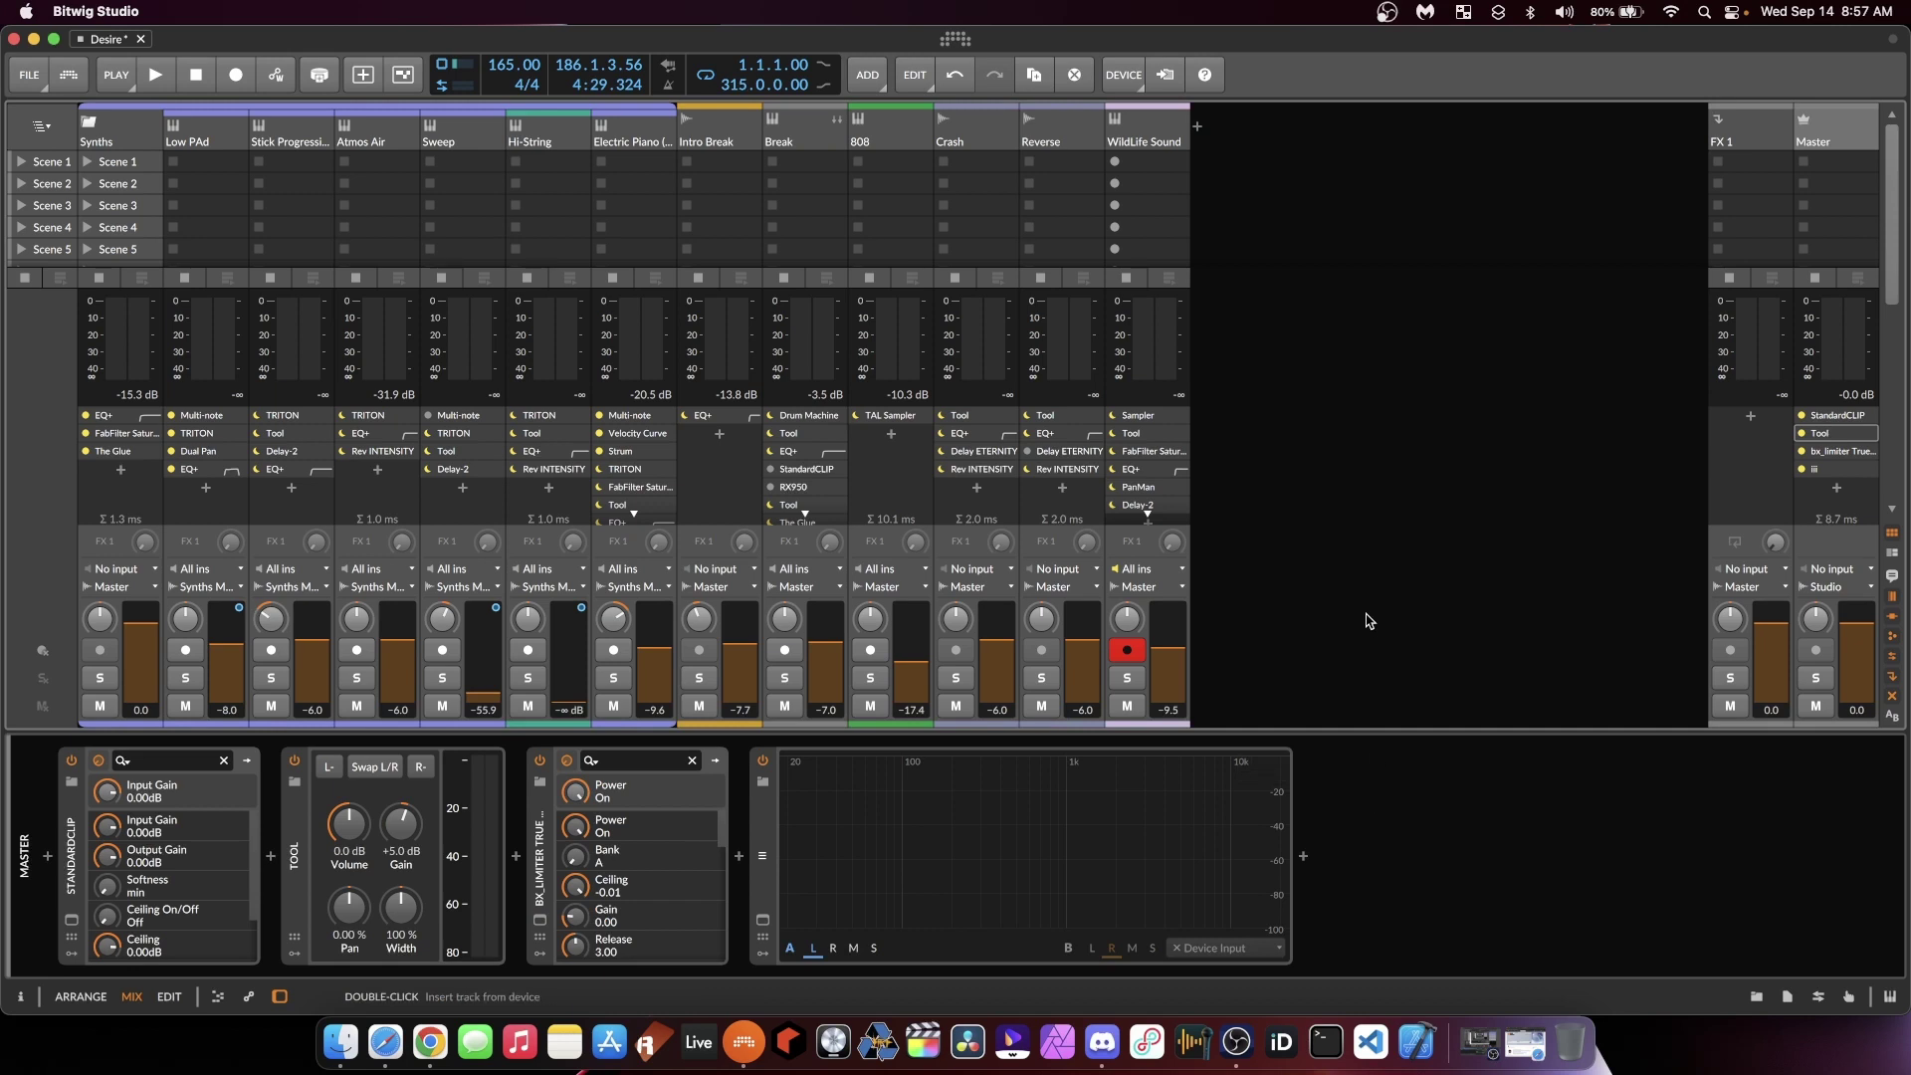
{"action": "key", "text": "alt+1"}
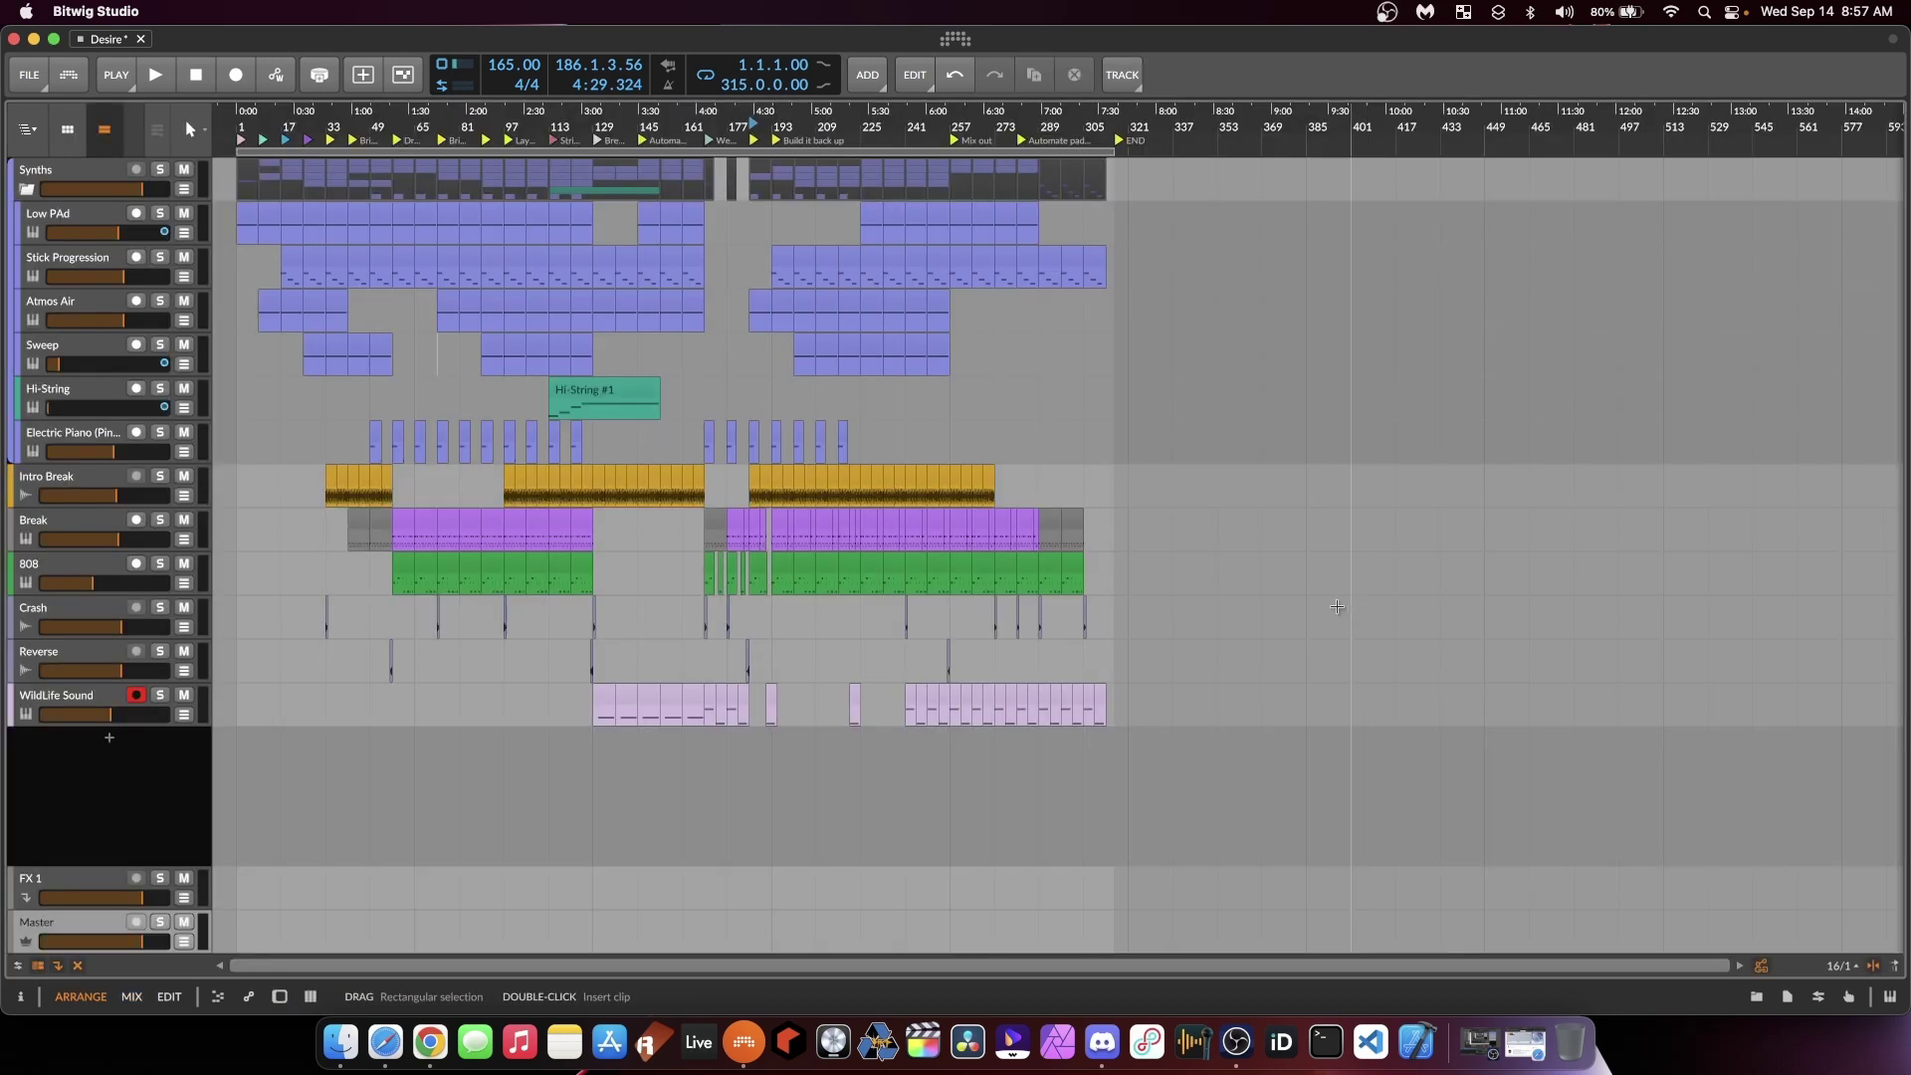